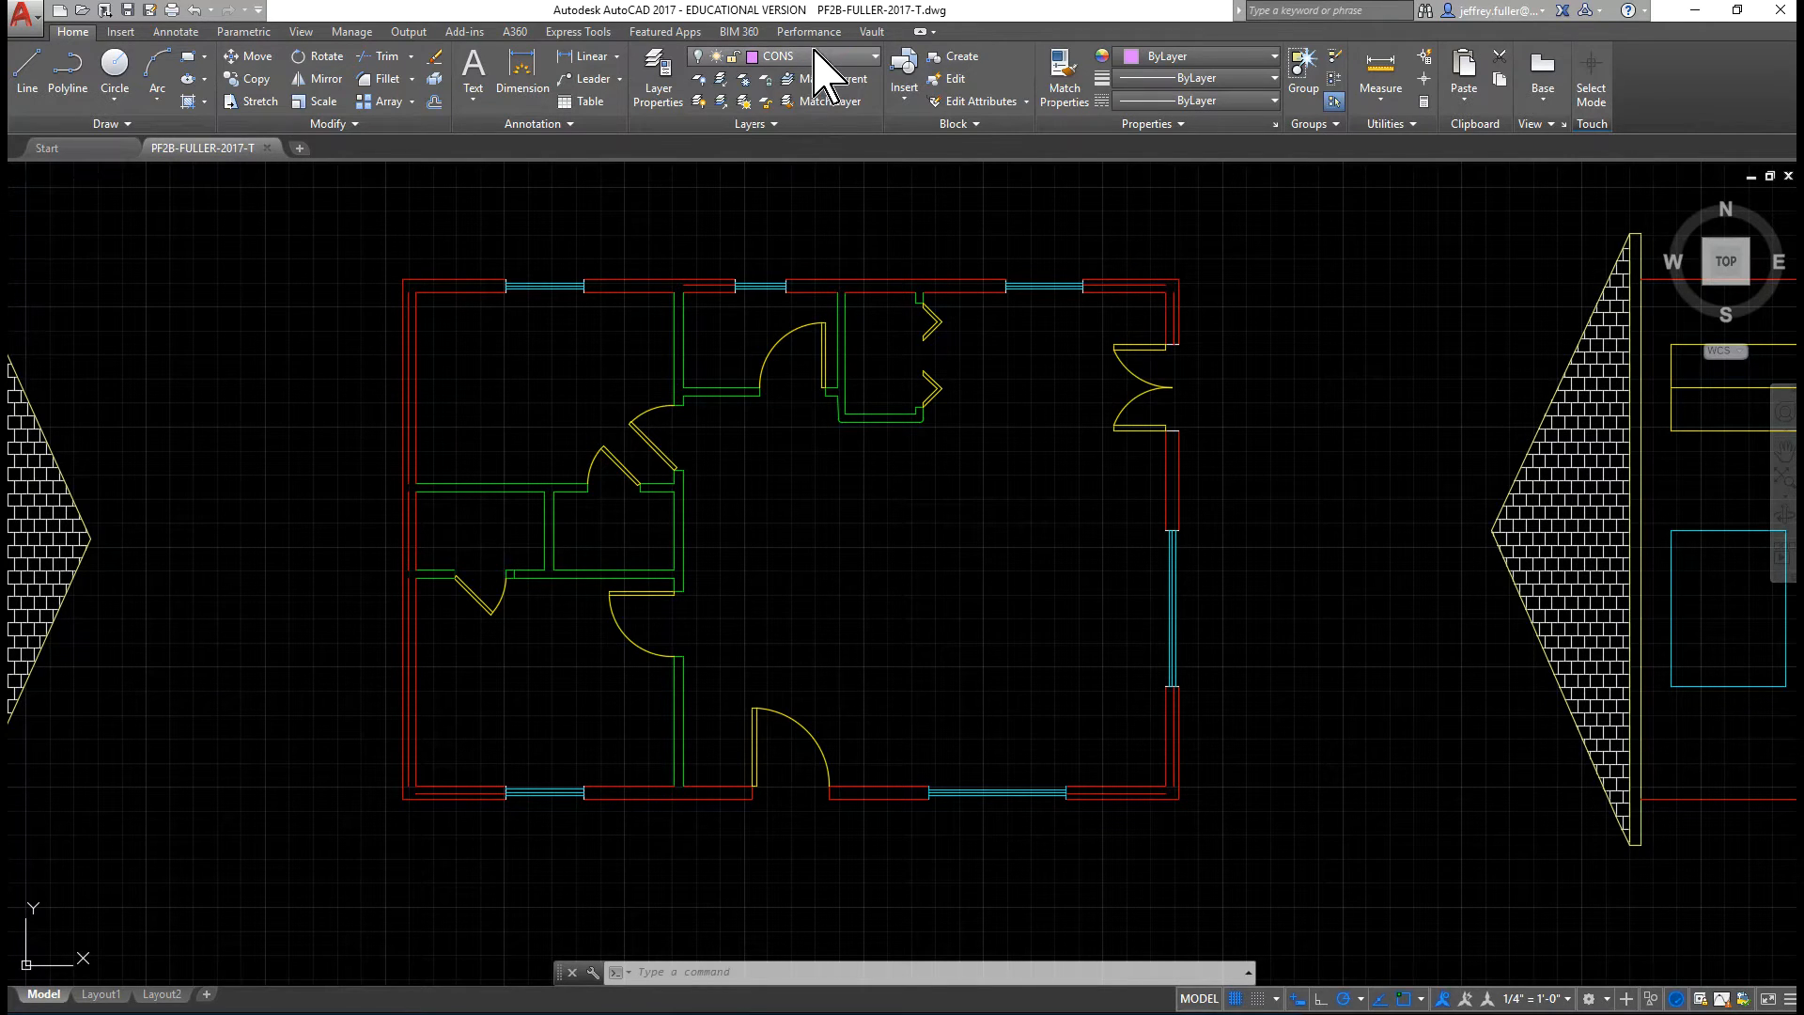
# - Create a new layer named CASE and keep its color set to white
pyautogui.click(661, 94)
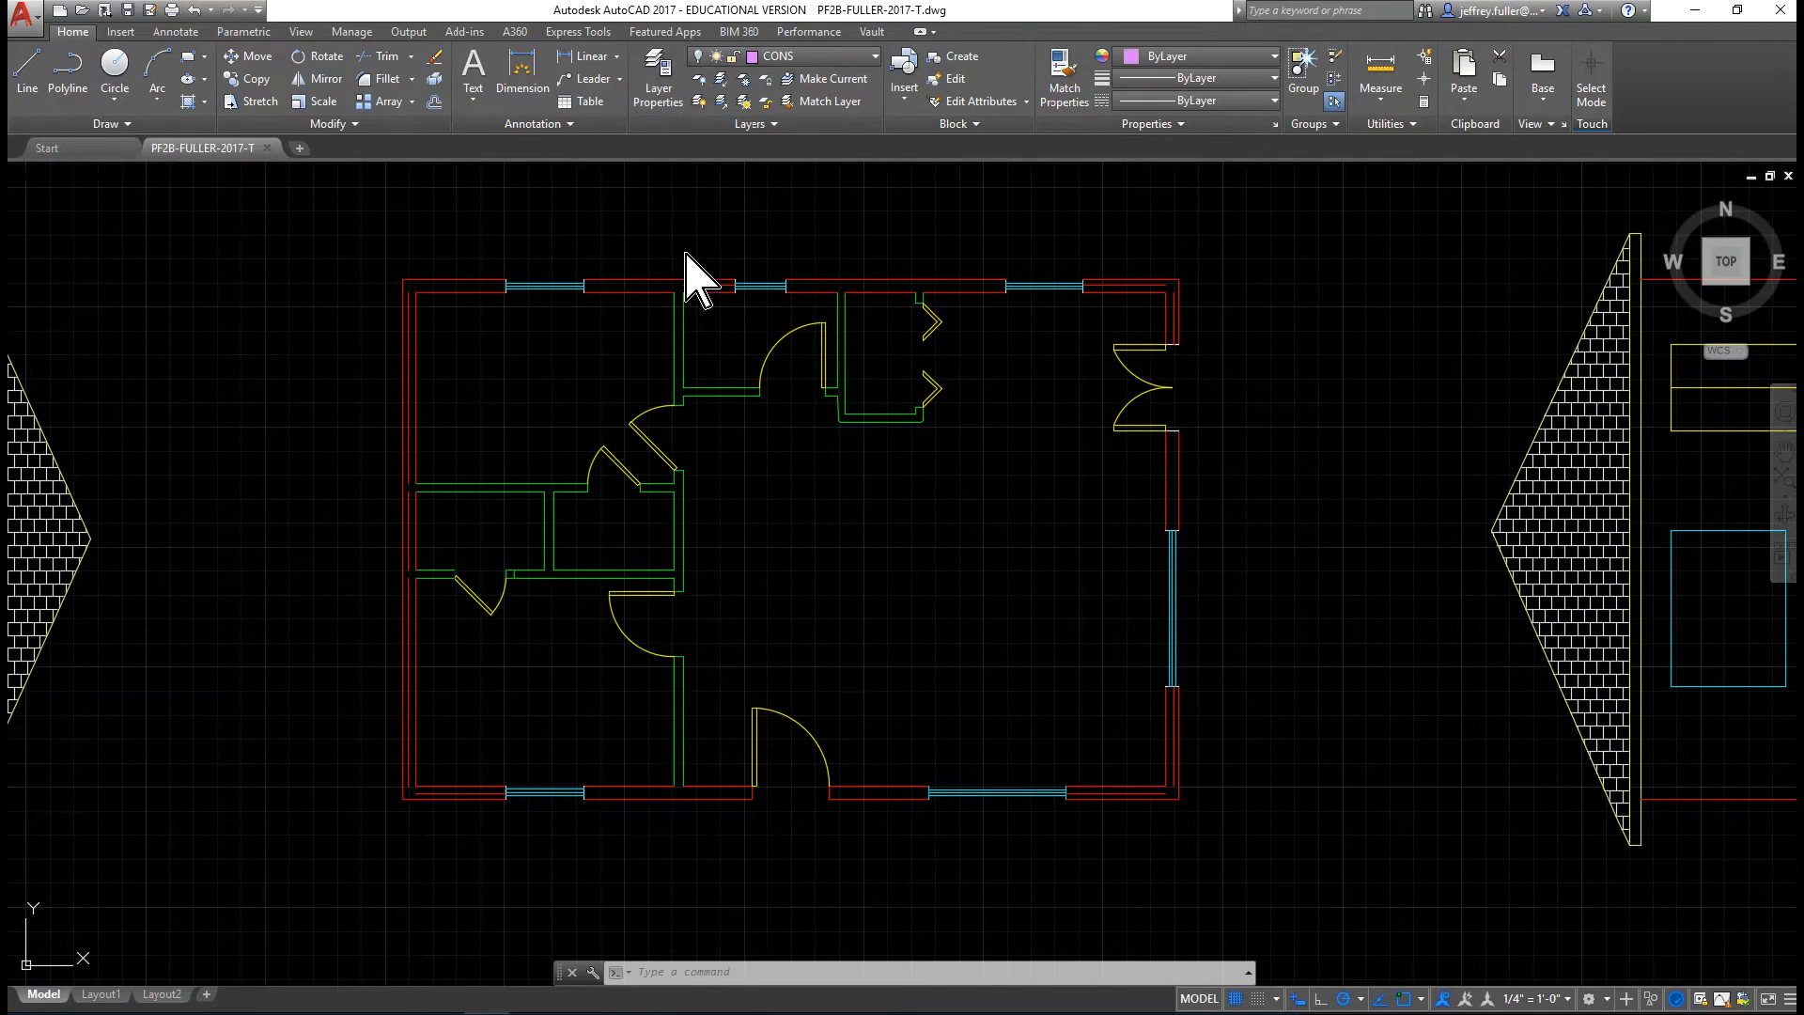
pyautogui.scroll(-1, 411, 322)
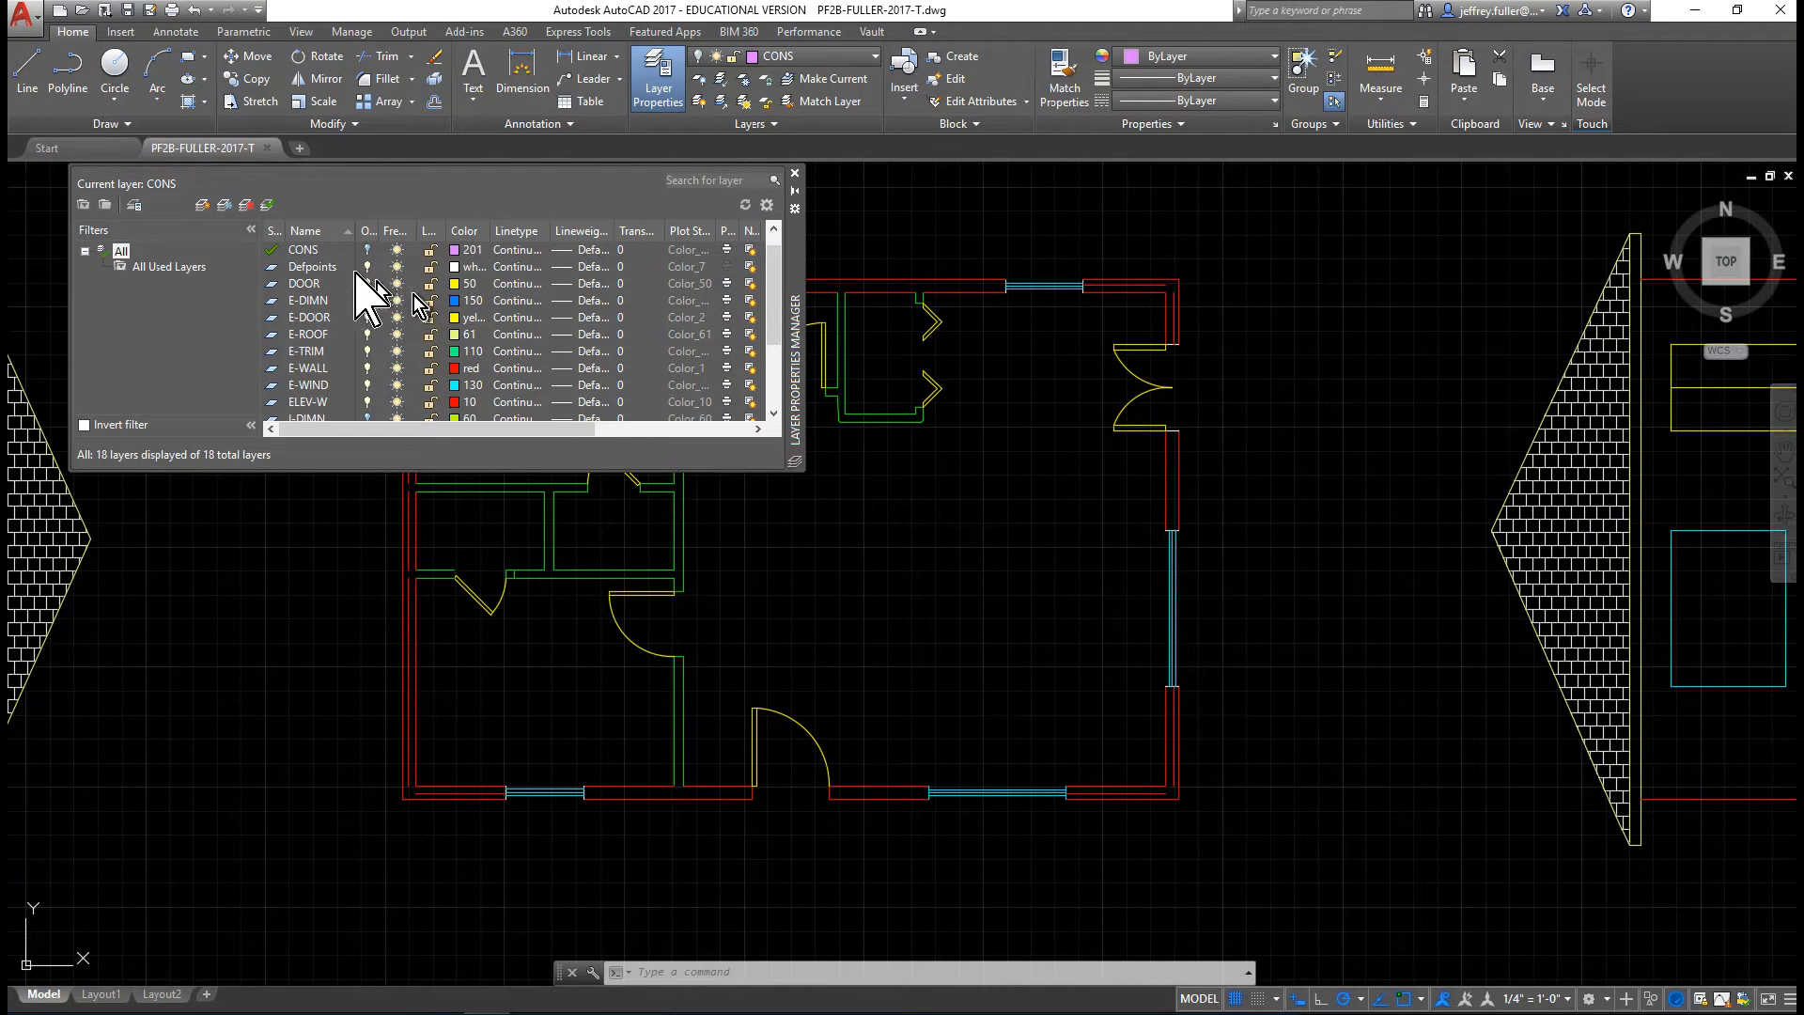
pyautogui.click(202, 205)
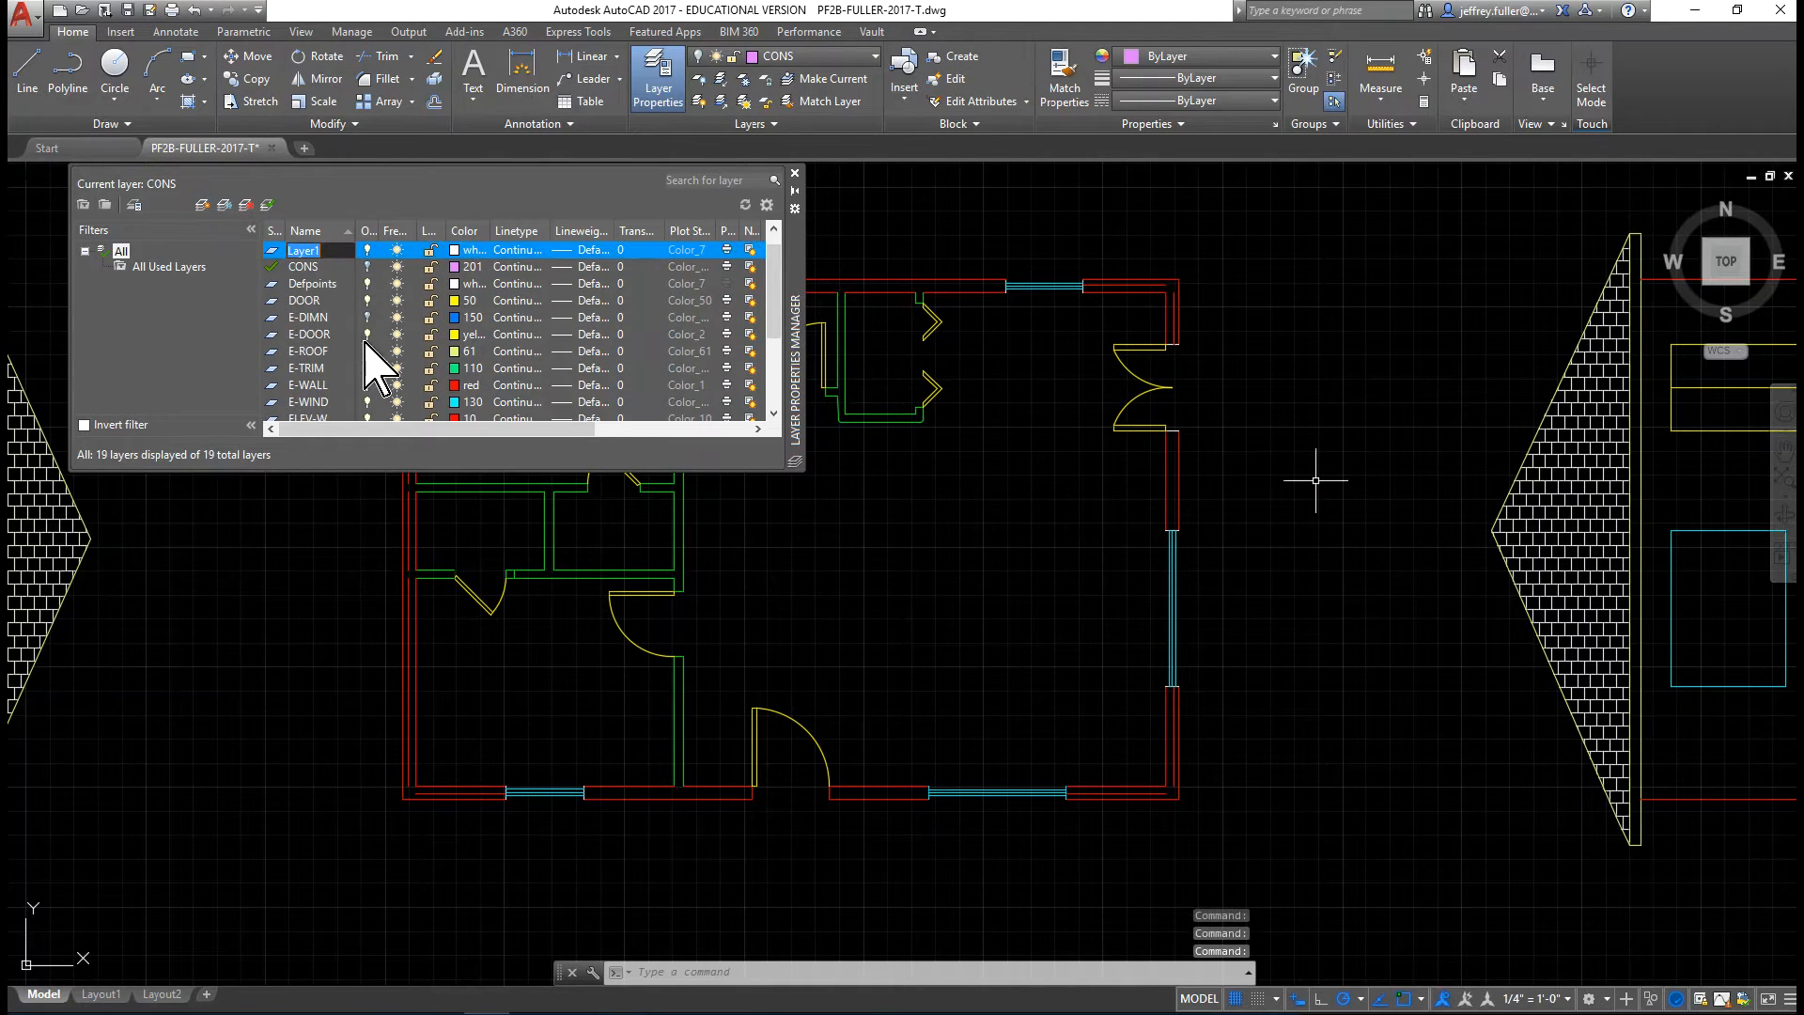
pyautogui.write('S')
pyautogui.write('ASE')
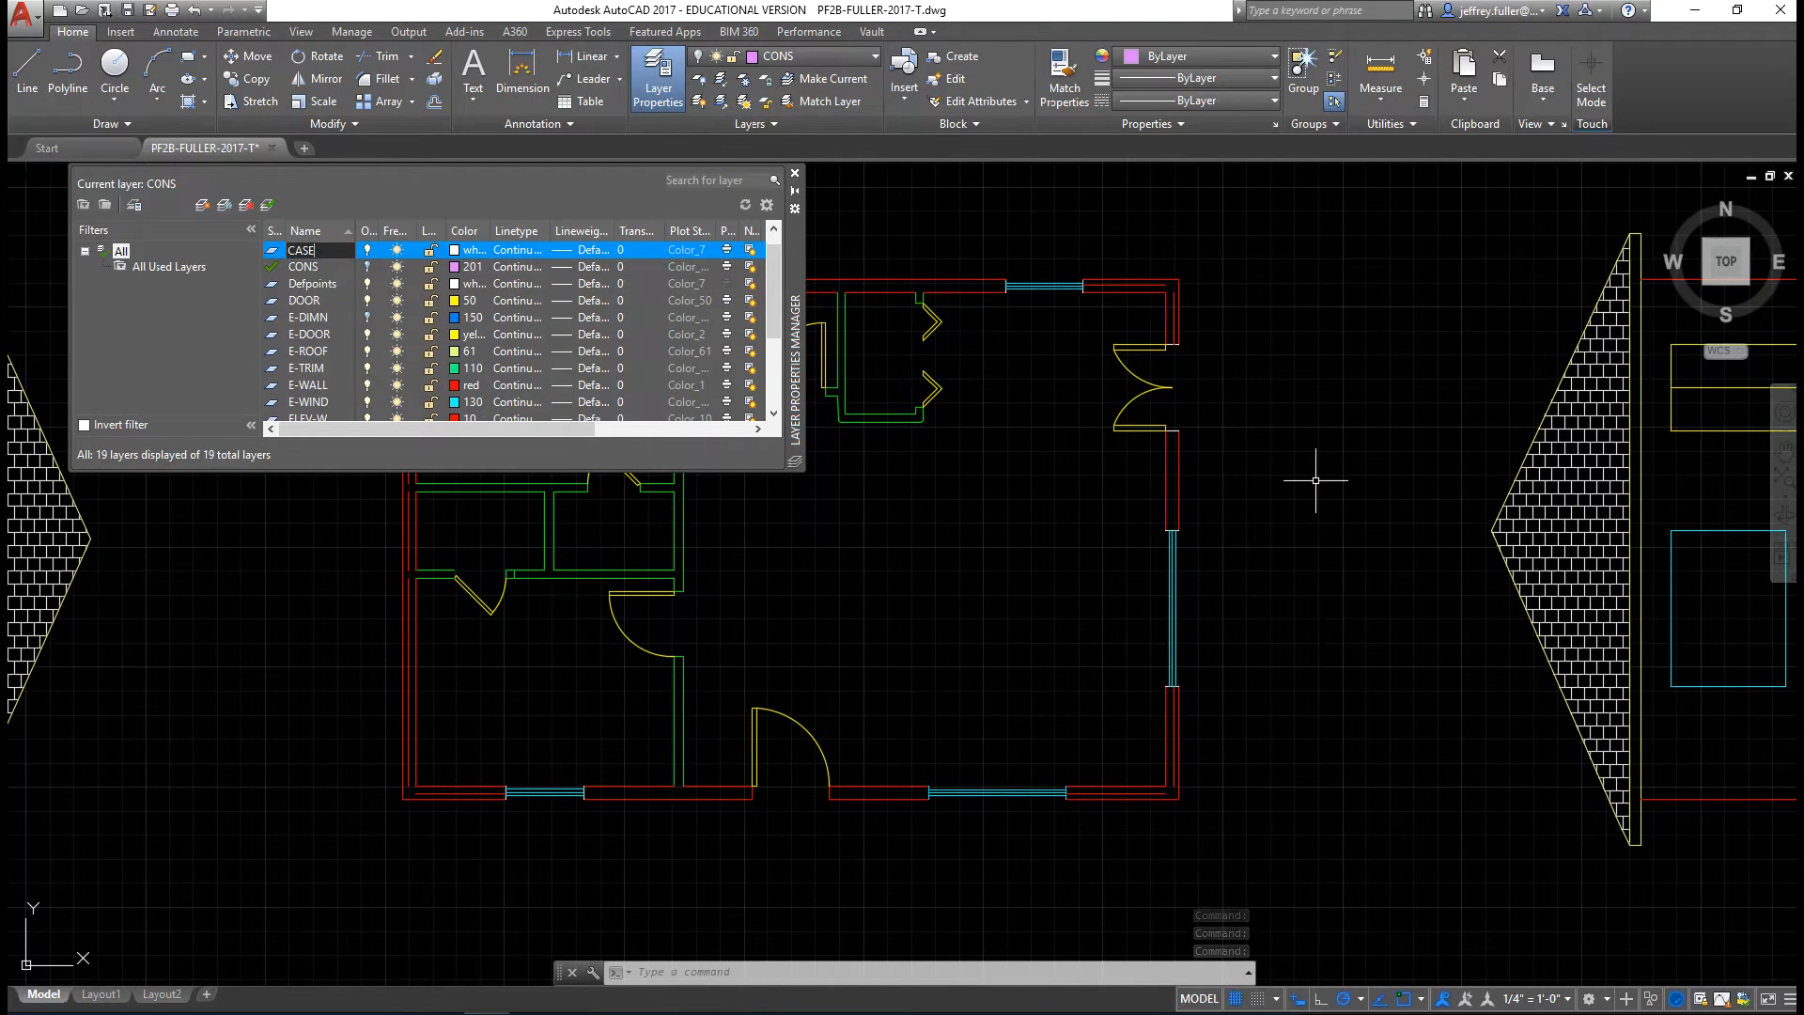
pyautogui.press('Return')
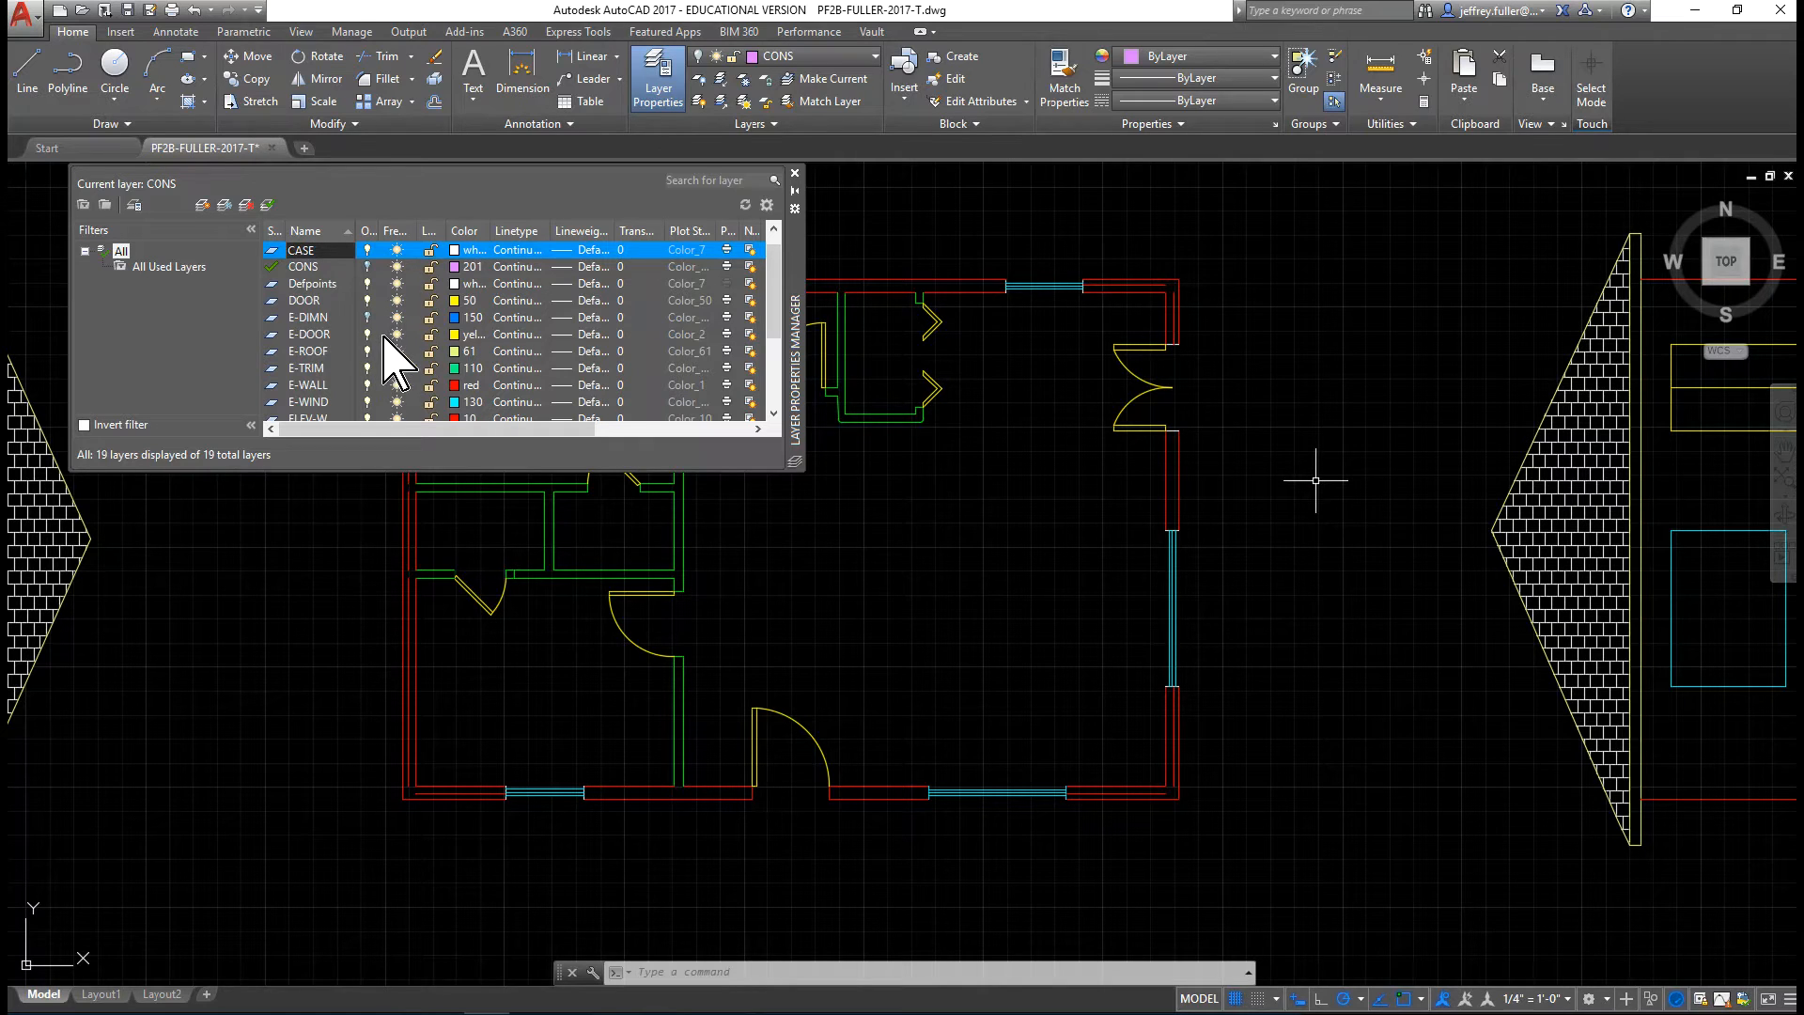
pyautogui.click(457, 250)
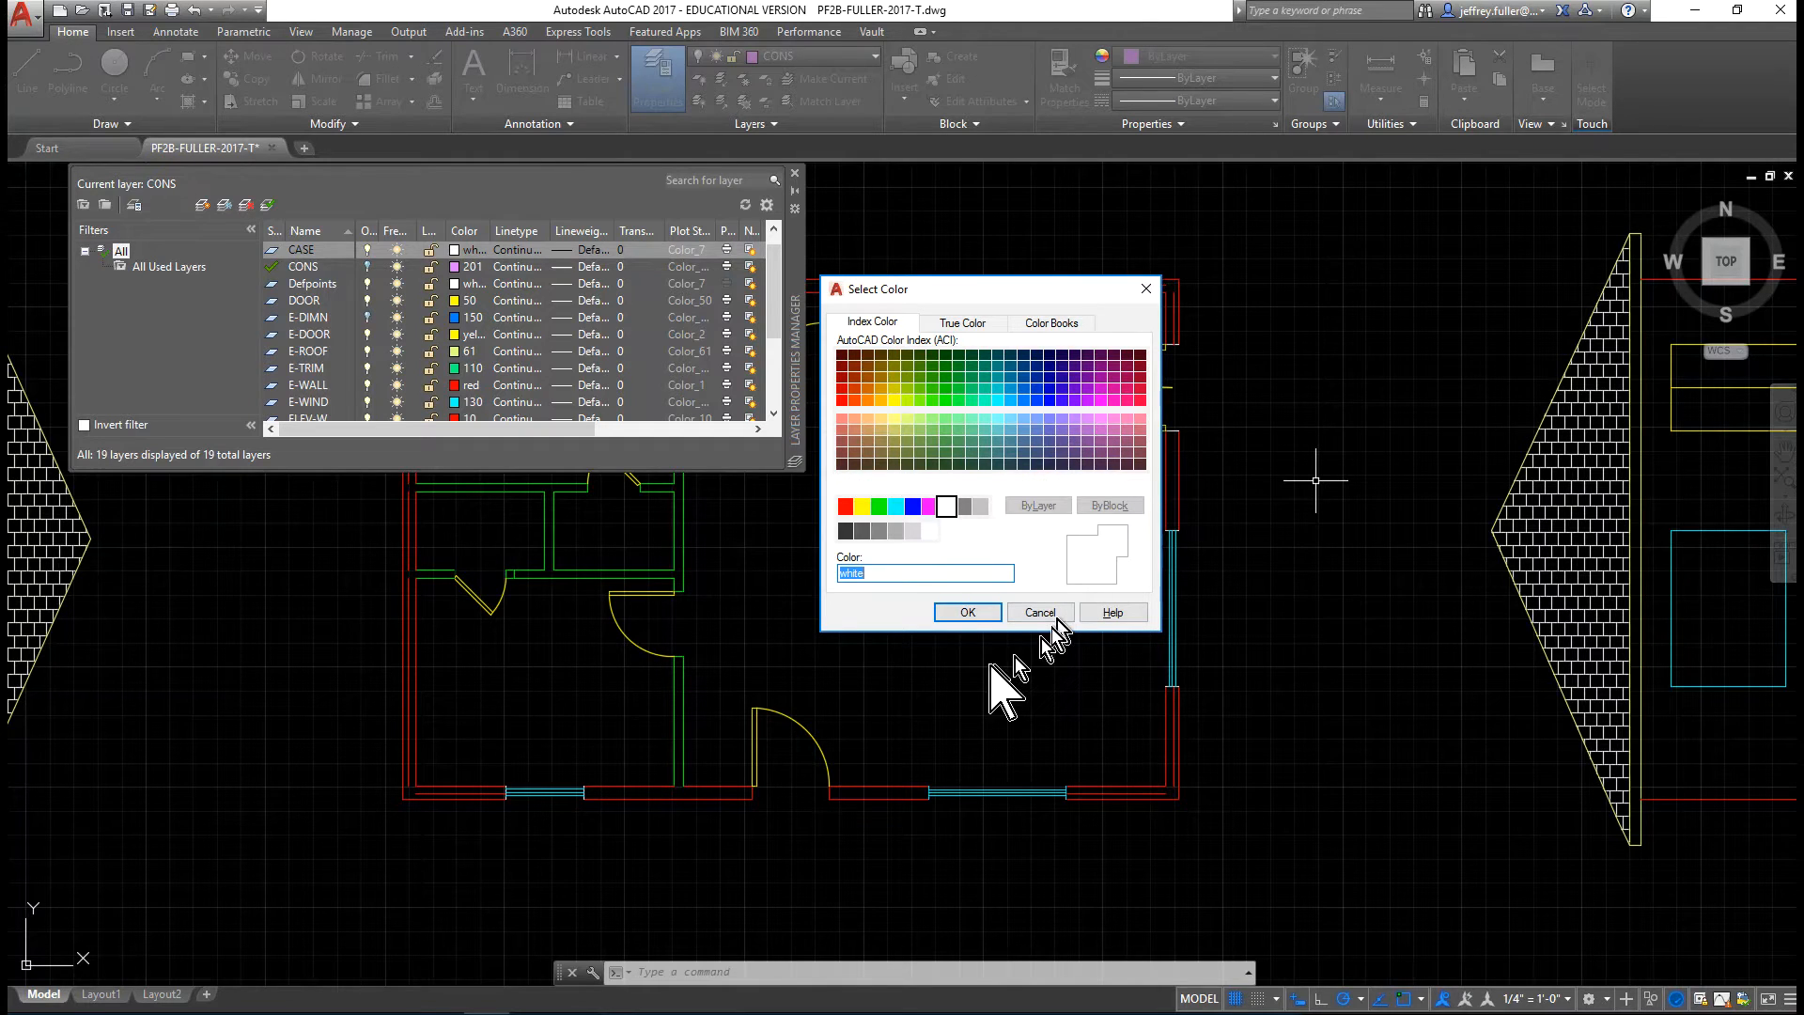
pyautogui.click(976, 613)
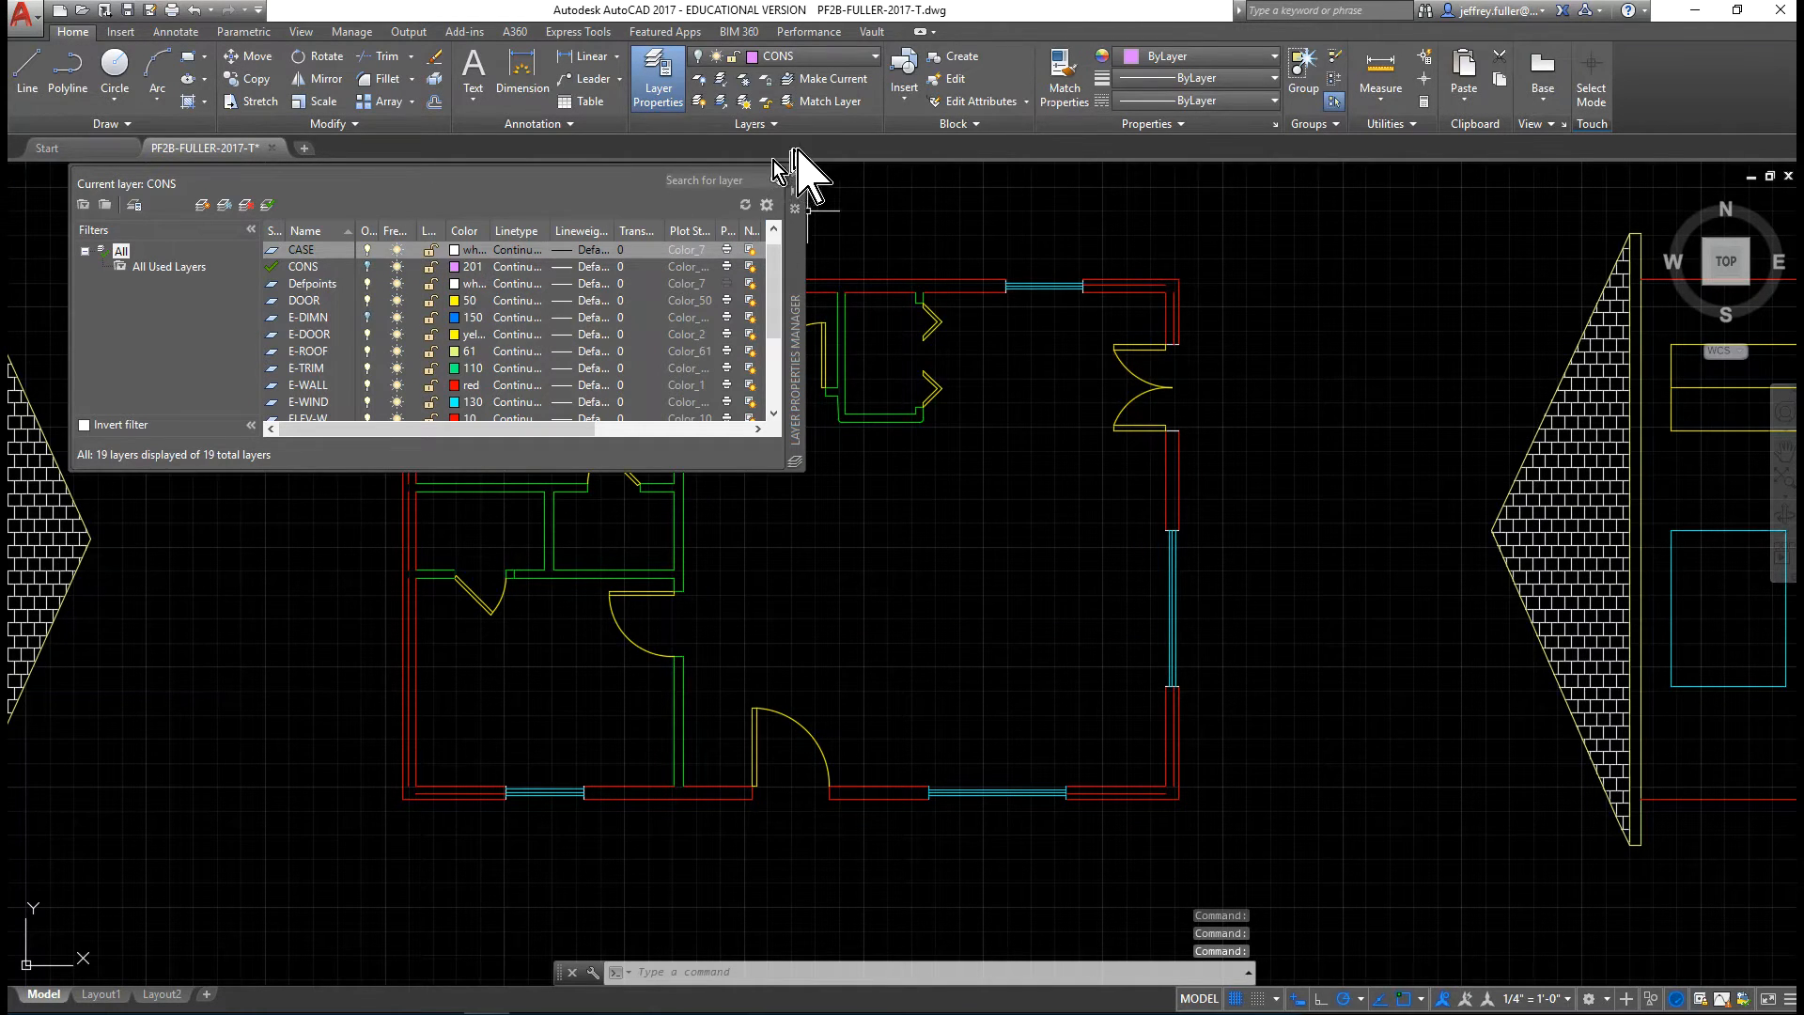
pyautogui.click(795, 175)
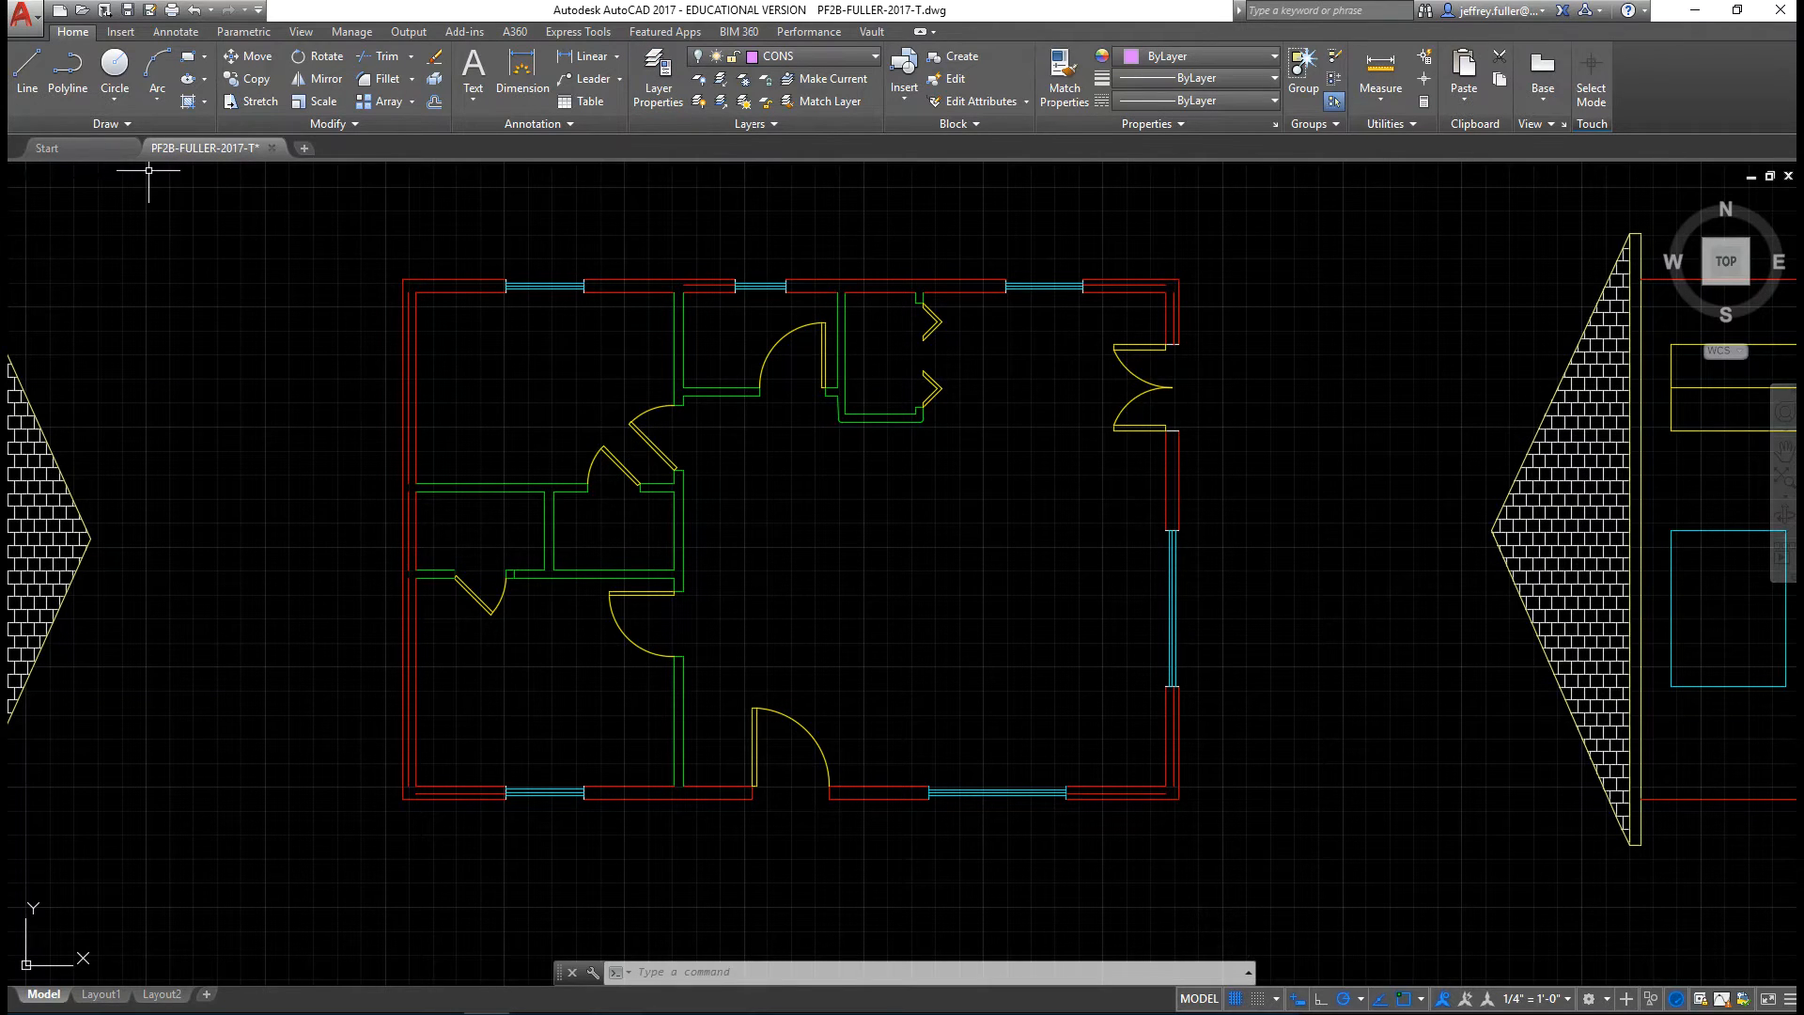
# - Offset the two inner north wall lines beside the northeast window and the east wall line below the double door 2' into the room
pyautogui.click(434, 102)
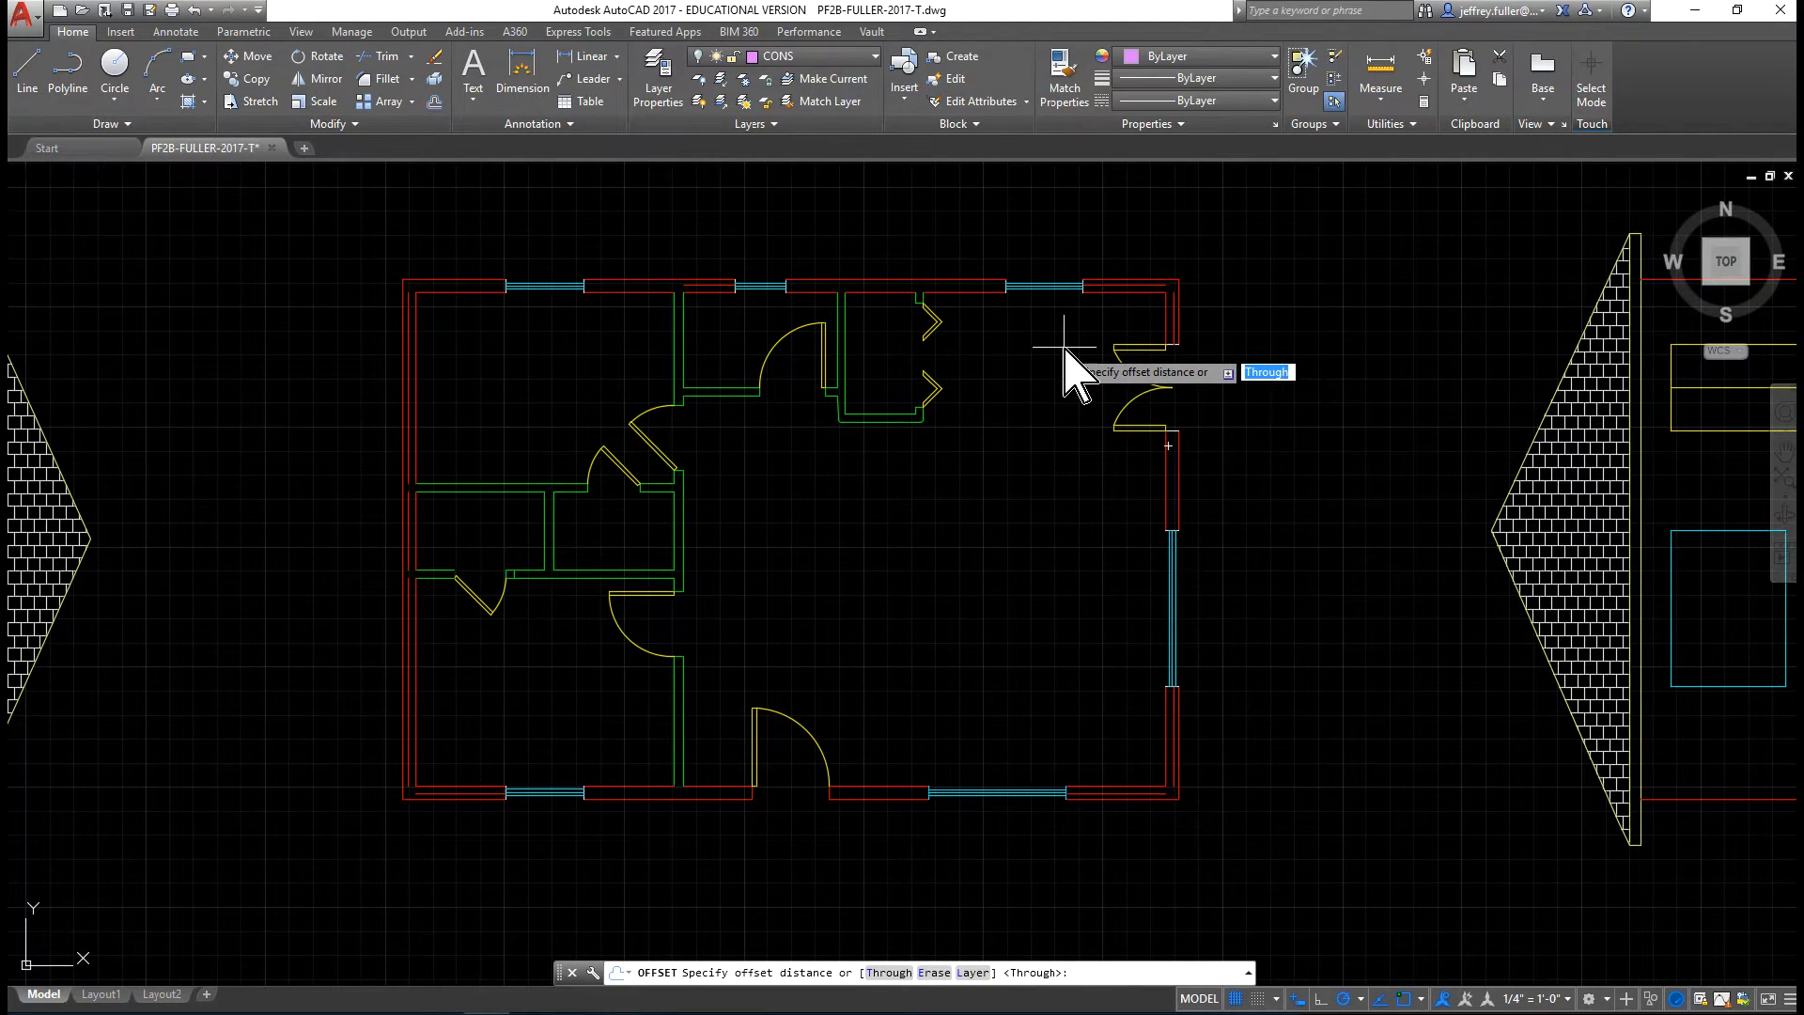
pyautogui.write("2'")
pyautogui.press('Return')
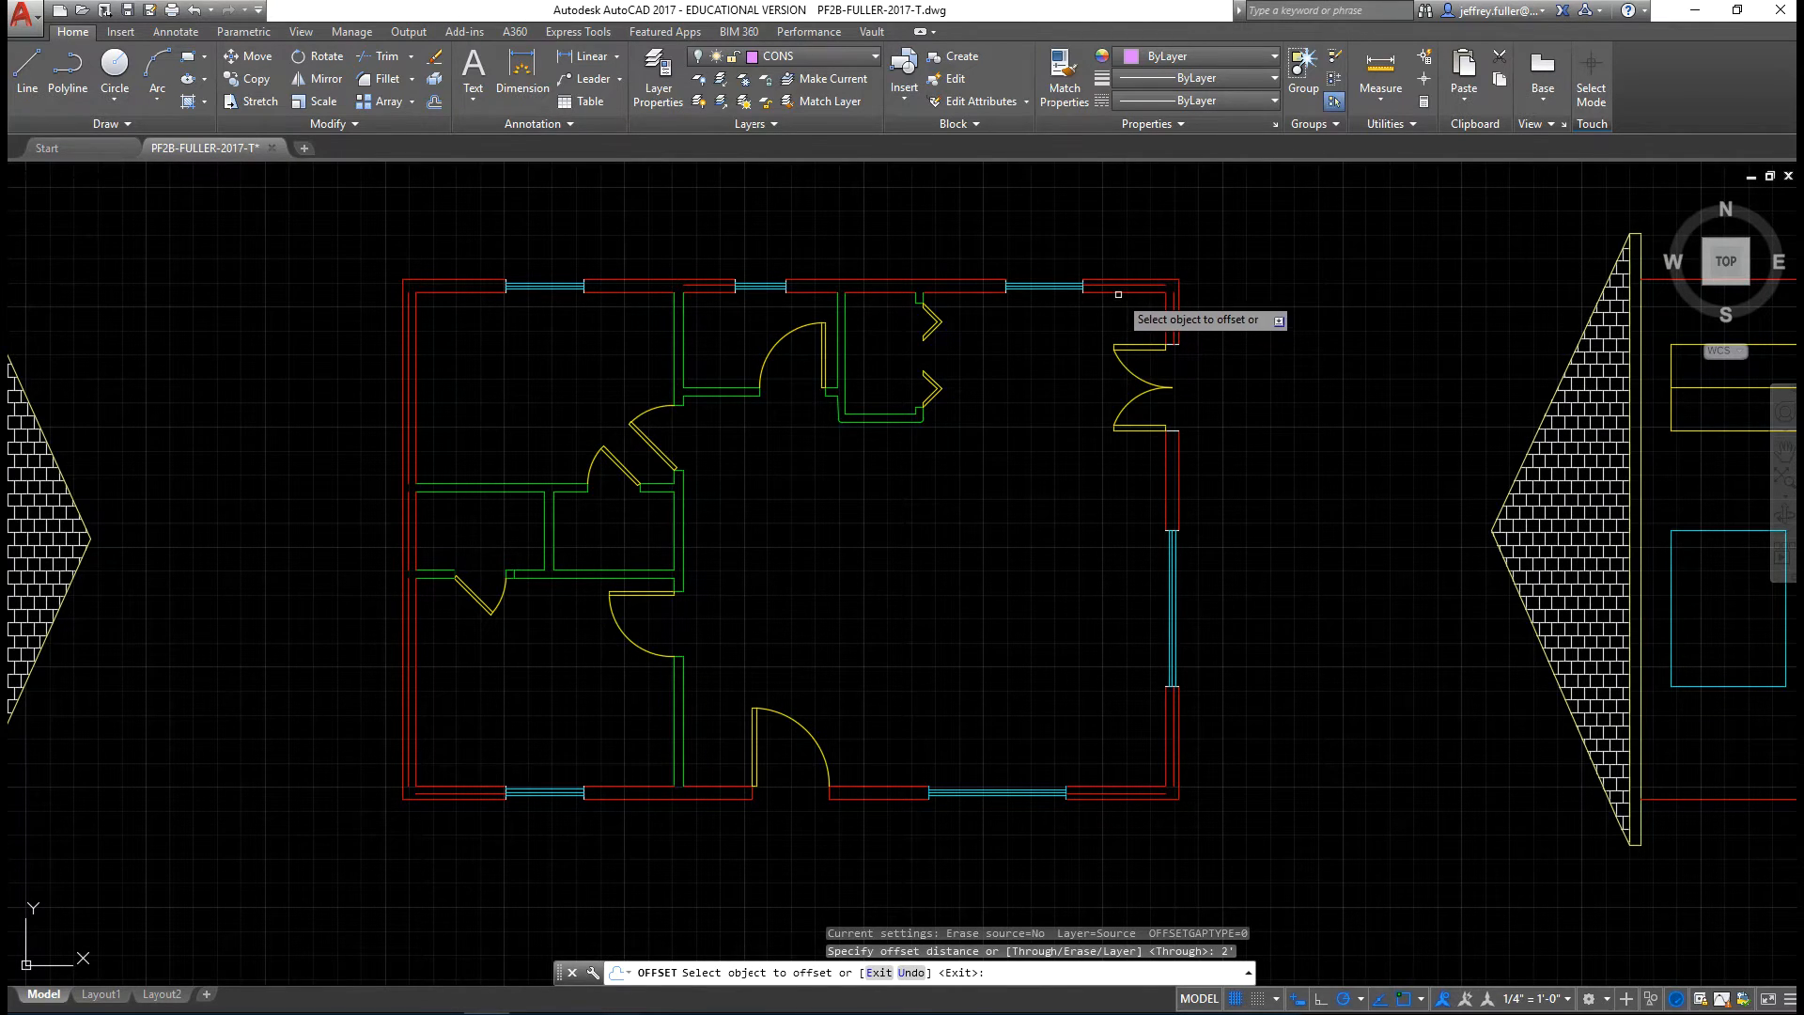
pyautogui.click(1118, 294)
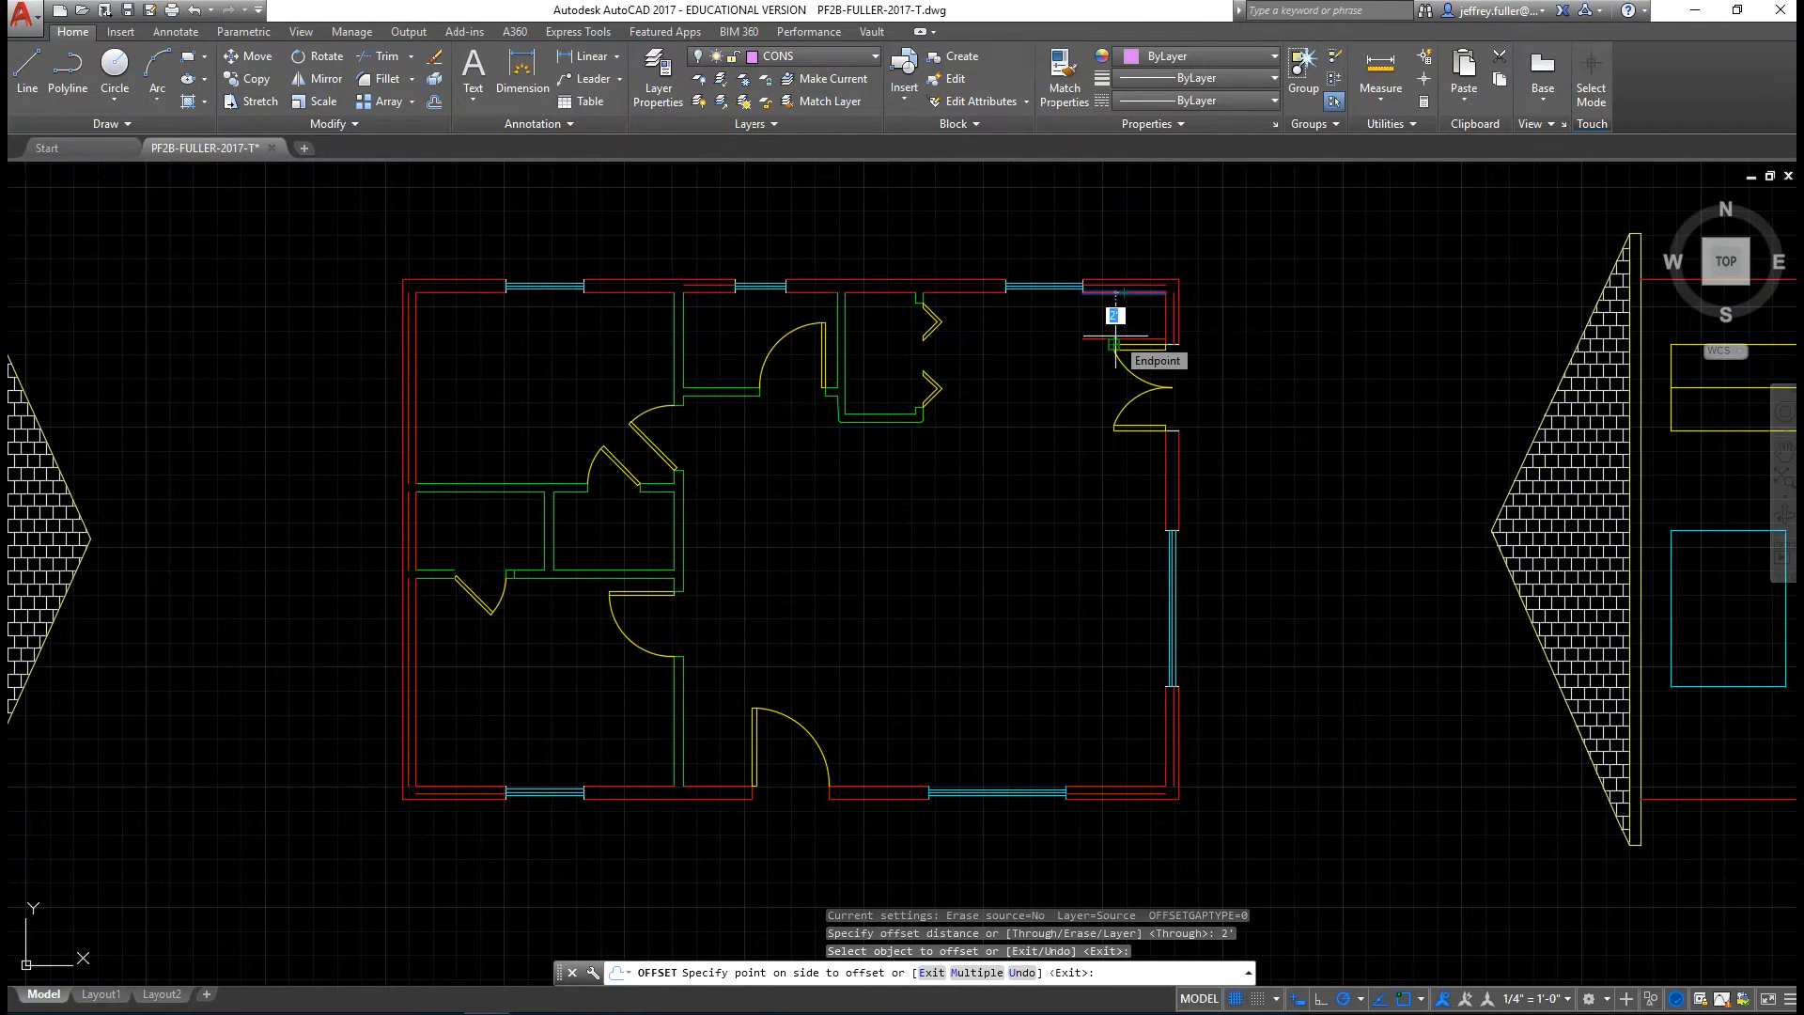
pyautogui.click(1115, 343)
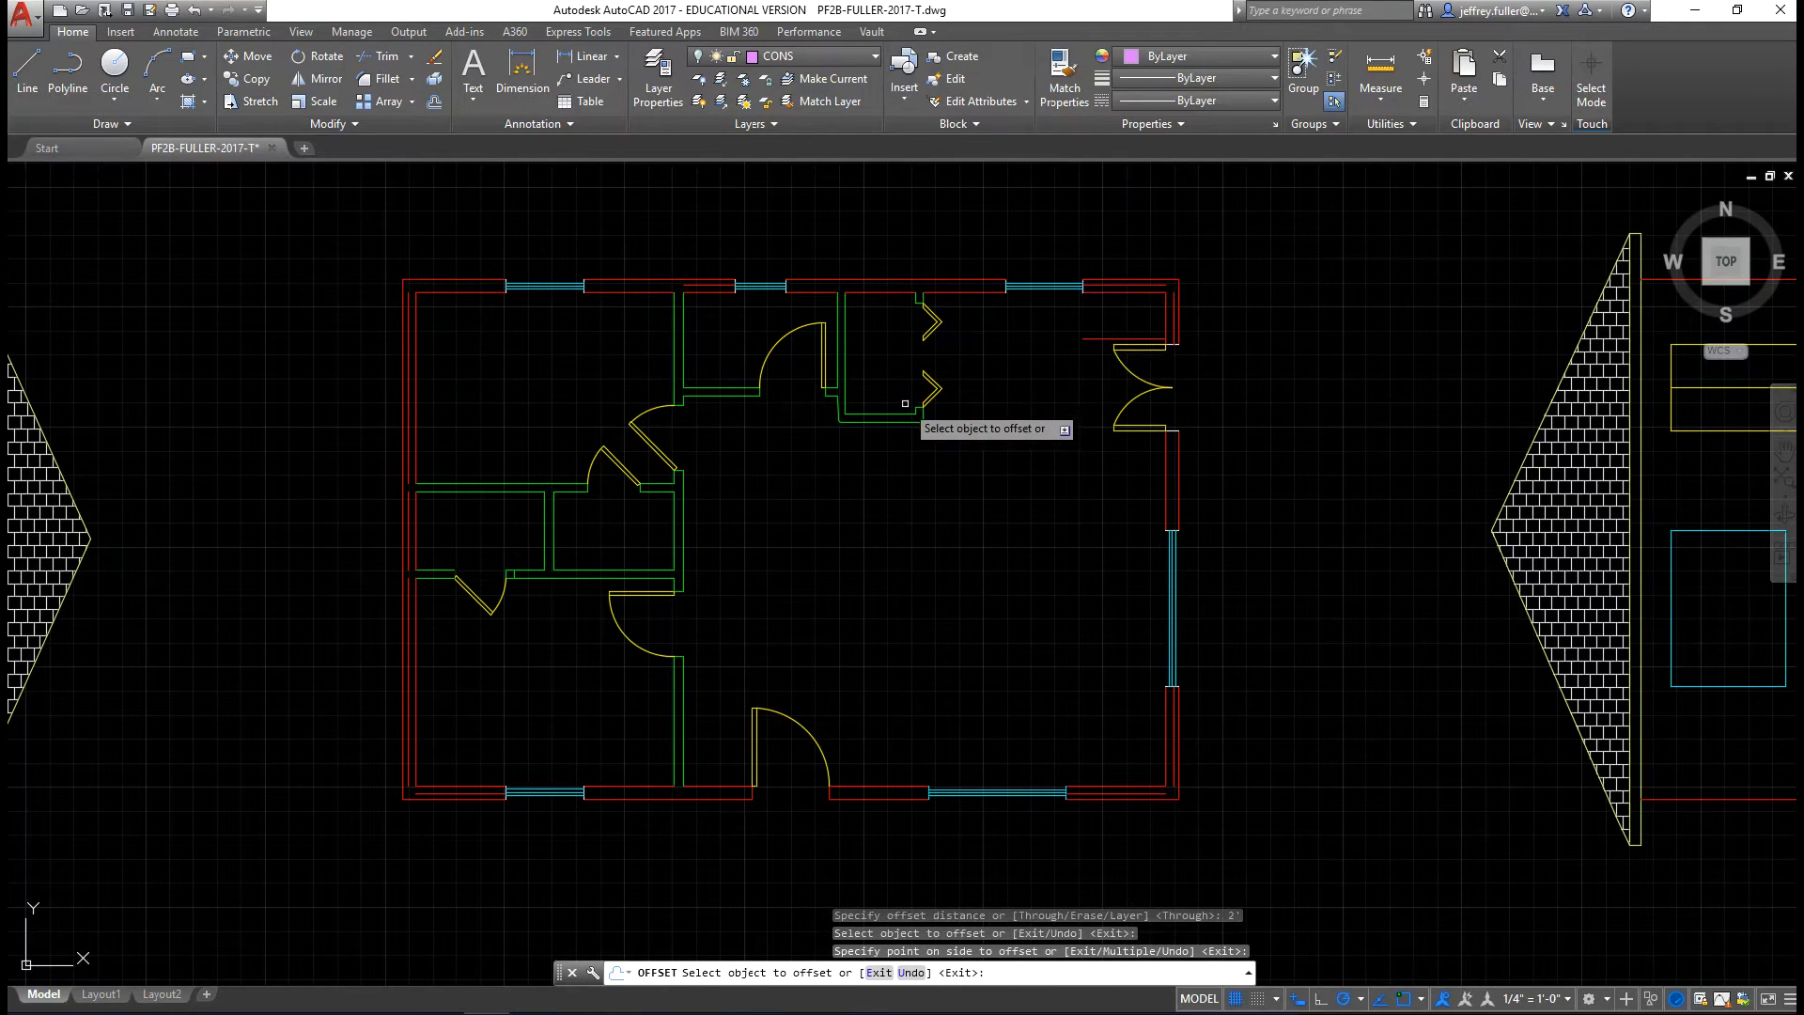
pyautogui.click(972, 295)
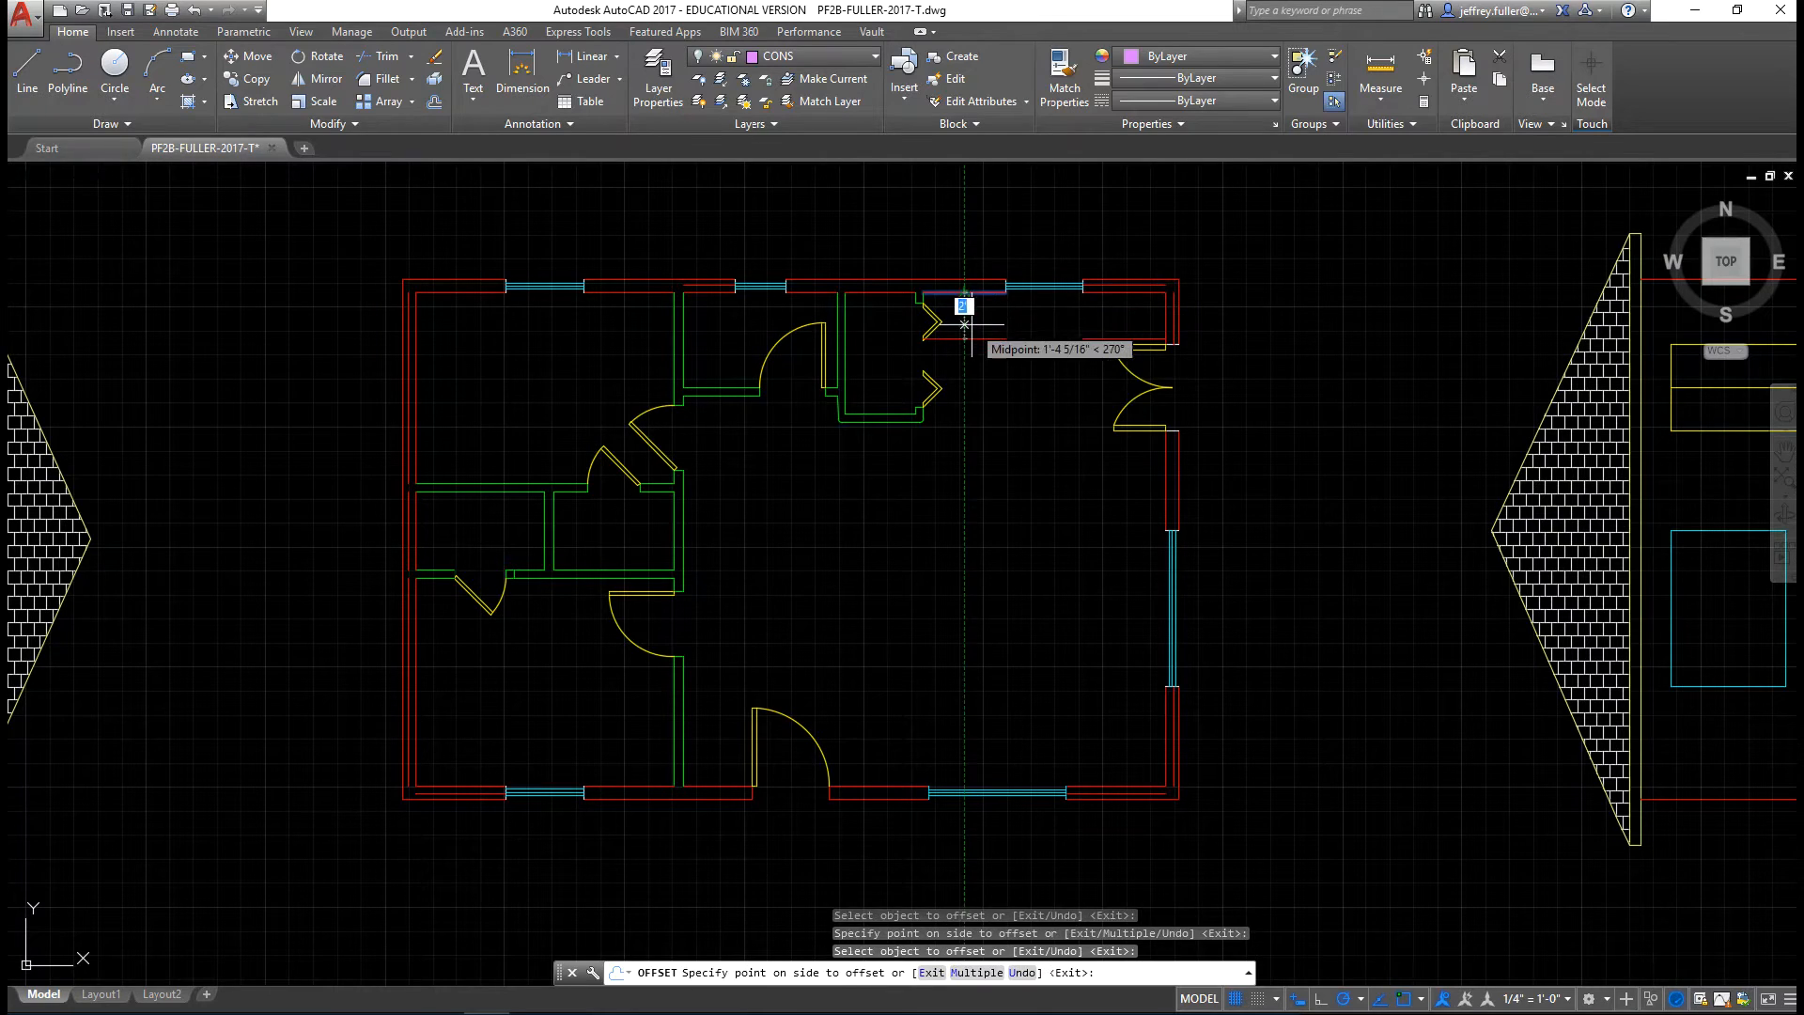
pyautogui.click(972, 342)
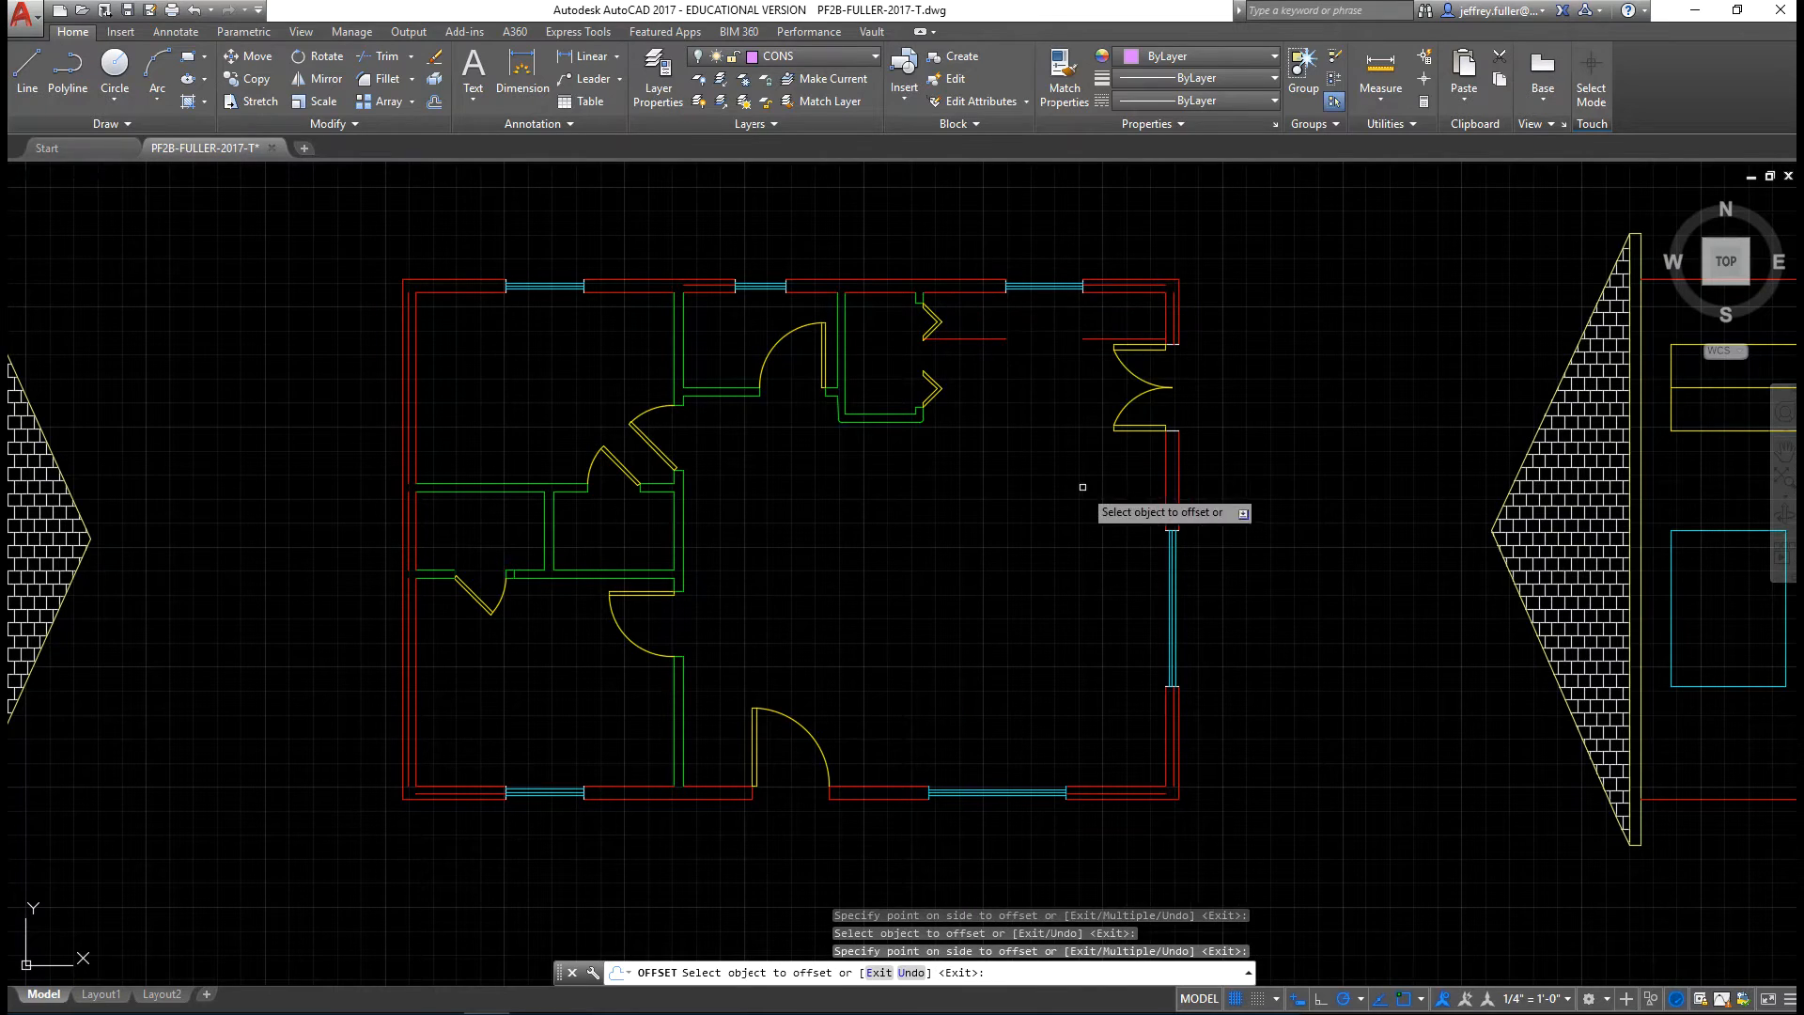
pyautogui.click(1163, 488)
pyautogui.click(1113, 489)
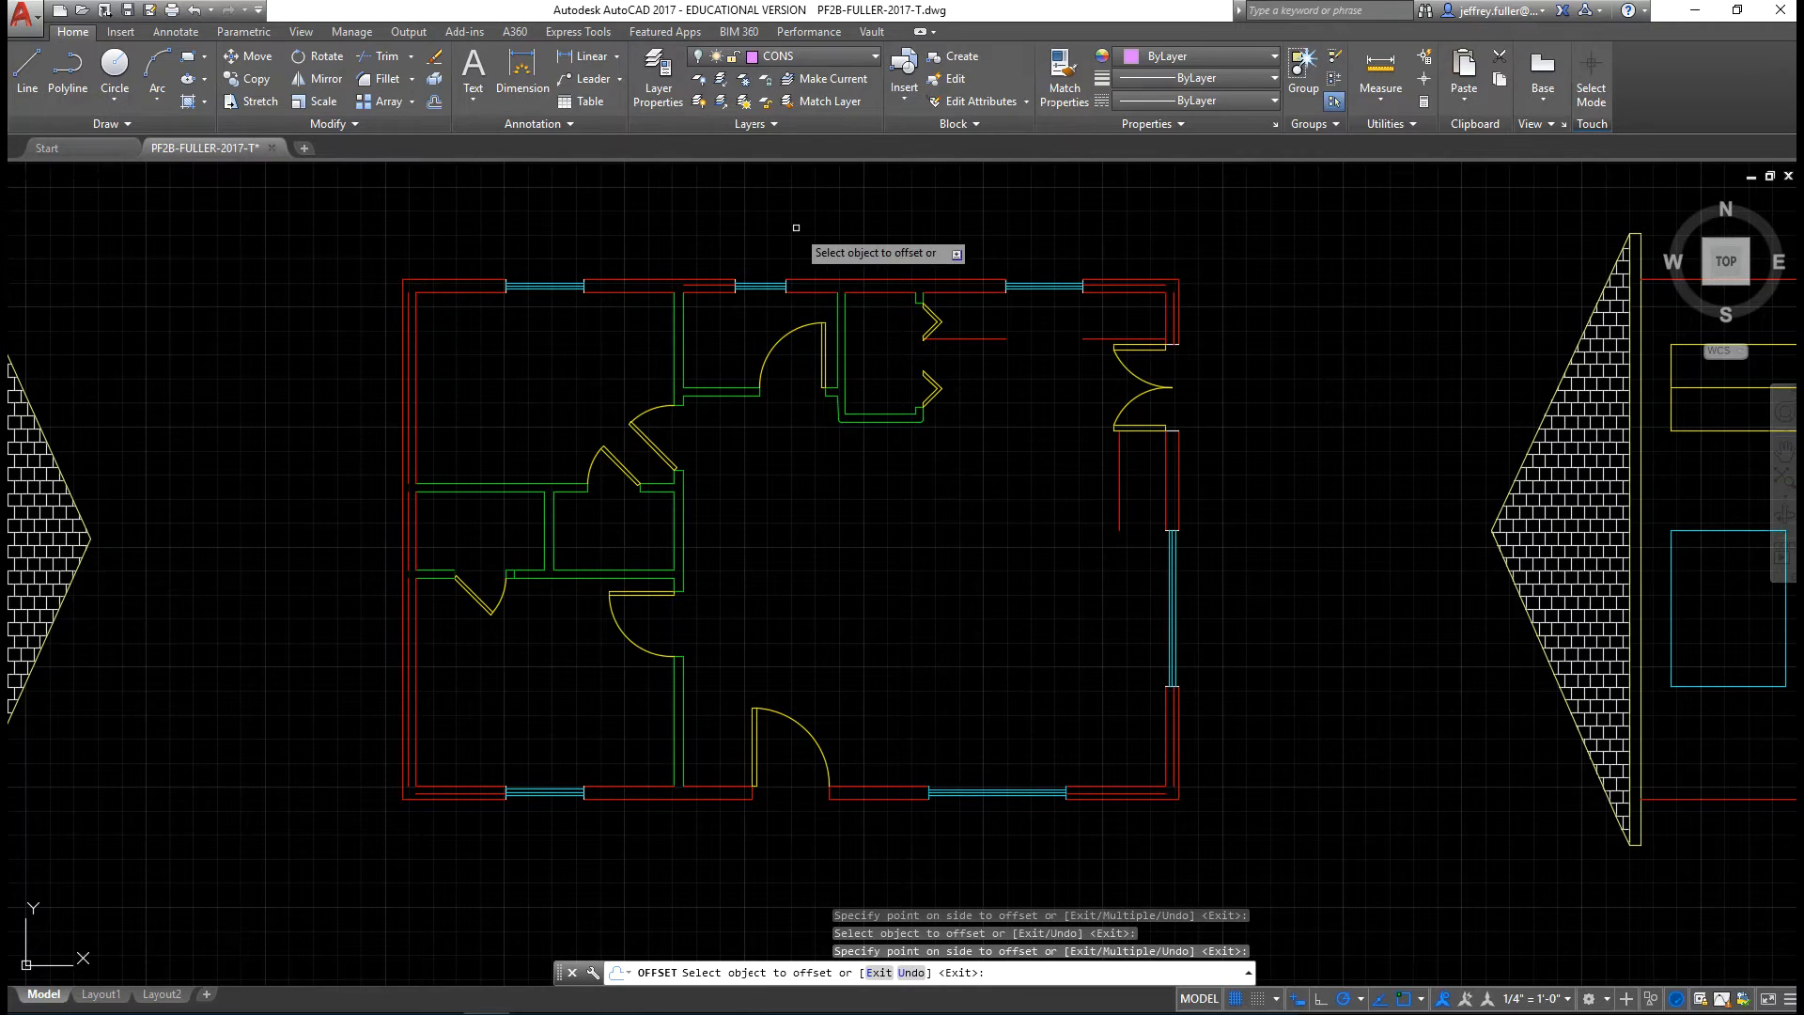
pyautogui.press('Escape')
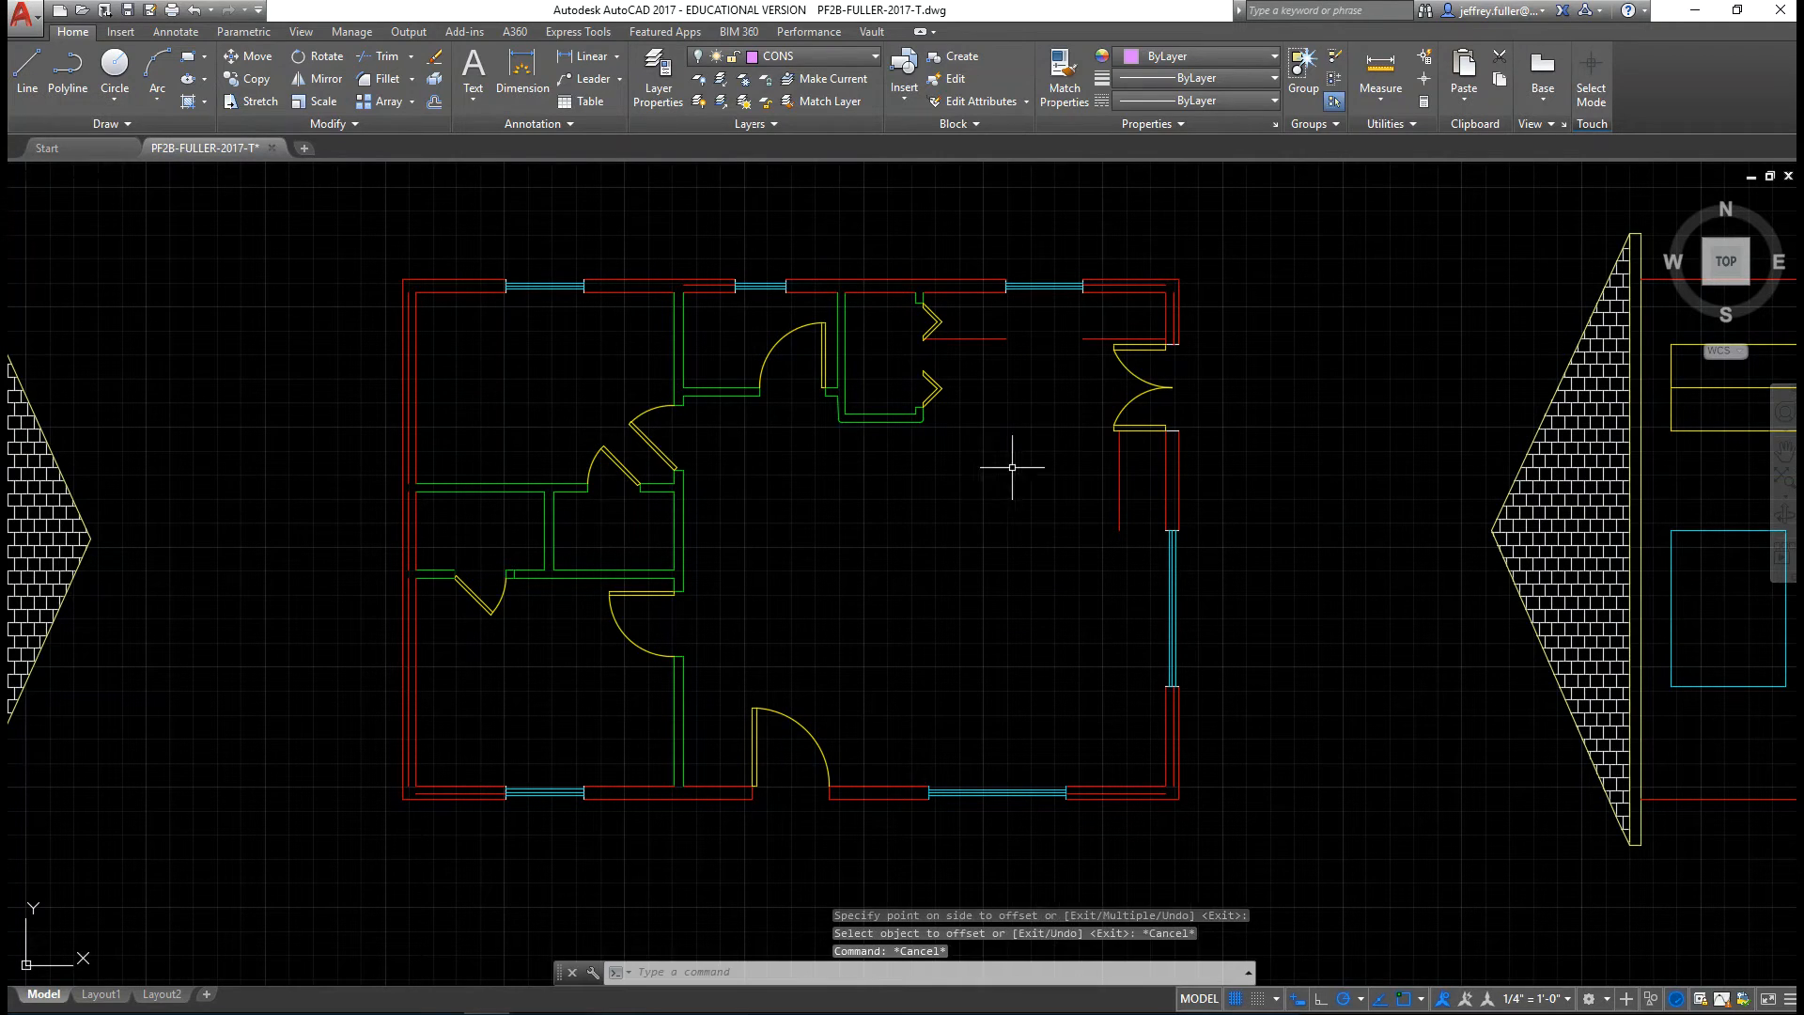
# - Move the three offset wall lines to the CASE layer
pyautogui.click(988, 339)
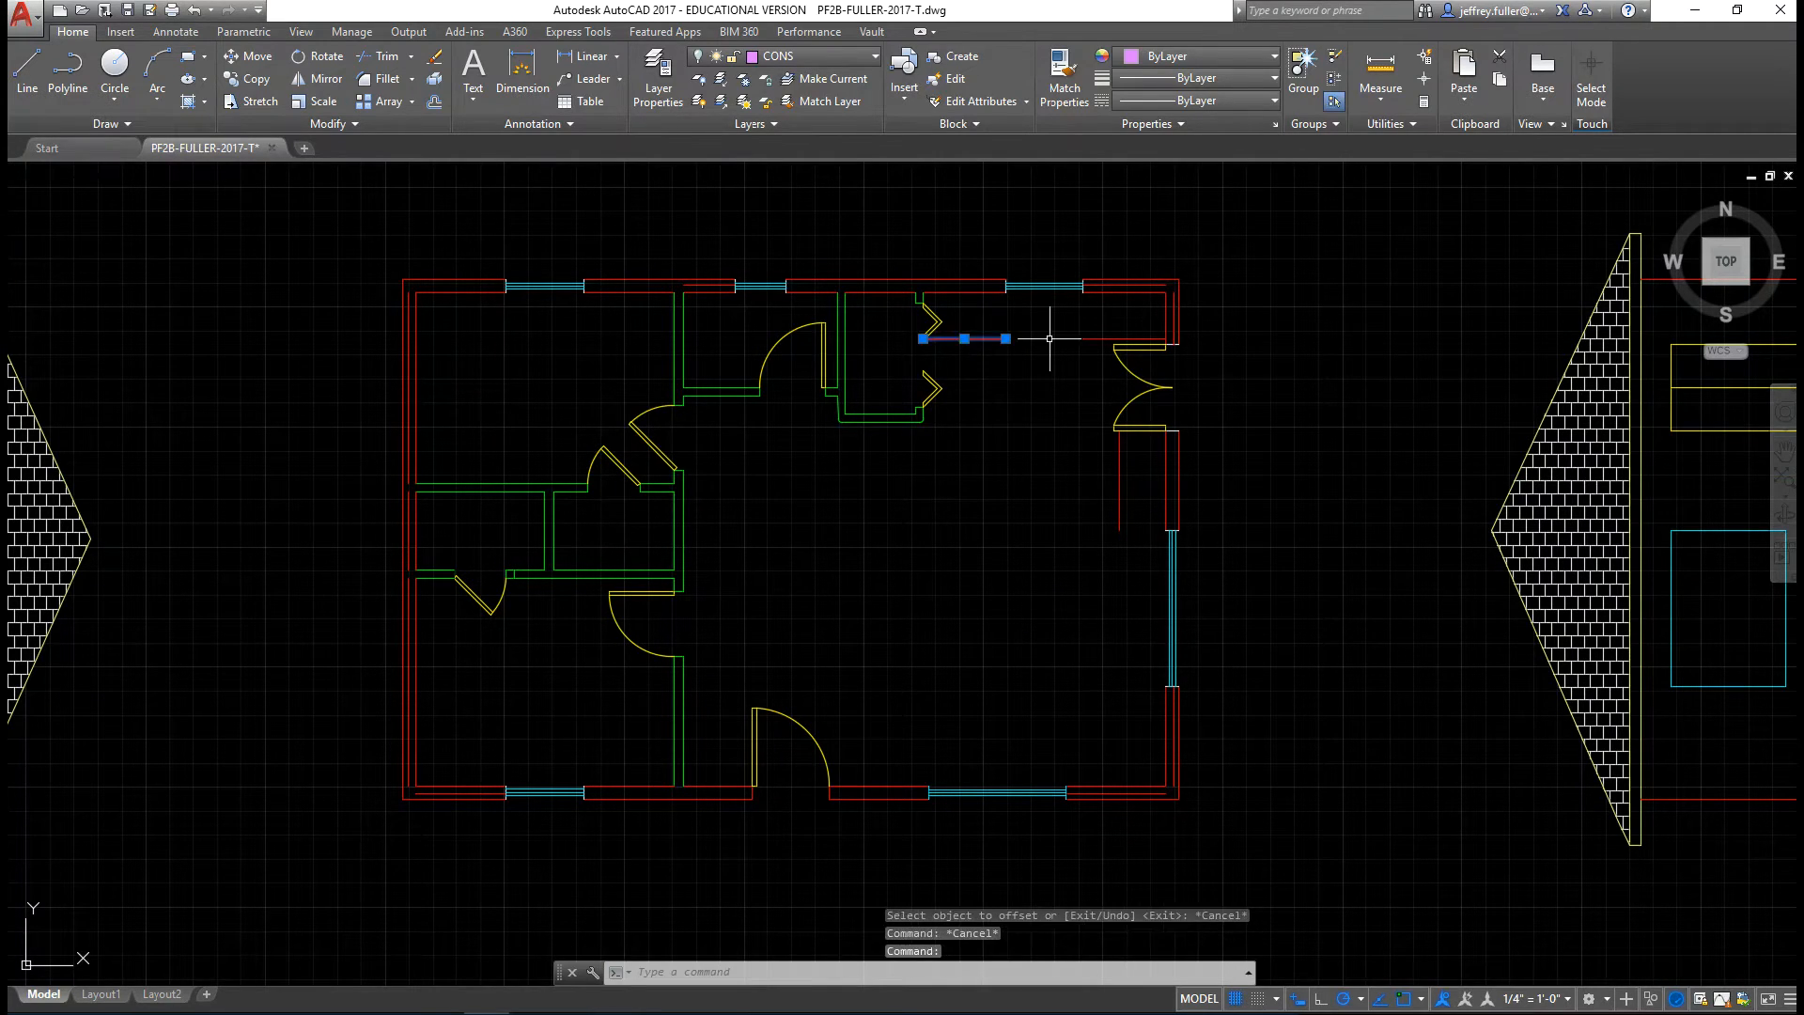
pyautogui.click(1099, 339)
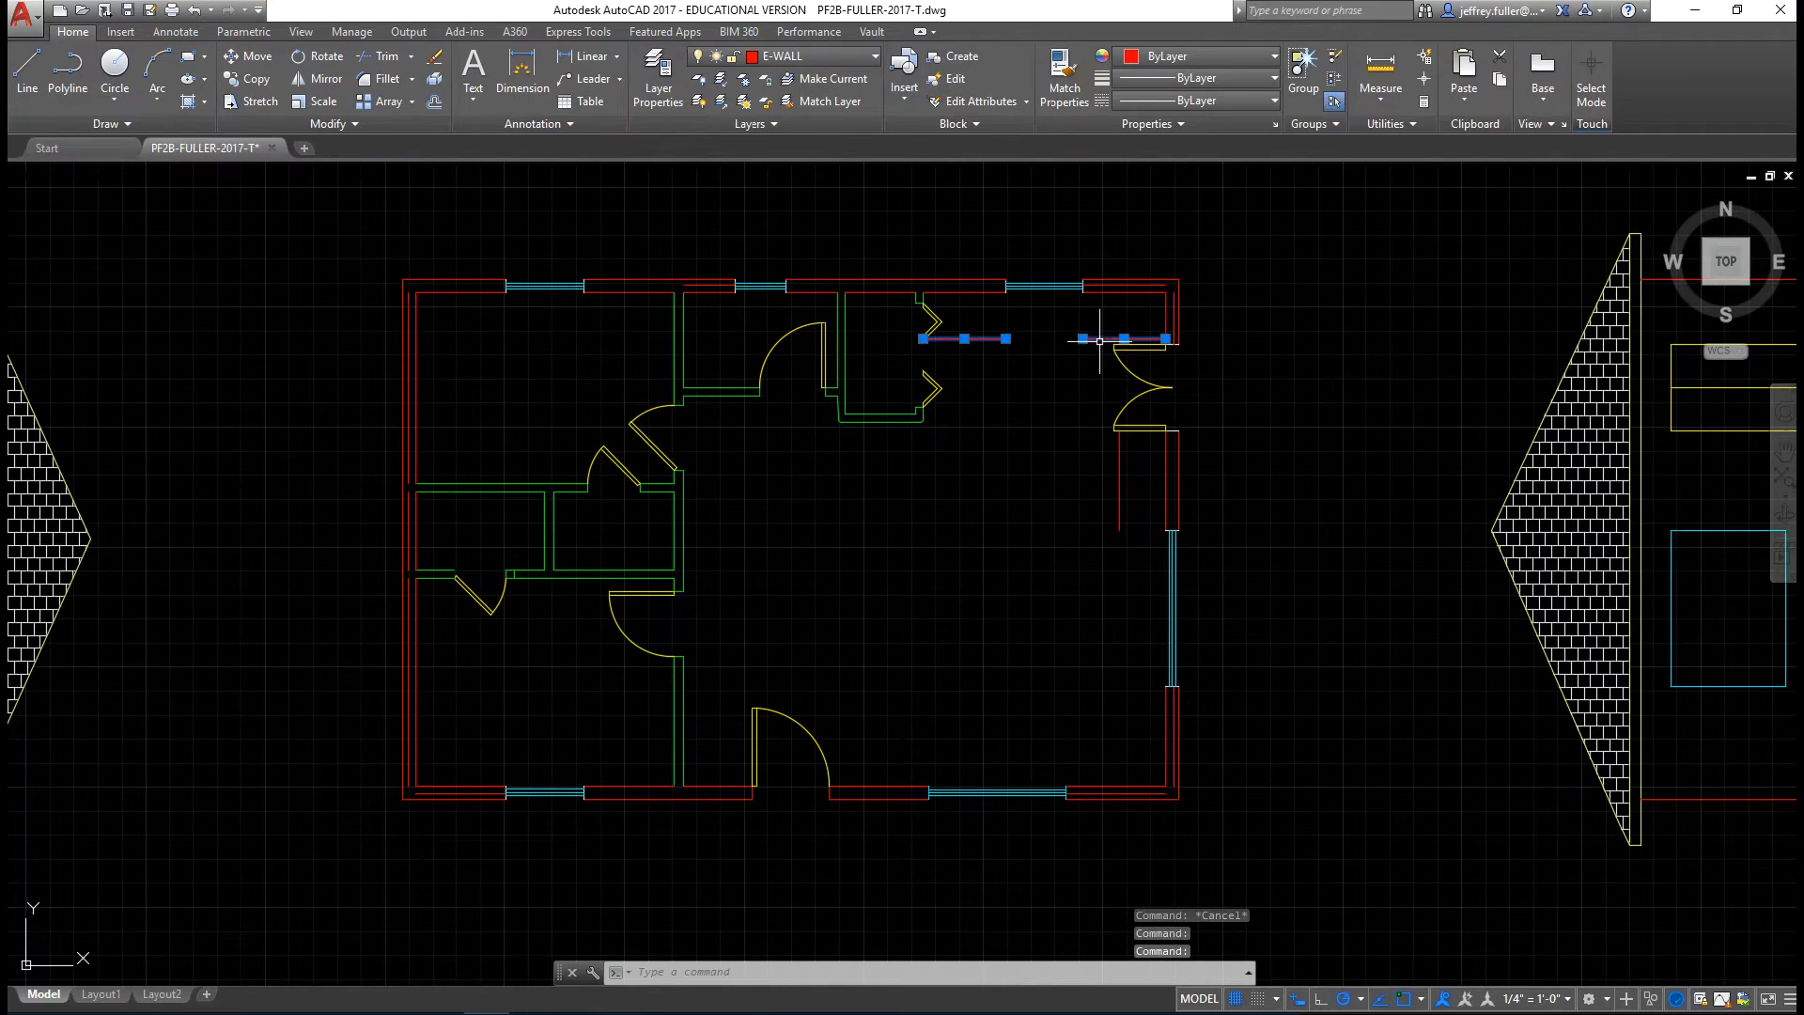
pyautogui.click(1118, 491)
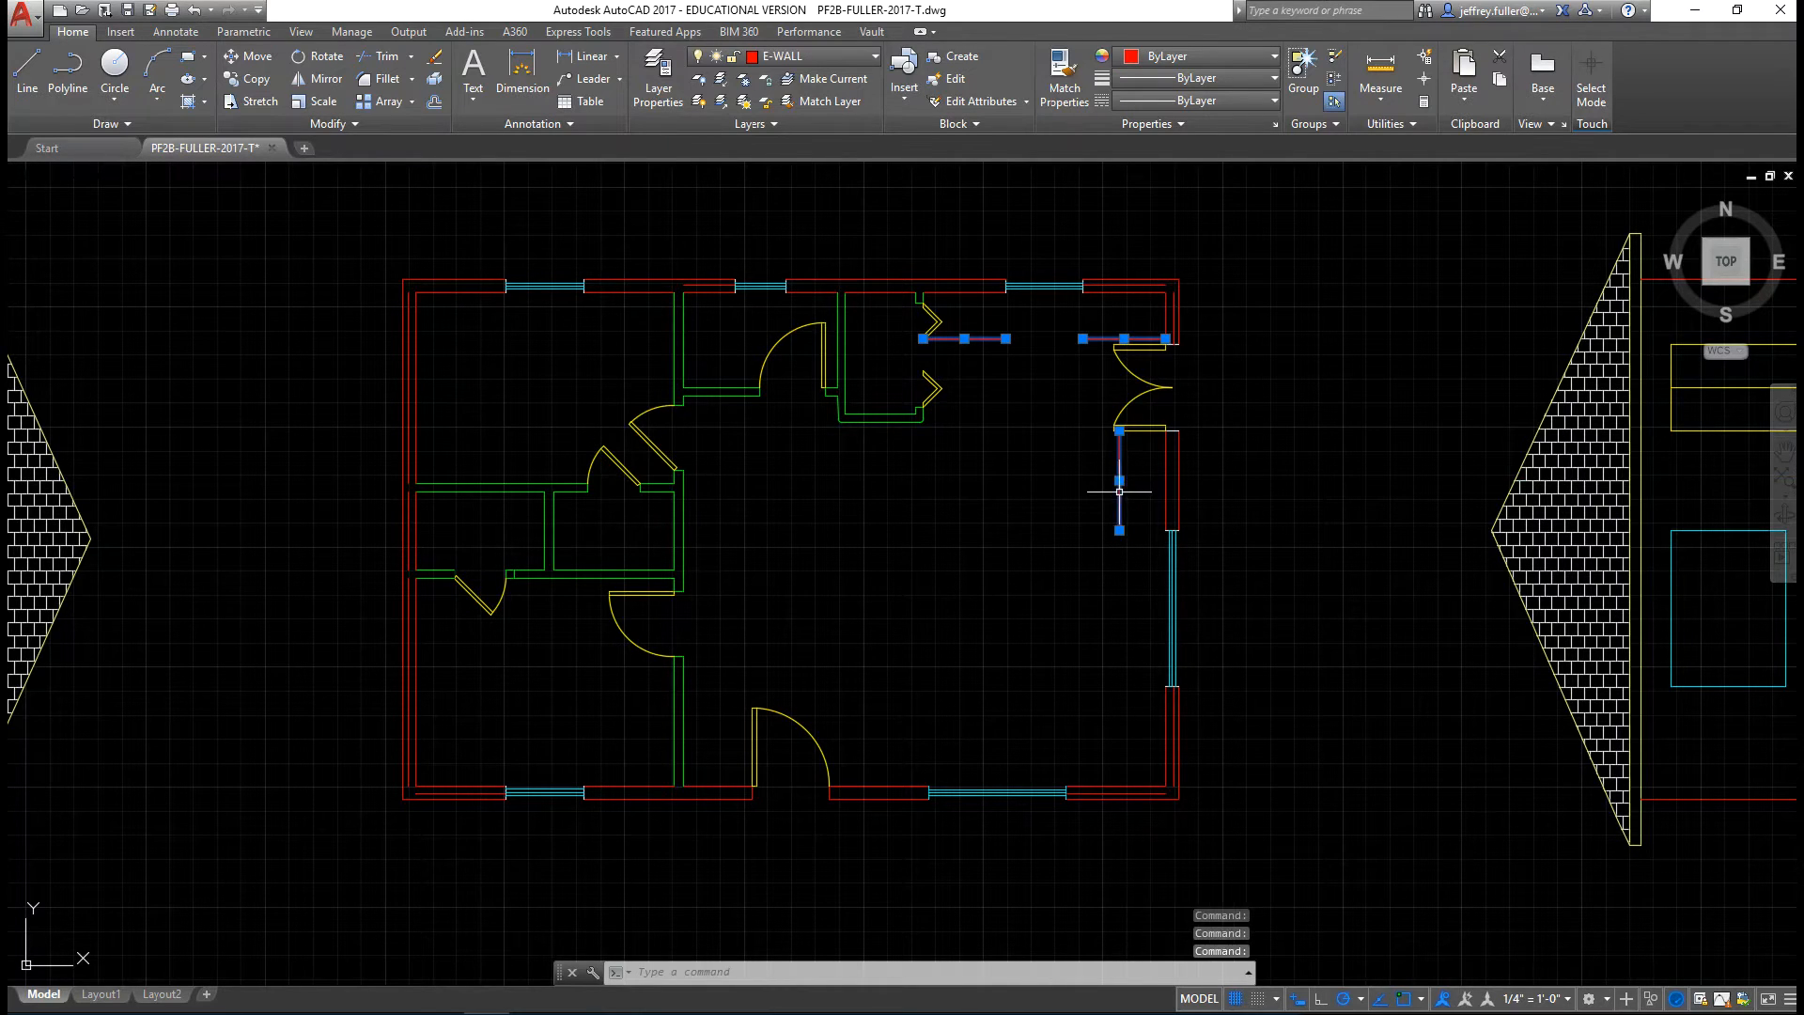
pyautogui.click(800, 59)
pyautogui.click(779, 121)
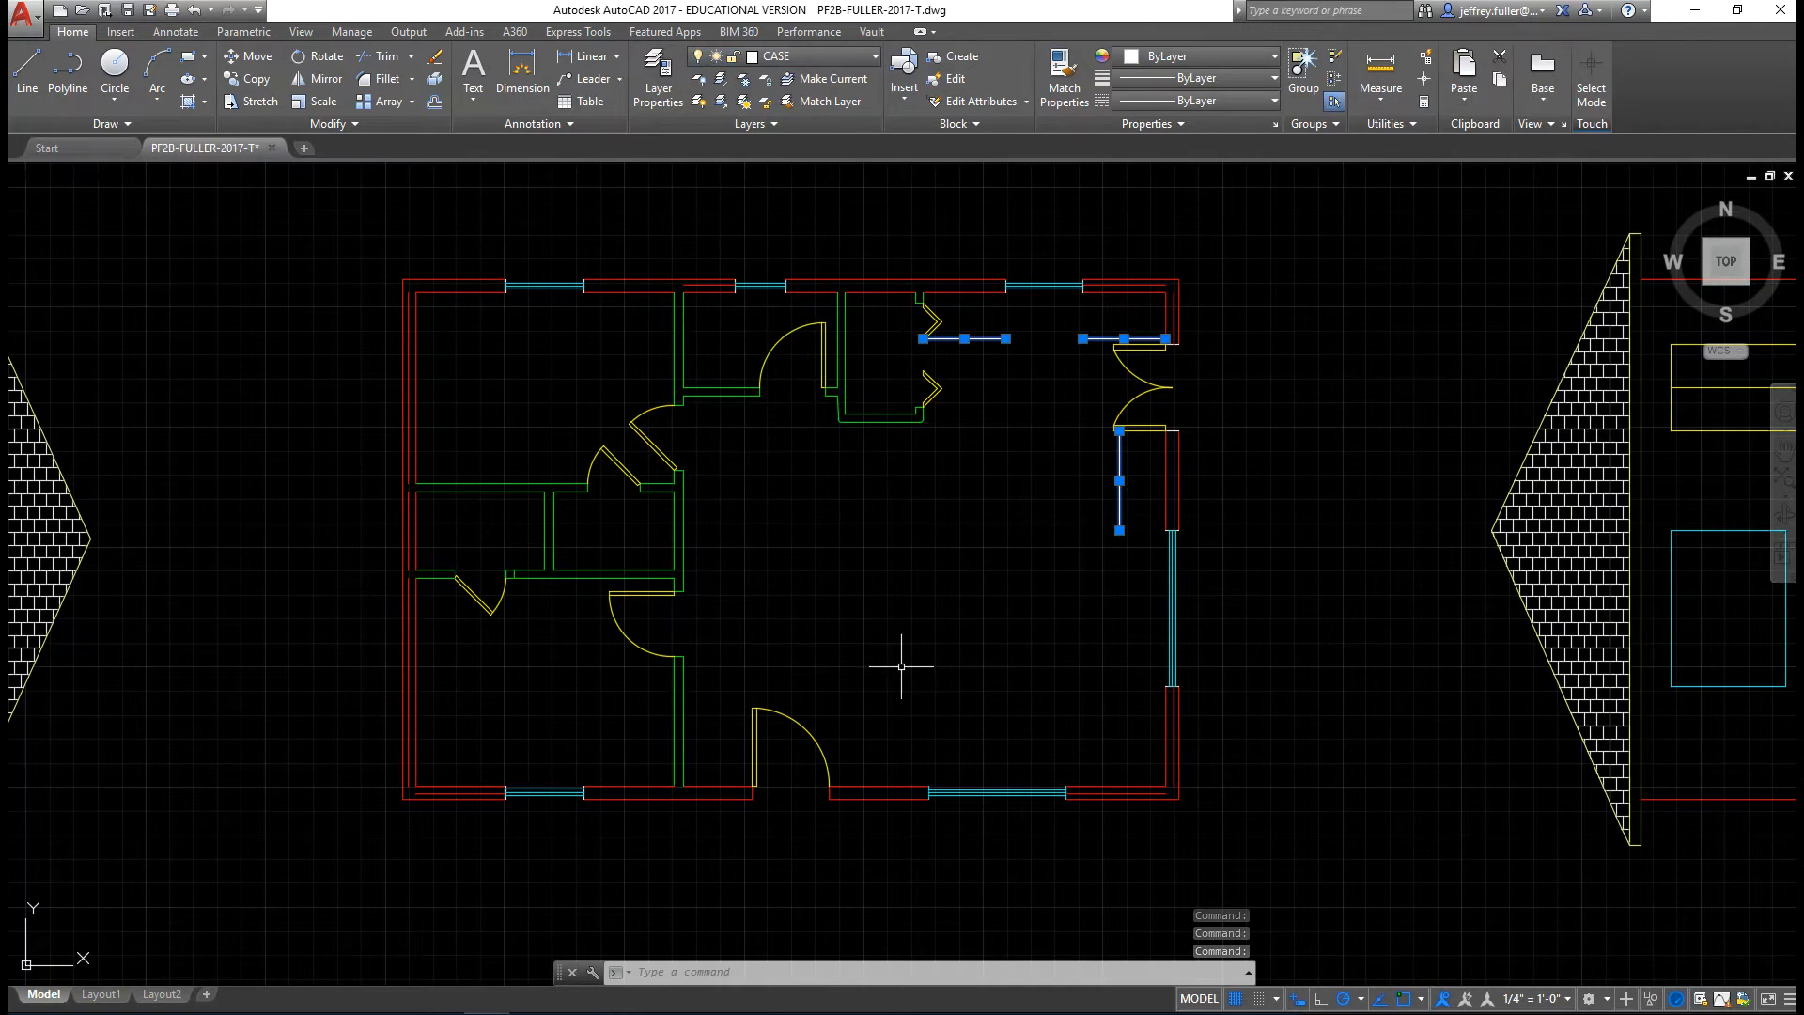
pyautogui.press('Escape')
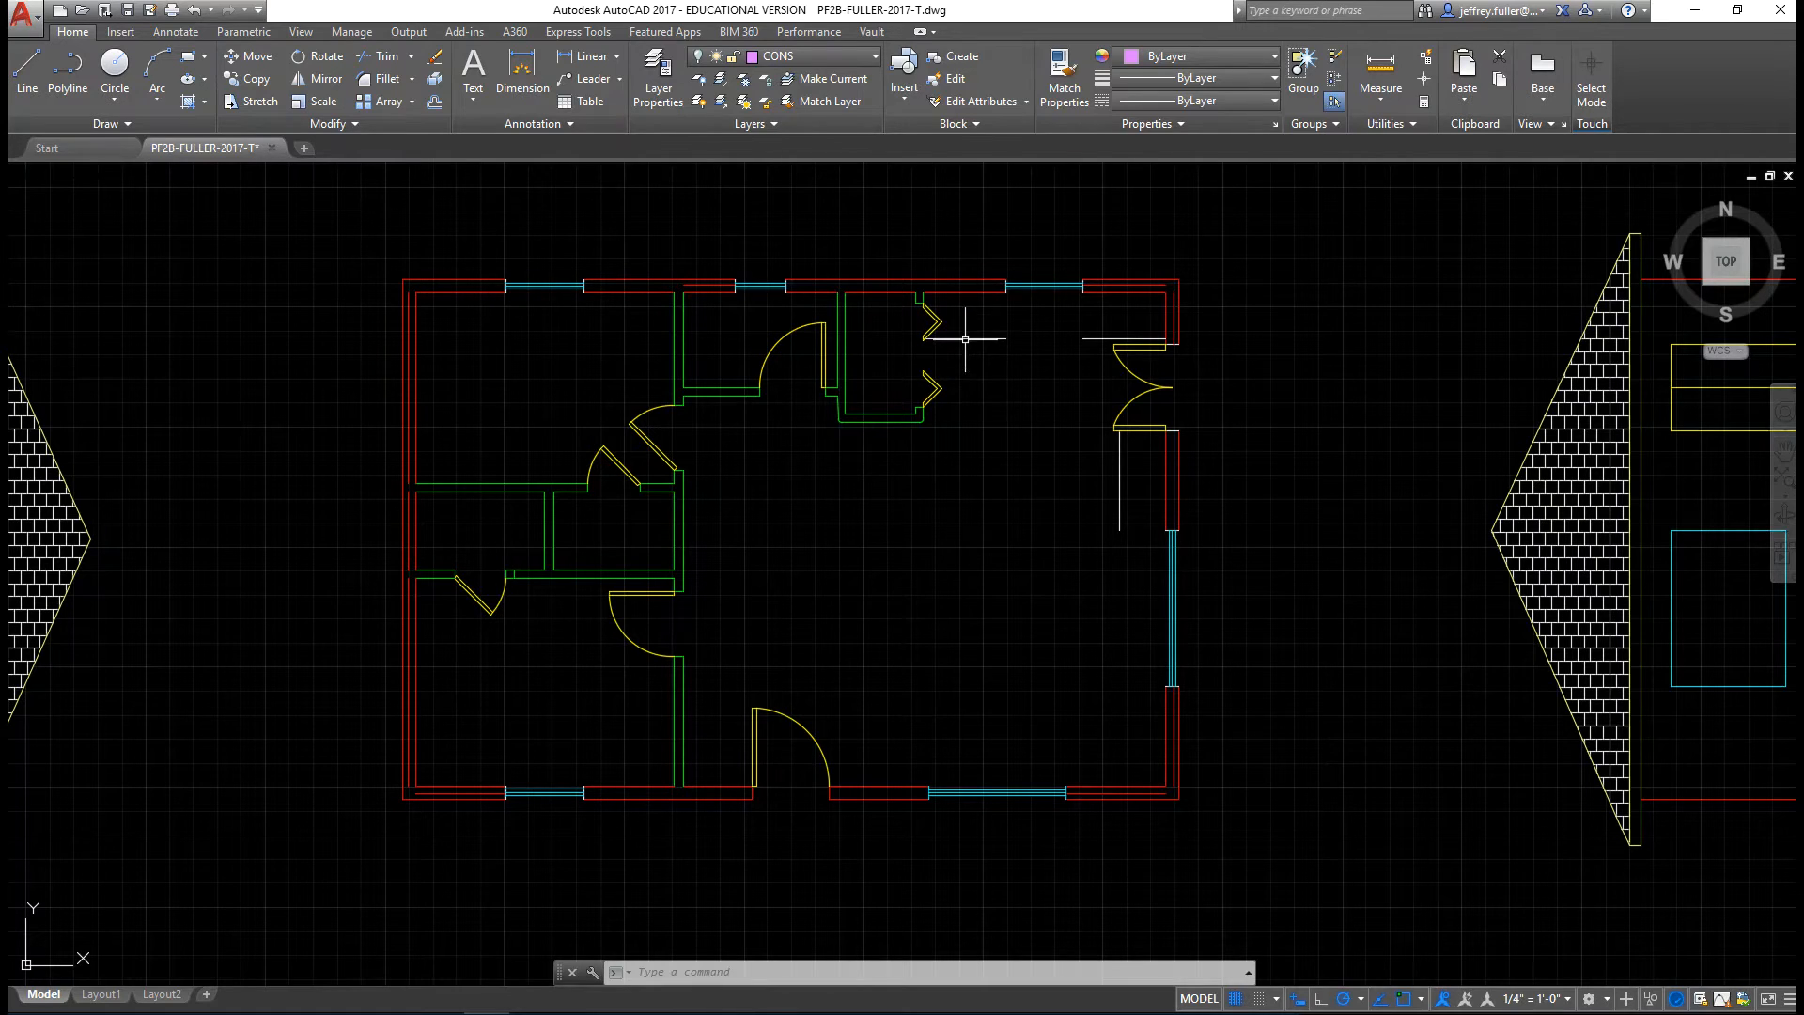
# - Shorten the offset line beside the closet by stretching its west endpoint horizontally east, clear of the bifold doors
pyautogui.click(935, 338)
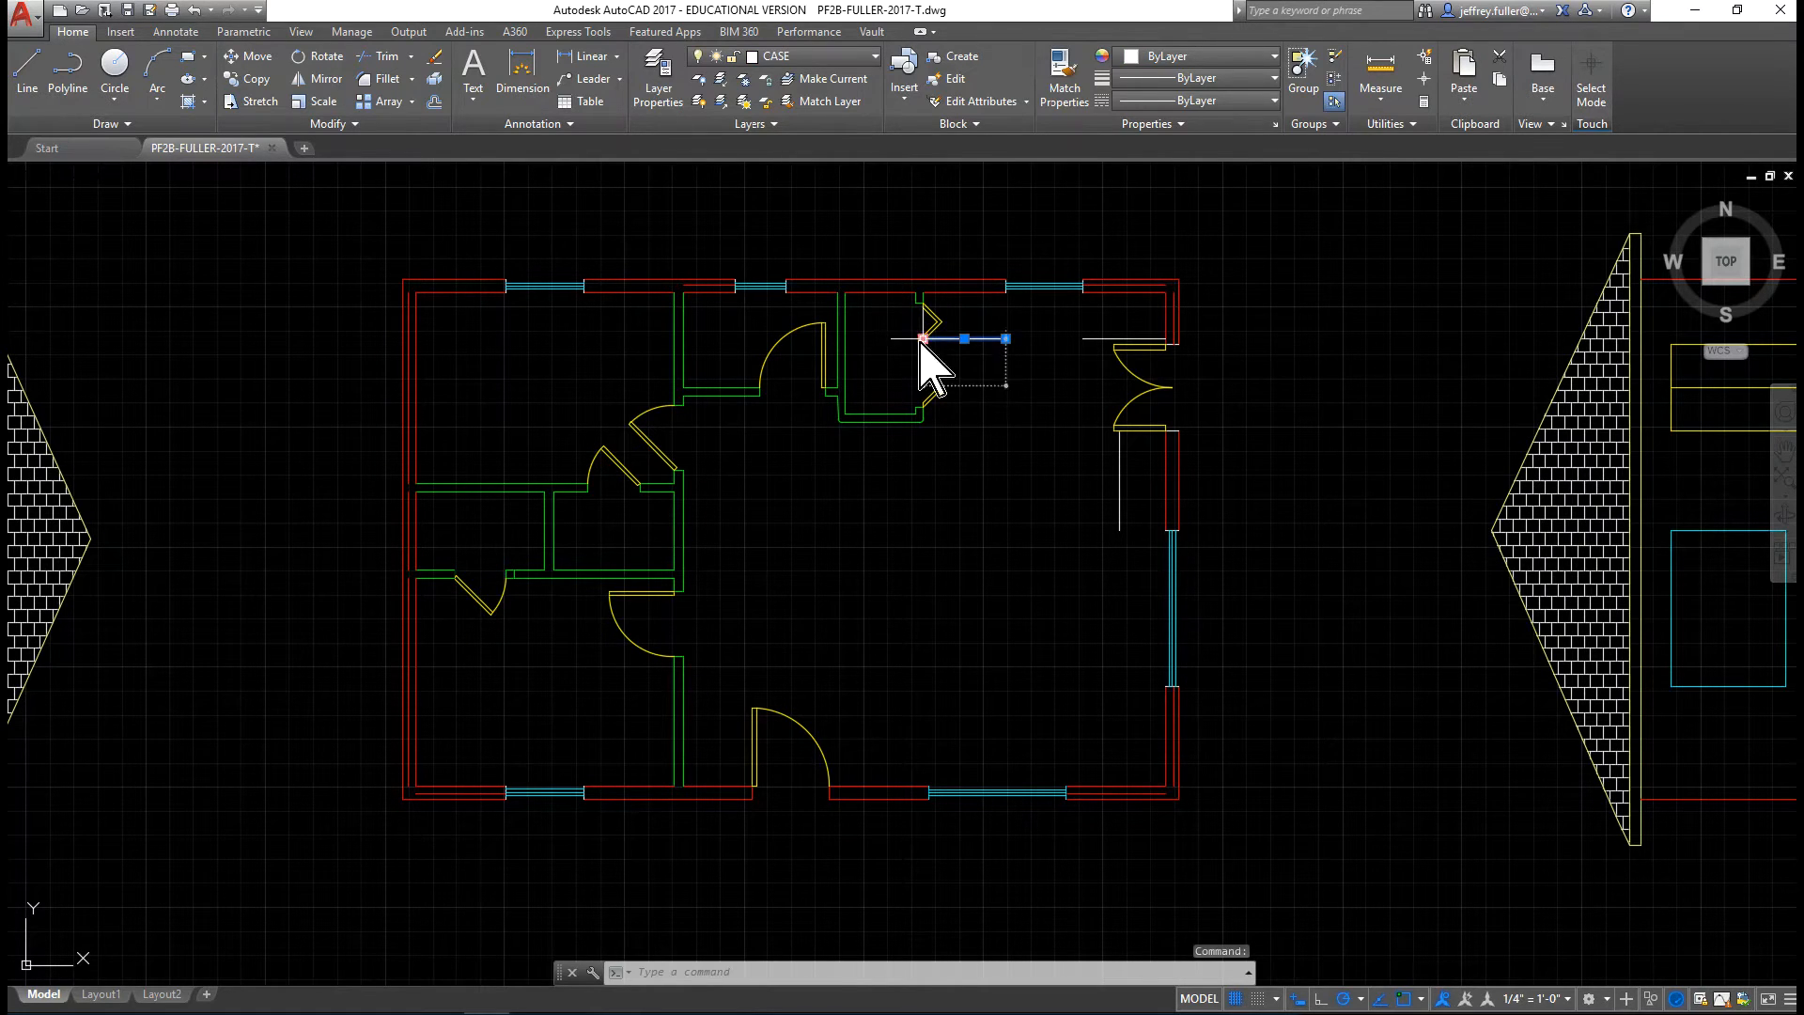
pyautogui.click(923, 338)
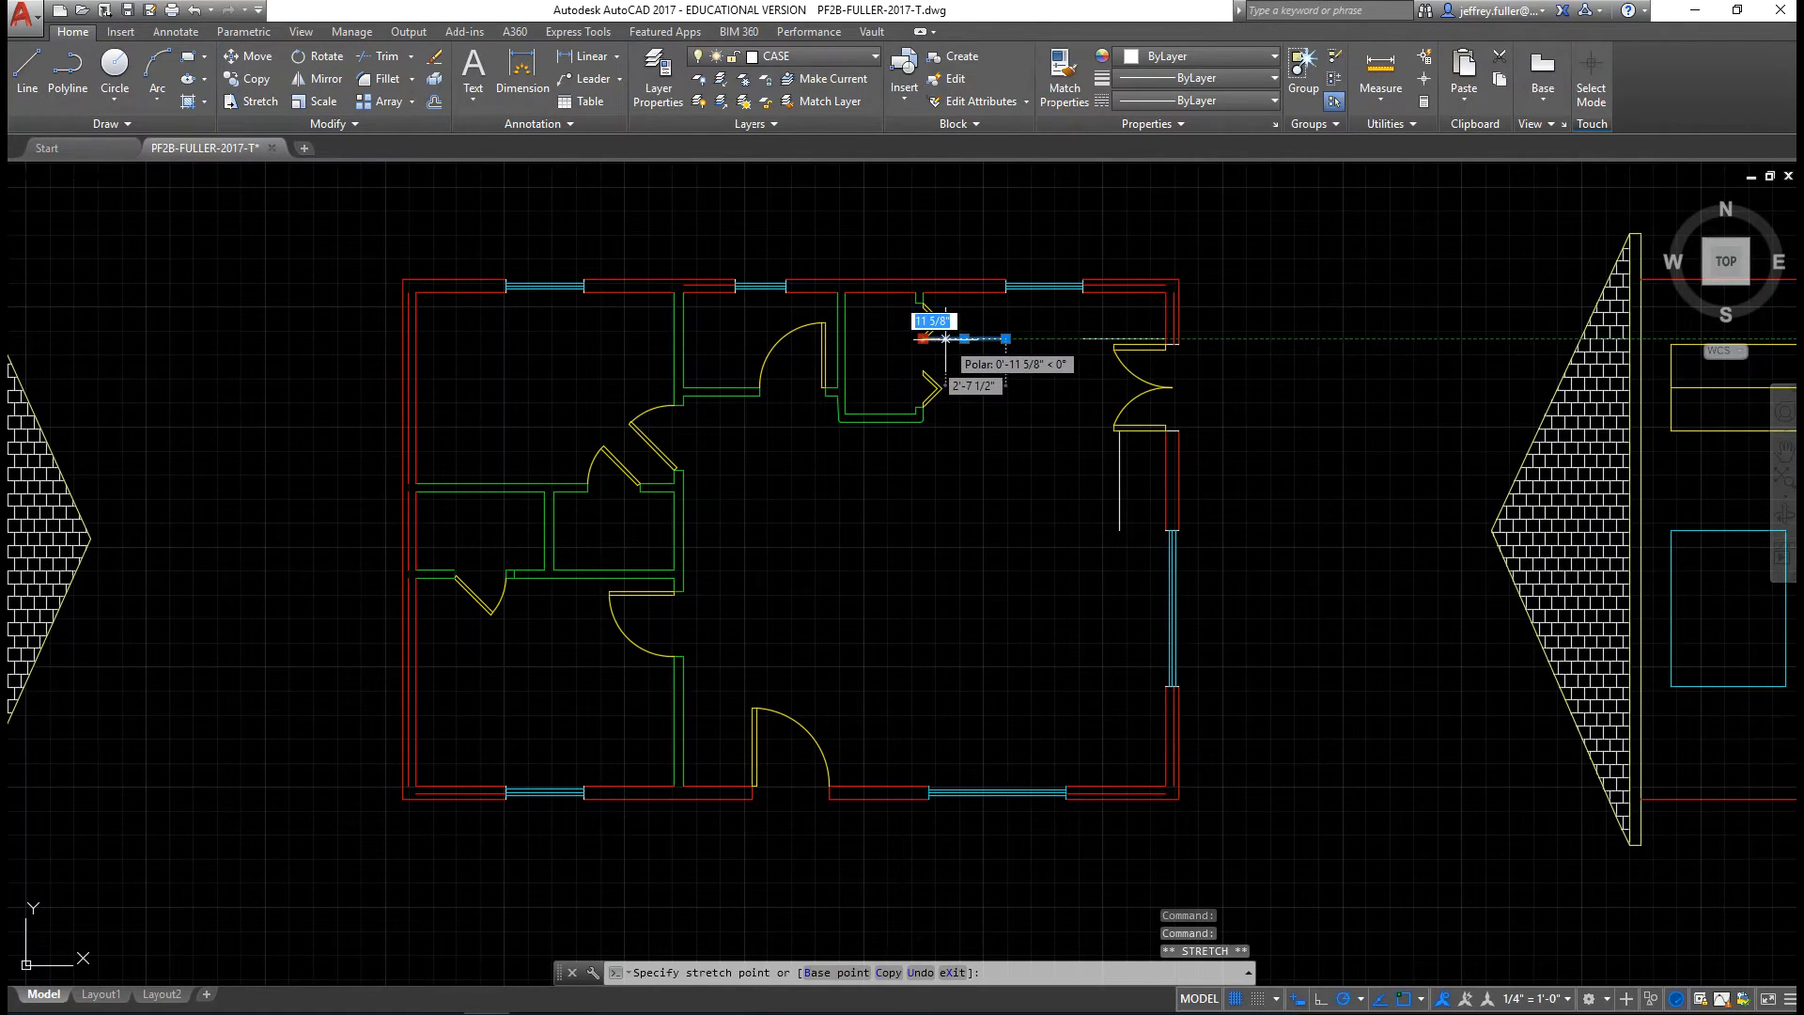
pyautogui.click(951, 338)
pyautogui.moveTo(951, 339)
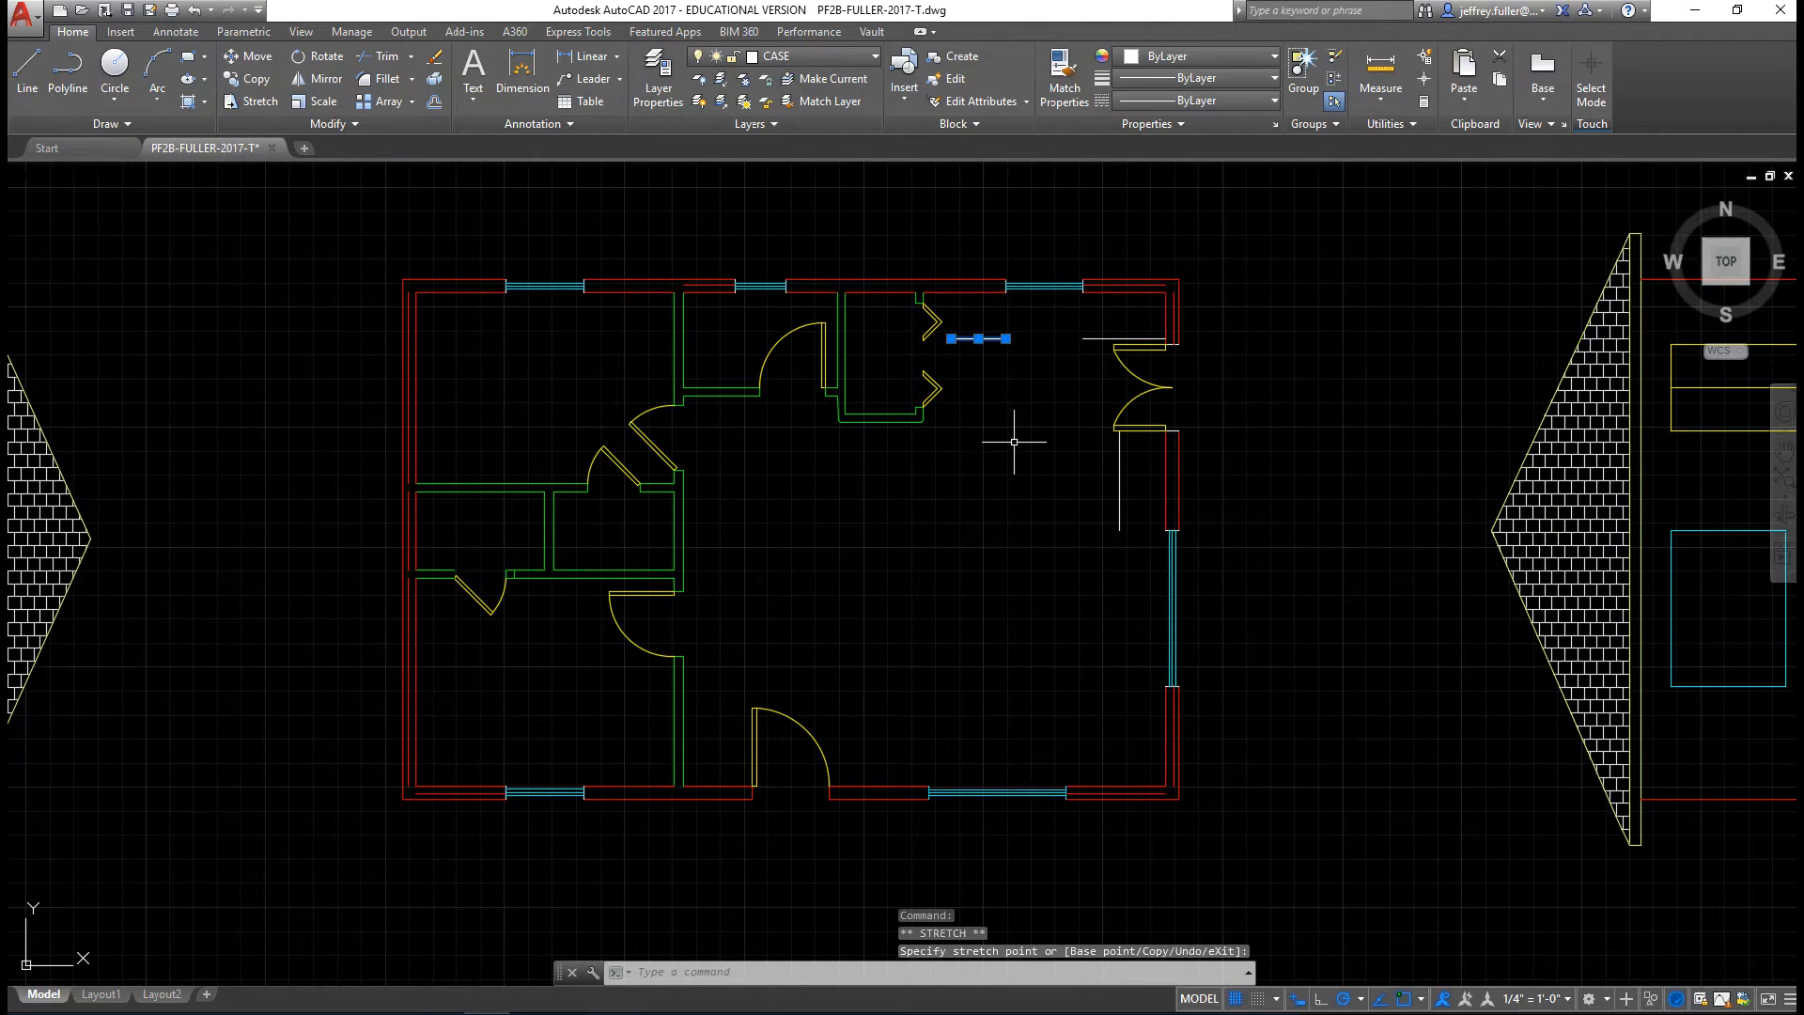
pyautogui.press('Escape')
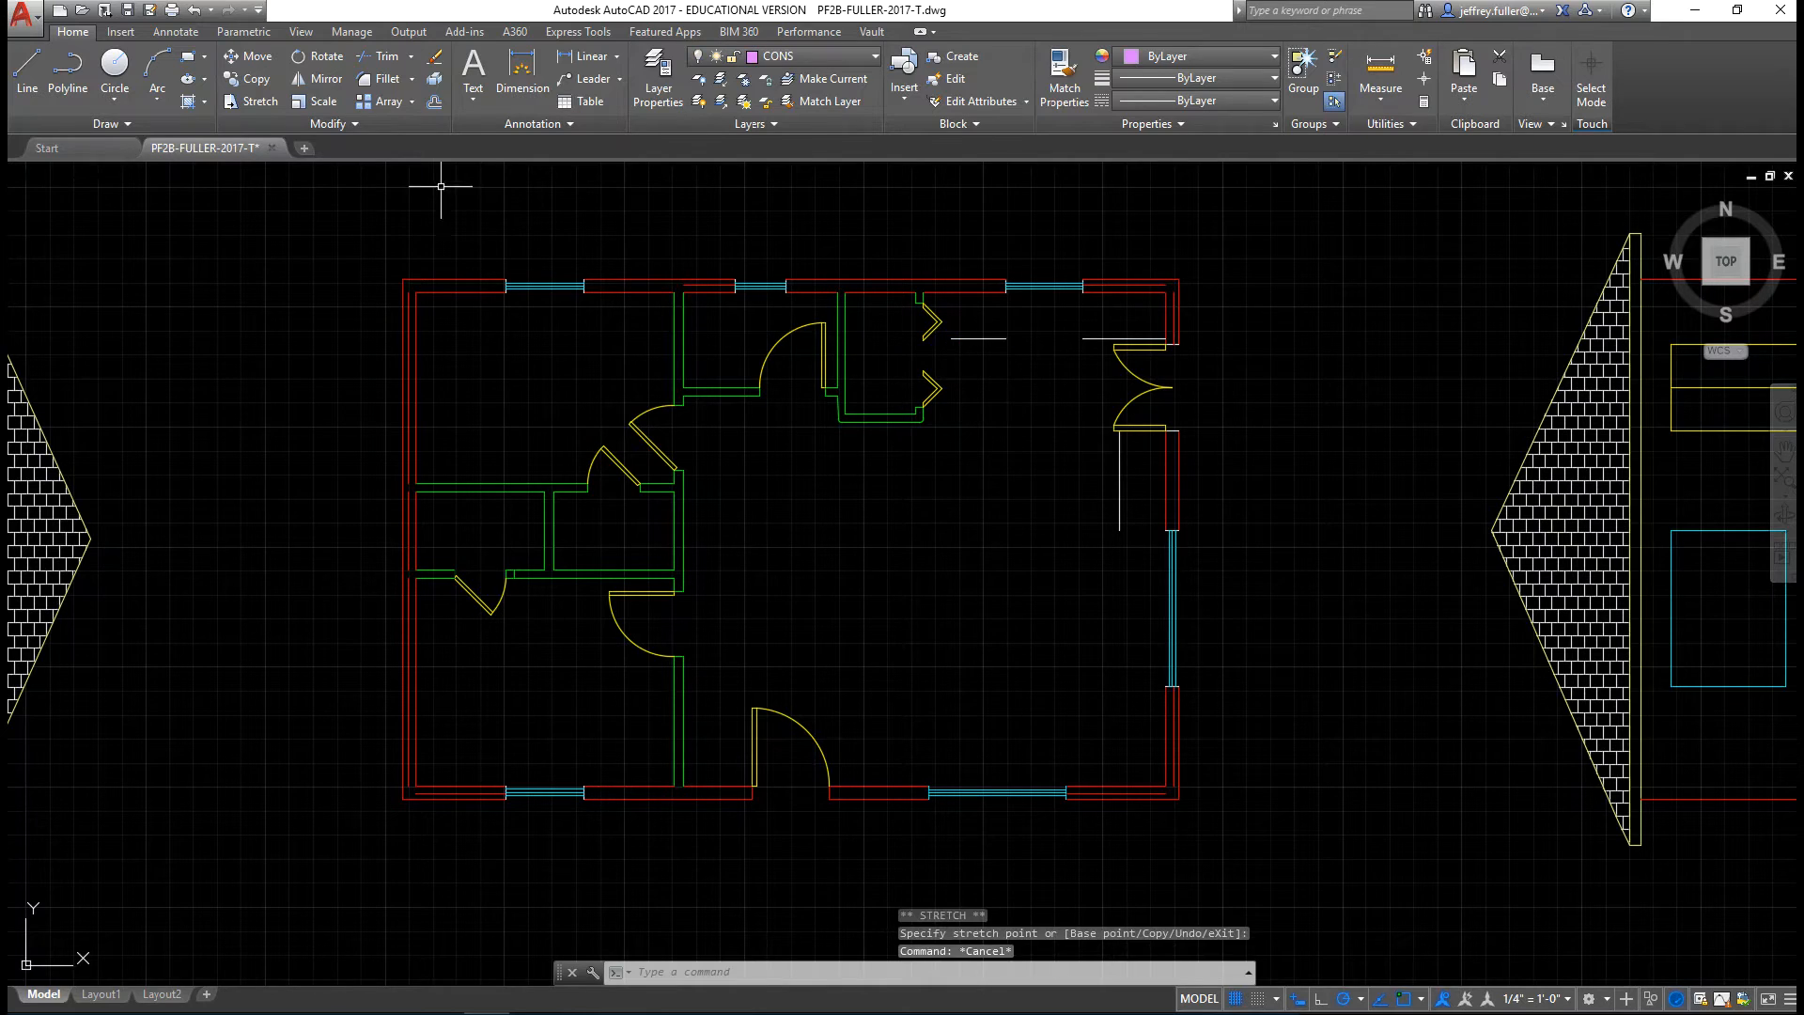
pyautogui.click(28, 73)
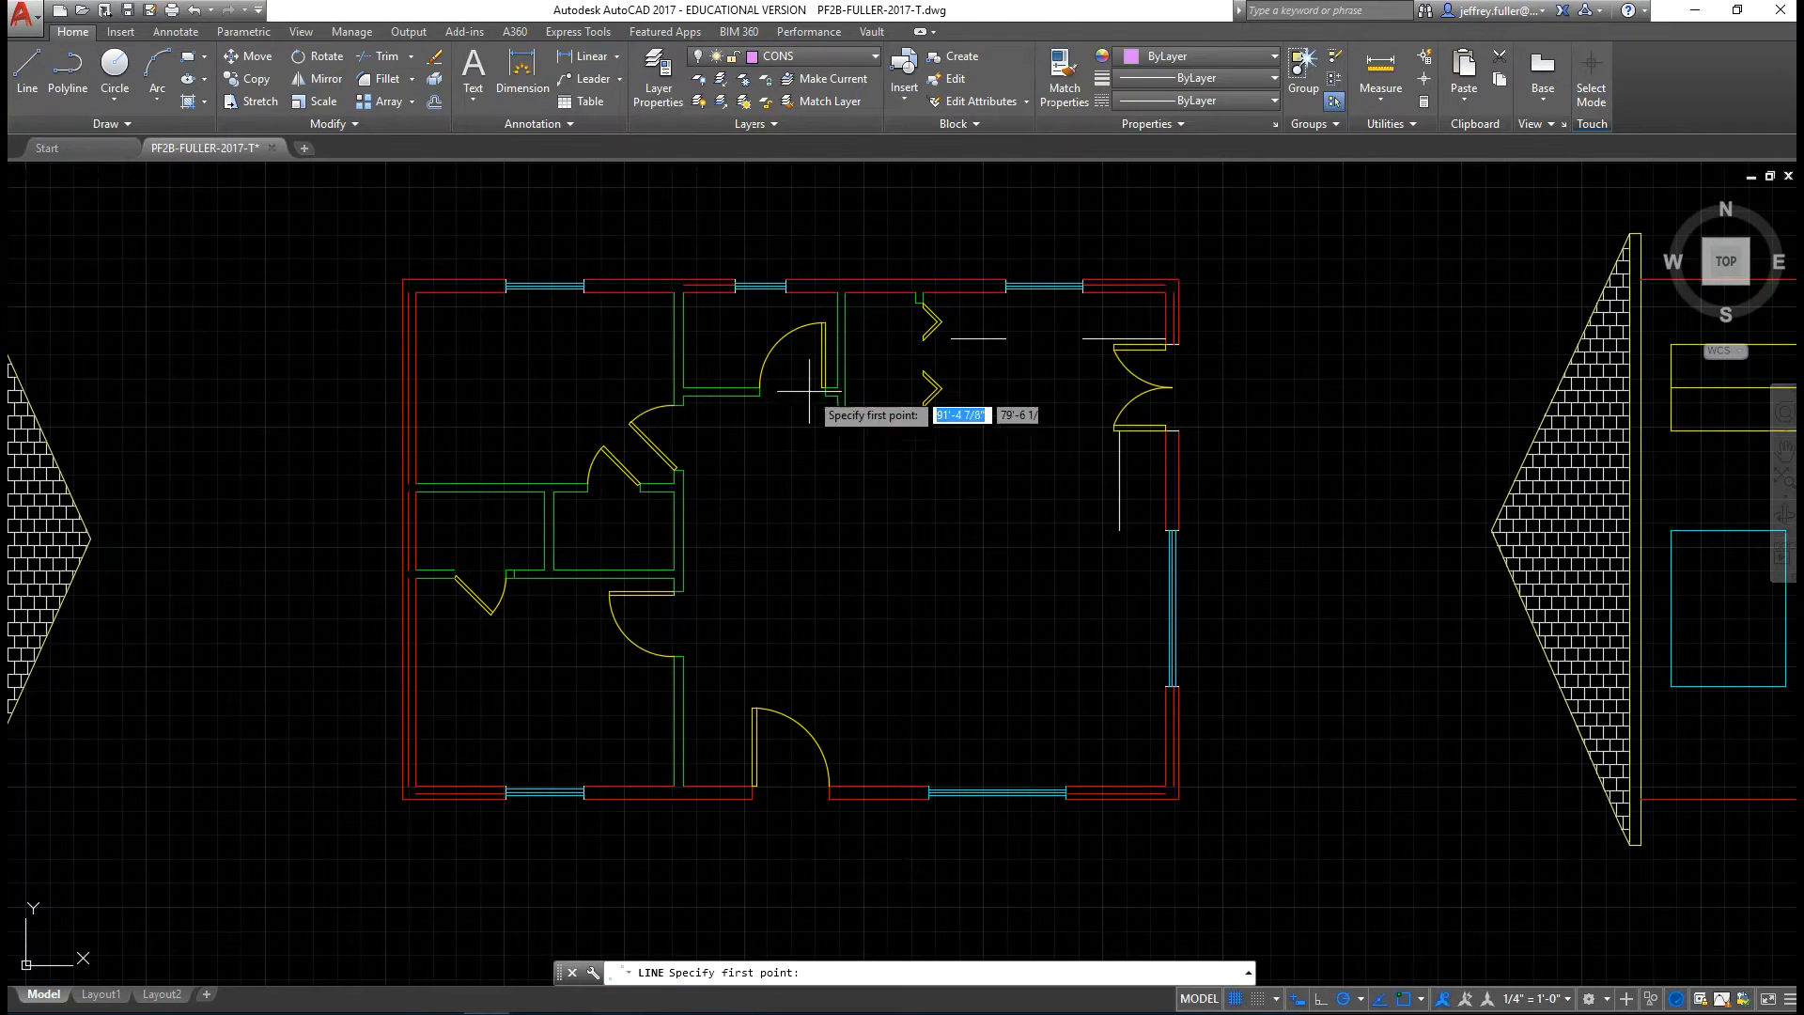
pyautogui.click(952, 338)
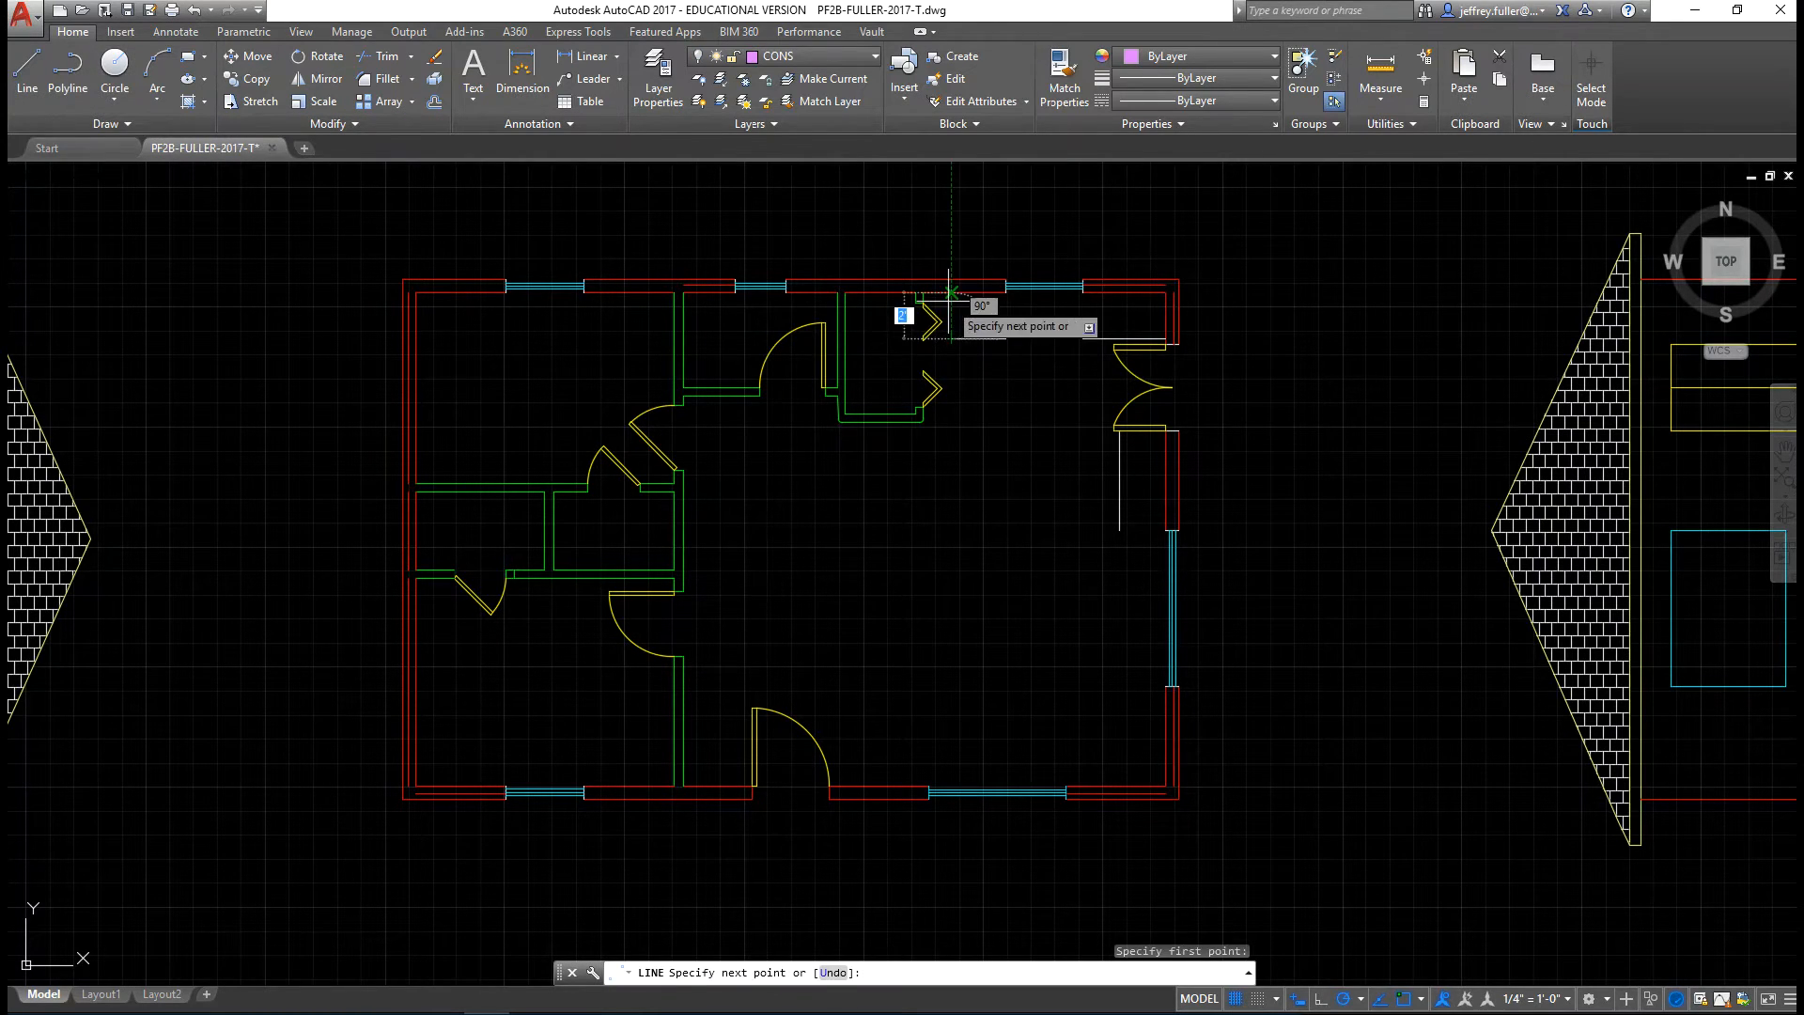
pyautogui.click(952, 293)
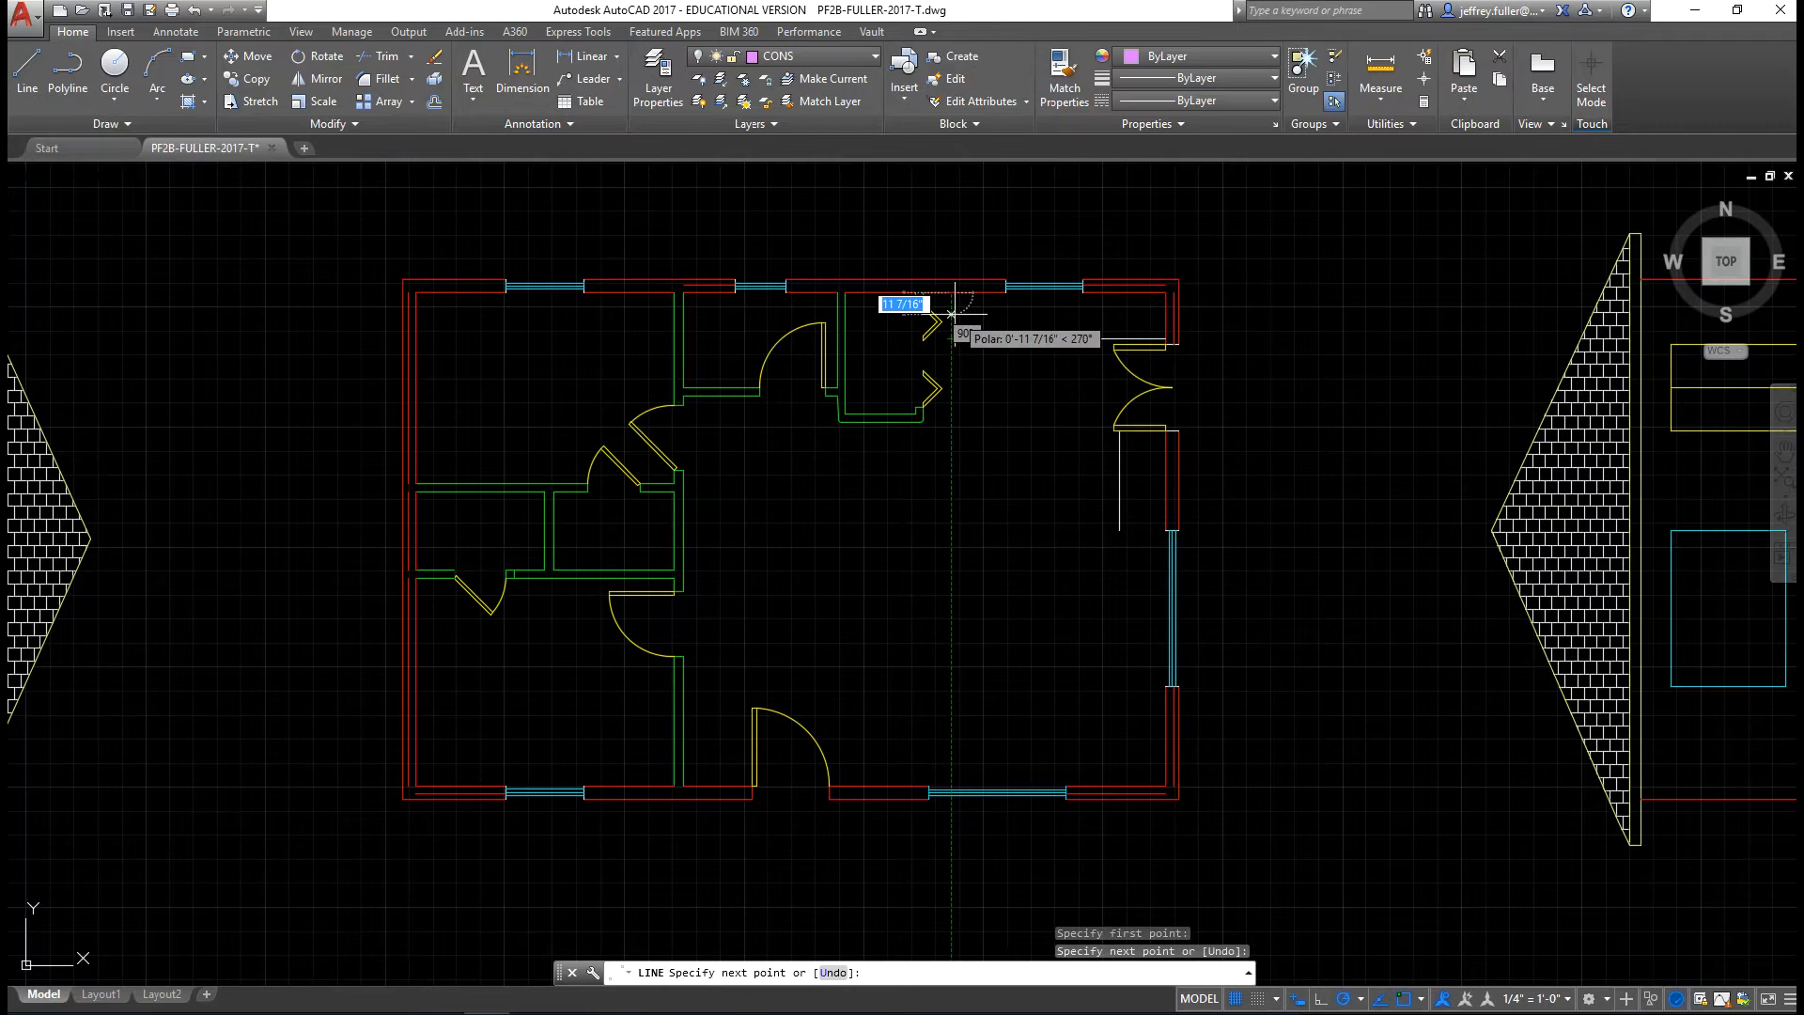
pyautogui.press('Escape')
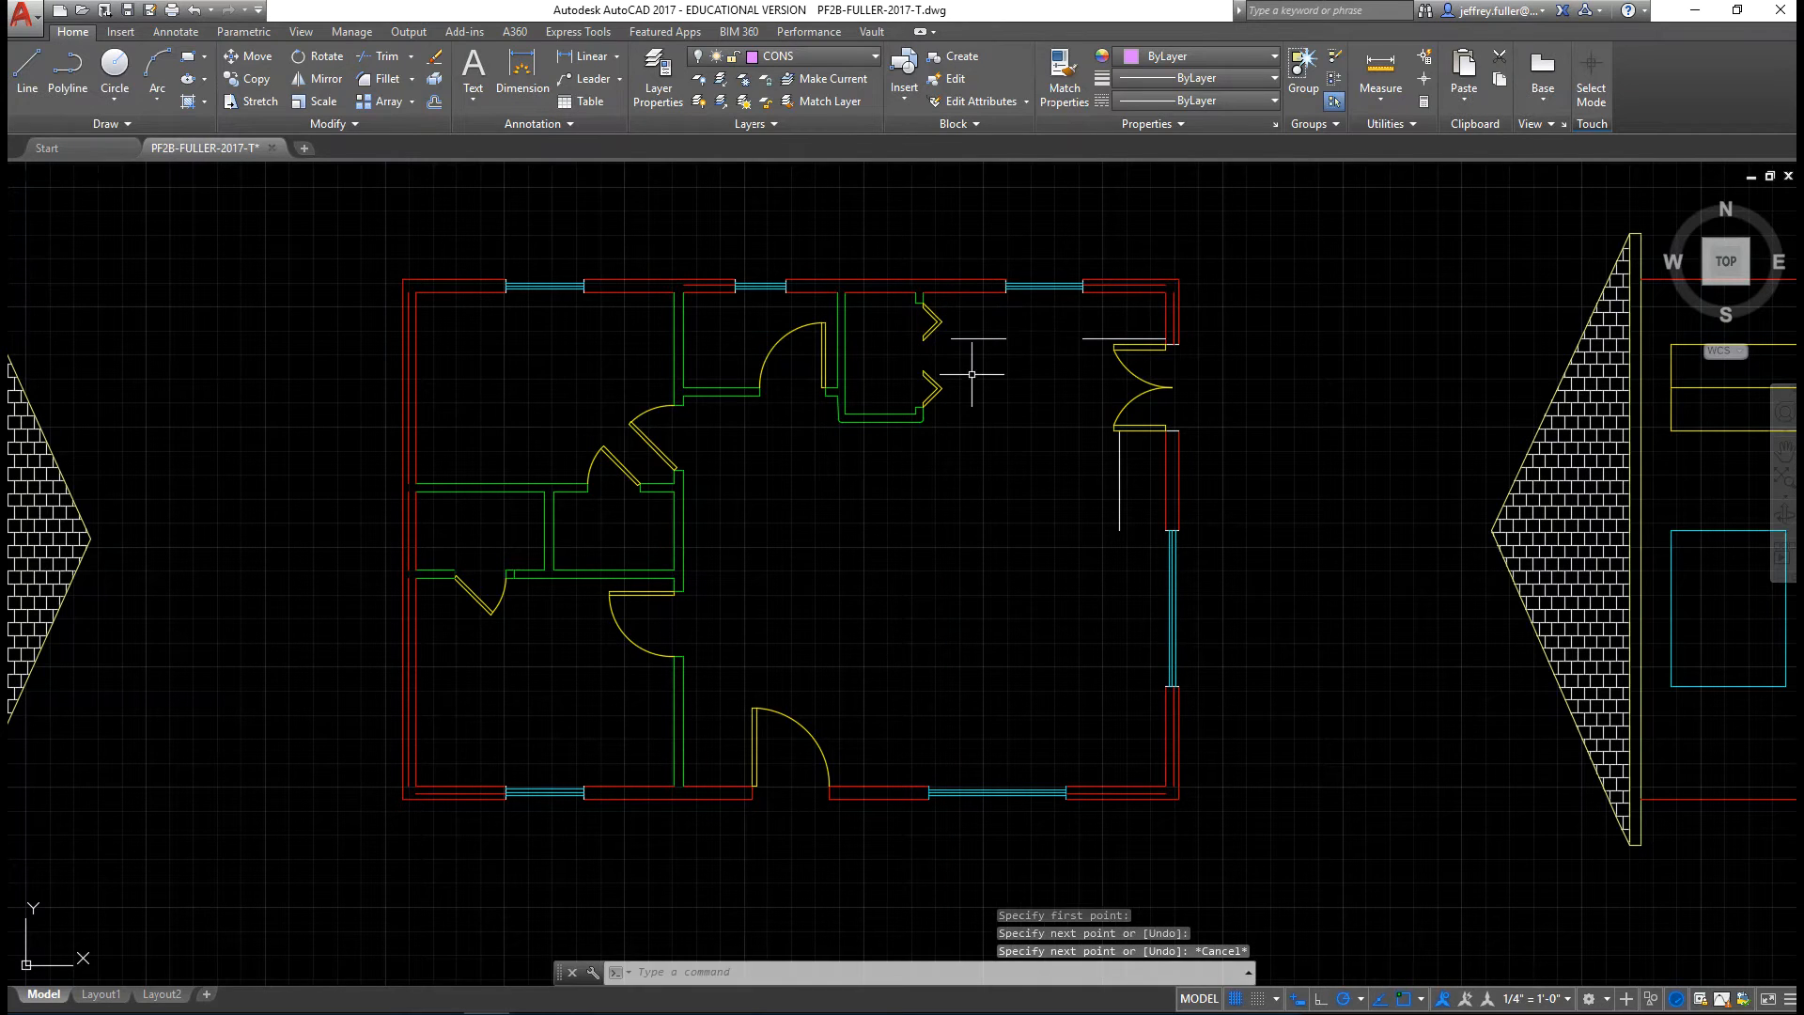
# - Make CASE the current layer and draw a vertical line from the shortened line's west endpoint up to the inner north wall
pyautogui.click(823, 58)
pyautogui.scroll(1, 823, 84)
pyautogui.click(793, 109)
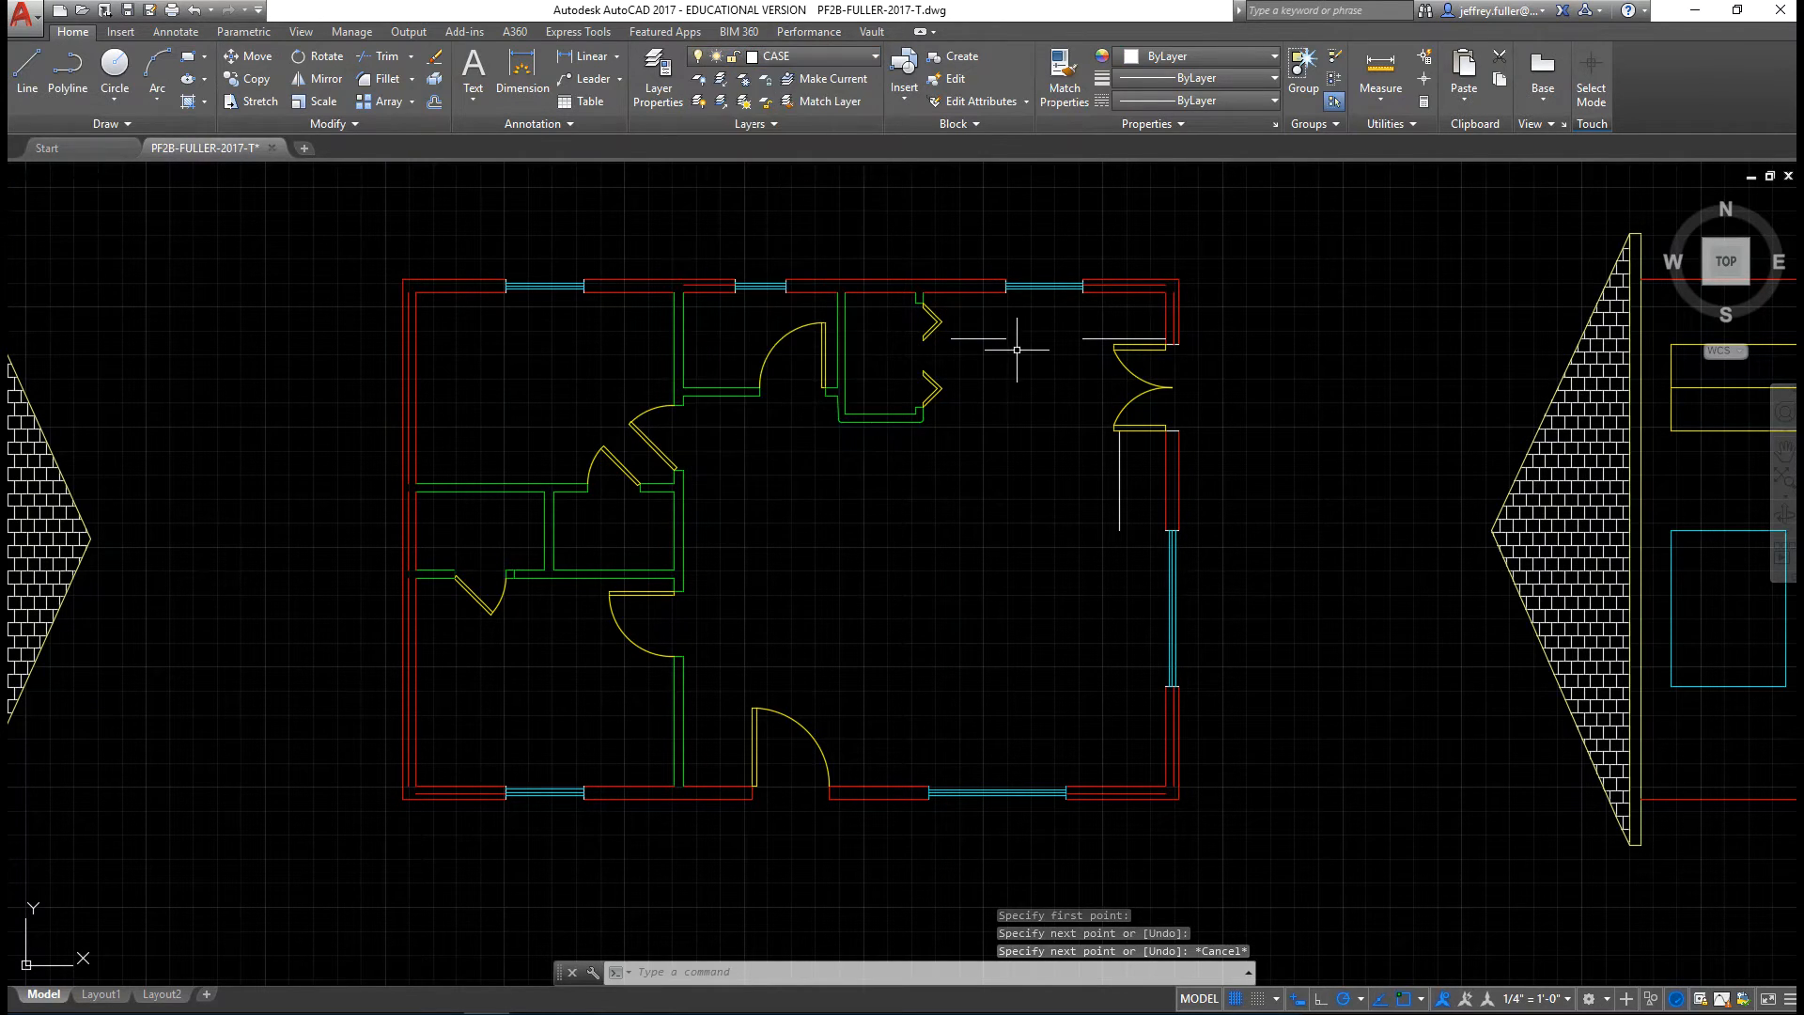
pyautogui.click(27, 71)
pyautogui.click(951, 338)
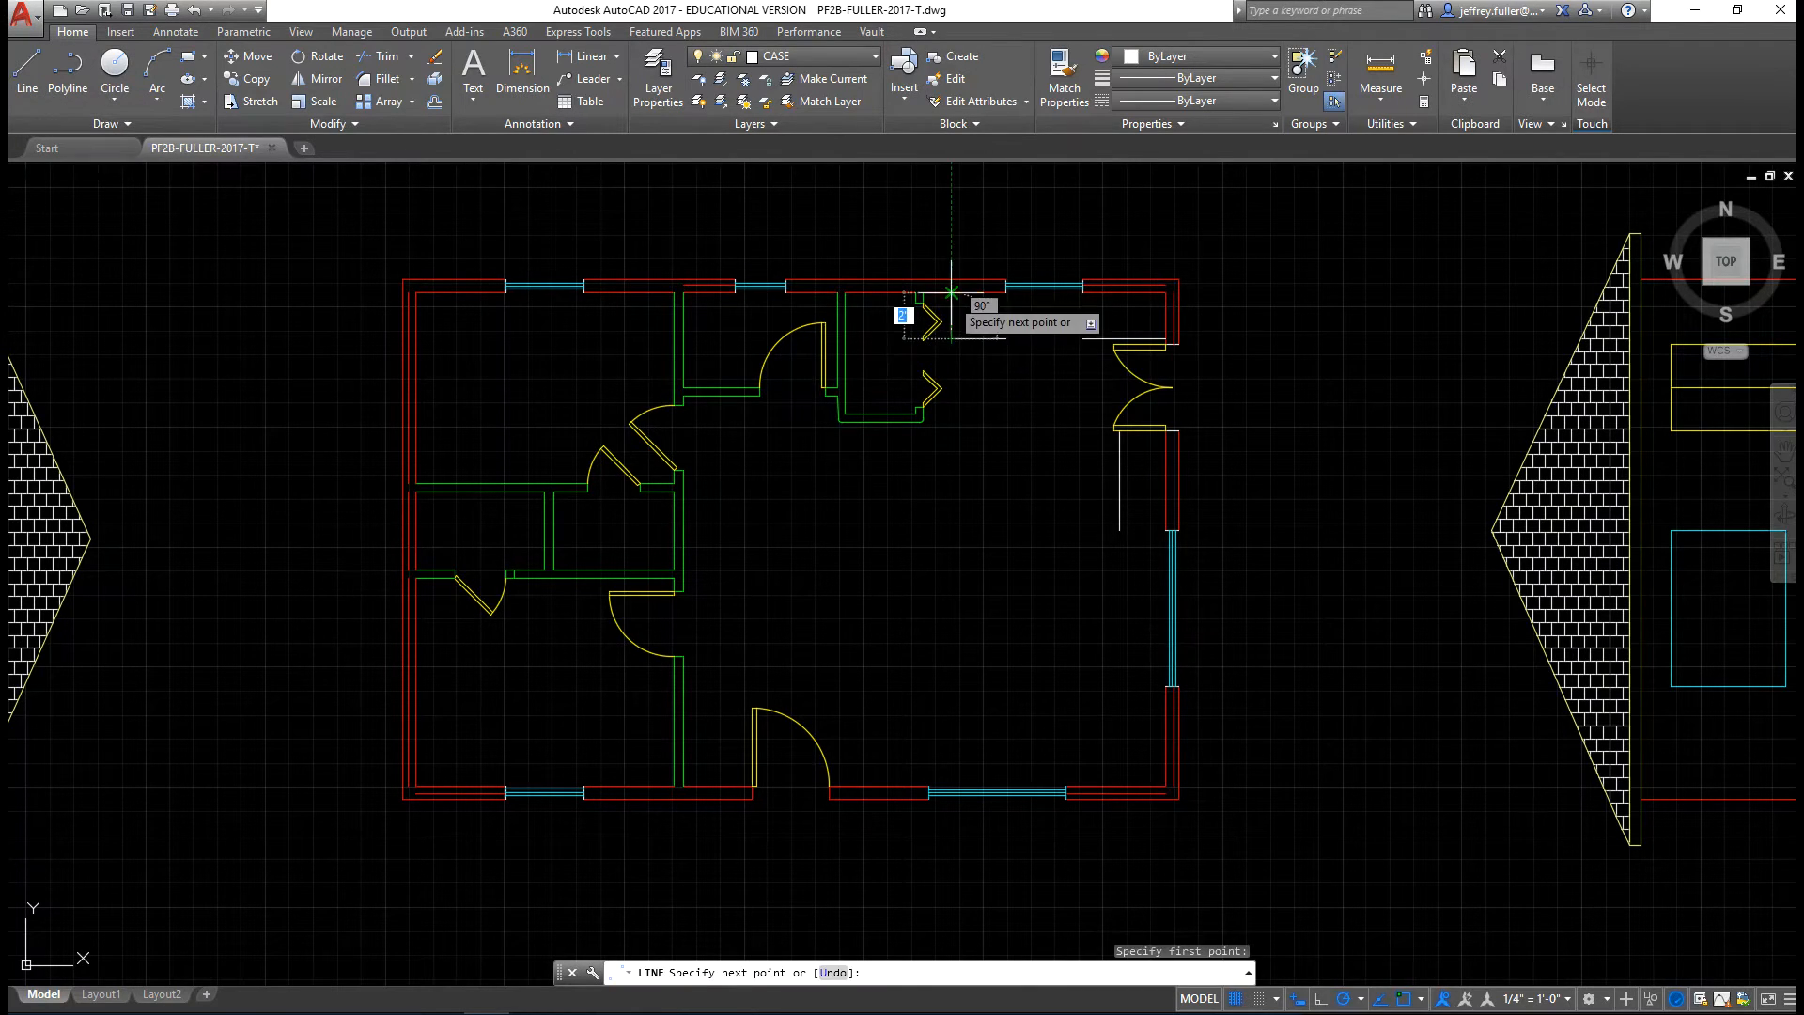
pyautogui.press('Escape')
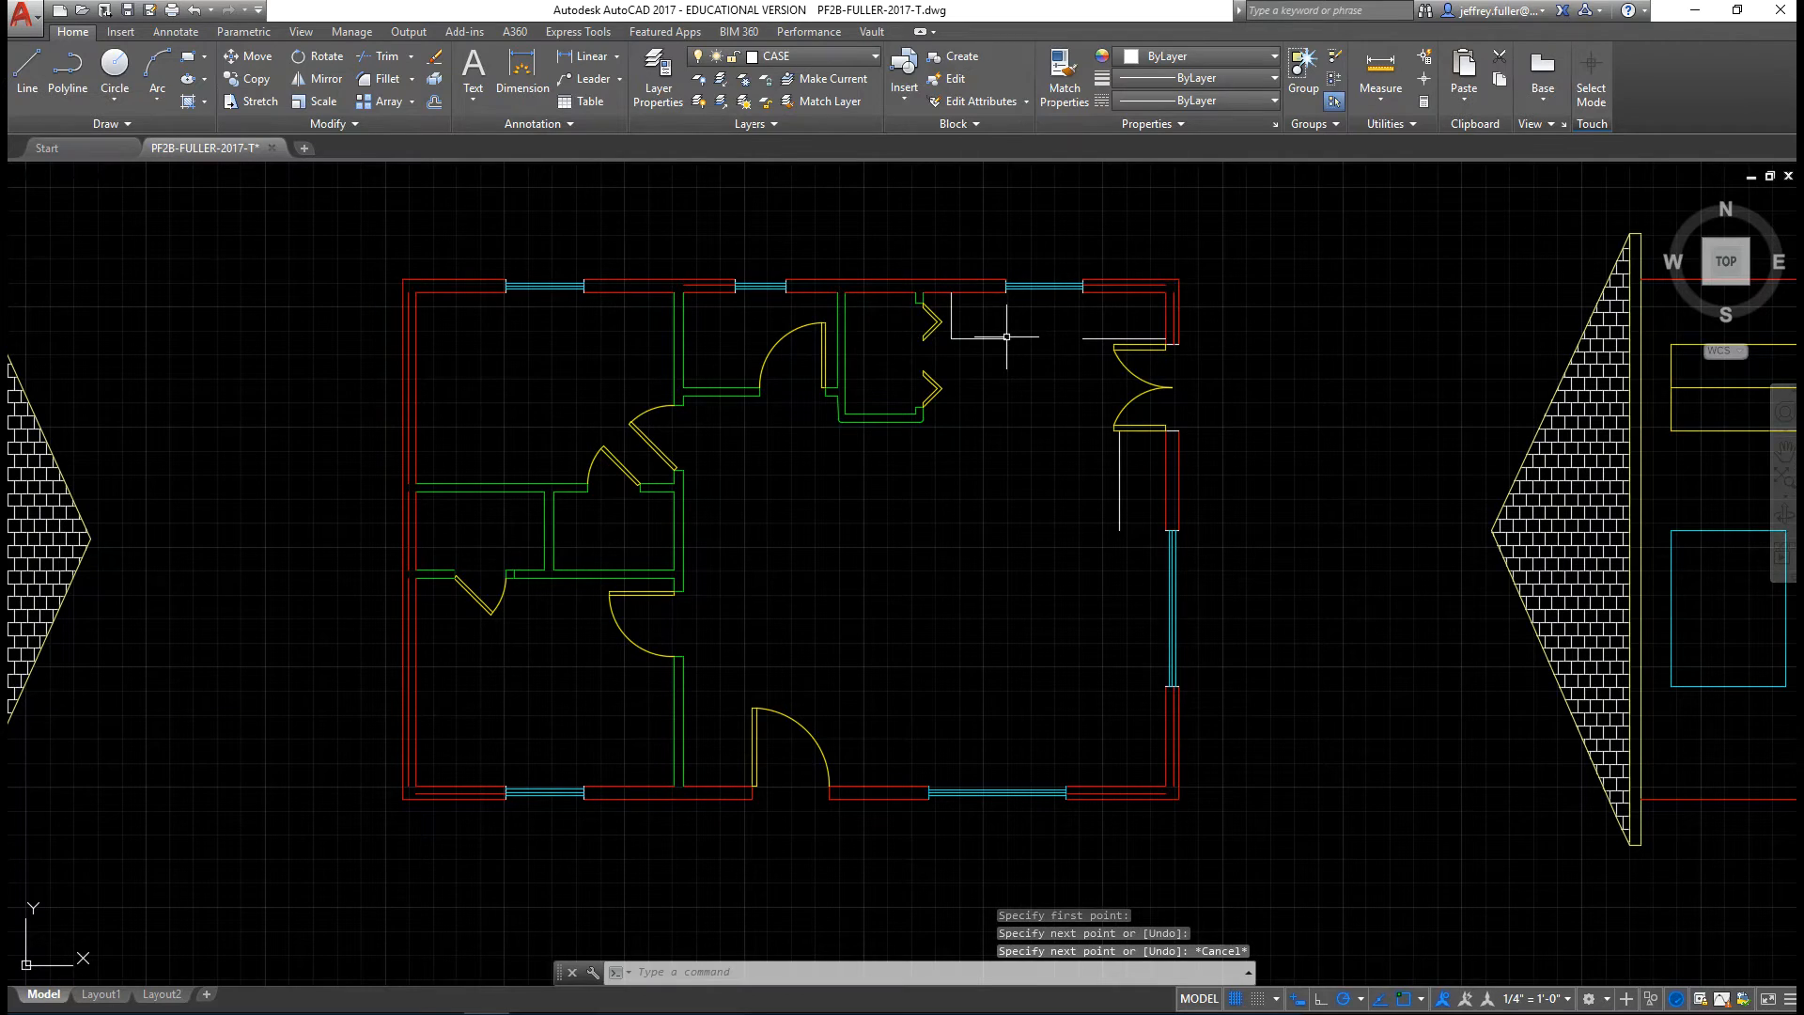
pyautogui.press('Escape')
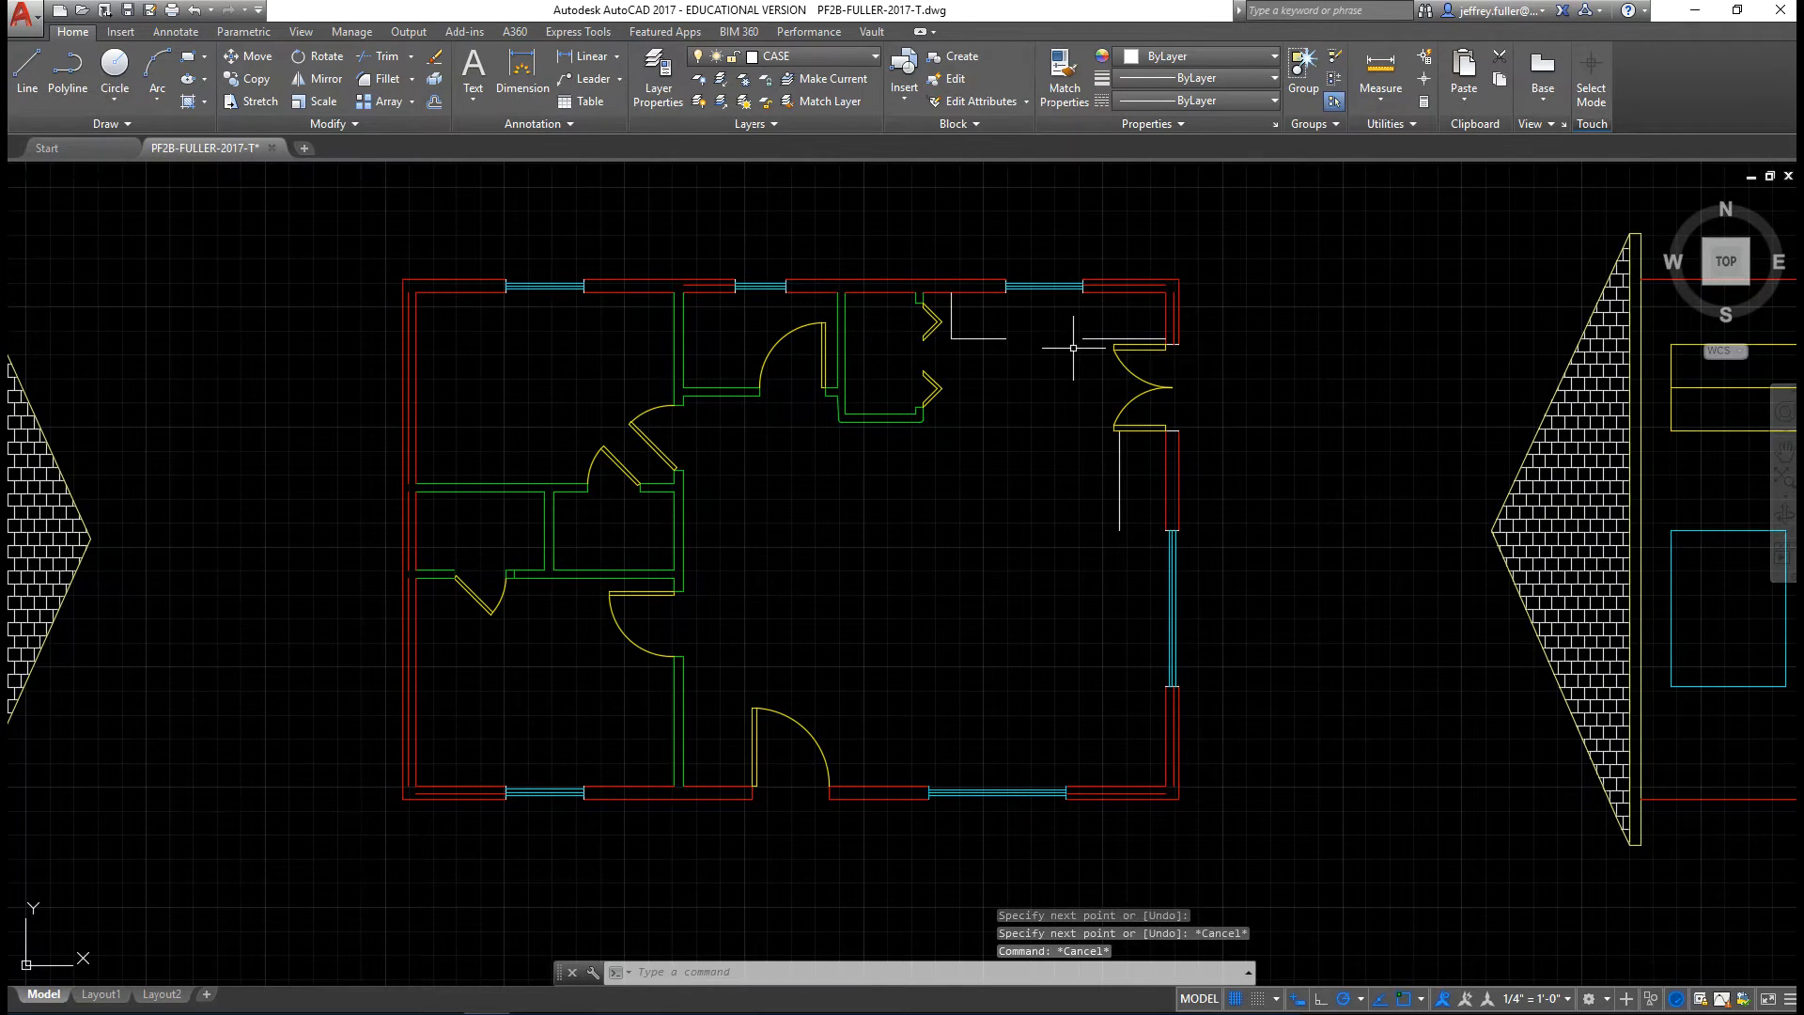
pyautogui.write('l')
pyautogui.press('Return')
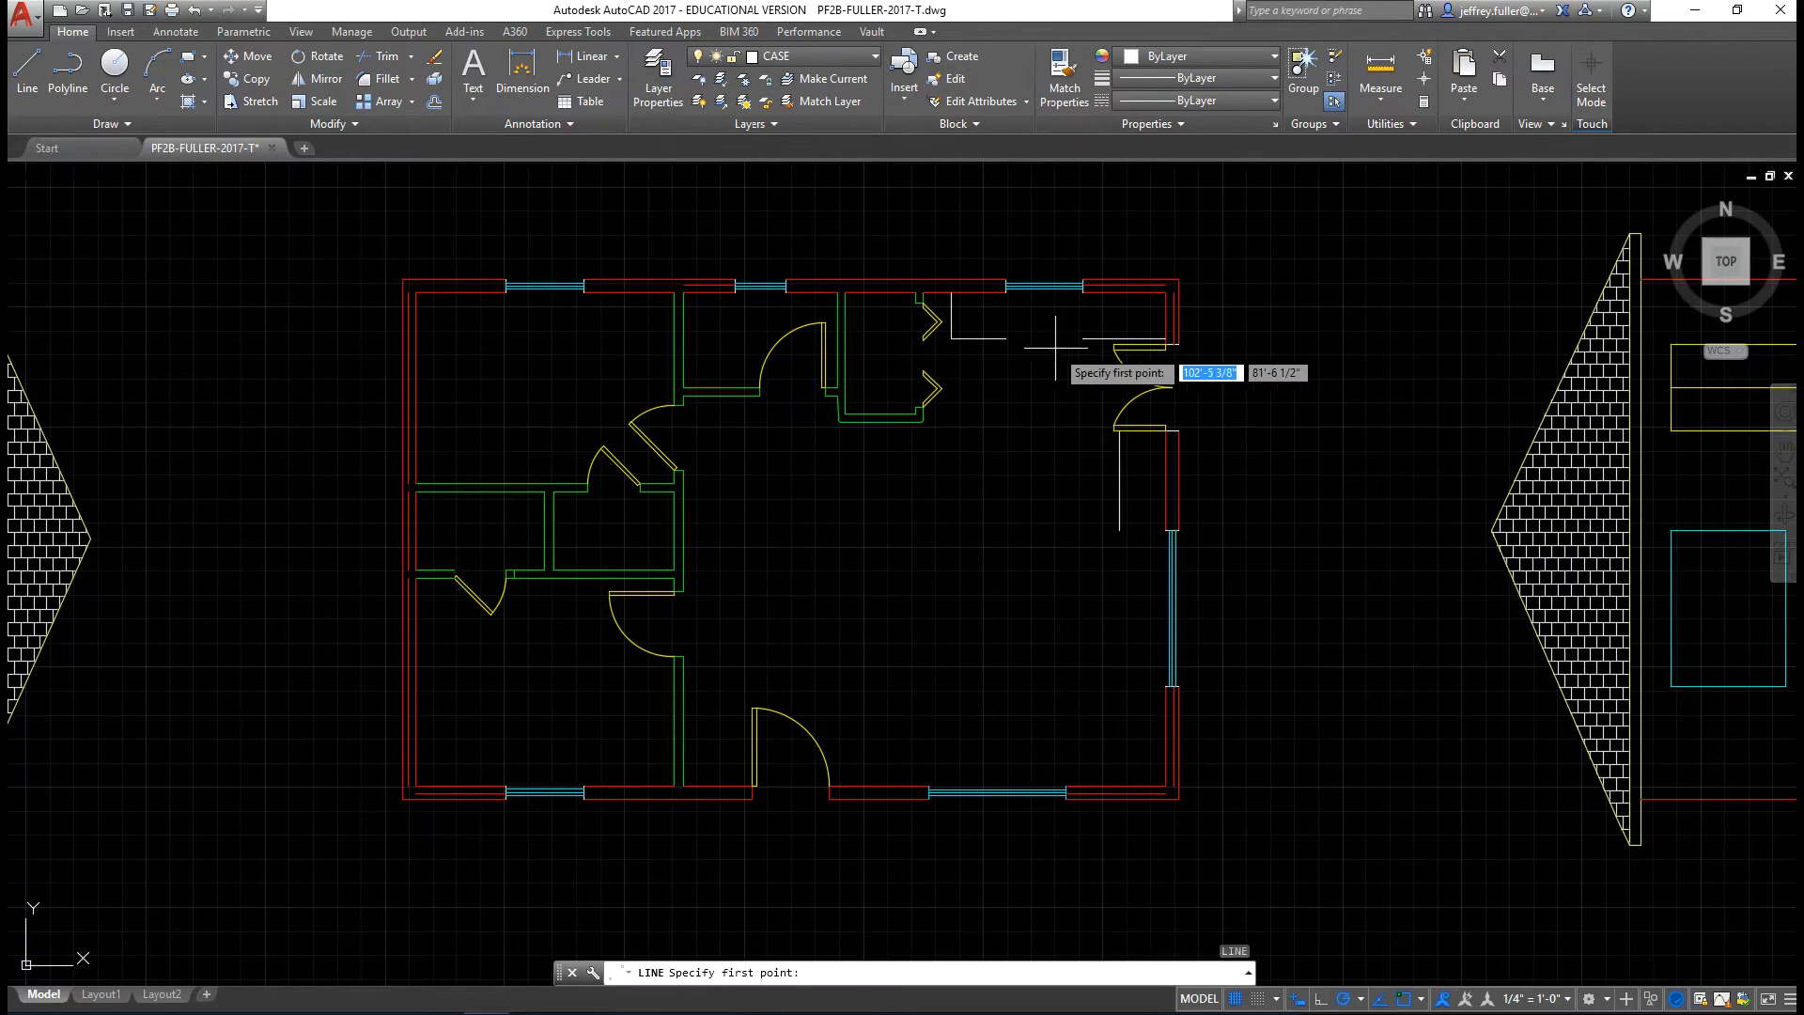
pyautogui.click(1005, 338)
pyautogui.press('Return')
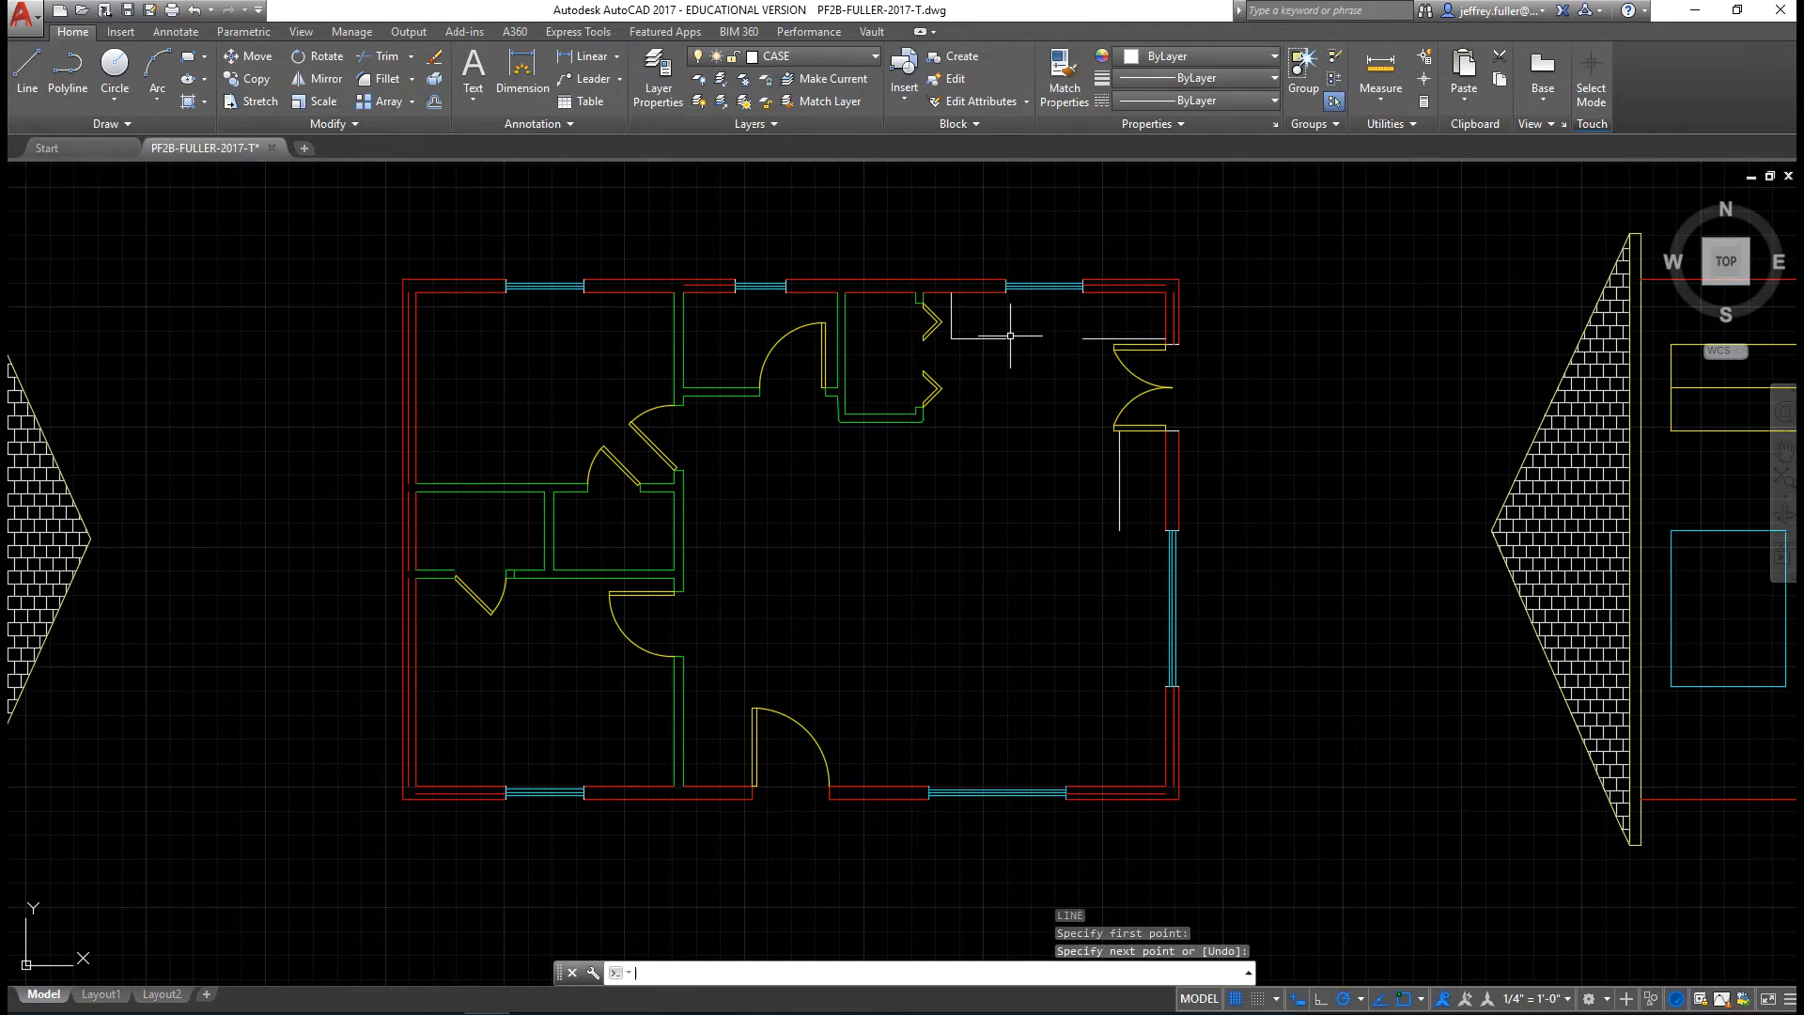
# - Stretch the east endpoint of the casework line beside the closet to meet the short line's west endpoint below the northeast window
pyautogui.click(987, 338)
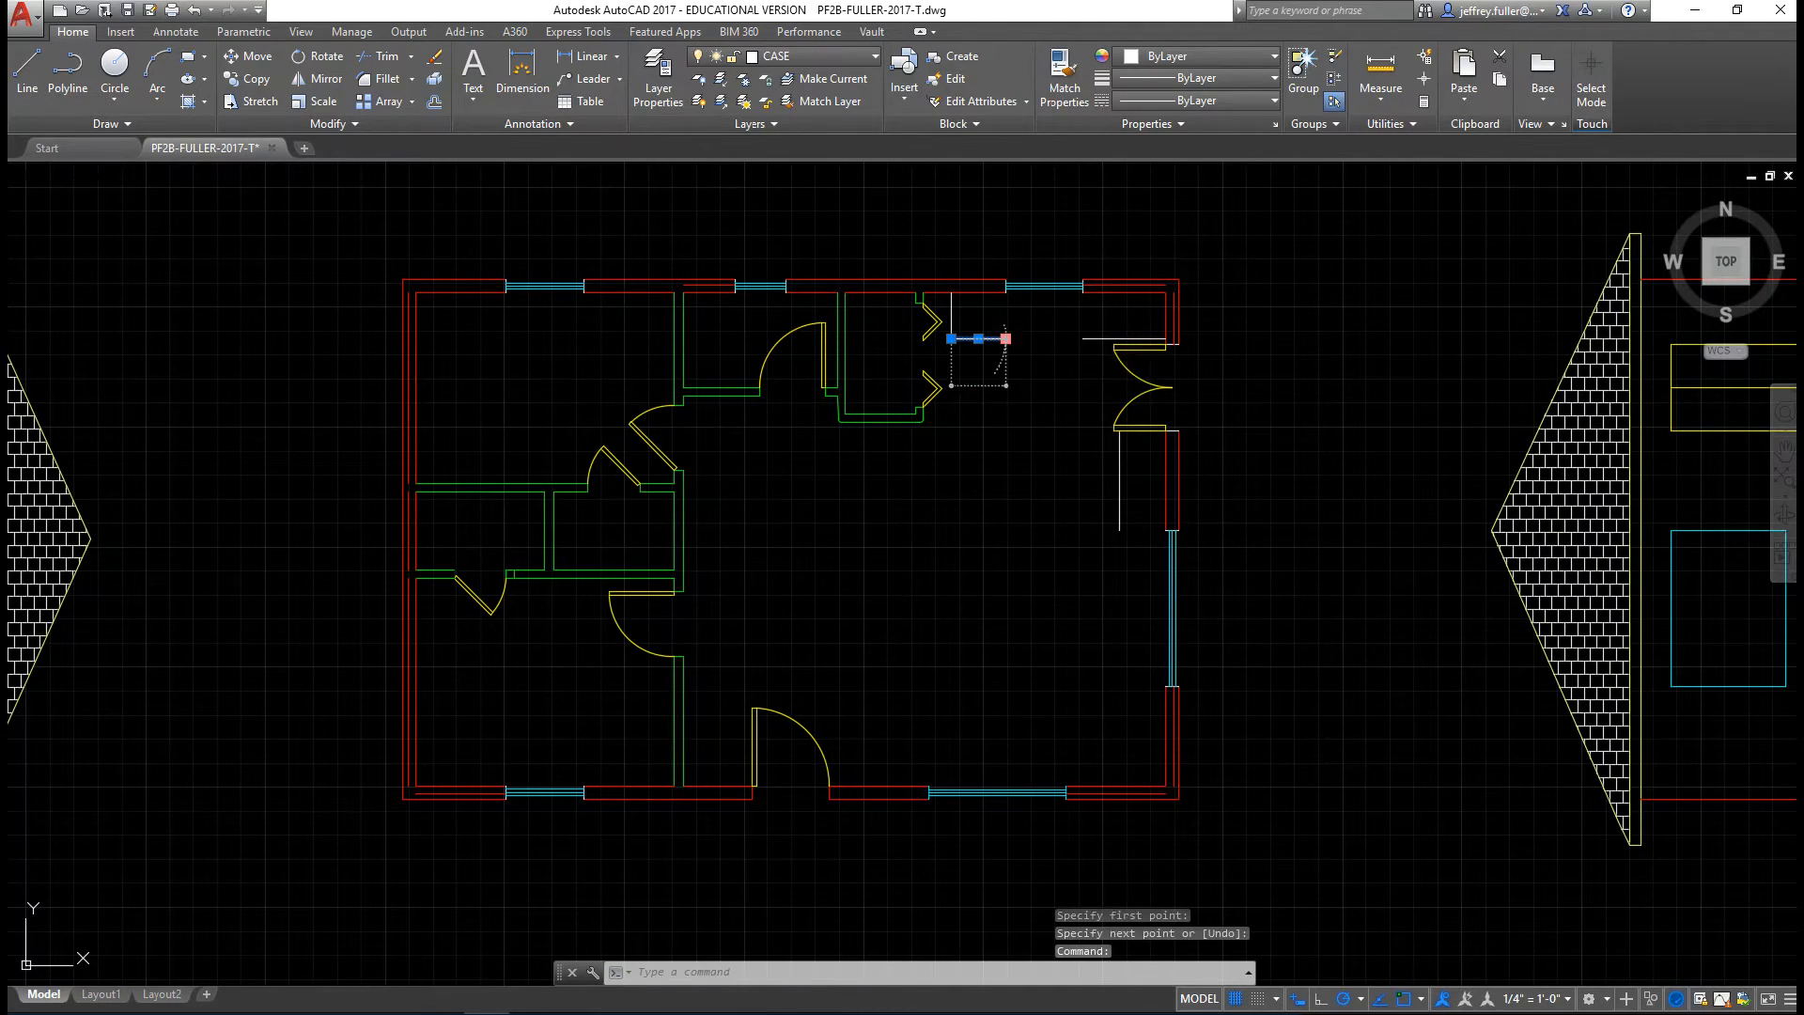
pyautogui.click(1006, 338)
pyautogui.click(1084, 338)
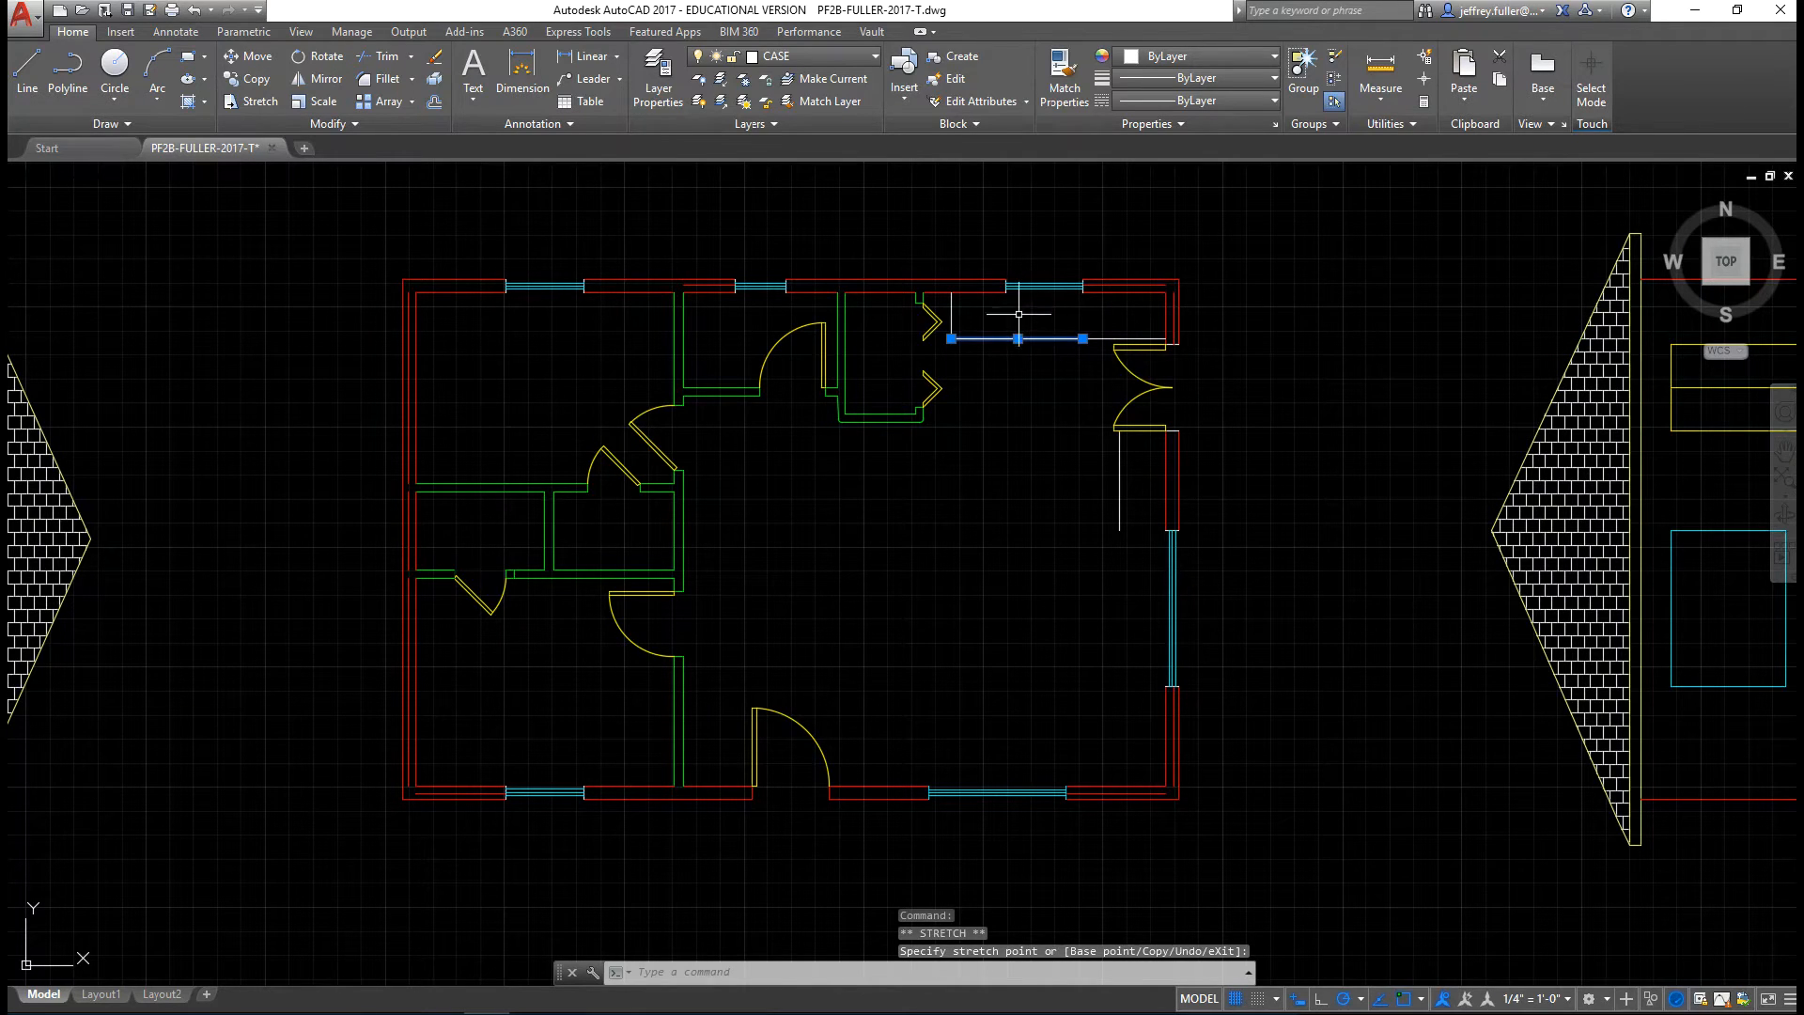
pyautogui.click(1172, 344)
pyautogui.press('Escape')
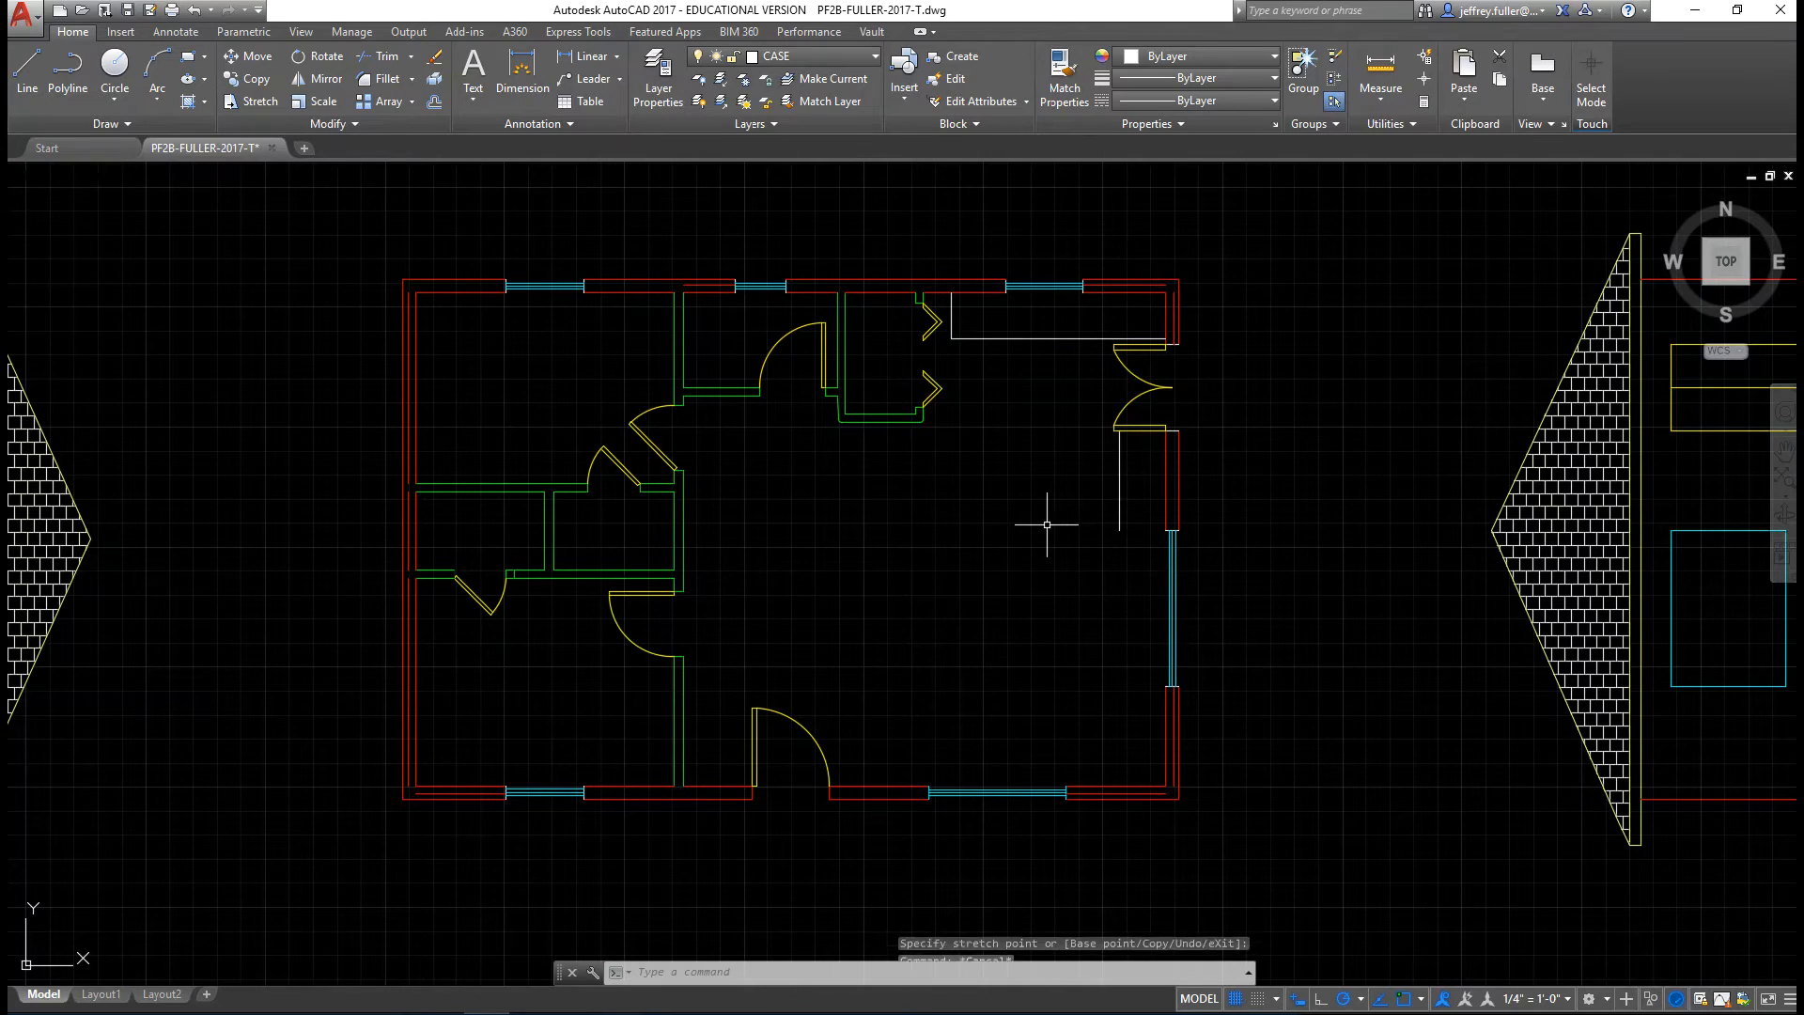
# - Shorten the east casework line from its north end to about 3'-9", clear of the double door, and draw a horizontal line from there to the east wall
pyautogui.click(1119, 464)
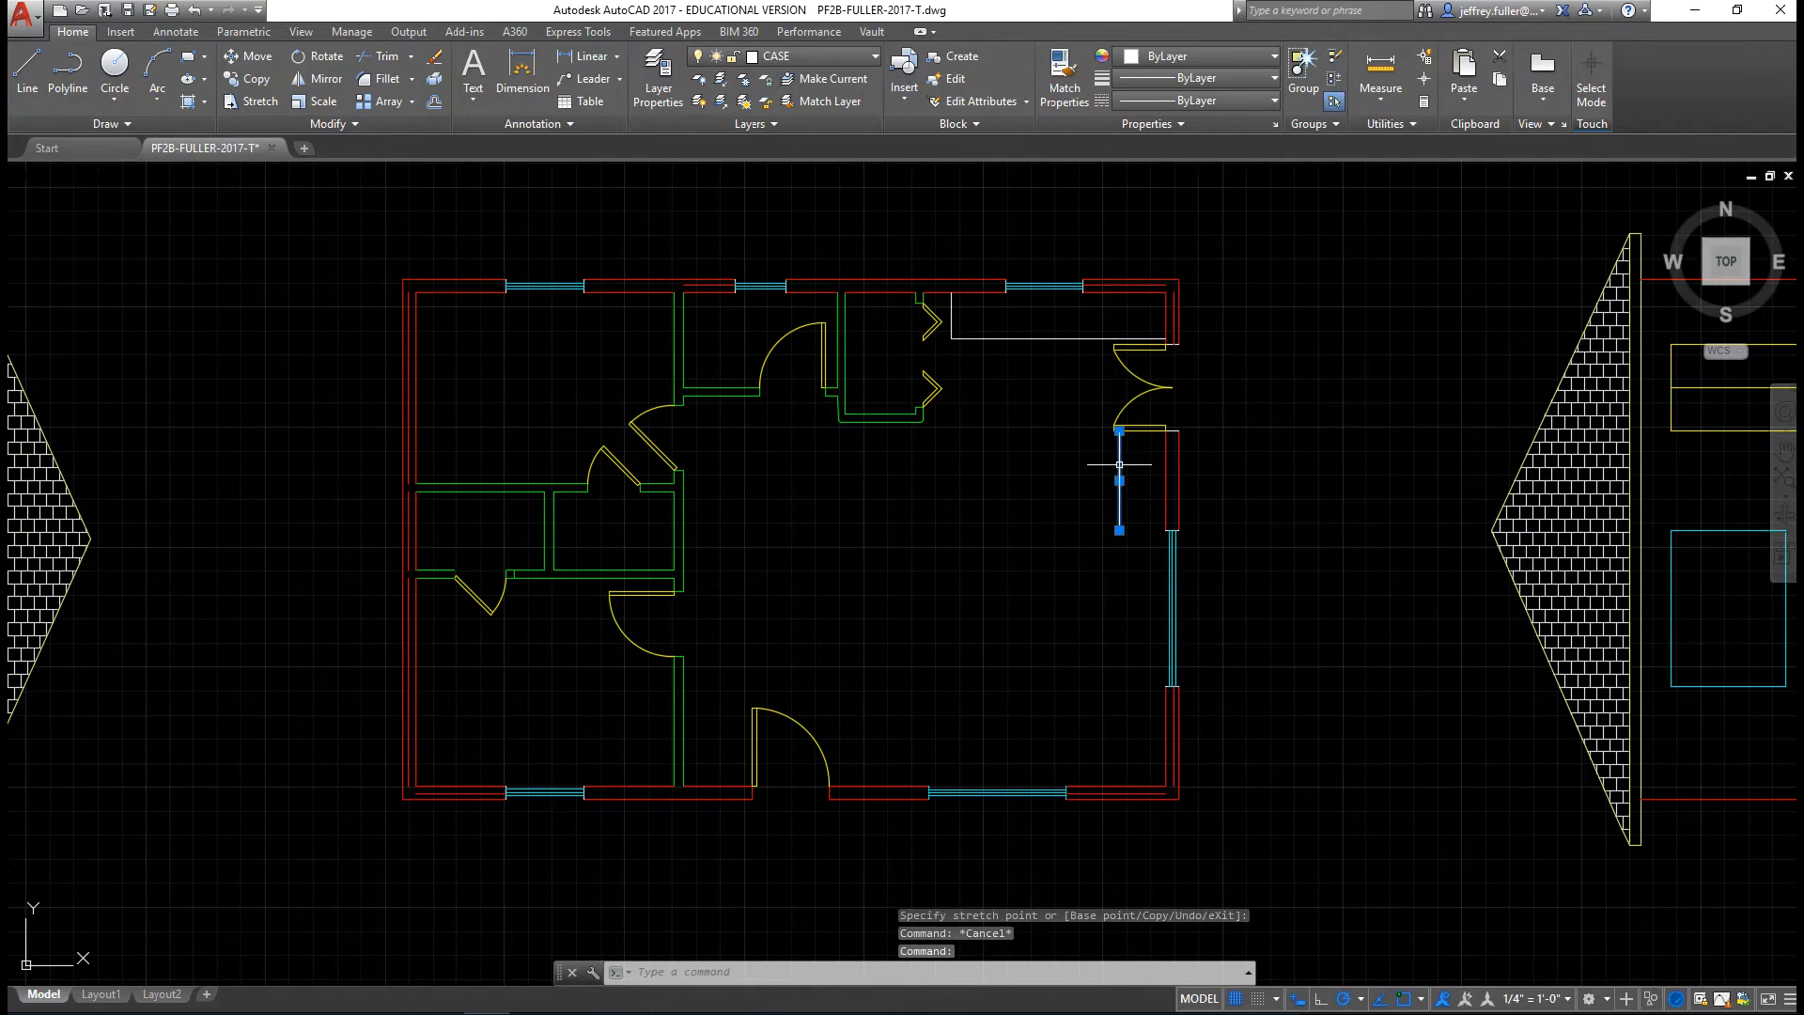
pyautogui.click(1119, 430)
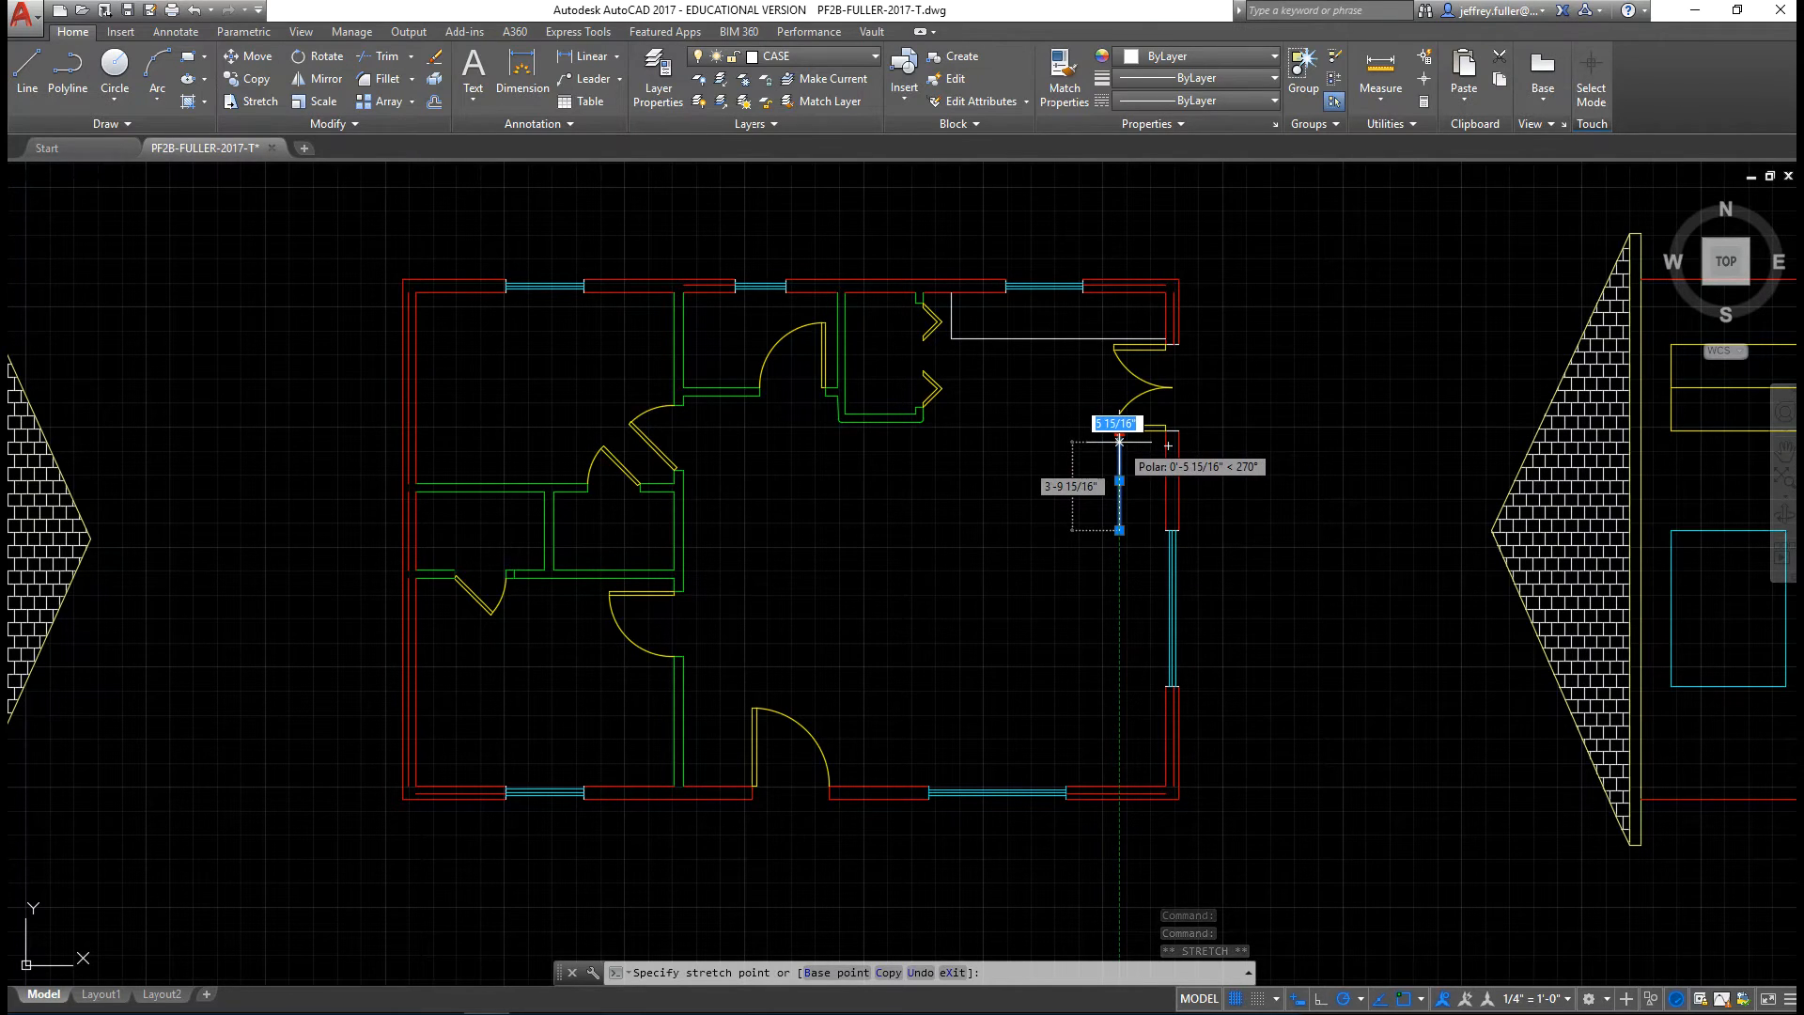
pyautogui.click(1120, 442)
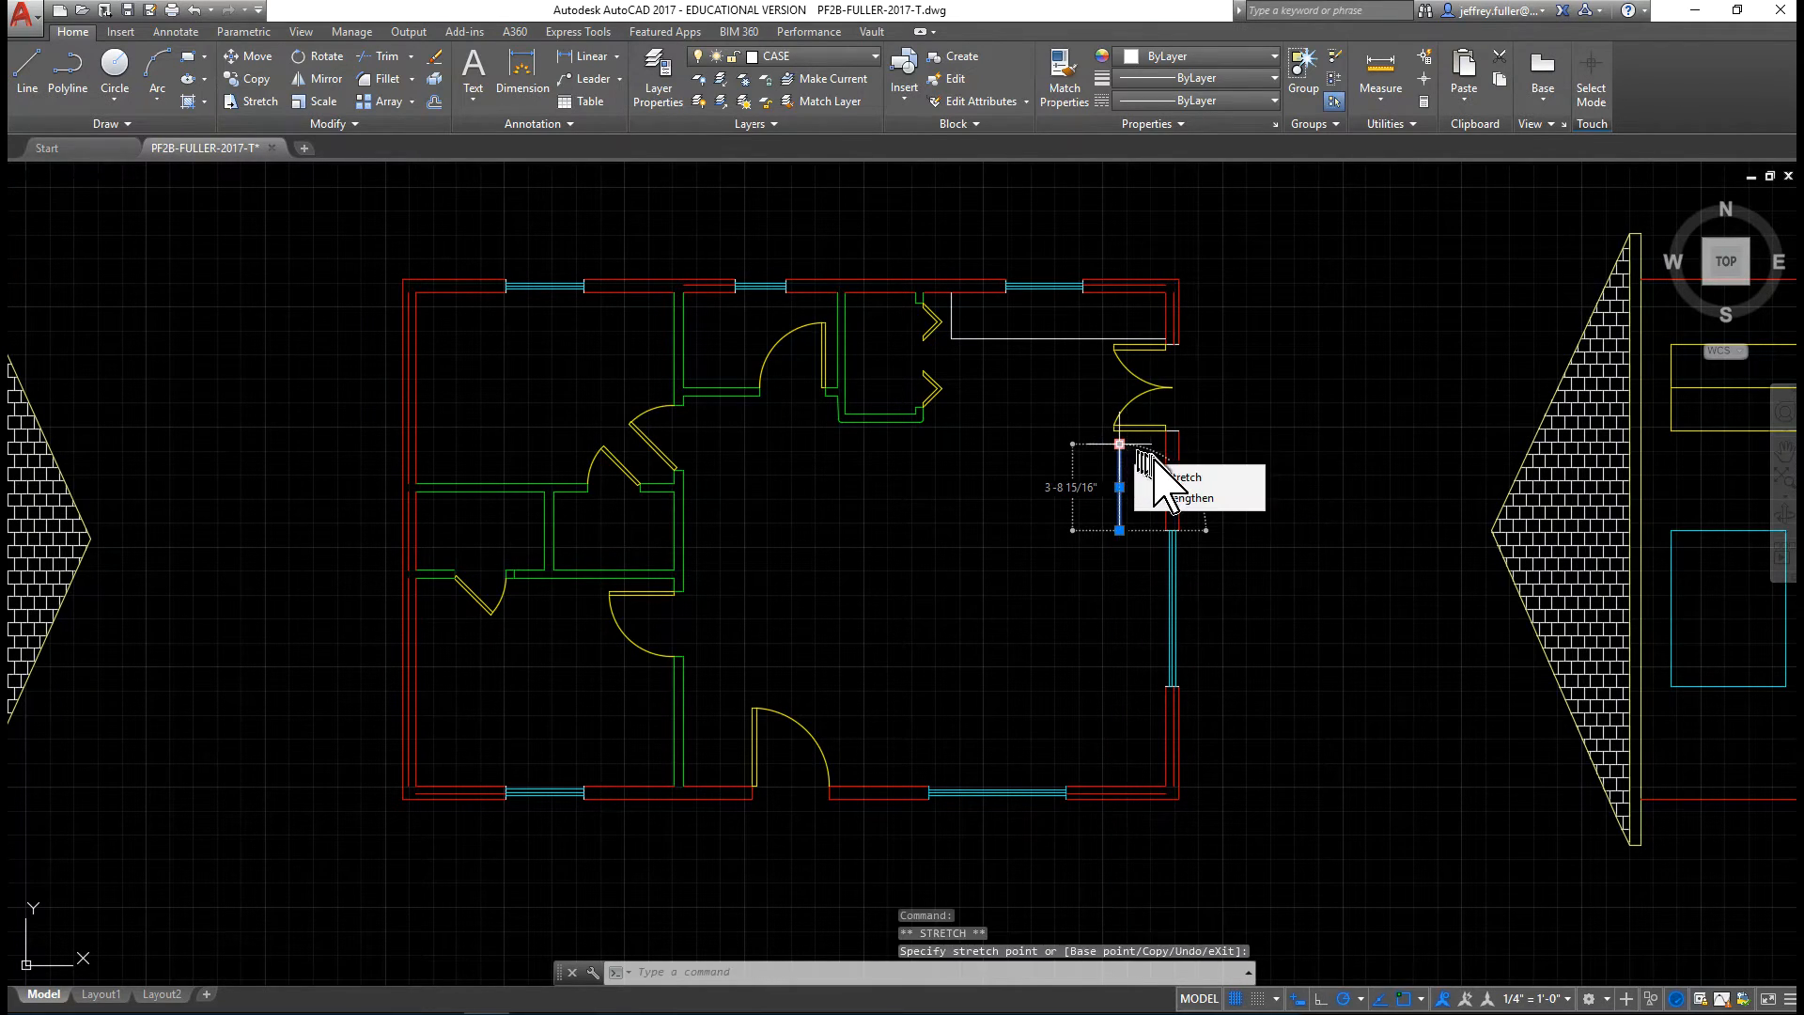
pyautogui.click(22, 77)
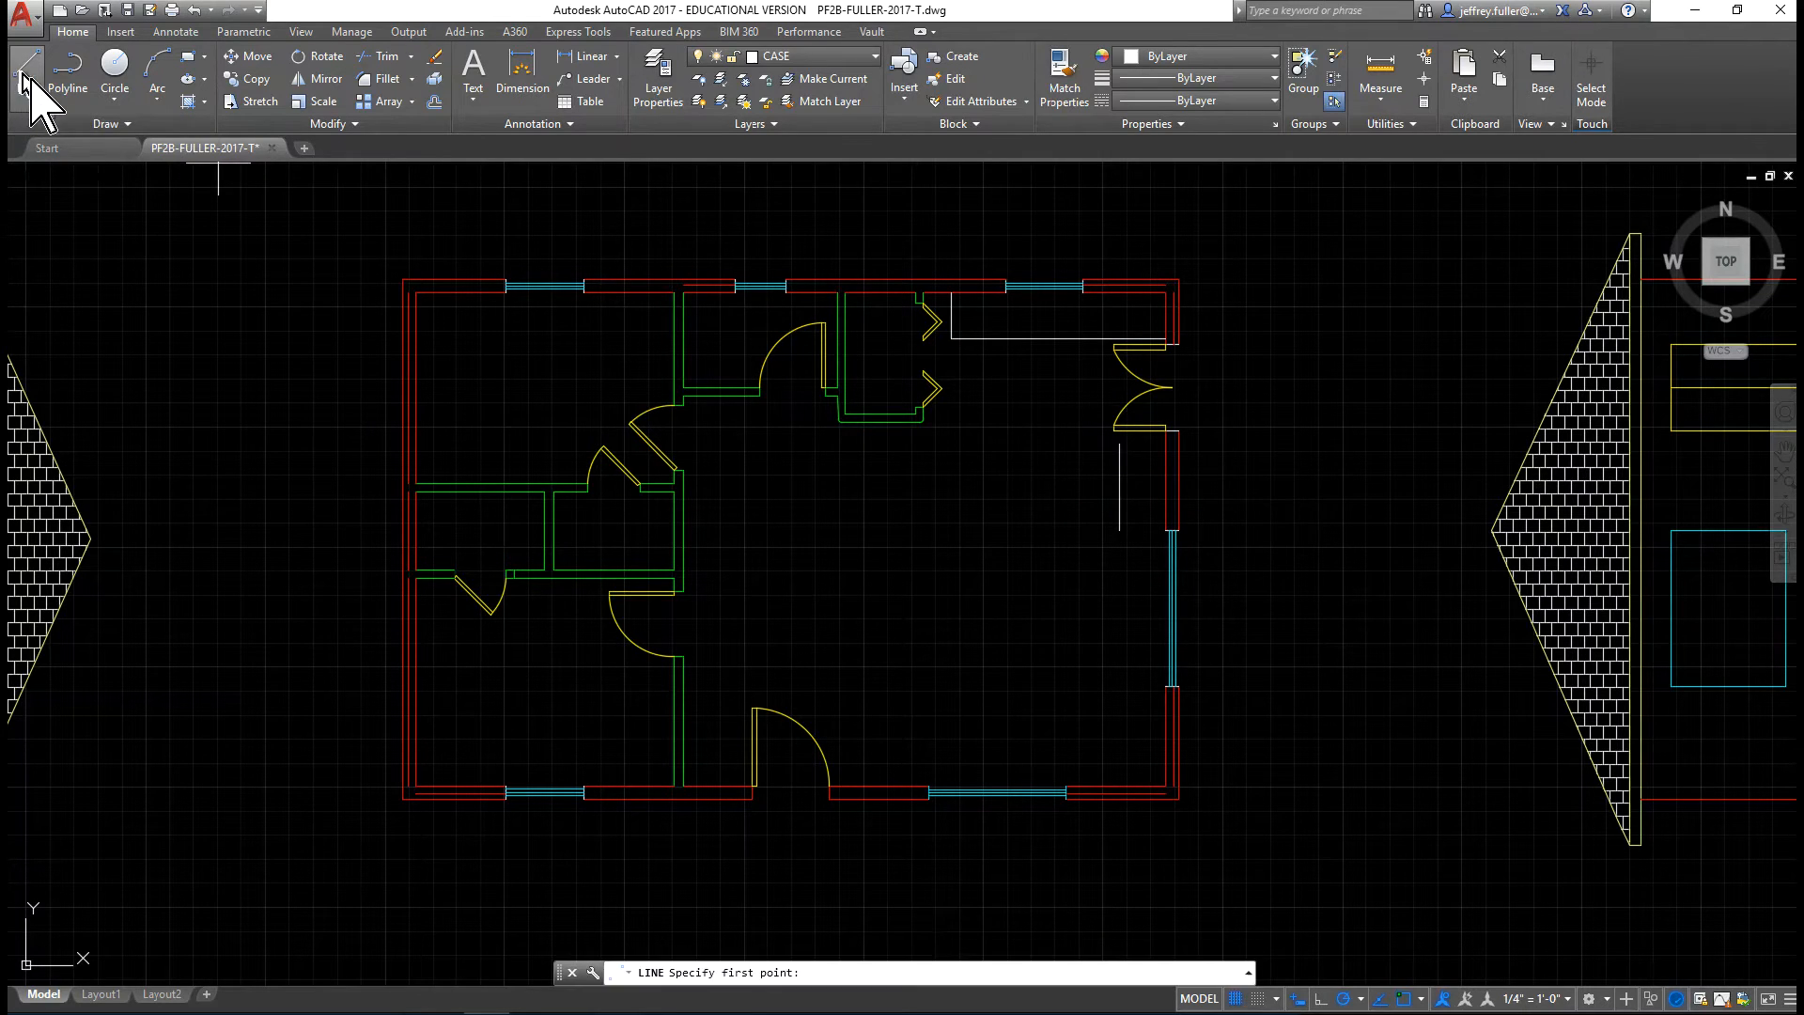
pyautogui.click(1119, 443)
pyautogui.press('Escape')
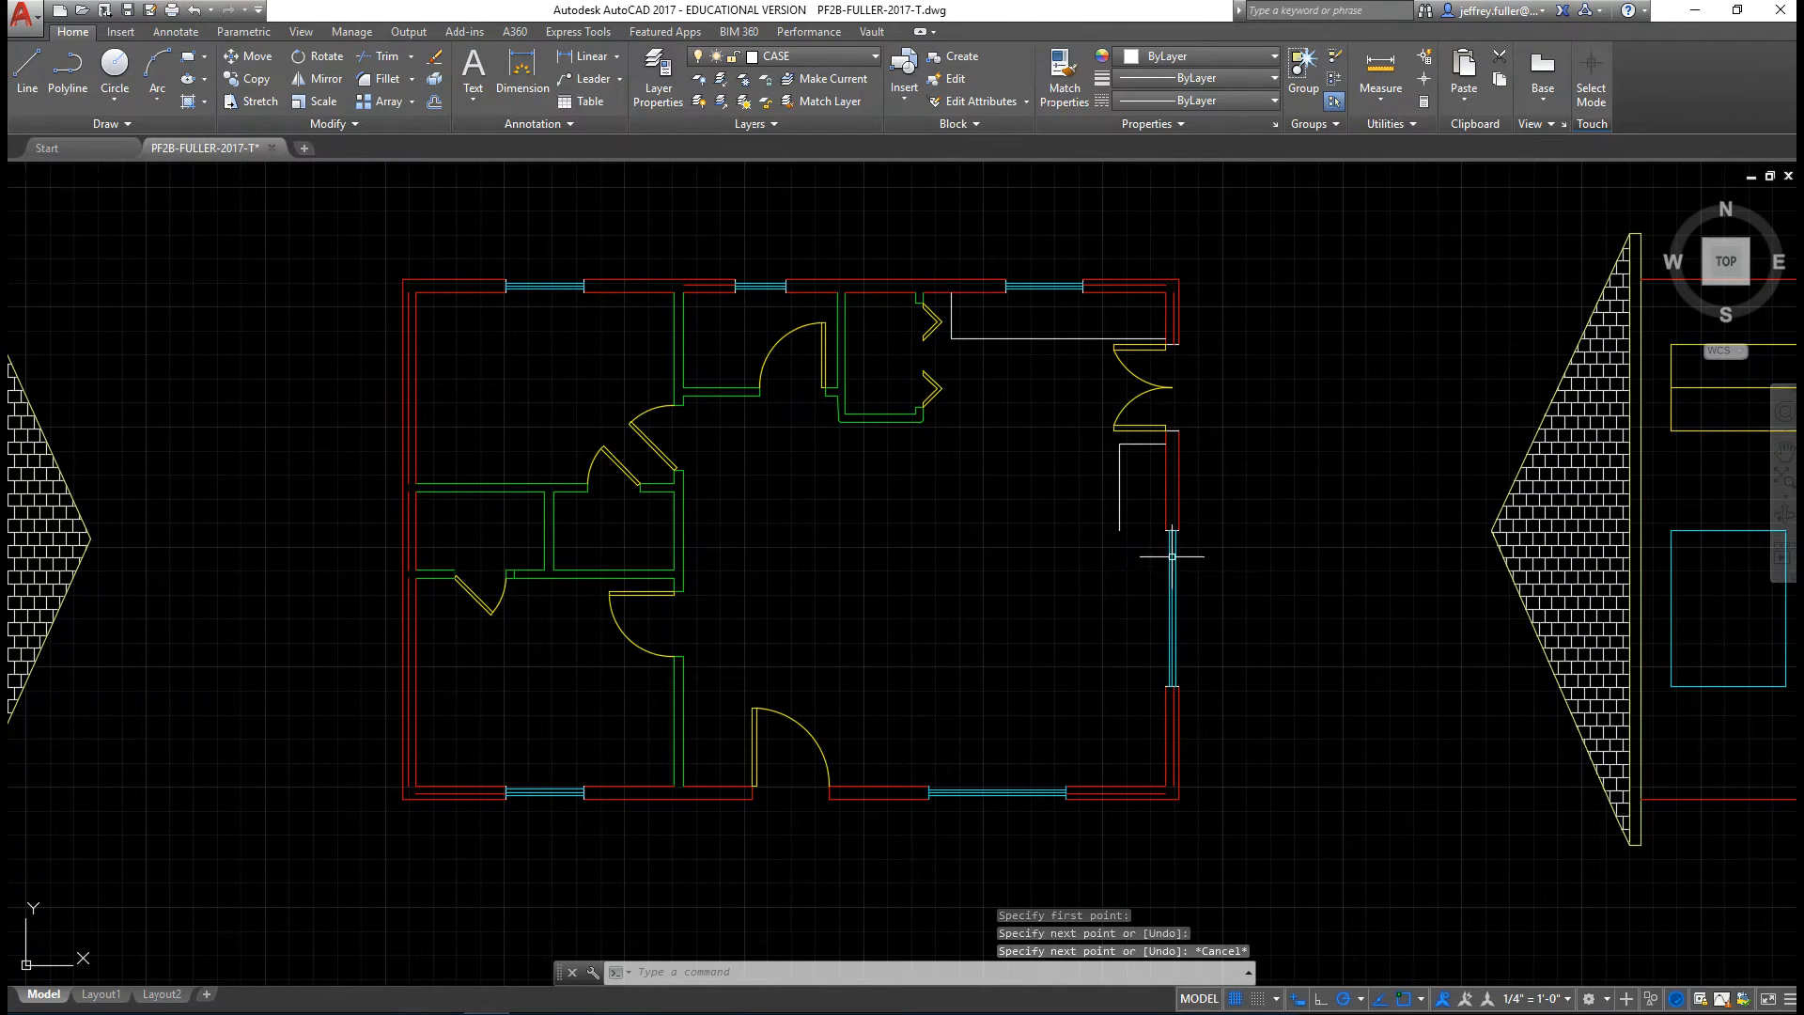
# - Shorten the east casework line from its south end to about 3'-2 5/8" and close the outline with a horizontal line to the east wall
pyautogui.click(1120, 515)
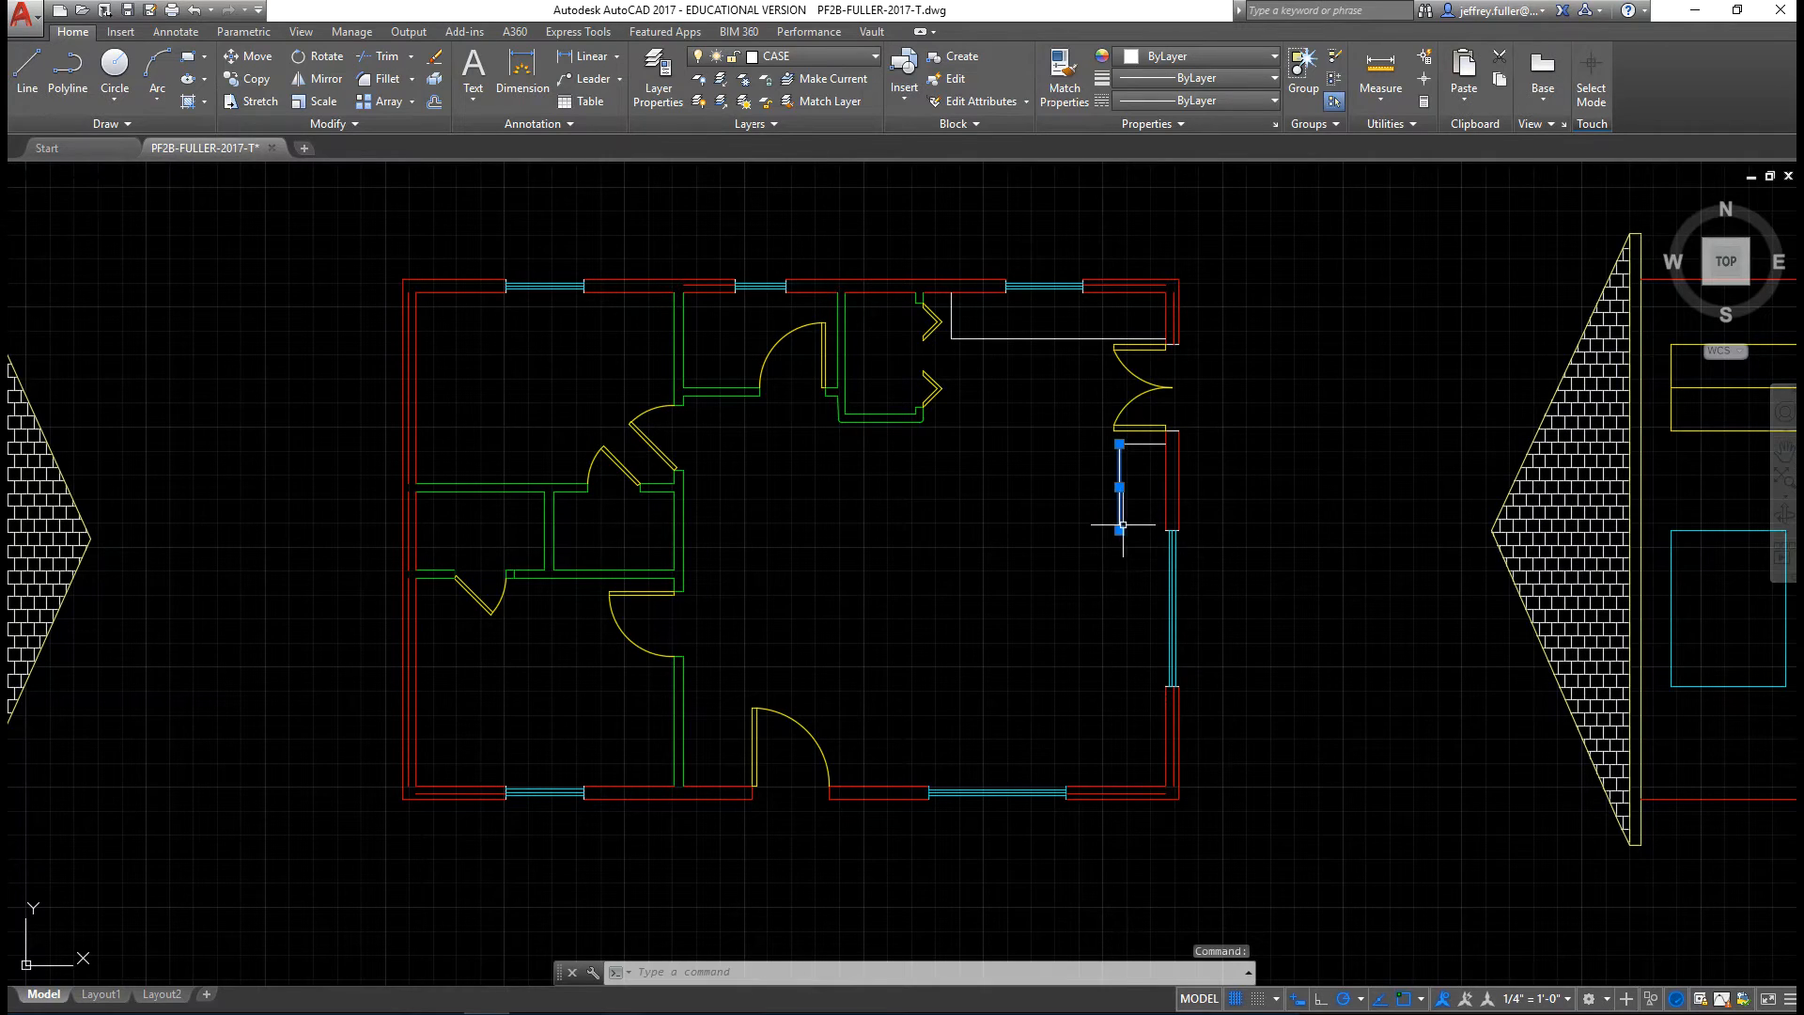
pyautogui.click(1120, 531)
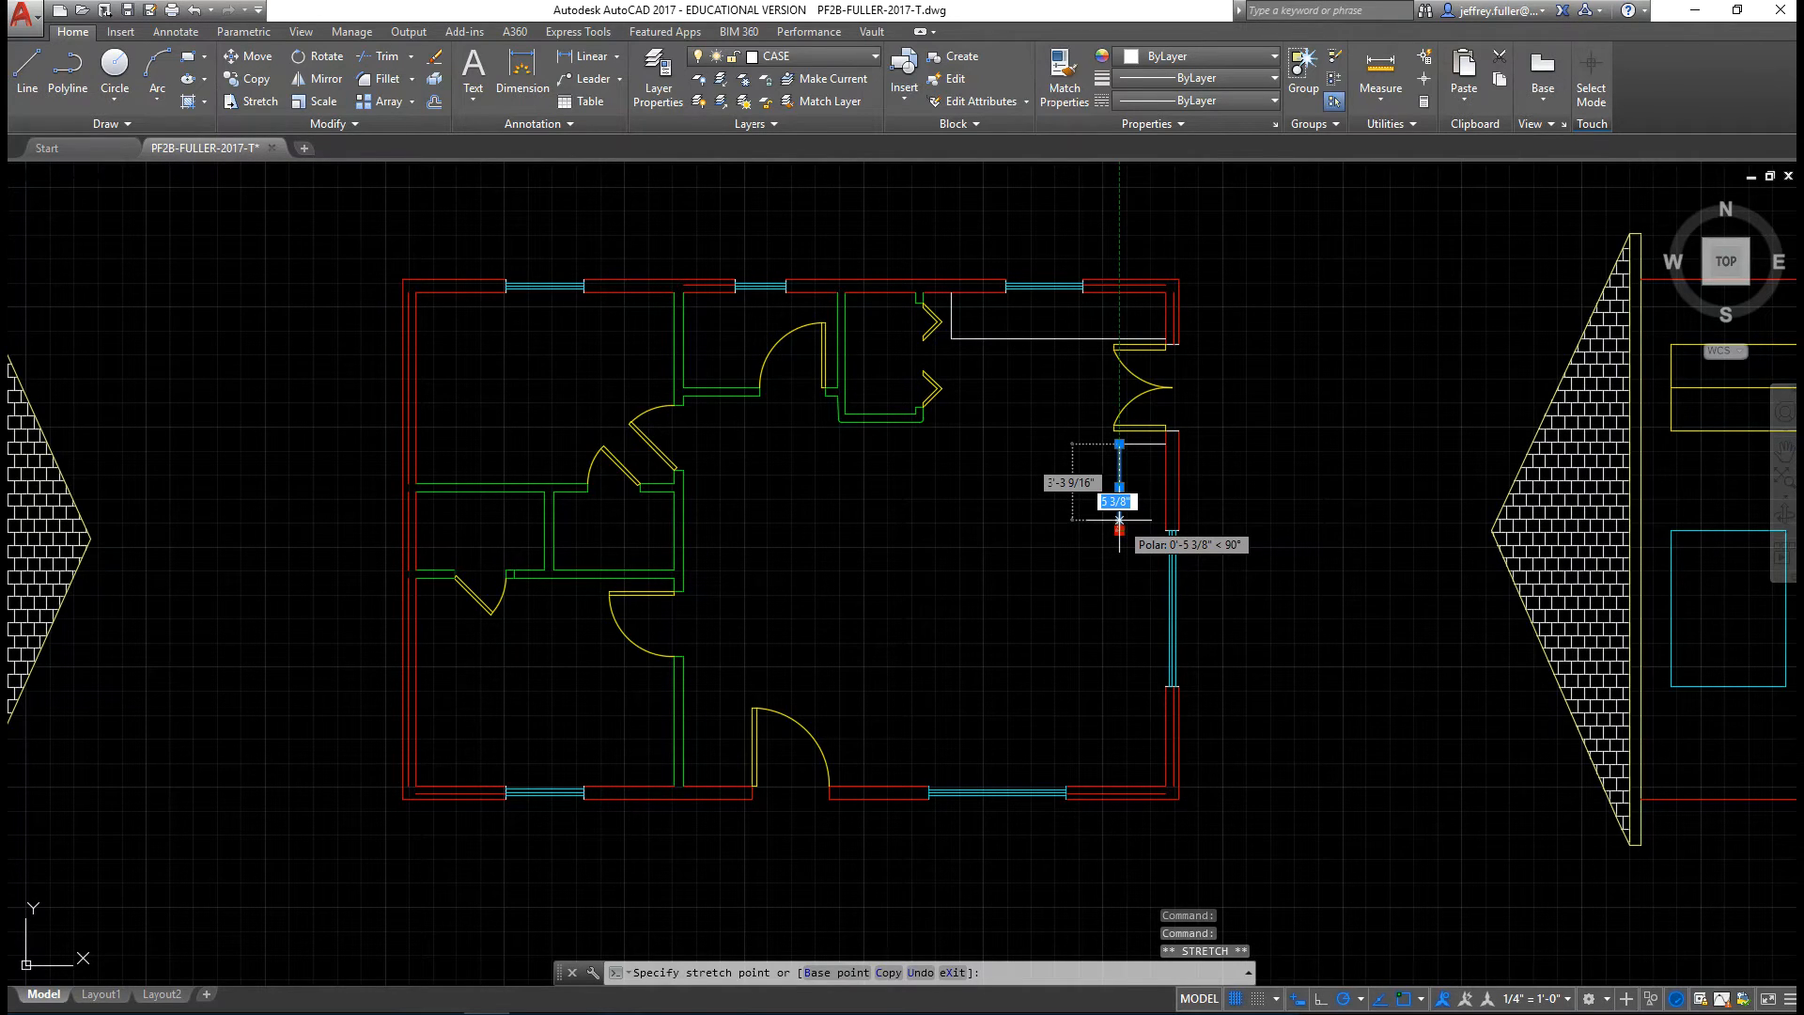
pyautogui.rightClick(1119, 522)
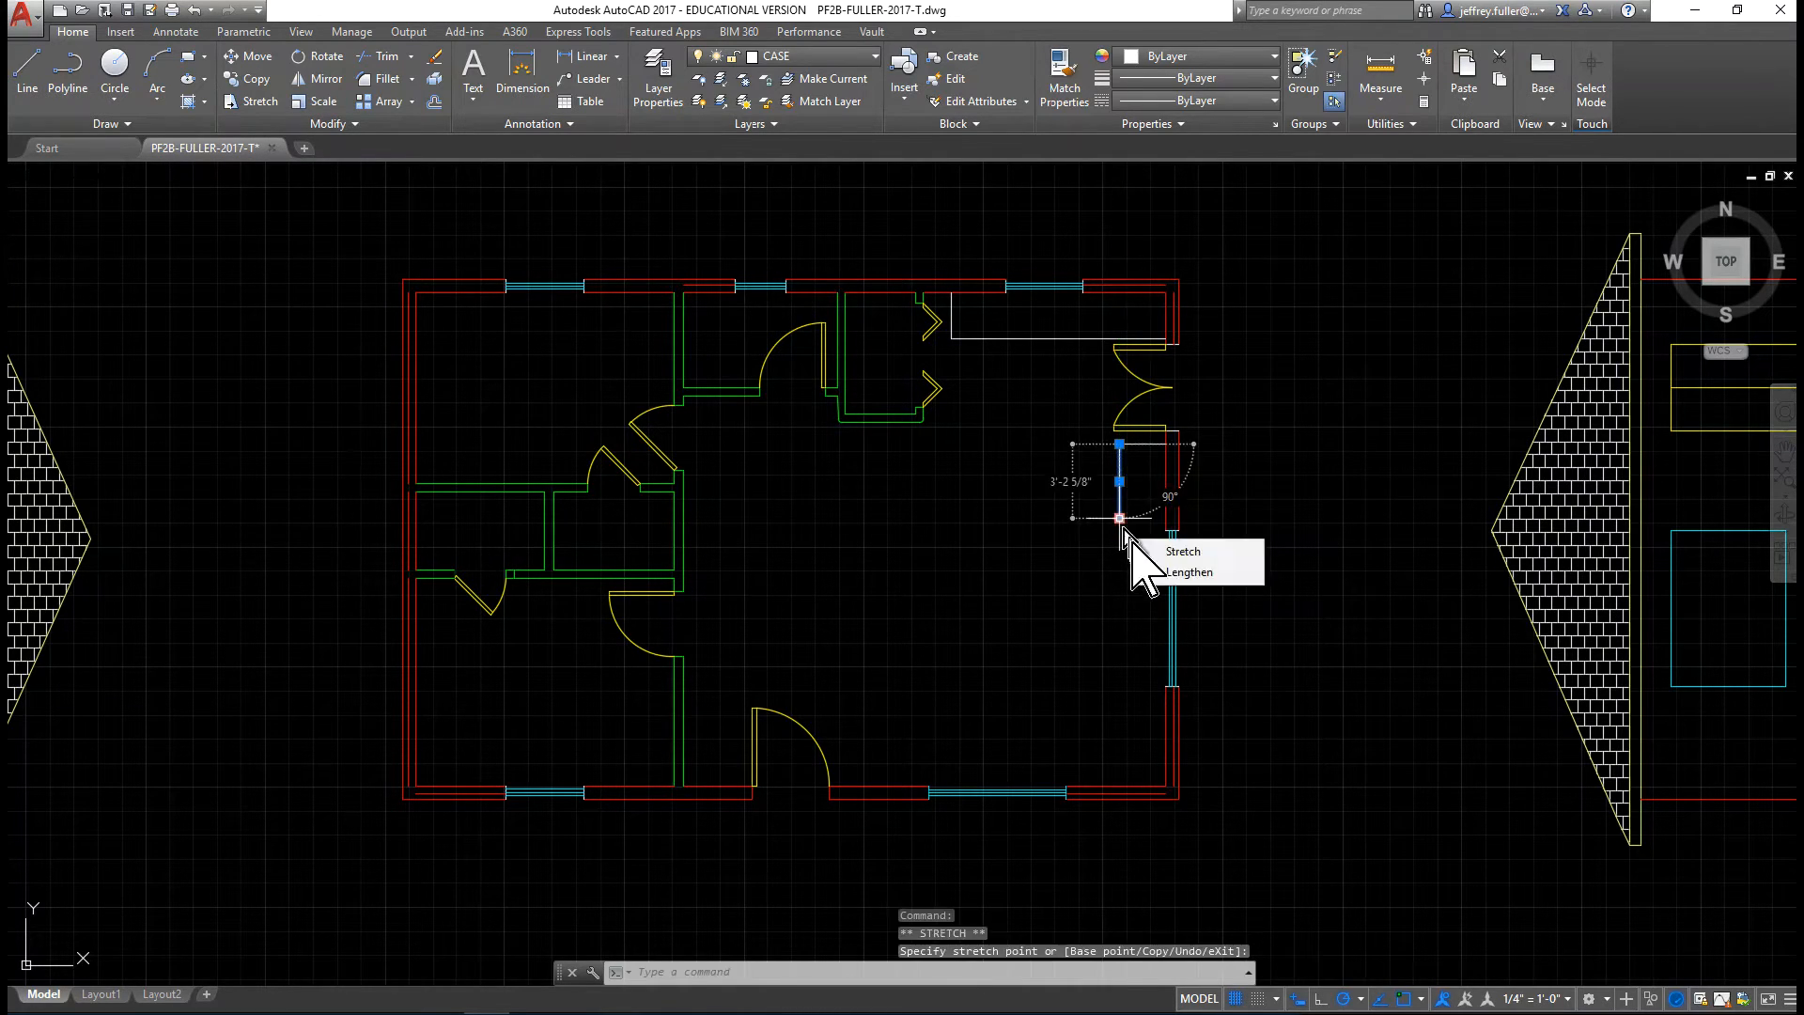
pyautogui.click(1148, 554)
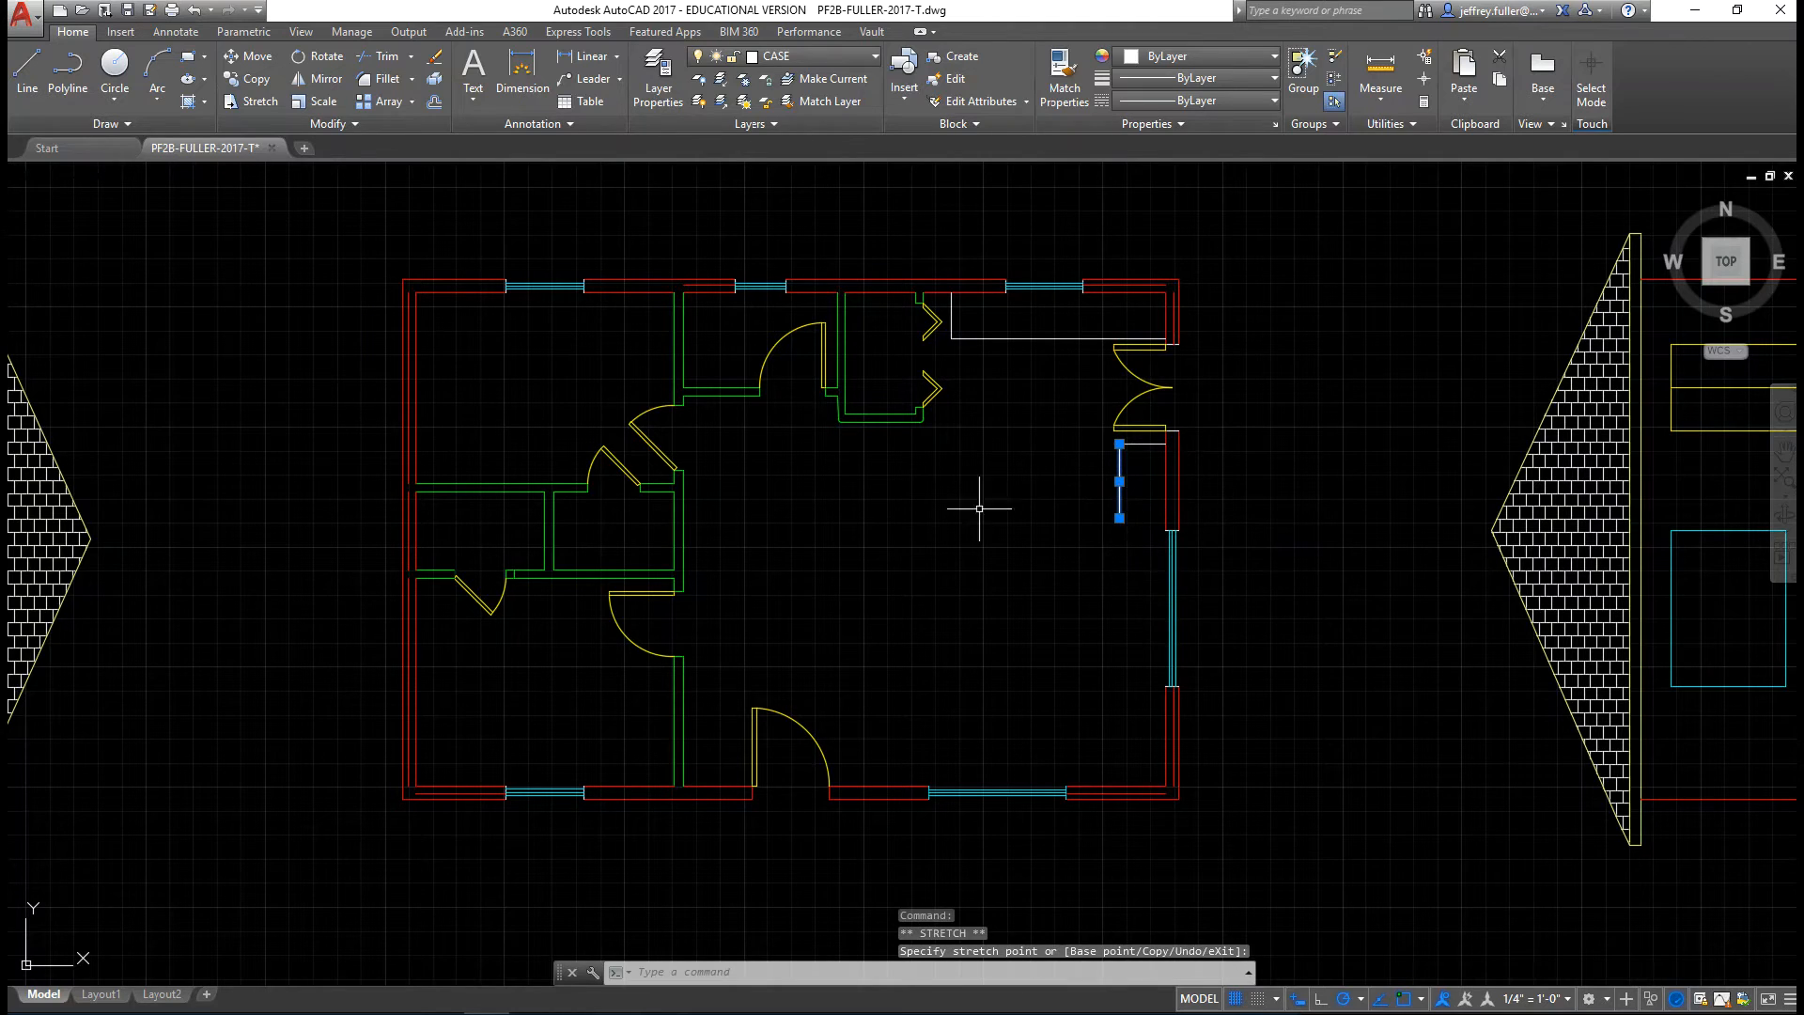
pyautogui.click(28, 70)
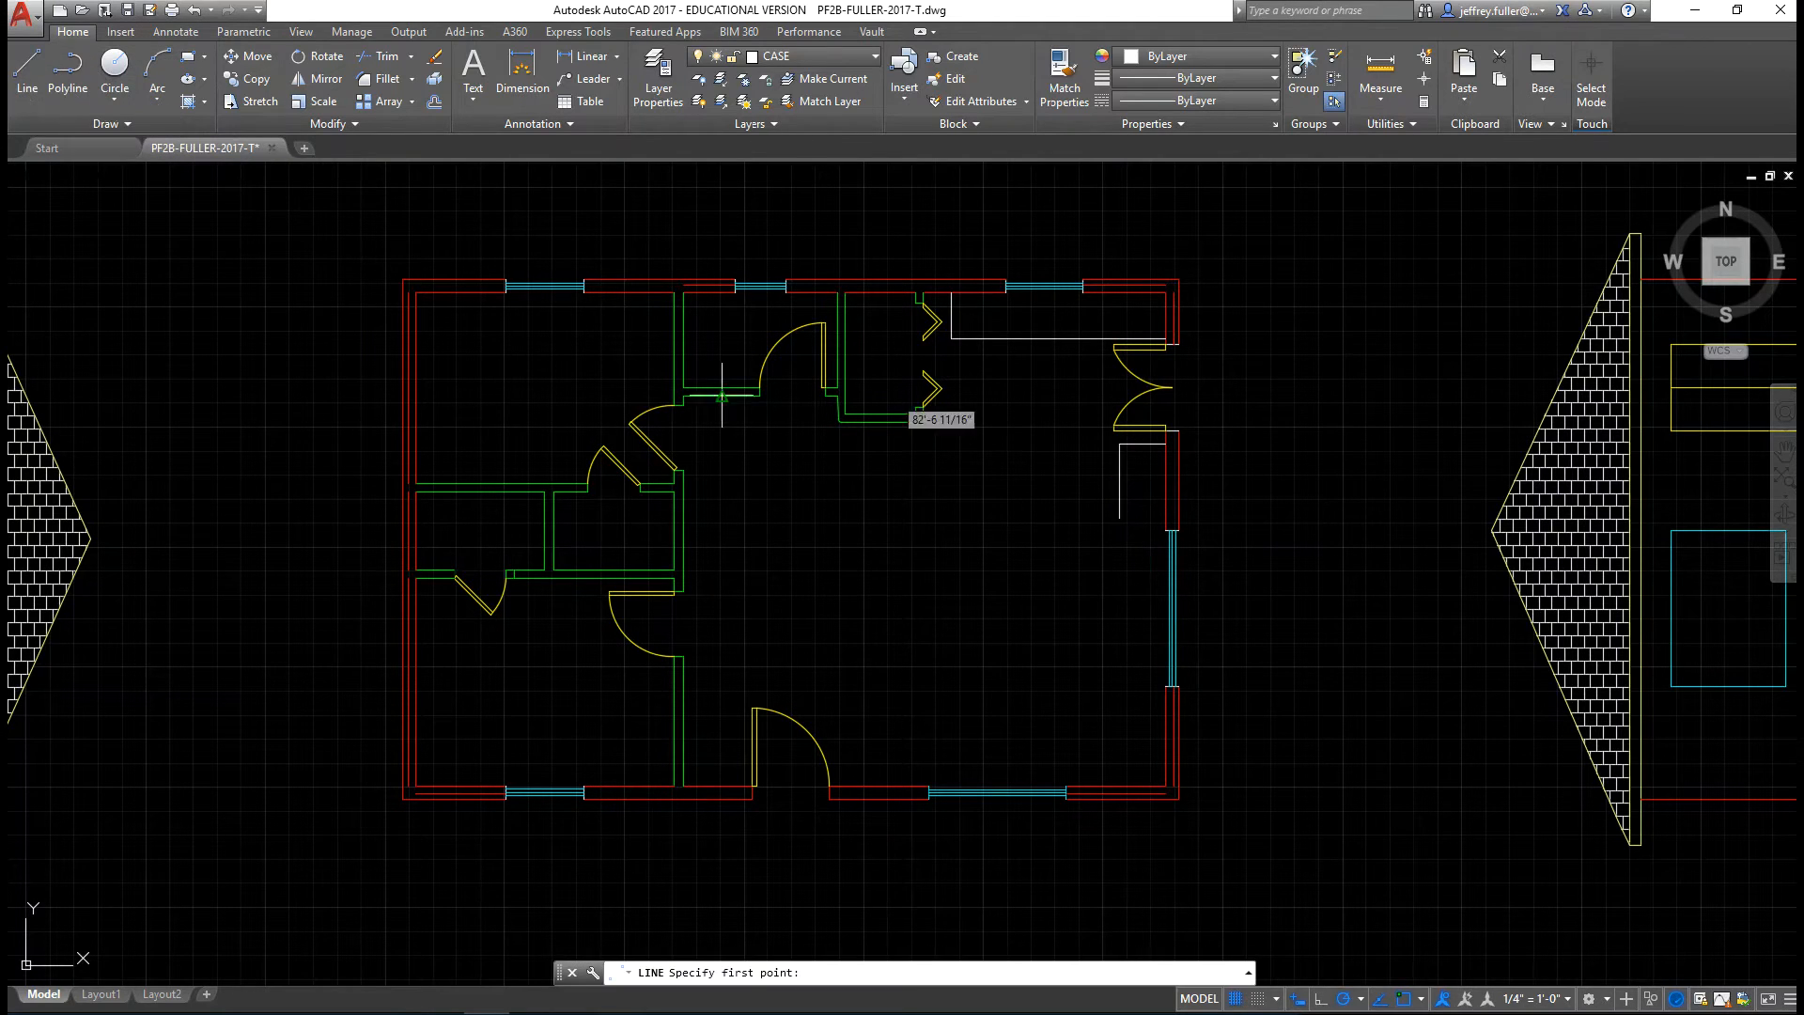
pyautogui.click(1119, 516)
pyautogui.press('Escape')
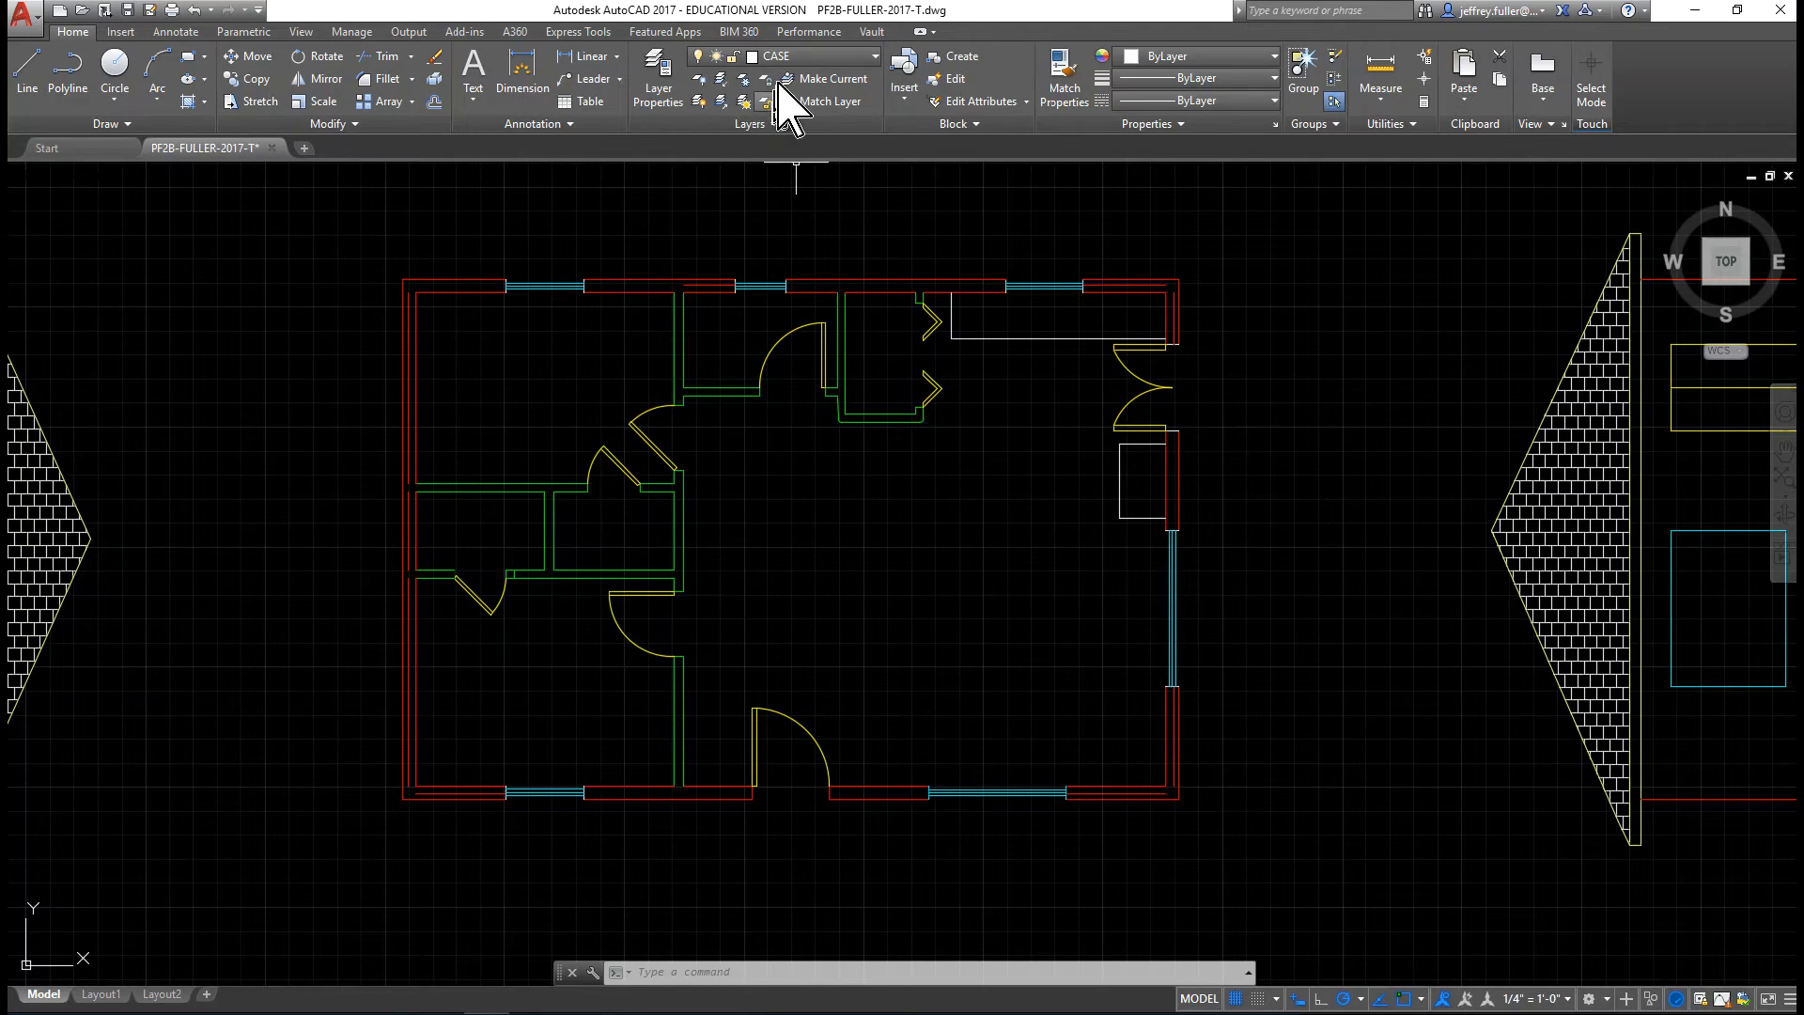
# - Create a new layer named CASE-W
pyautogui.click(812, 58)
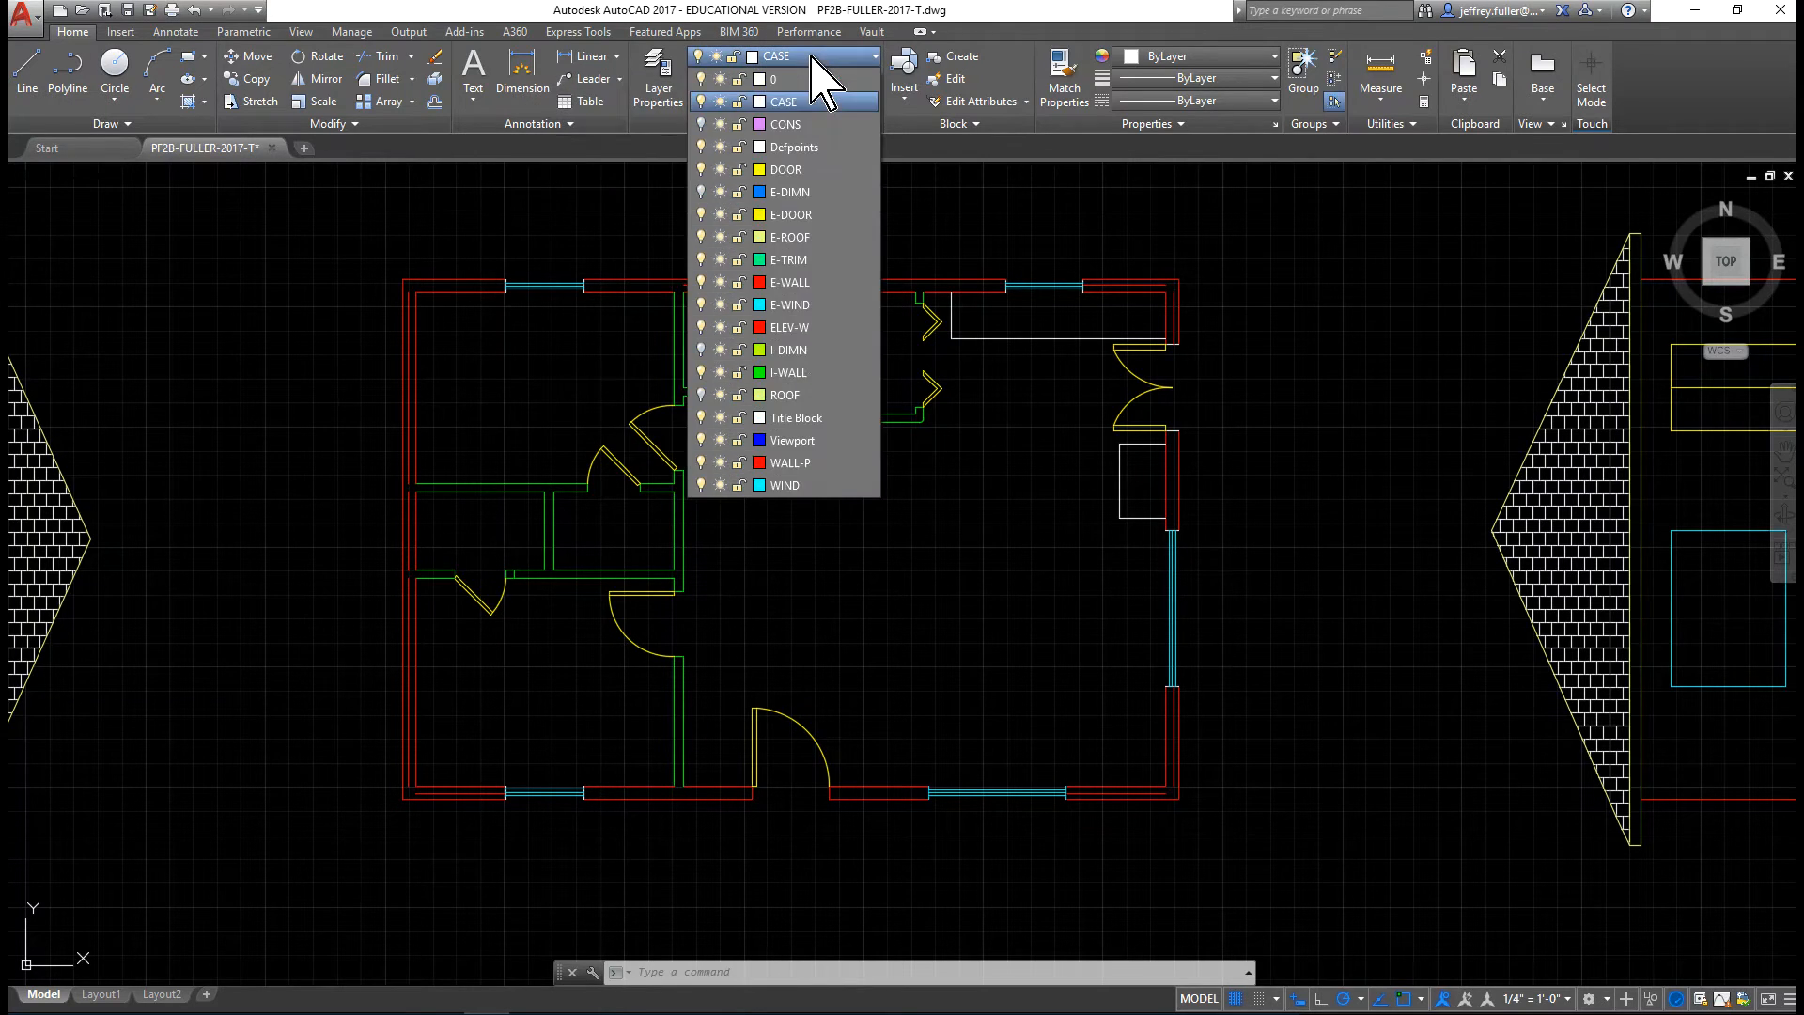
pyautogui.click(811, 58)
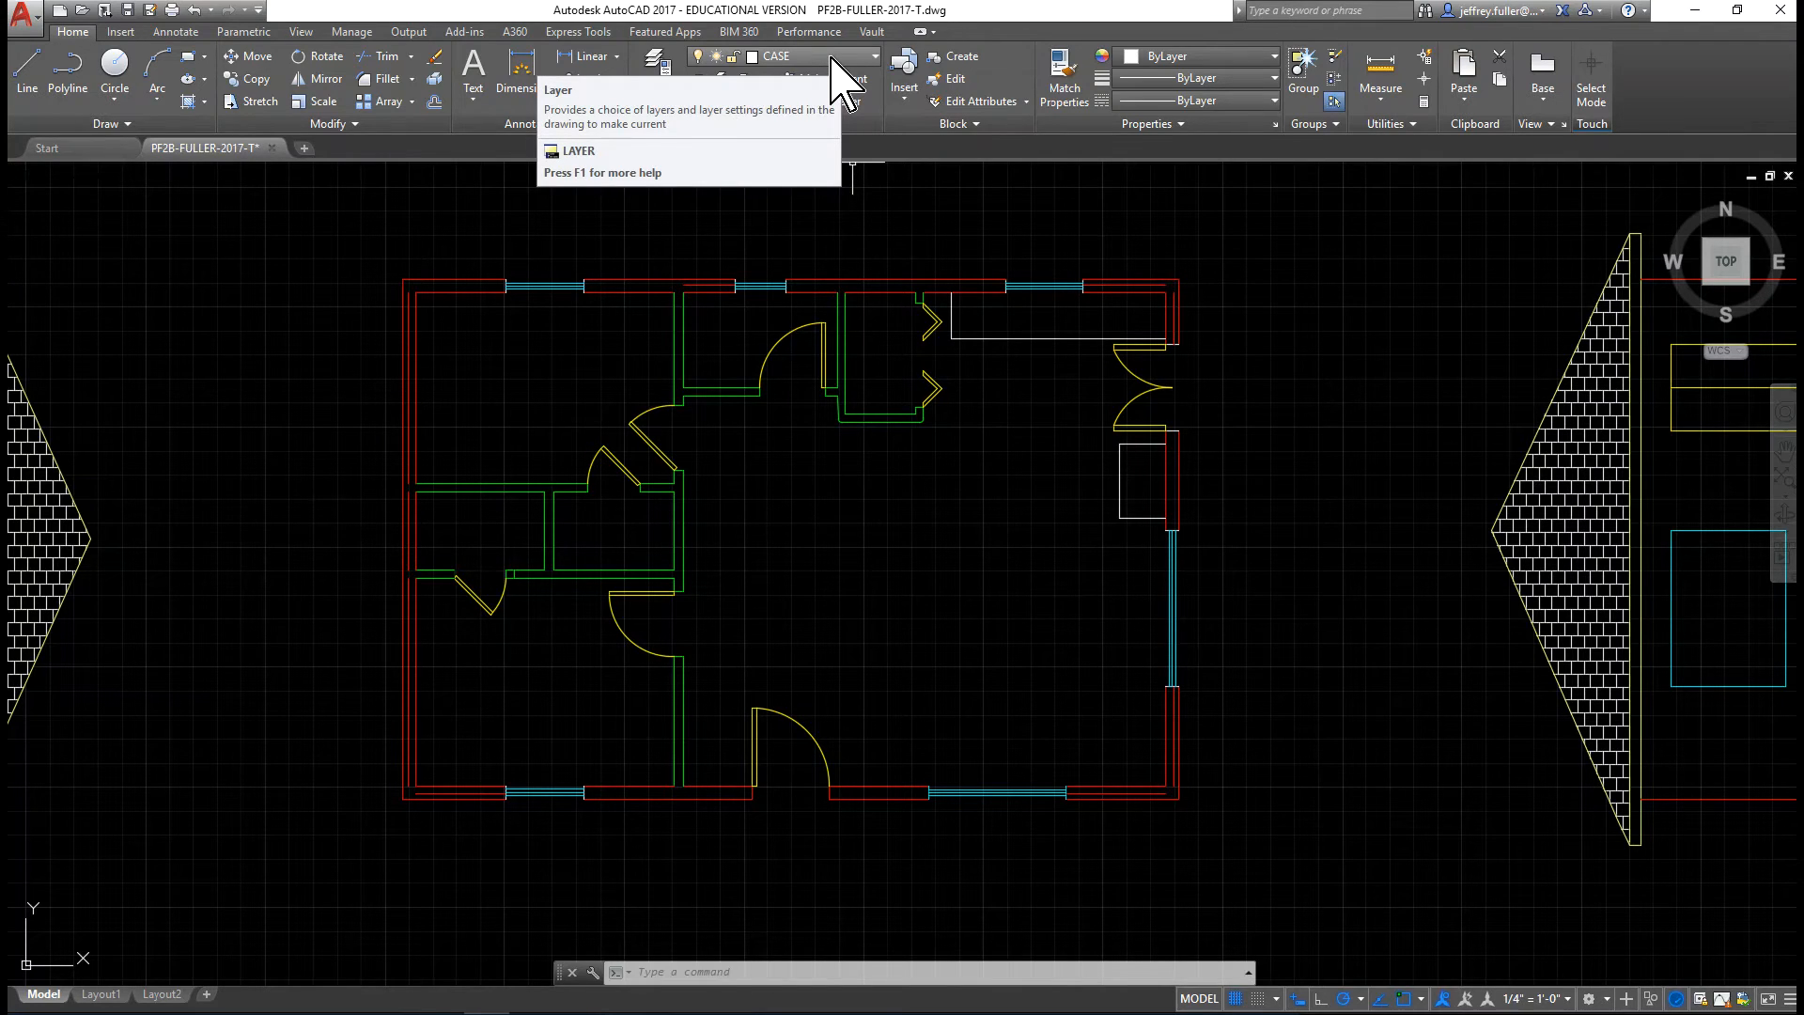
pyautogui.click(660, 103)
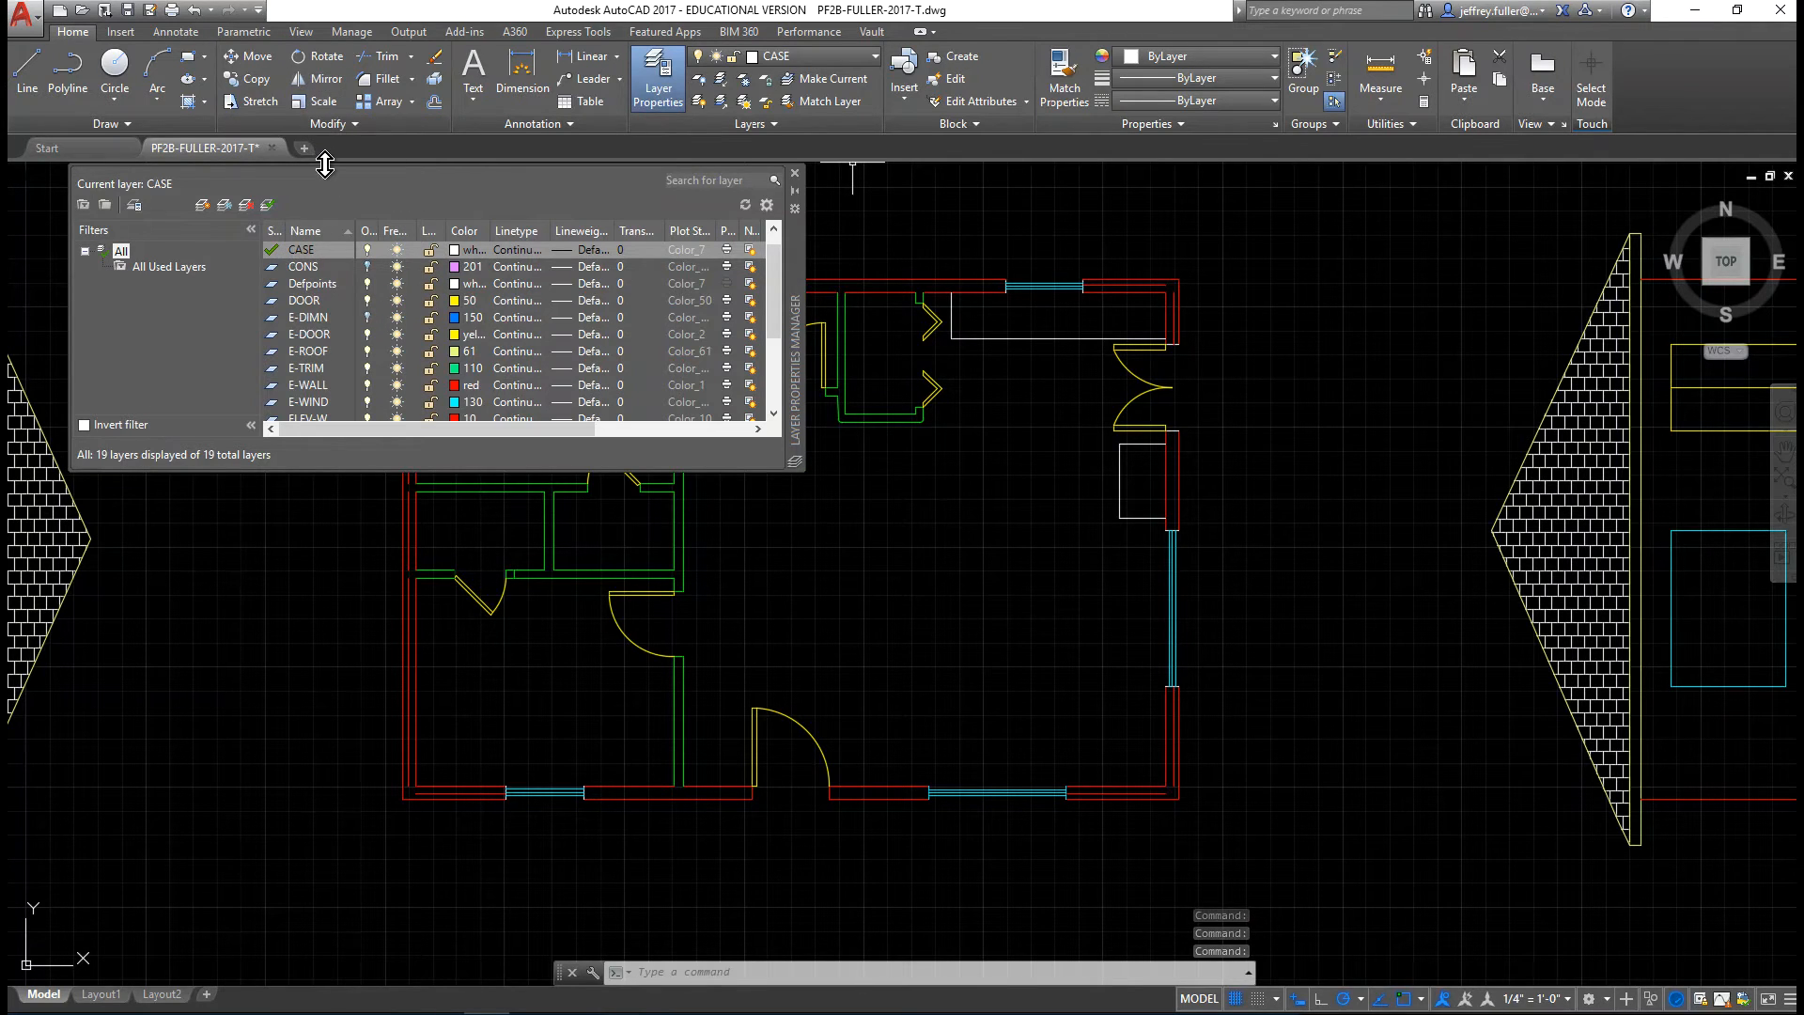
pyautogui.click(202, 204)
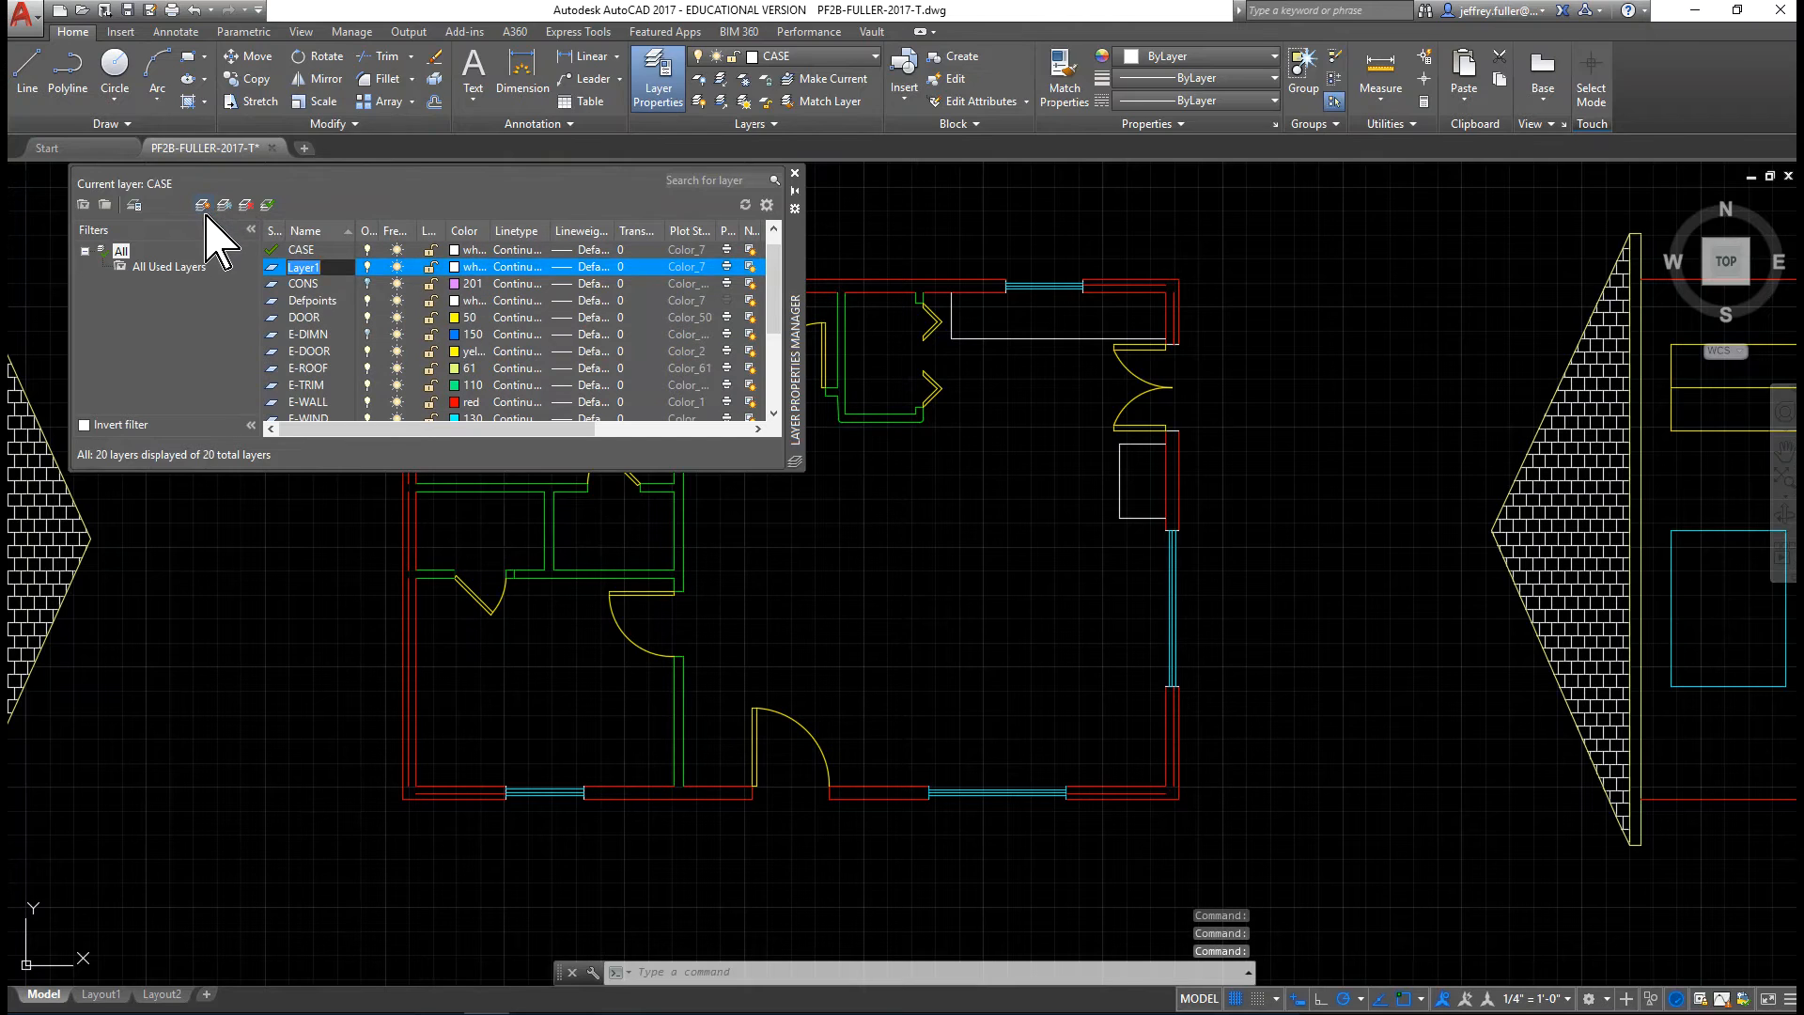
pyautogui.write('CASE')
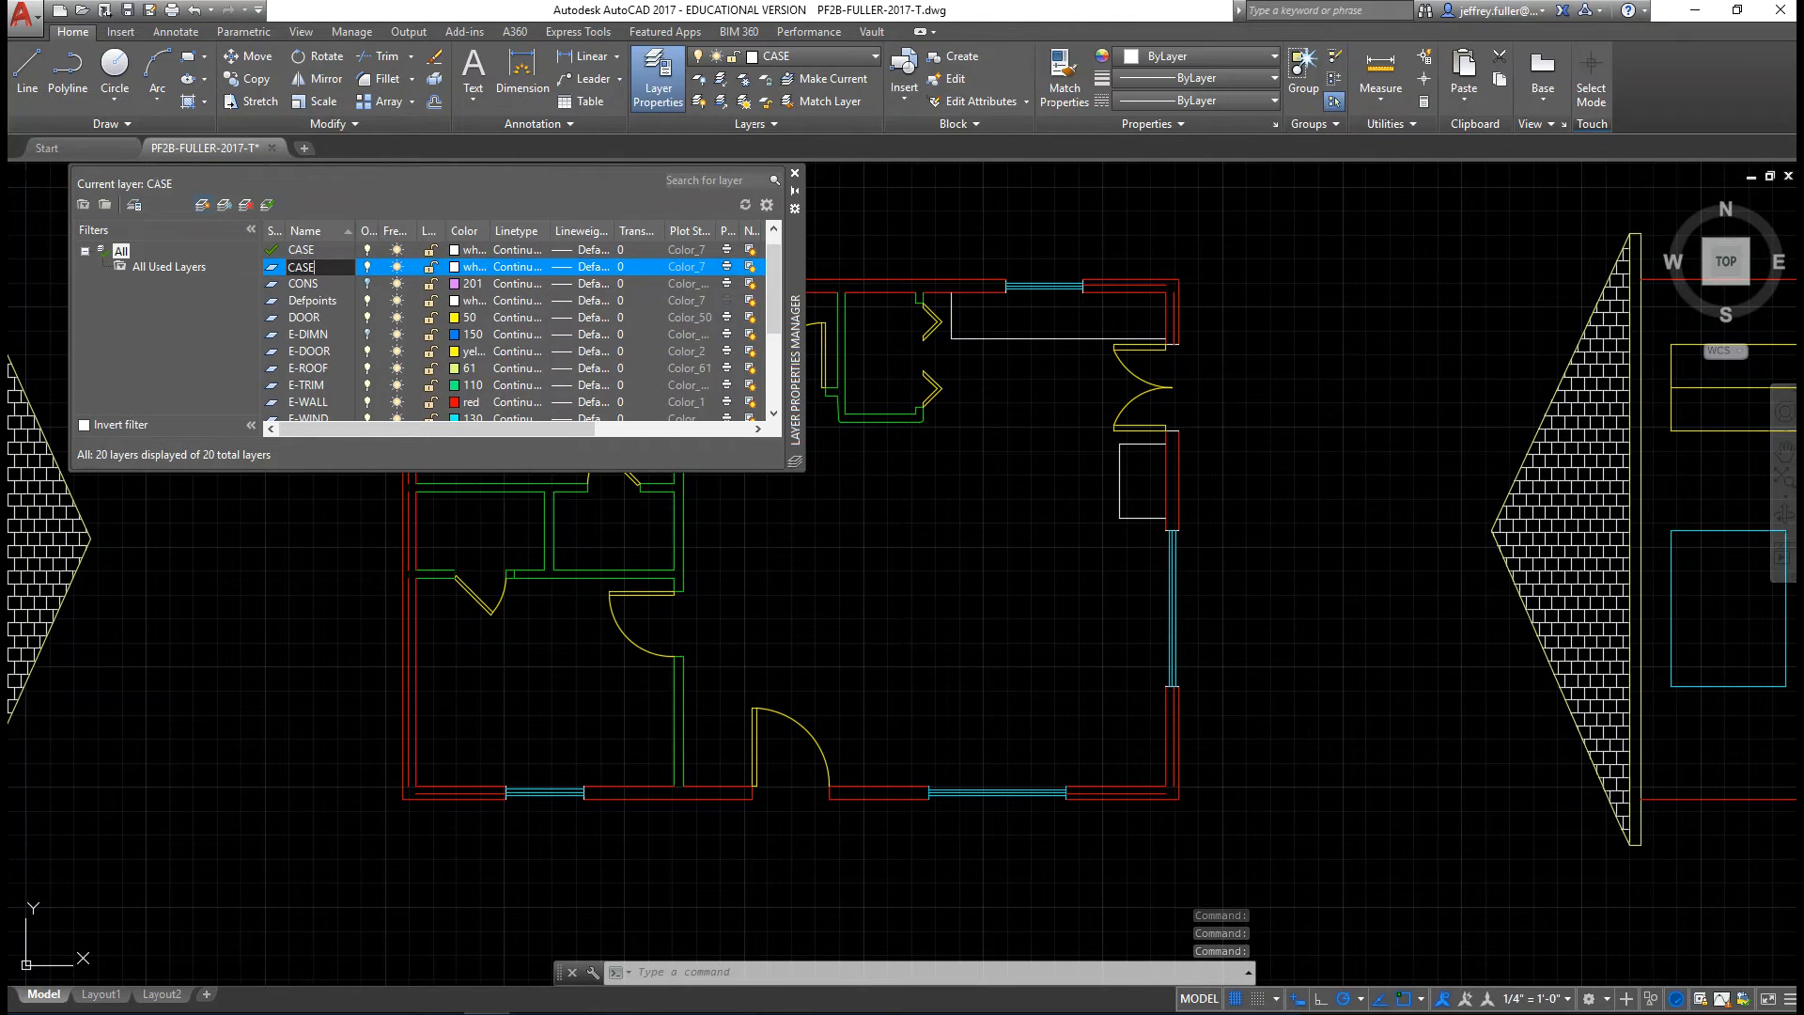
pyautogui.write('-W')
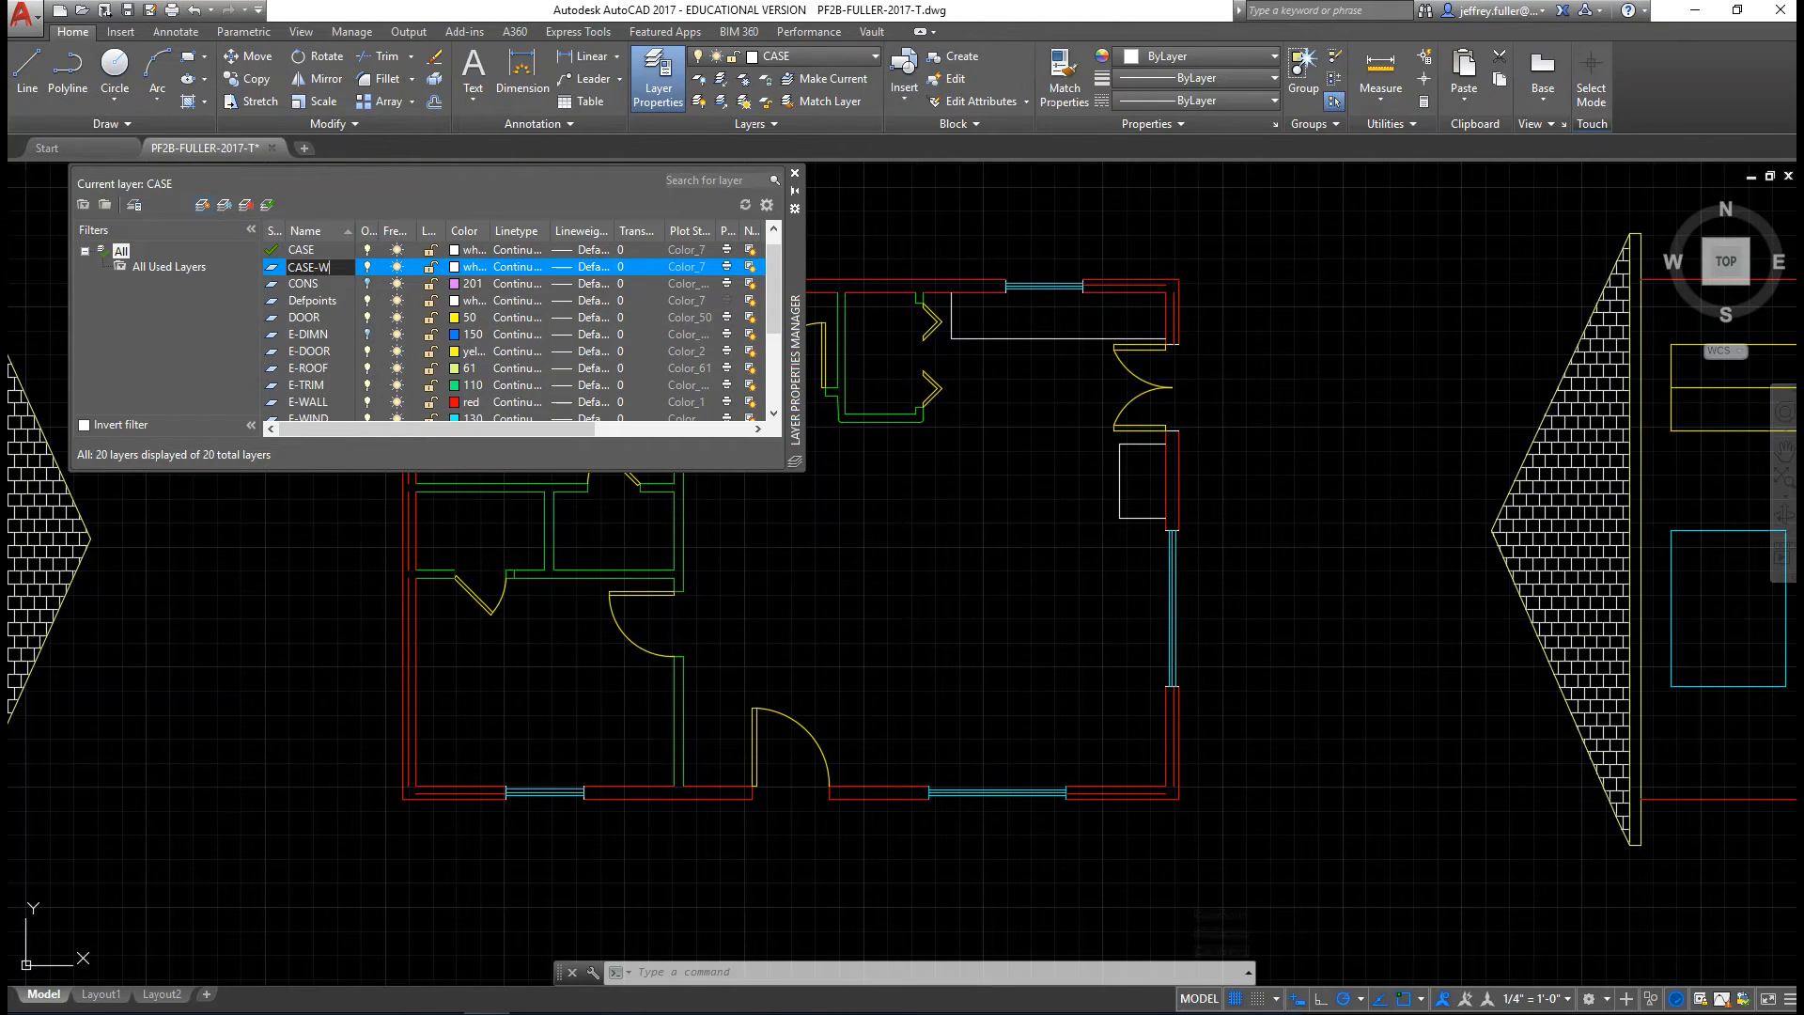
pyautogui.press('Return')
# - Rename the CASE layer as CASE-B
pyautogui.click(291, 267)
pyautogui.doubleClick(310, 250)
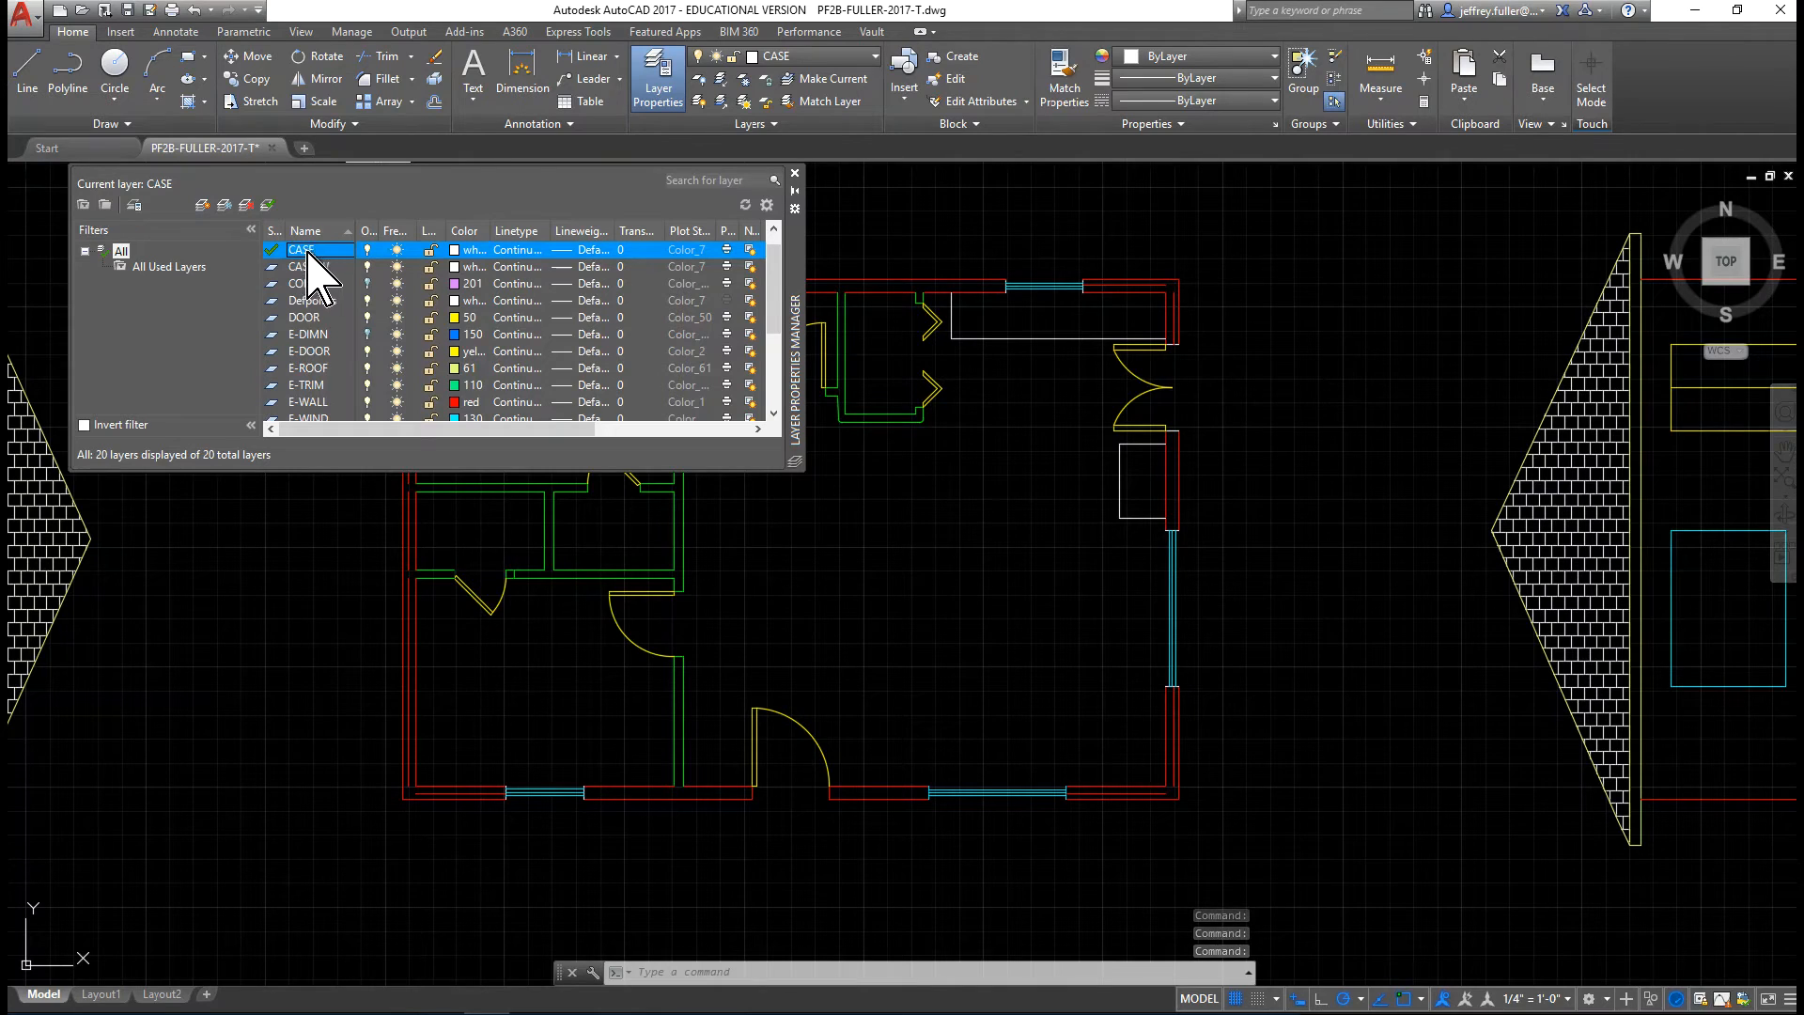
pyautogui.rightClick(316, 251)
pyautogui.click(395, 350)
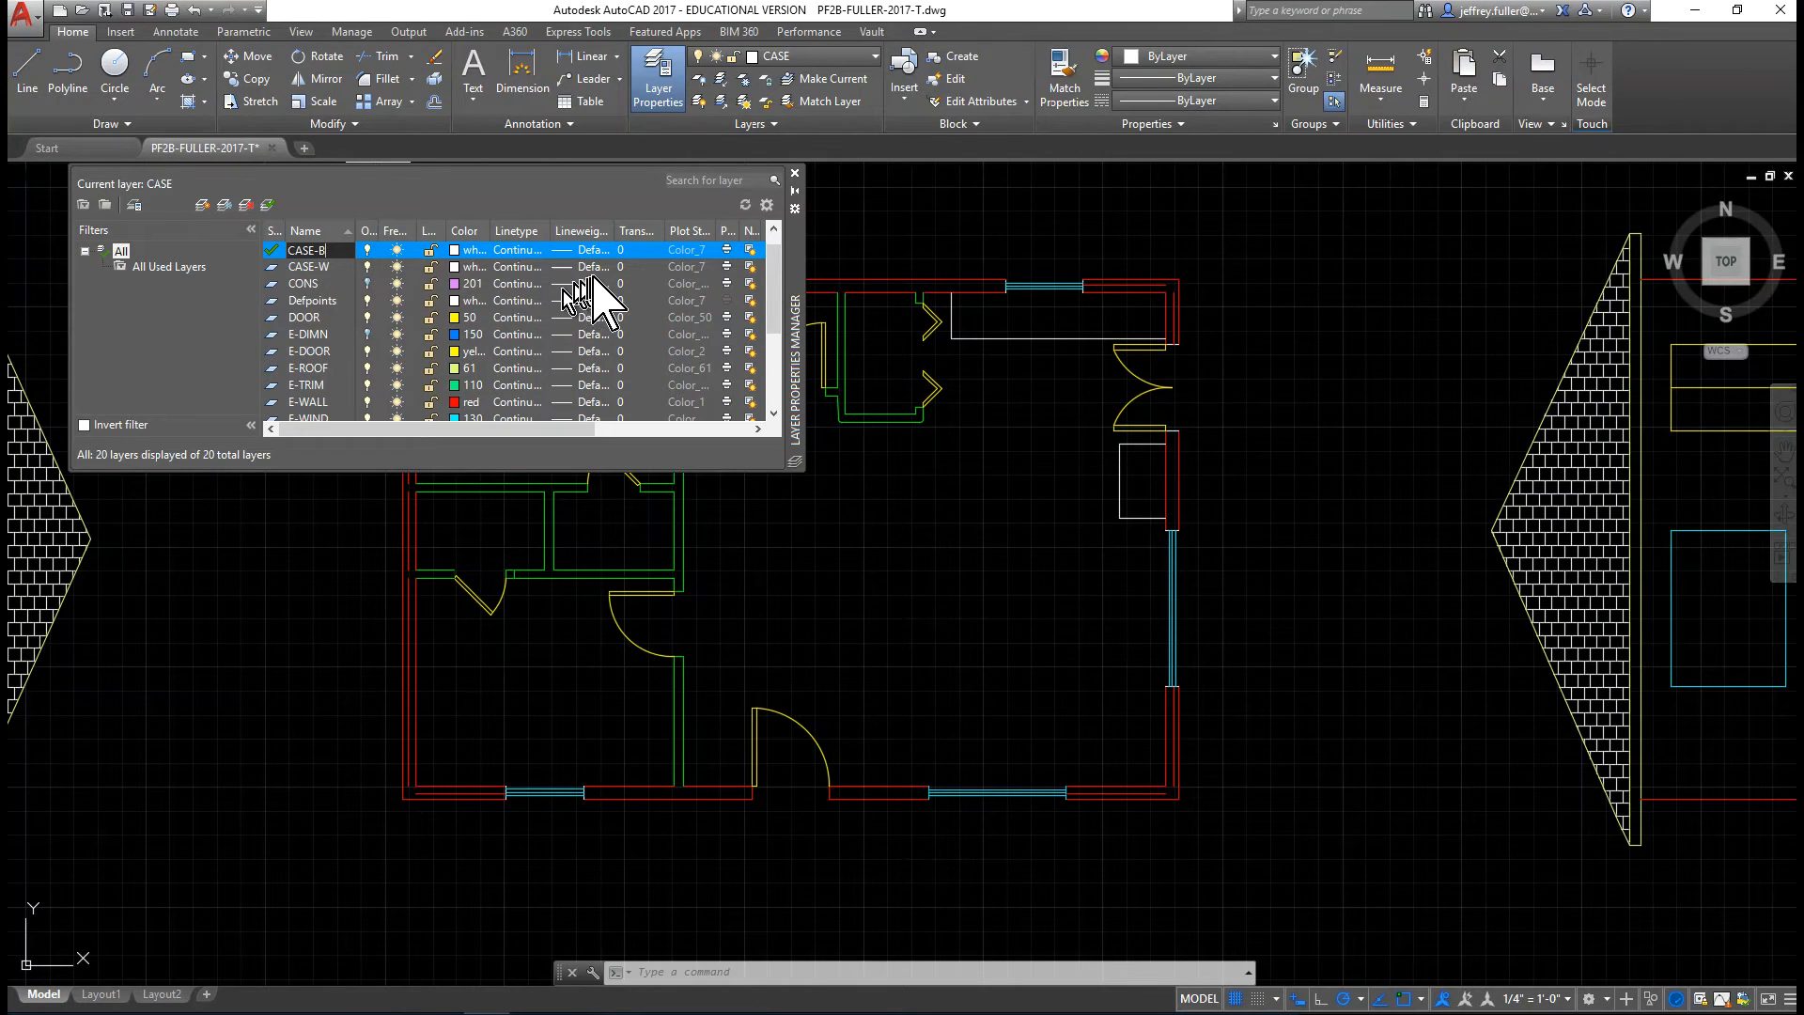
# - Set the CASE-W layer's linetype to DASHED2 and close the layer manager
pyautogui.click(527, 267)
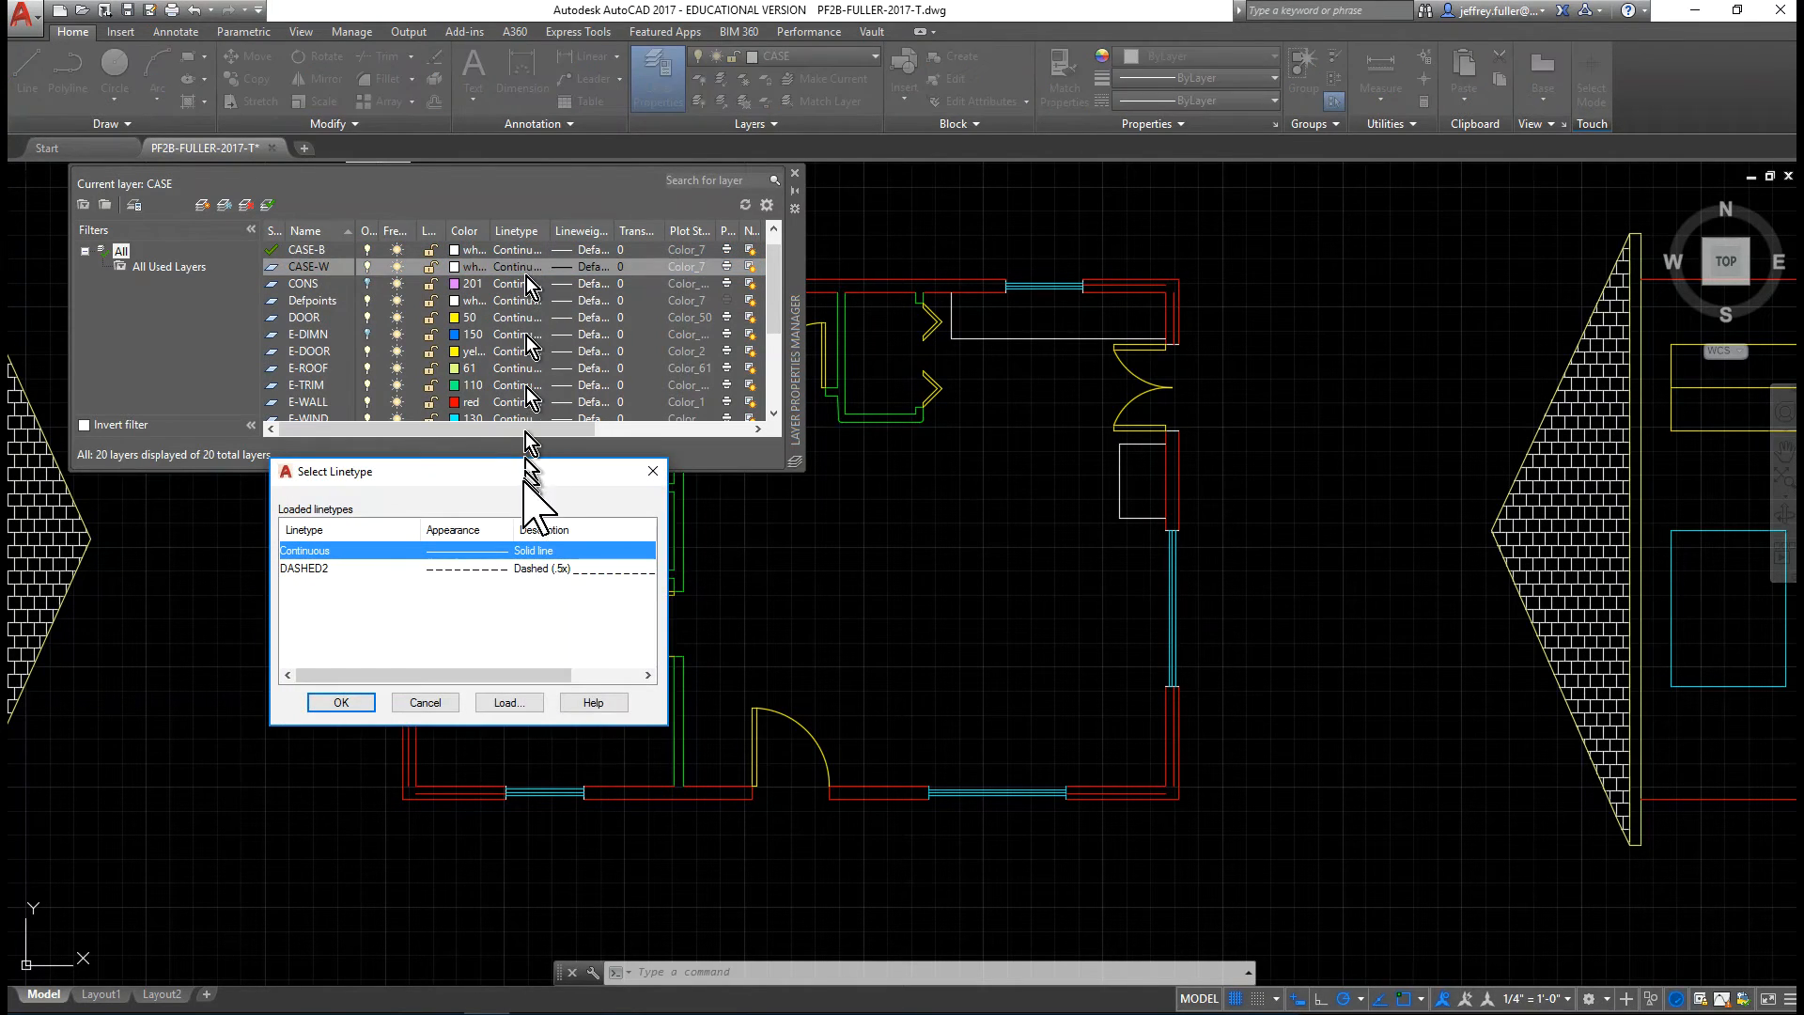
pyautogui.click(519, 568)
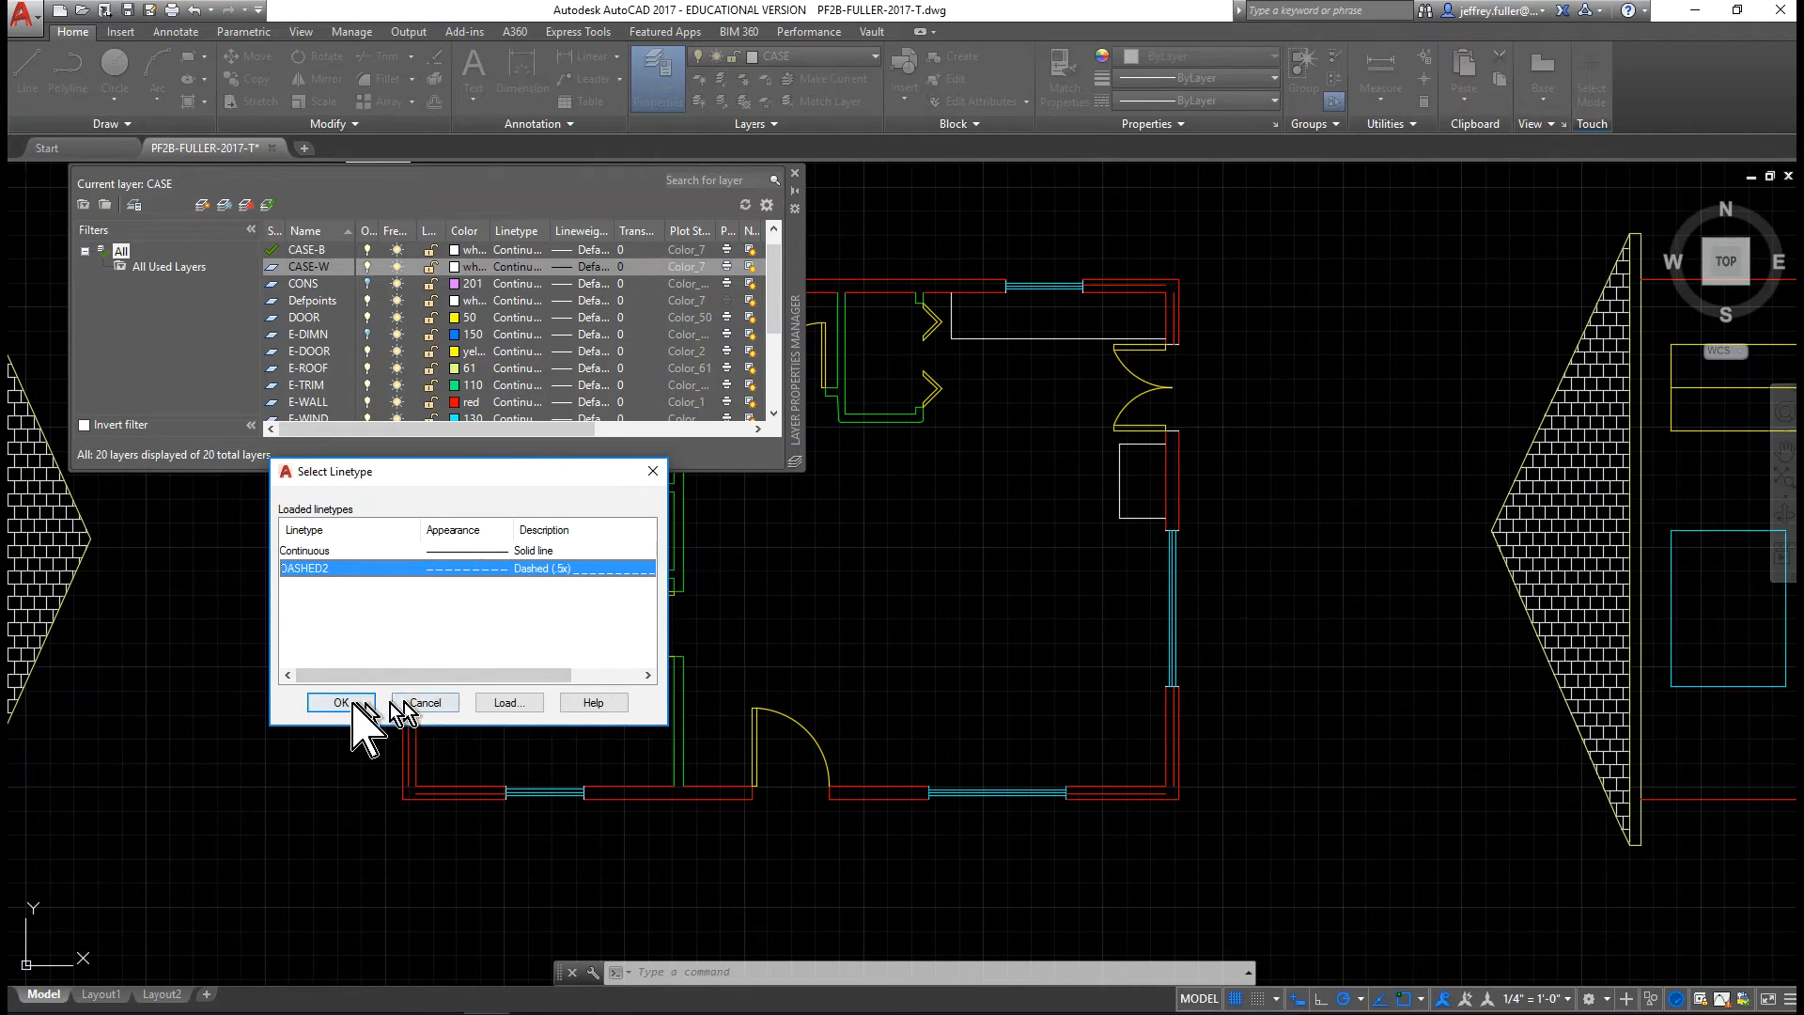
pyautogui.click(352, 705)
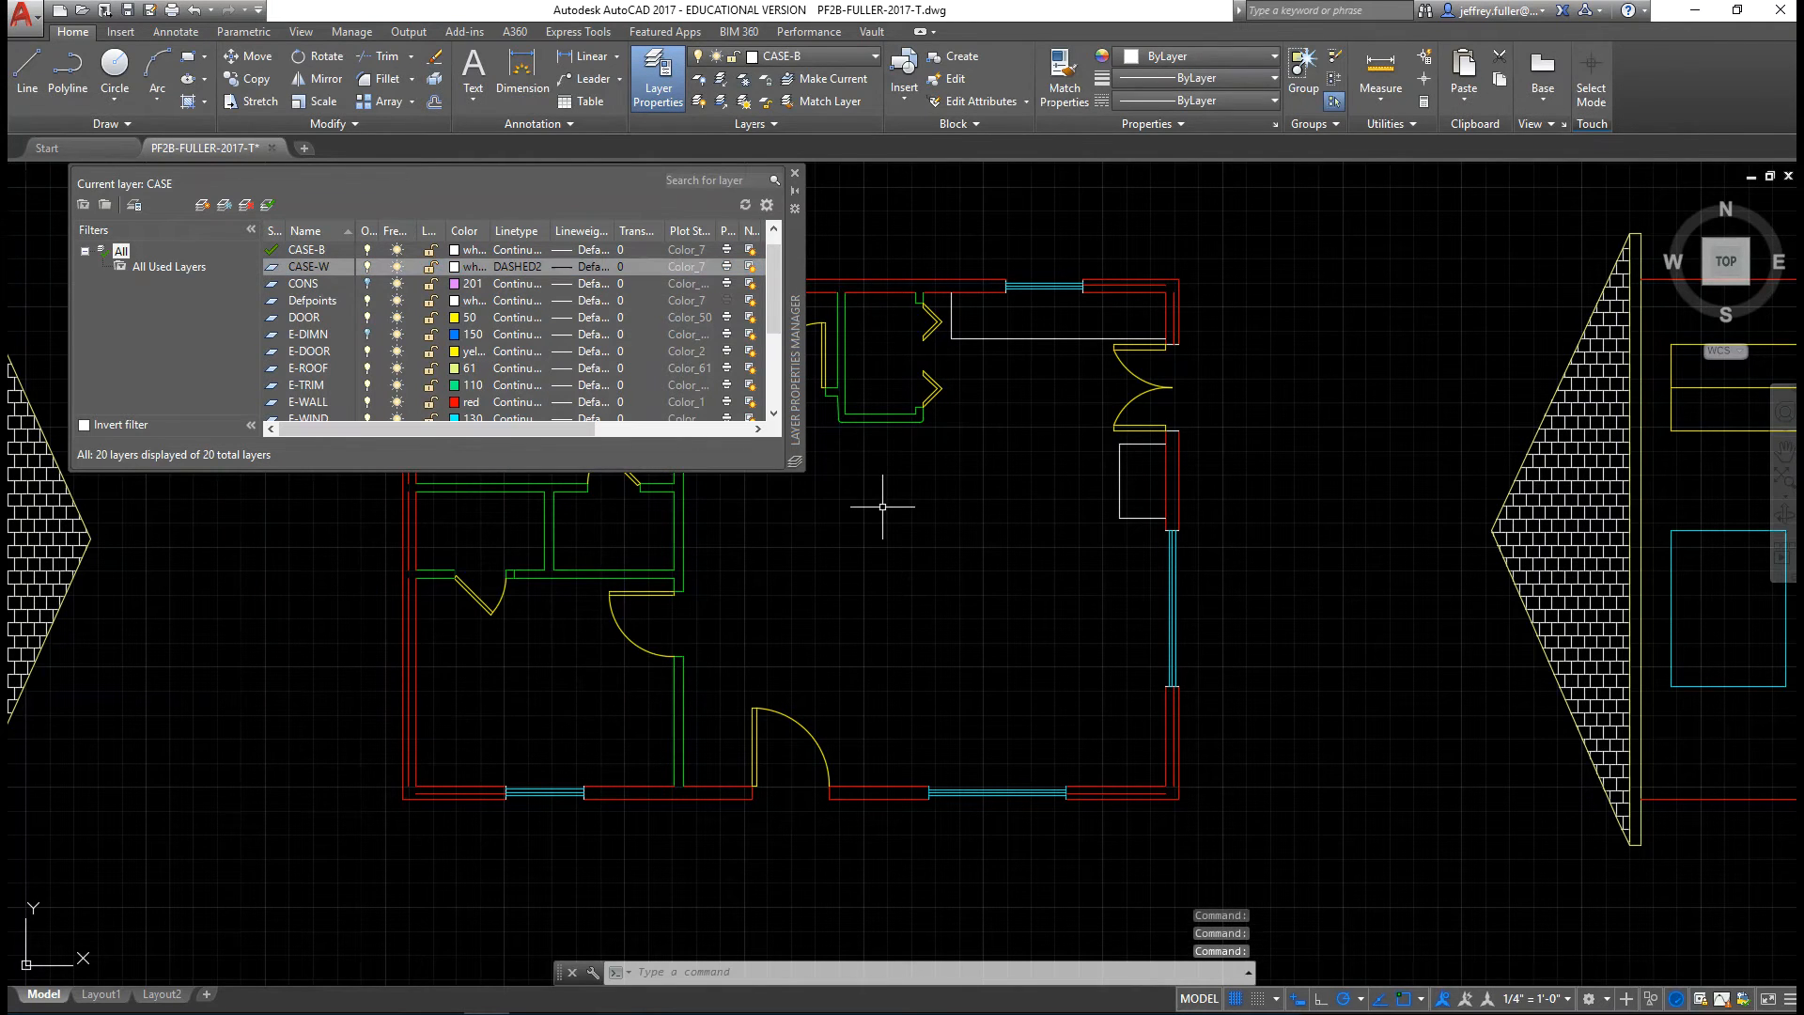
pyautogui.click(795, 173)
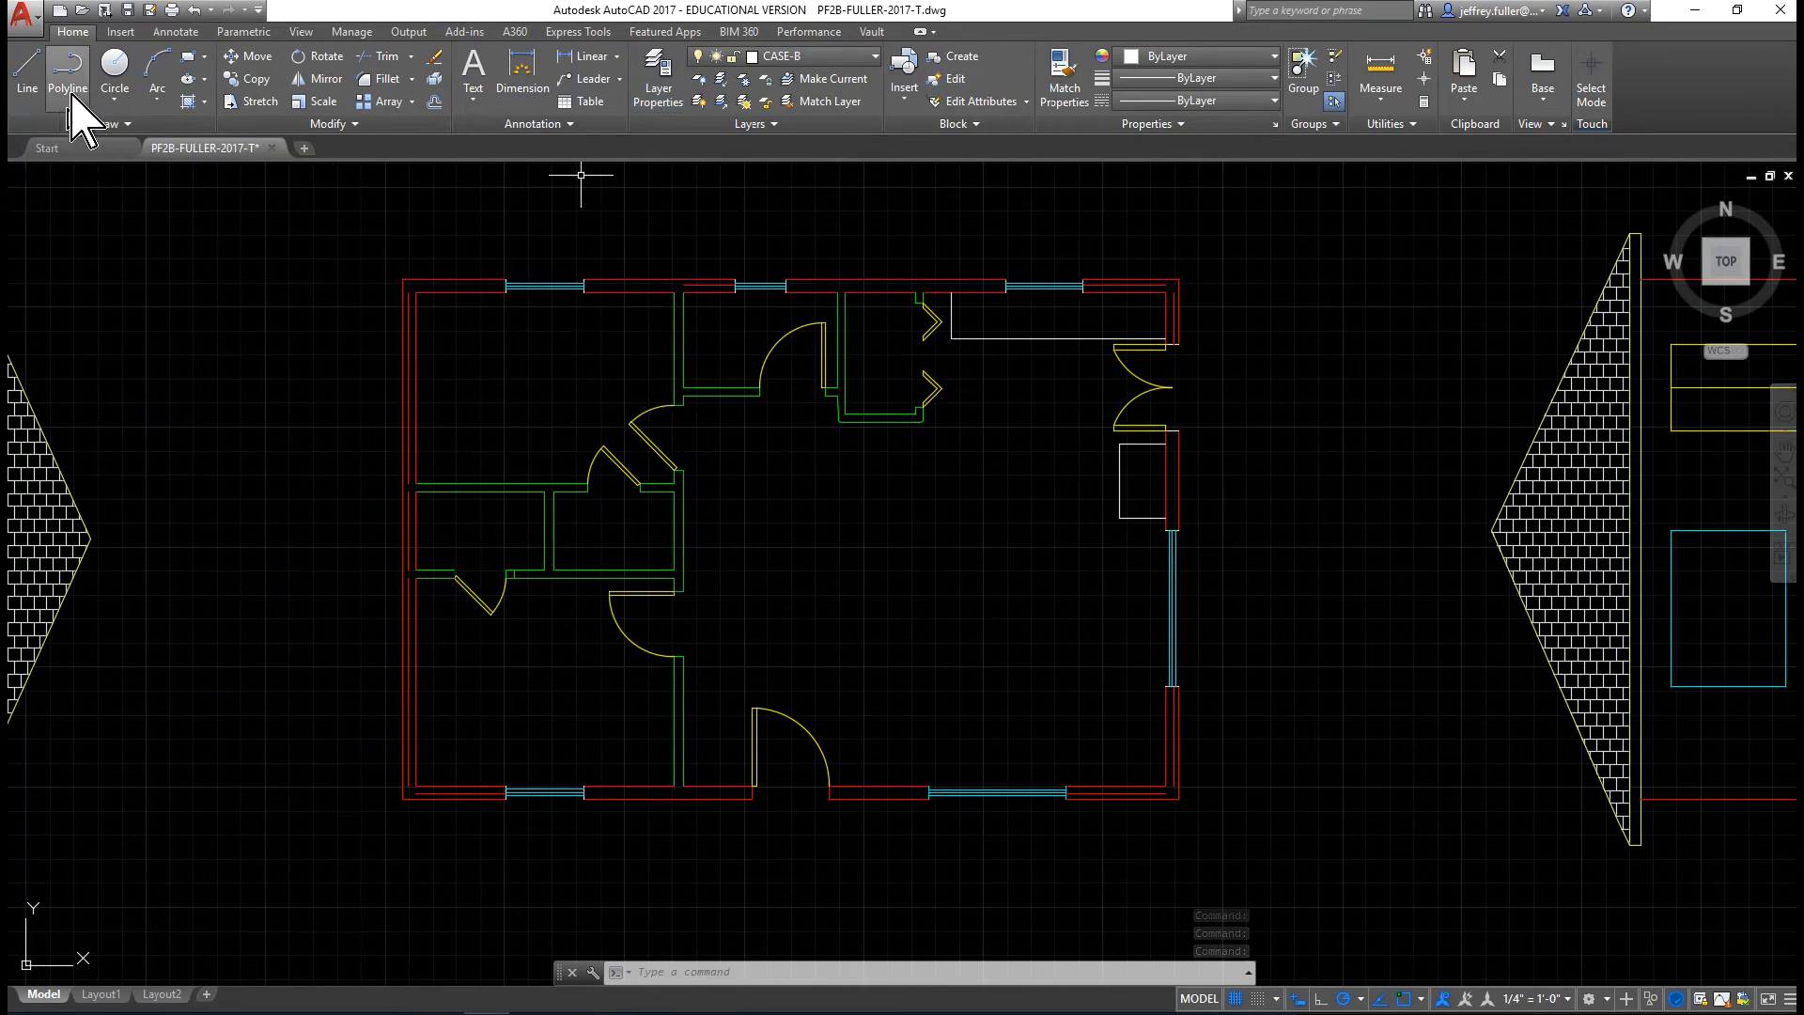
# - Offset both segments of the north casework front line 1' toward the north wall
pyautogui.click(30, 76)
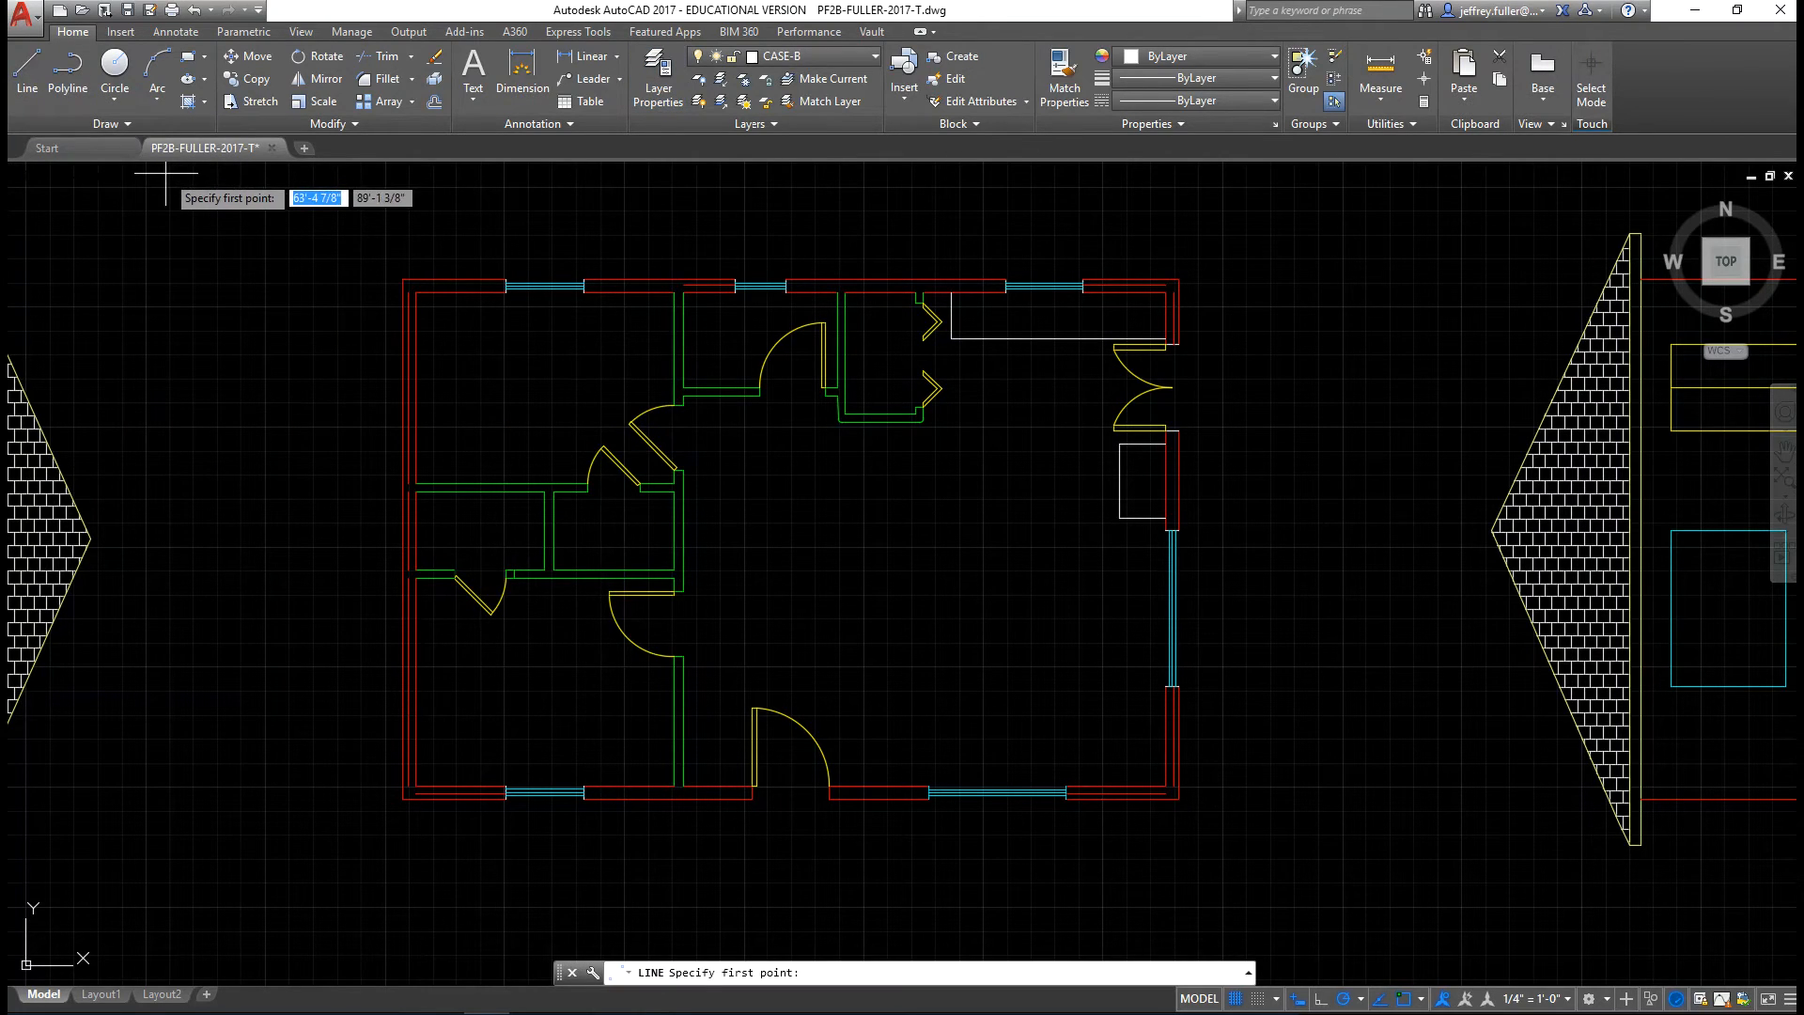
pyautogui.press('Escape')
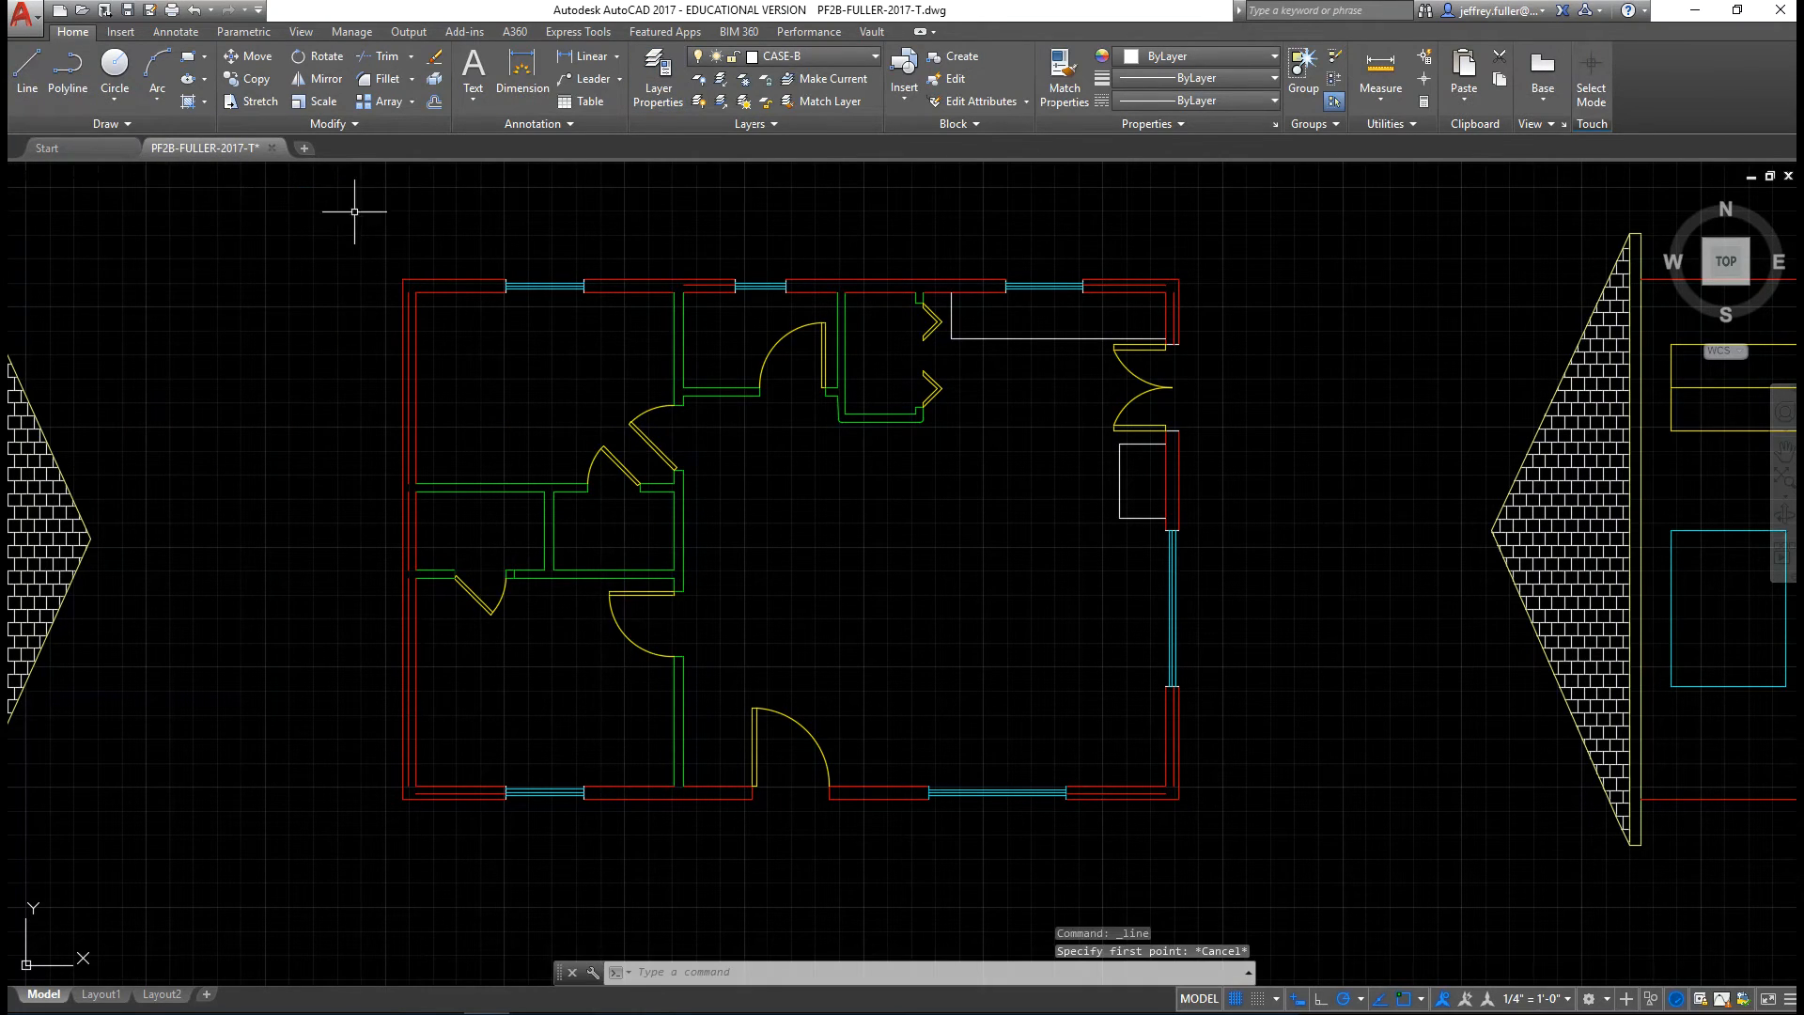
pyautogui.click(1005, 339)
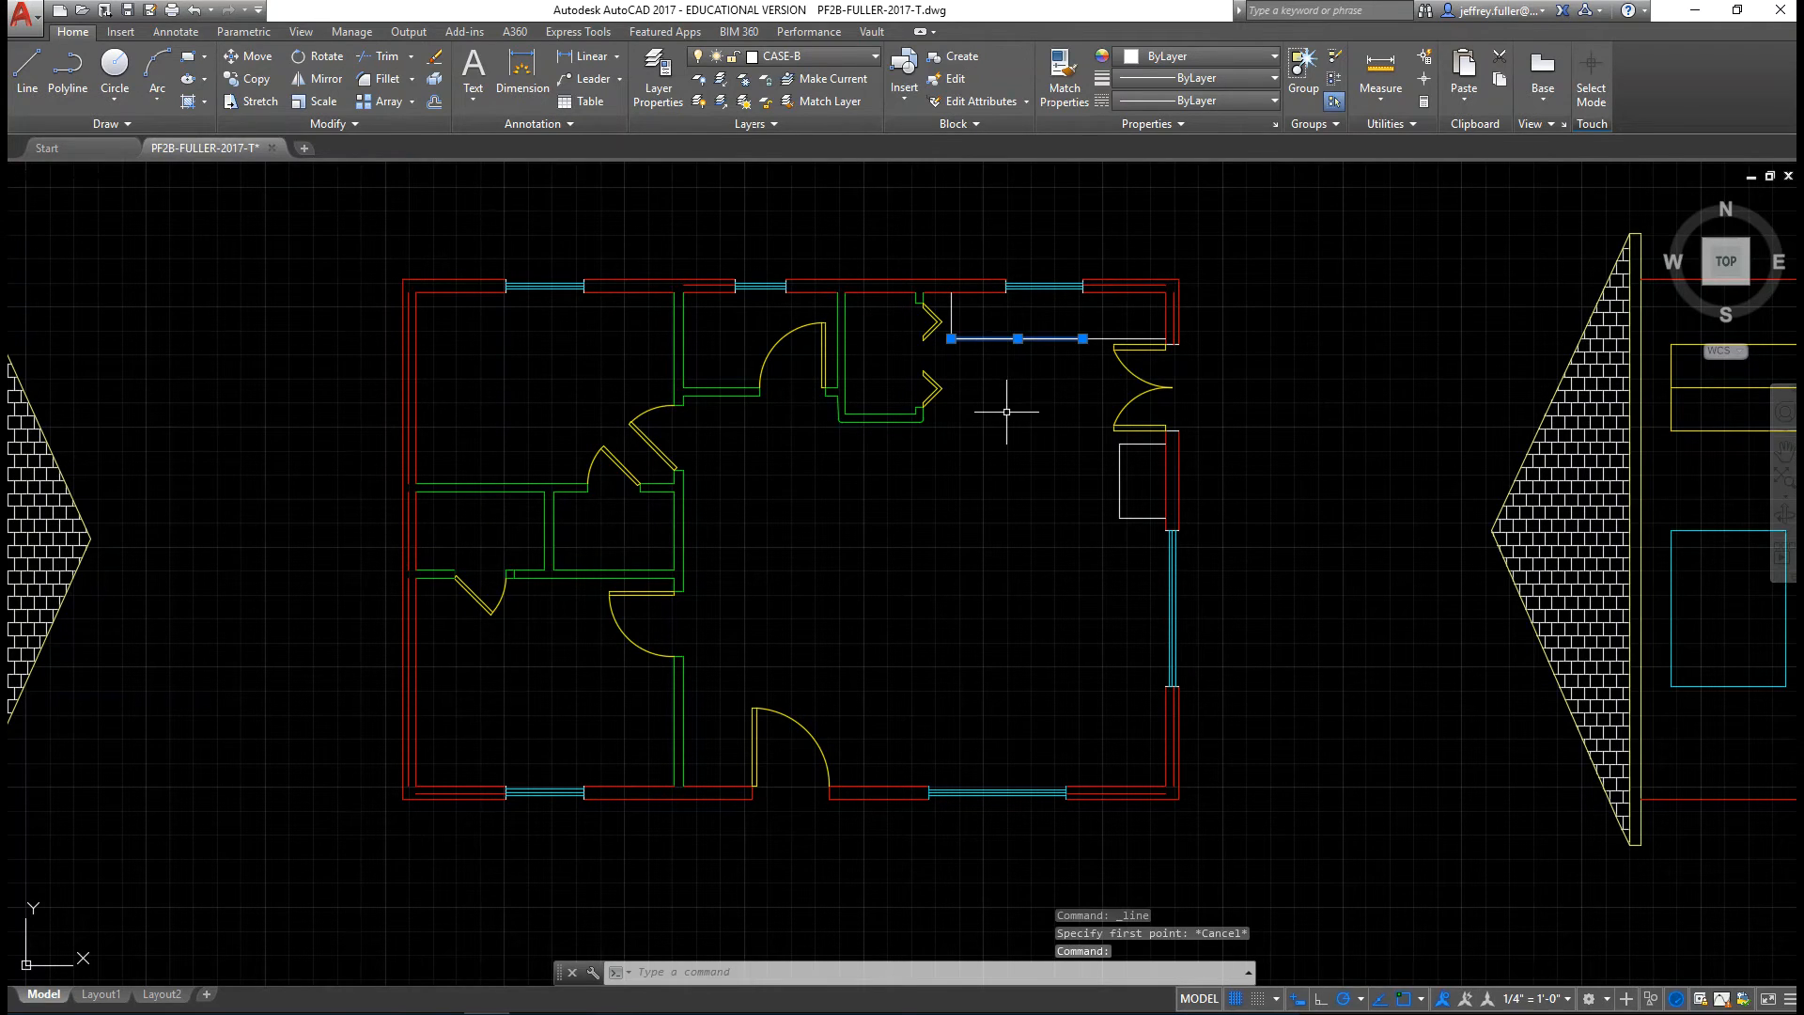
pyautogui.click(435, 103)
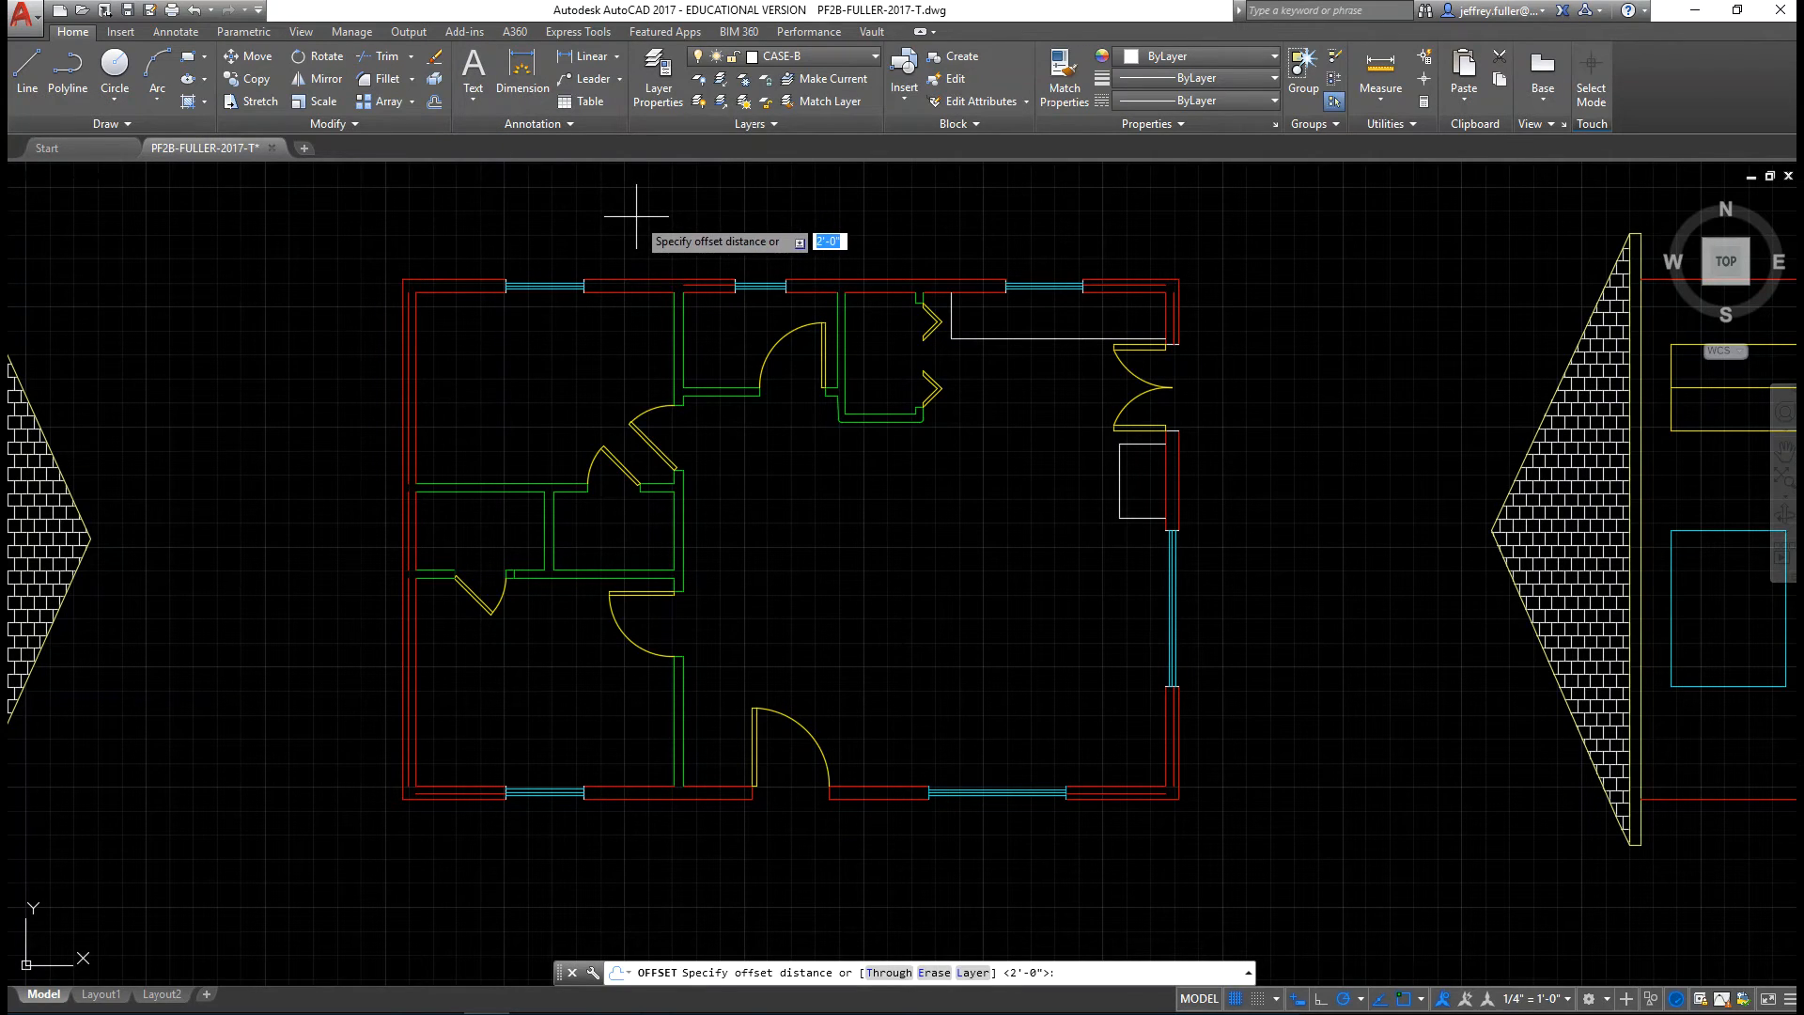
pyautogui.write("1'")
pyautogui.press('Return')
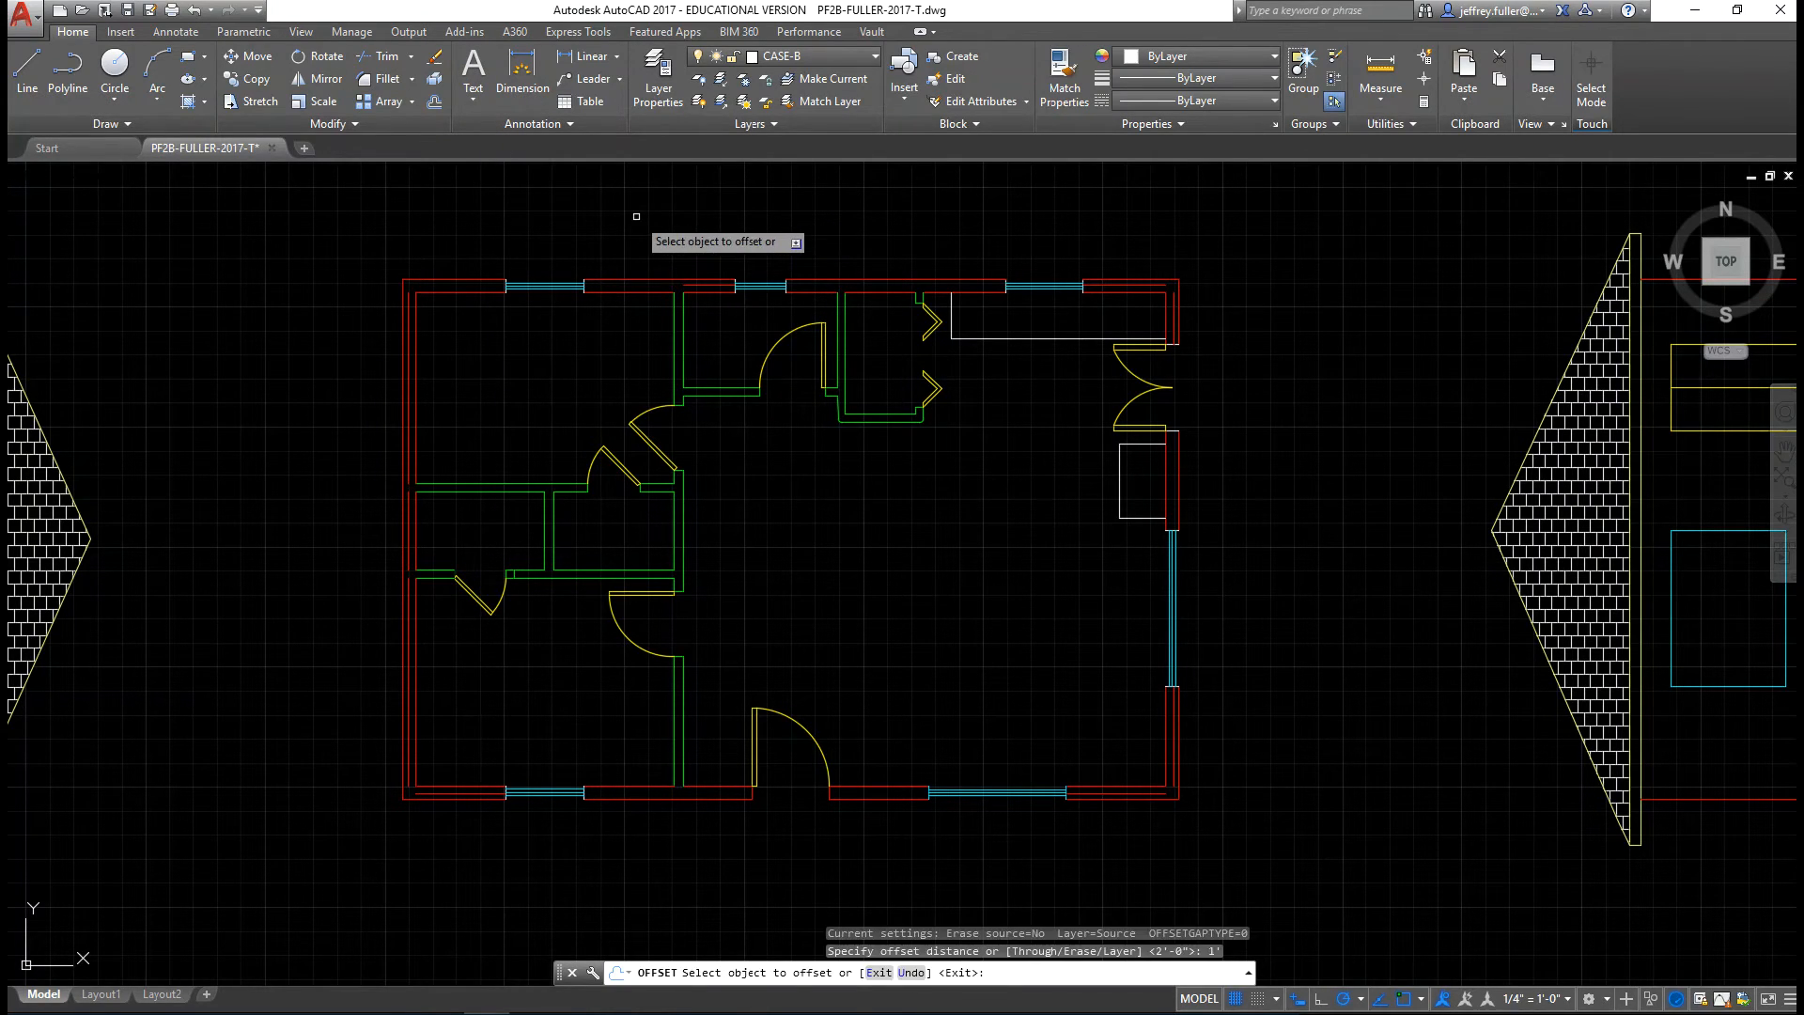
pyautogui.click(1008, 340)
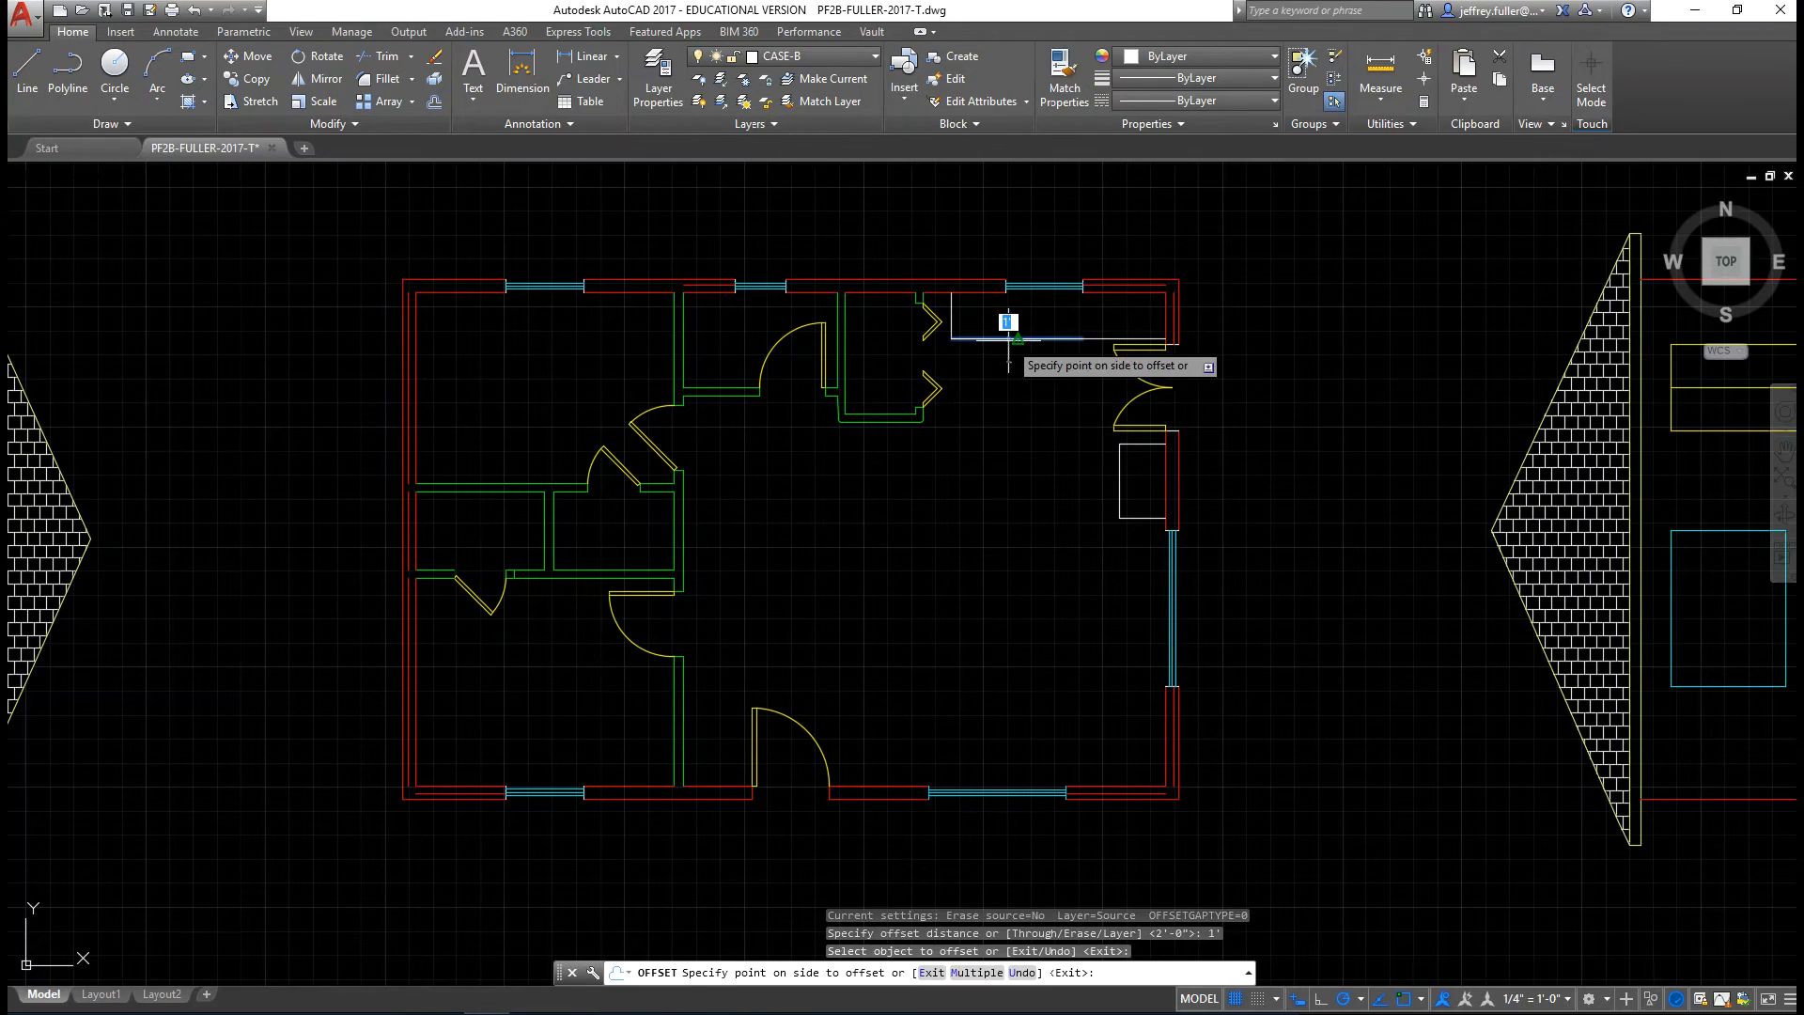
pyautogui.click(1026, 291)
pyautogui.click(1109, 338)
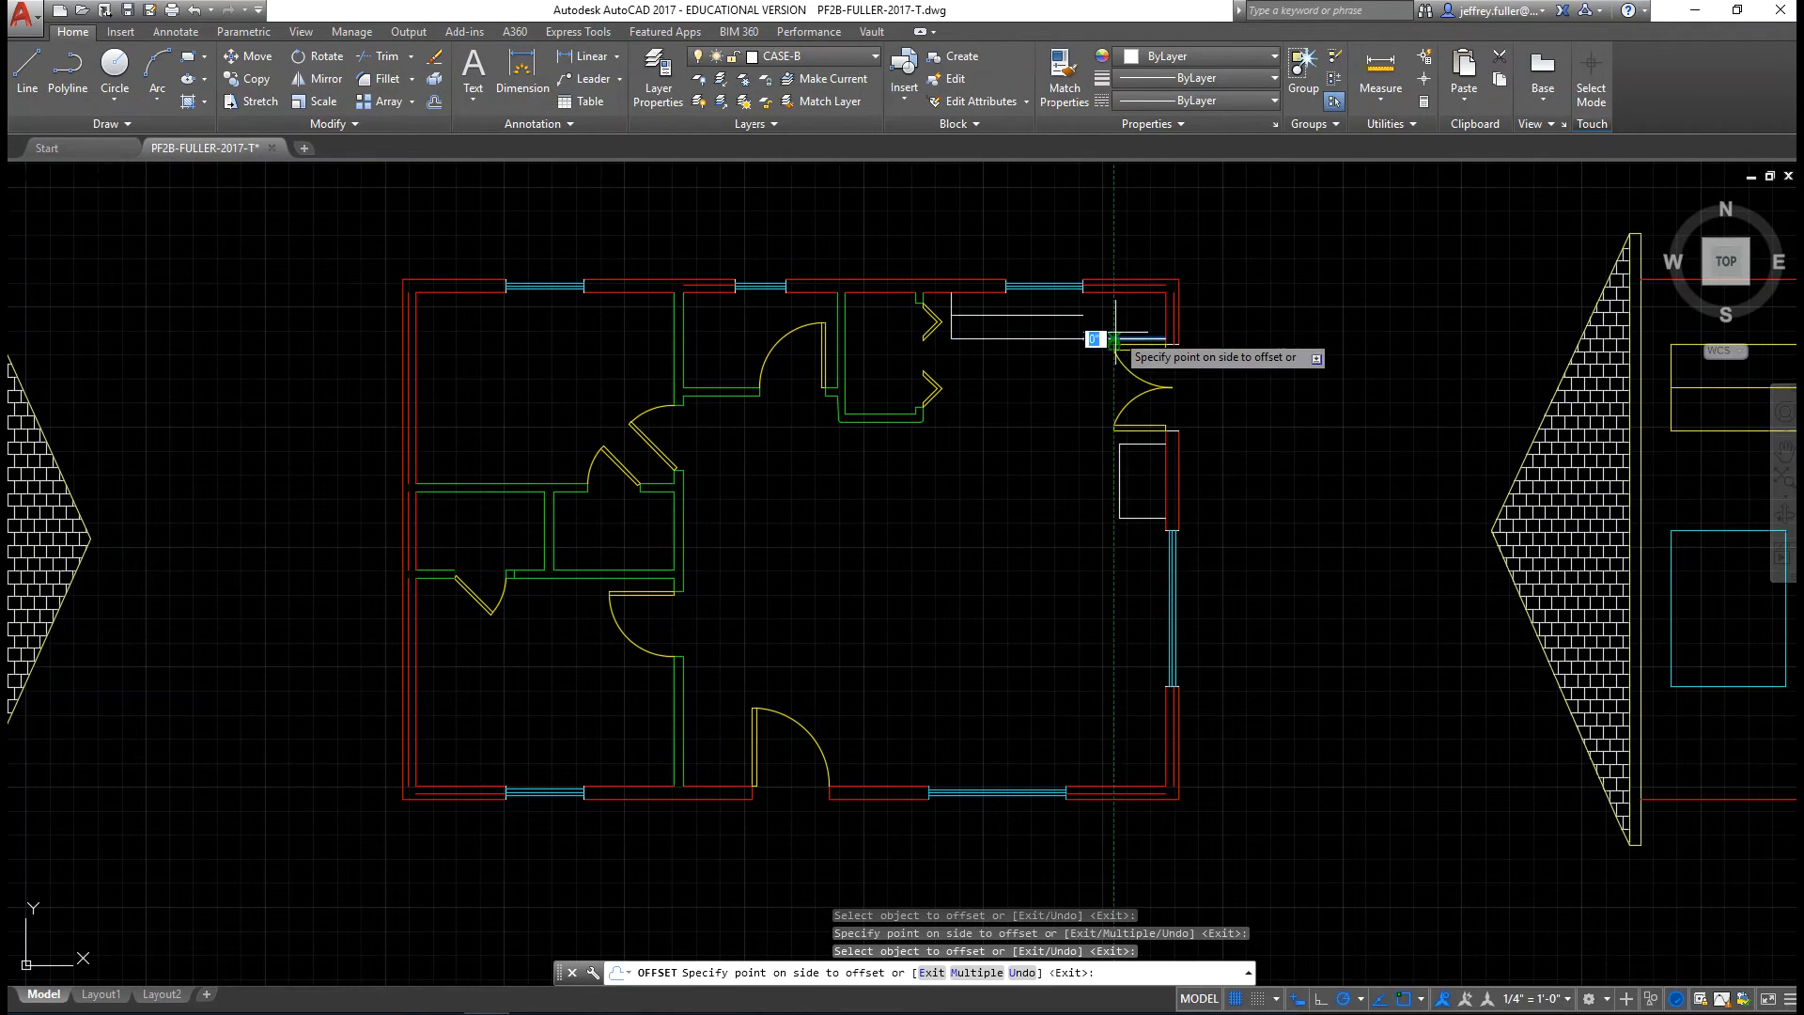
pyautogui.click(1112, 314)
# - Offset the east casework front line toward the east wall by the same 1' distance
pyautogui.click(1120, 478)
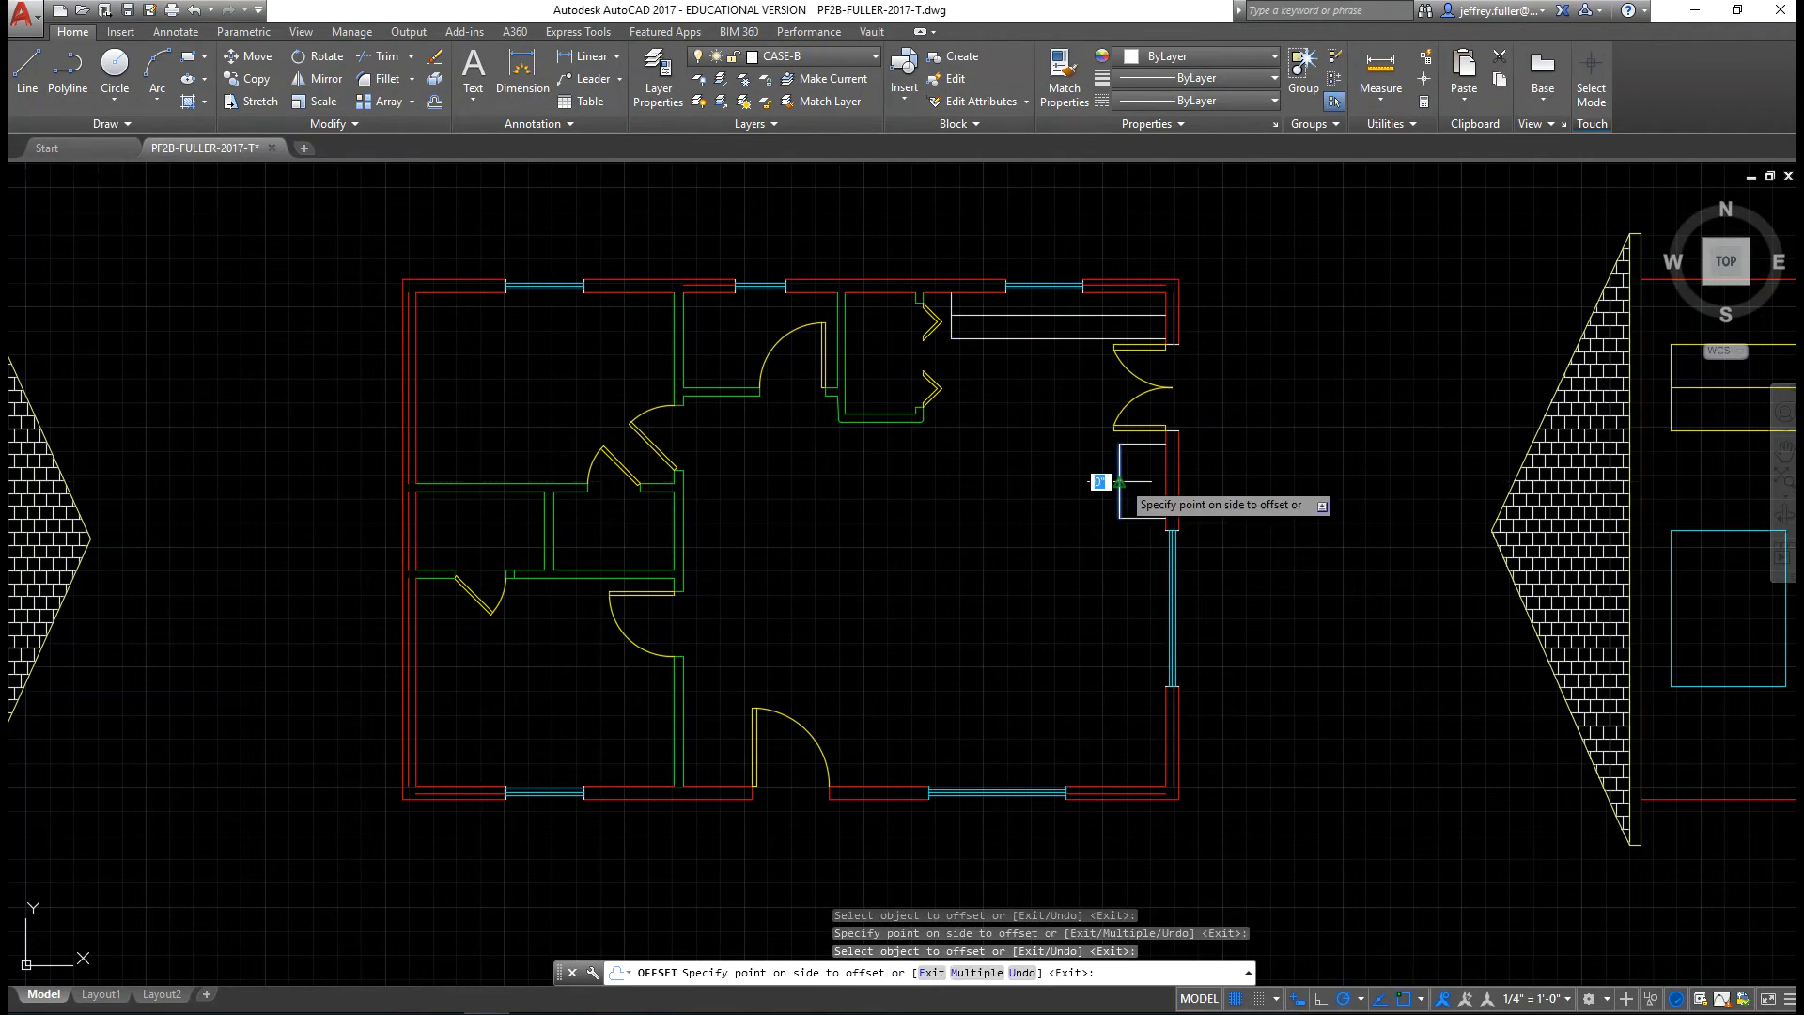
pyautogui.click(1208, 488)
pyautogui.press('Escape')
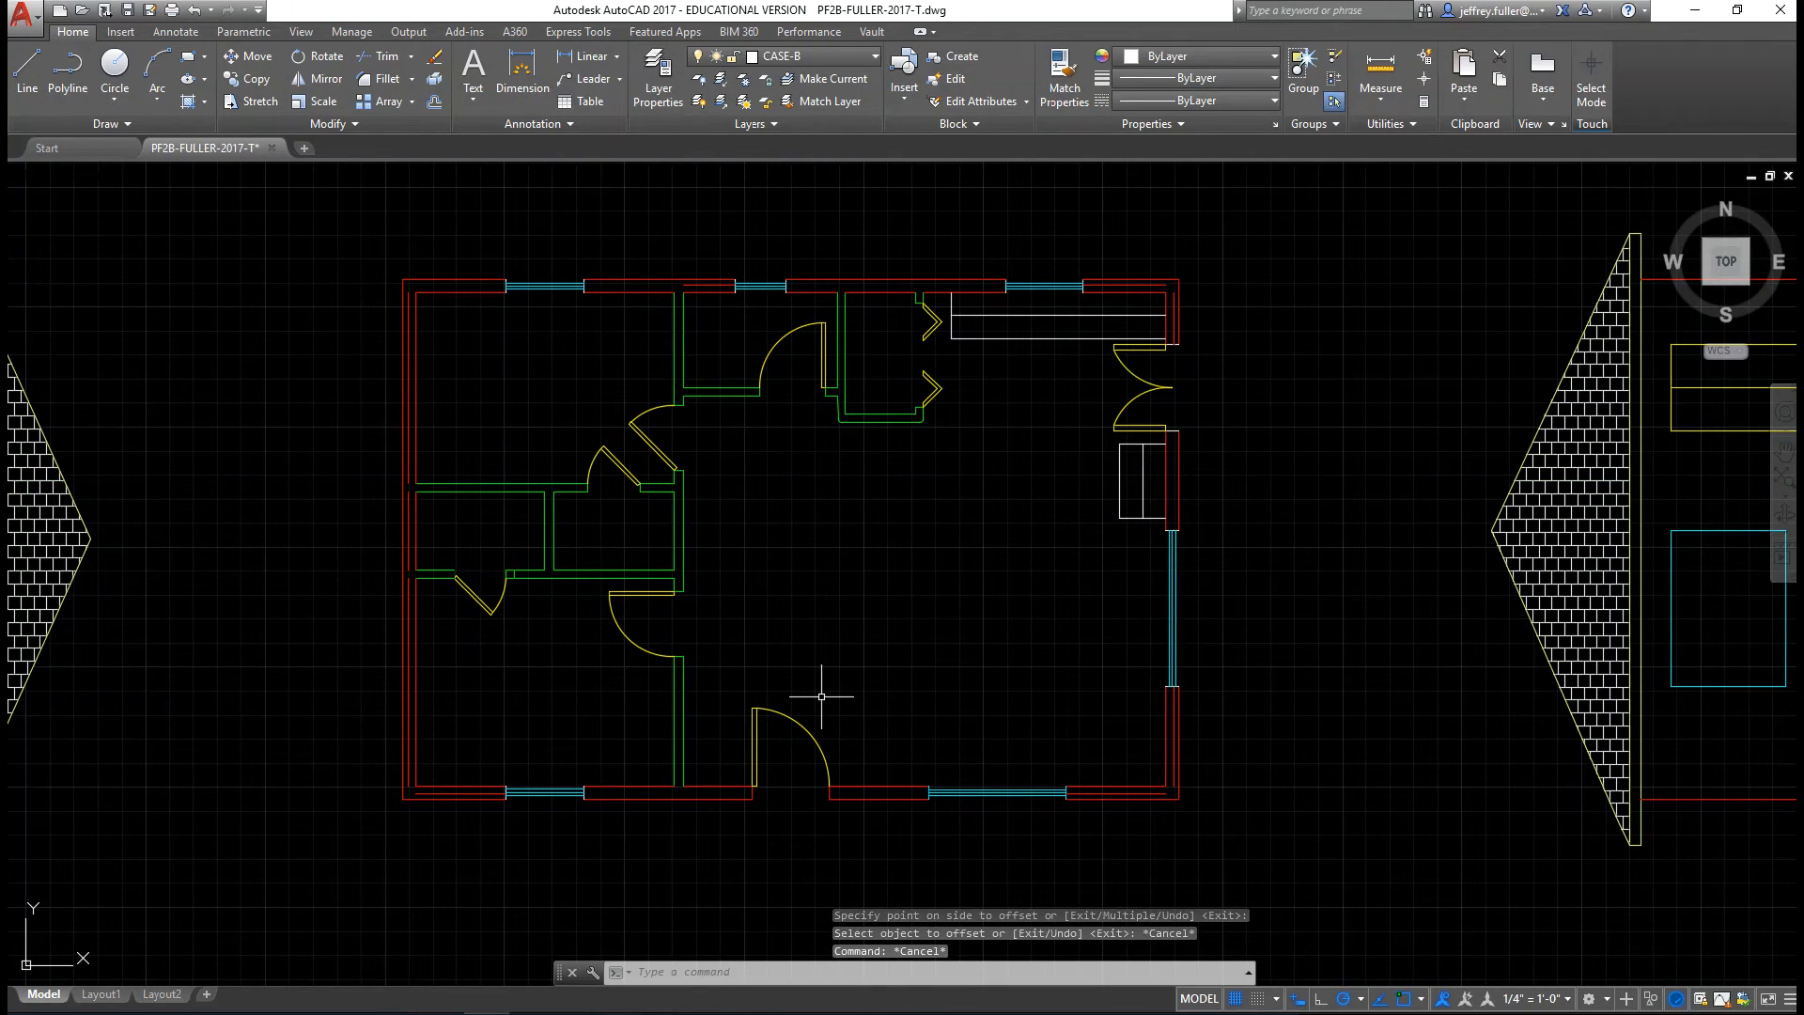
# - Move the two north offset lines and the east offset line to the CASE-W layer
pyautogui.click(1028, 315)
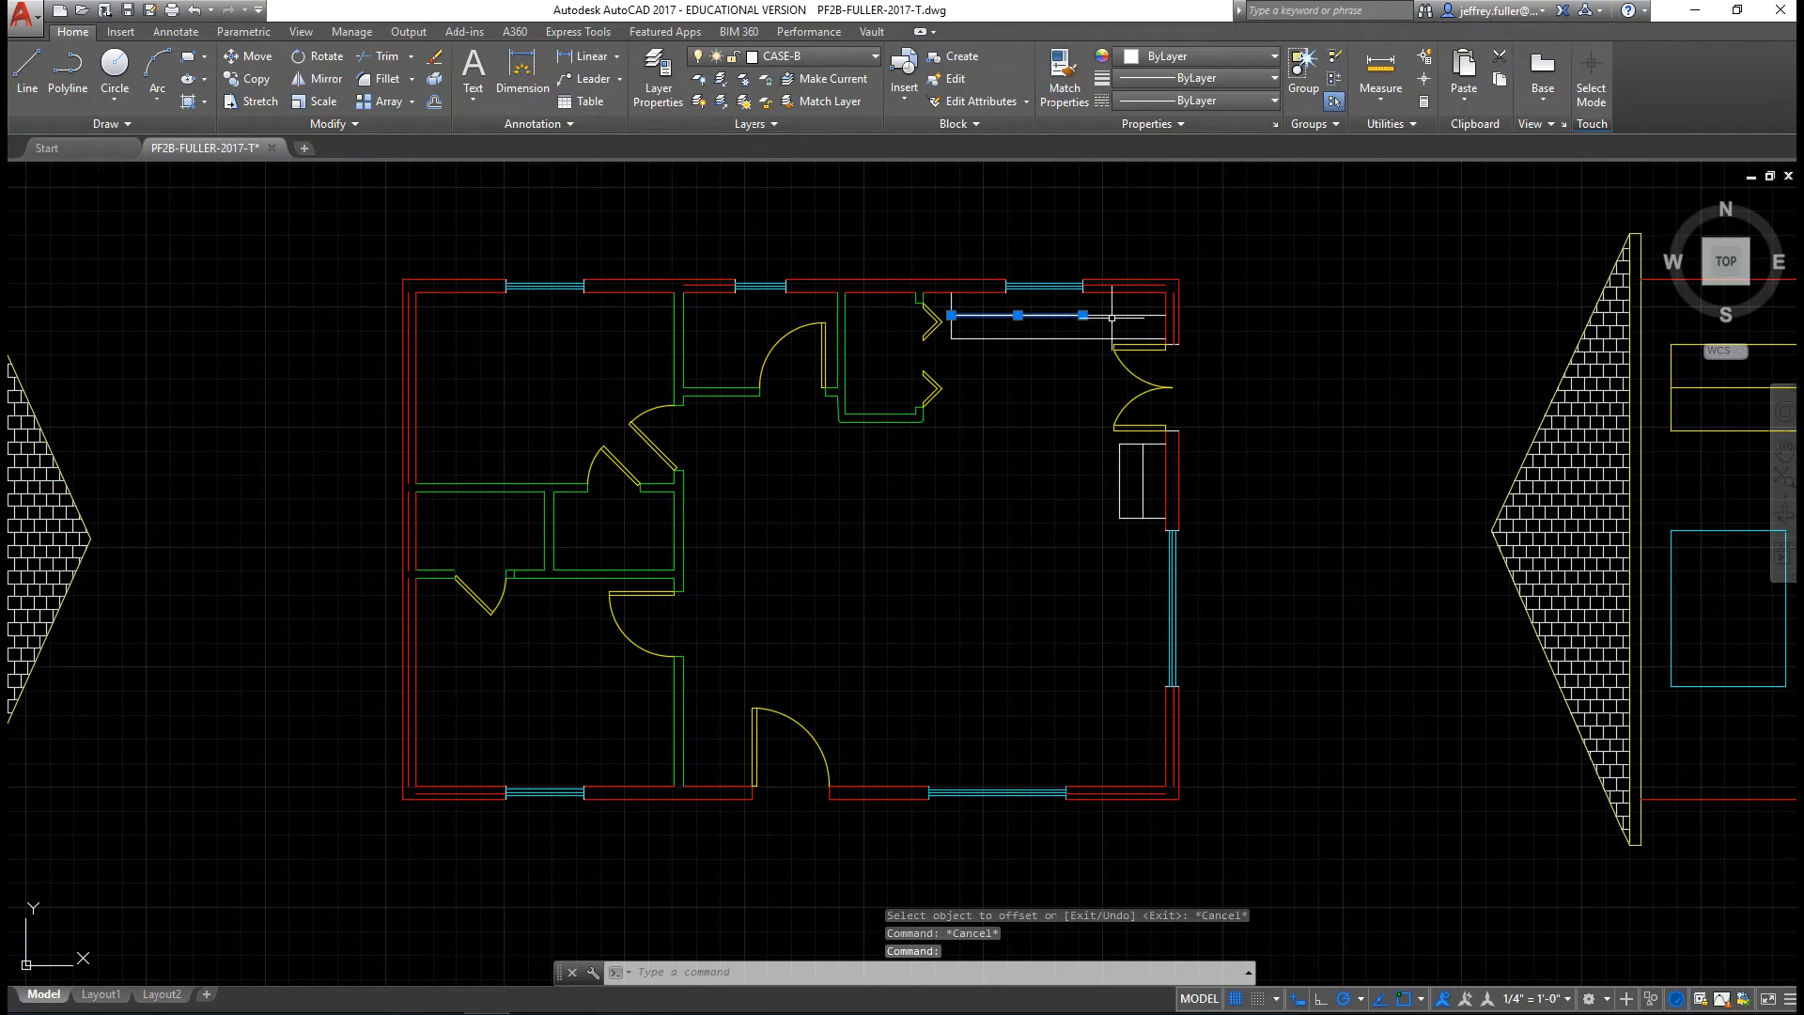
pyautogui.click(1119, 315)
pyautogui.click(1143, 478)
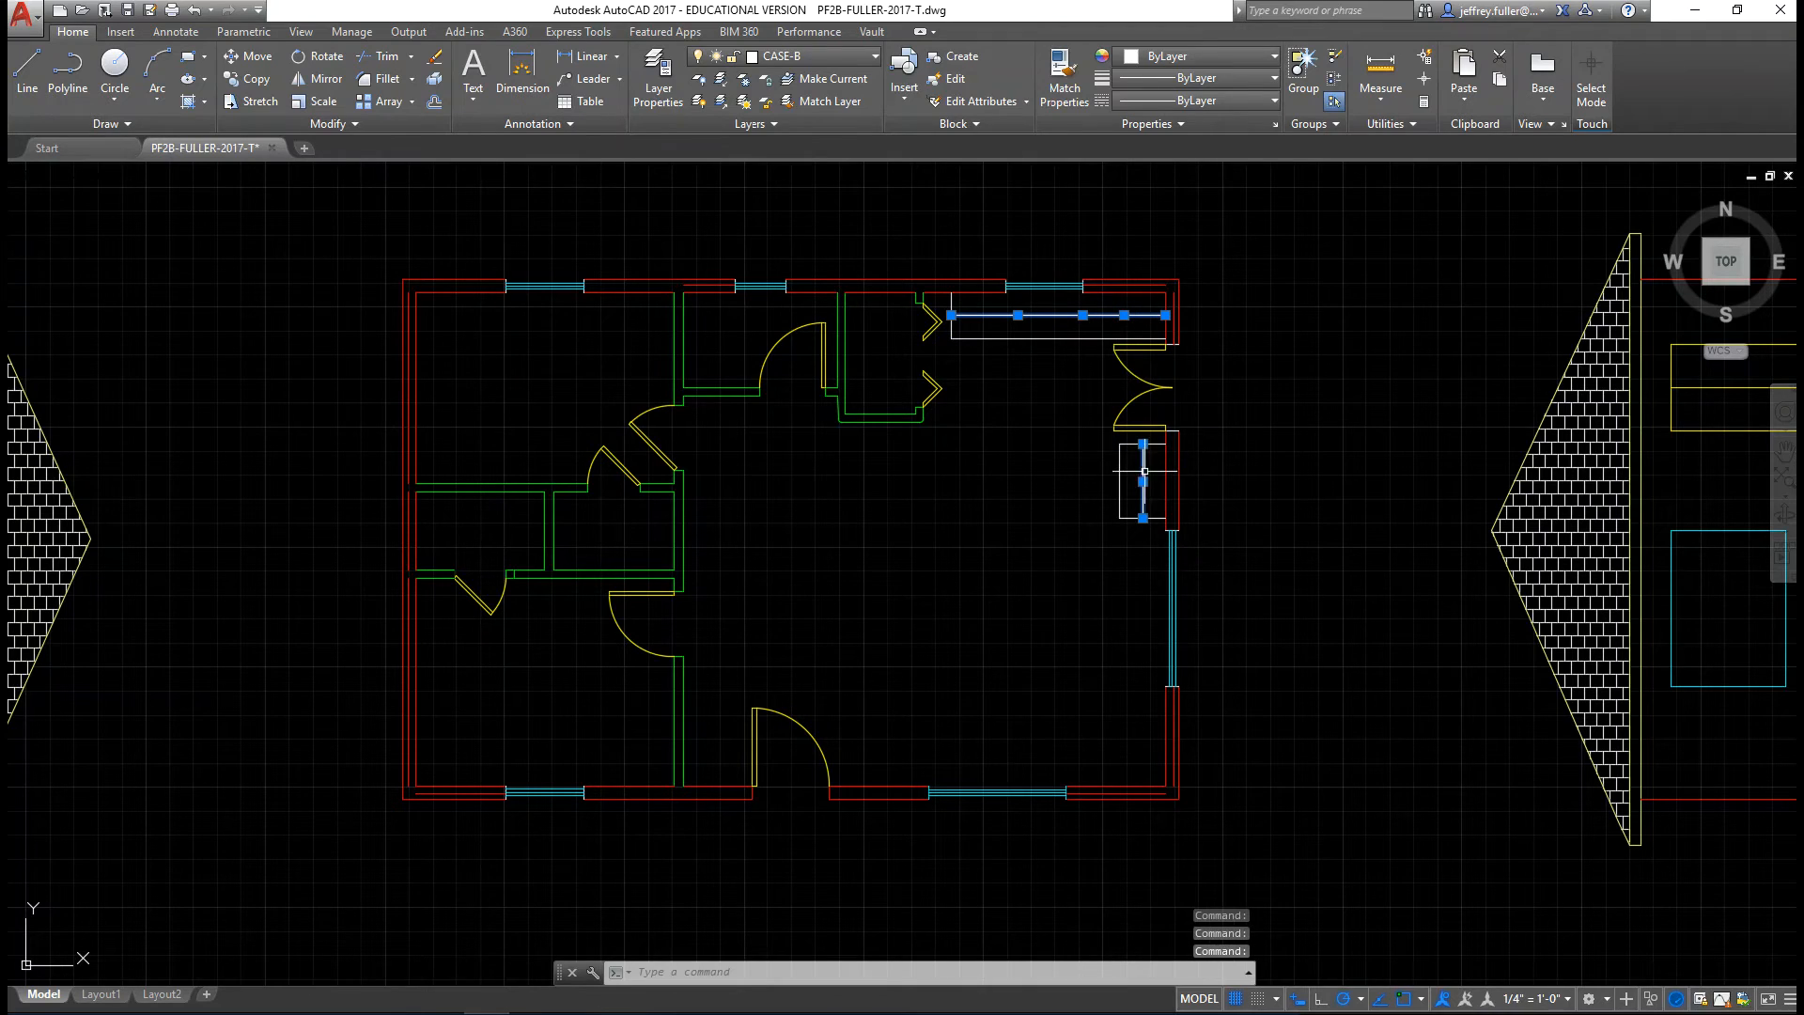
pyautogui.click(863, 58)
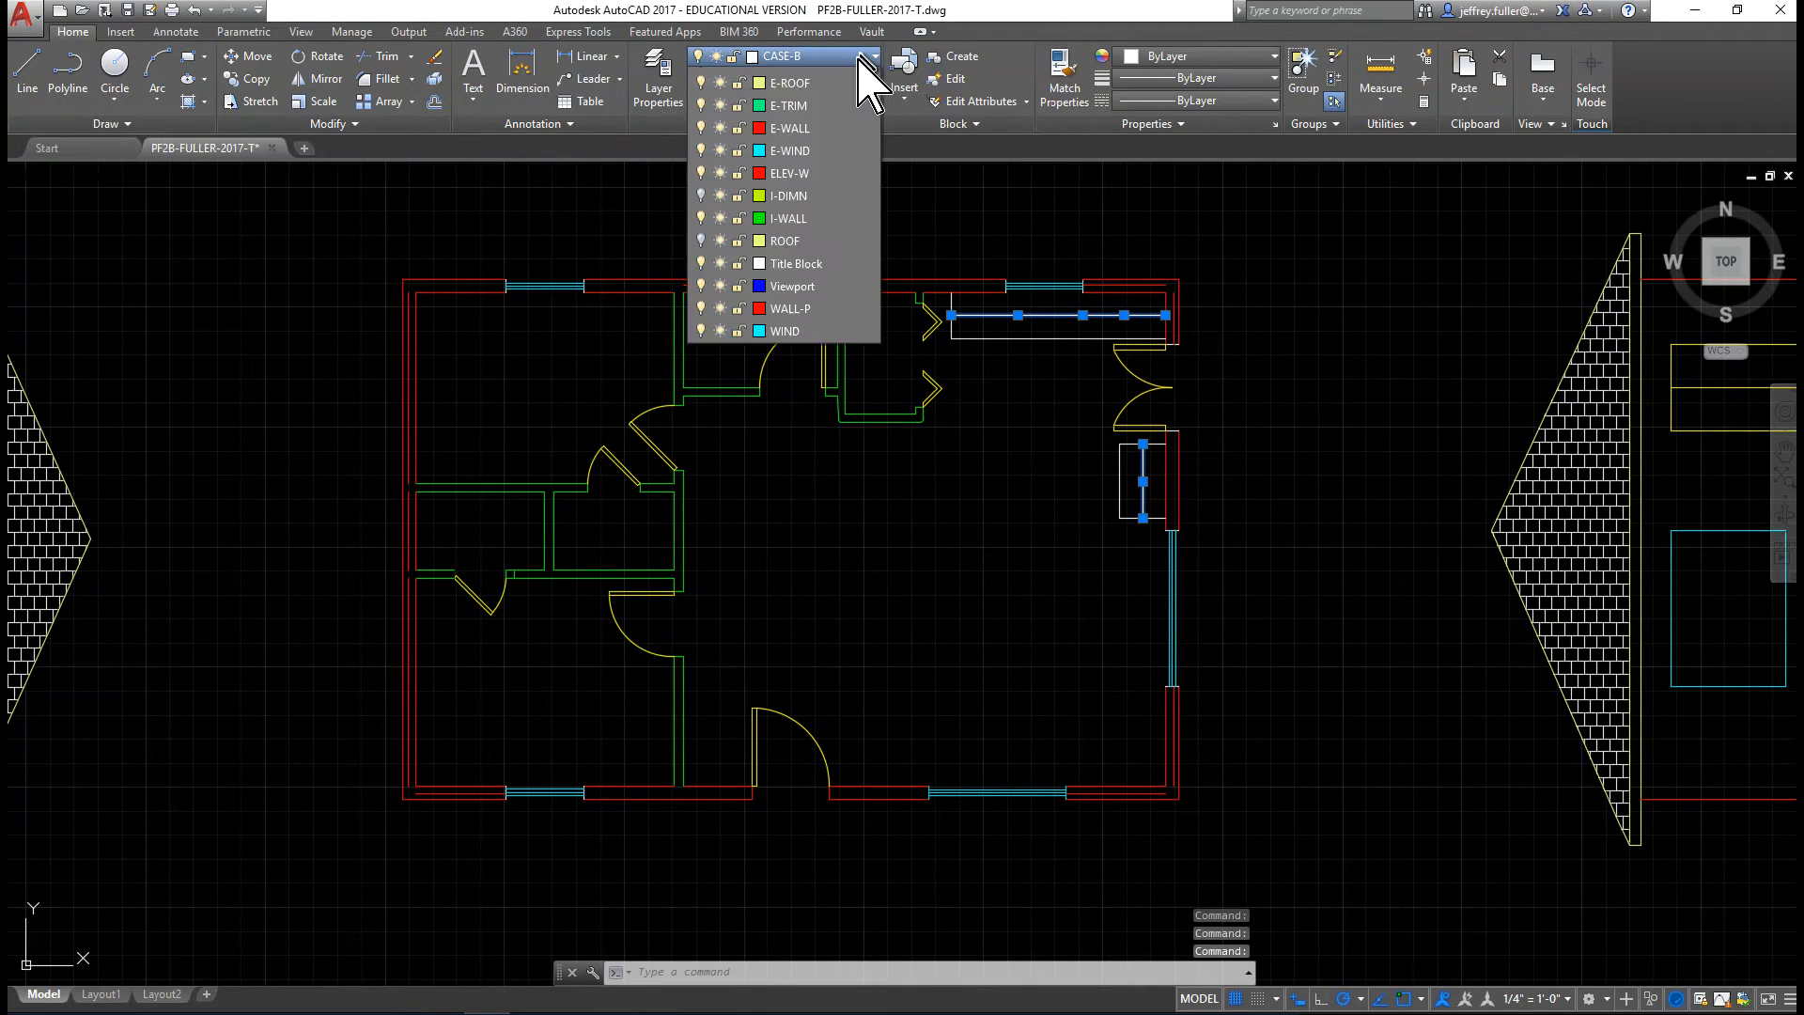
pyautogui.click(813, 124)
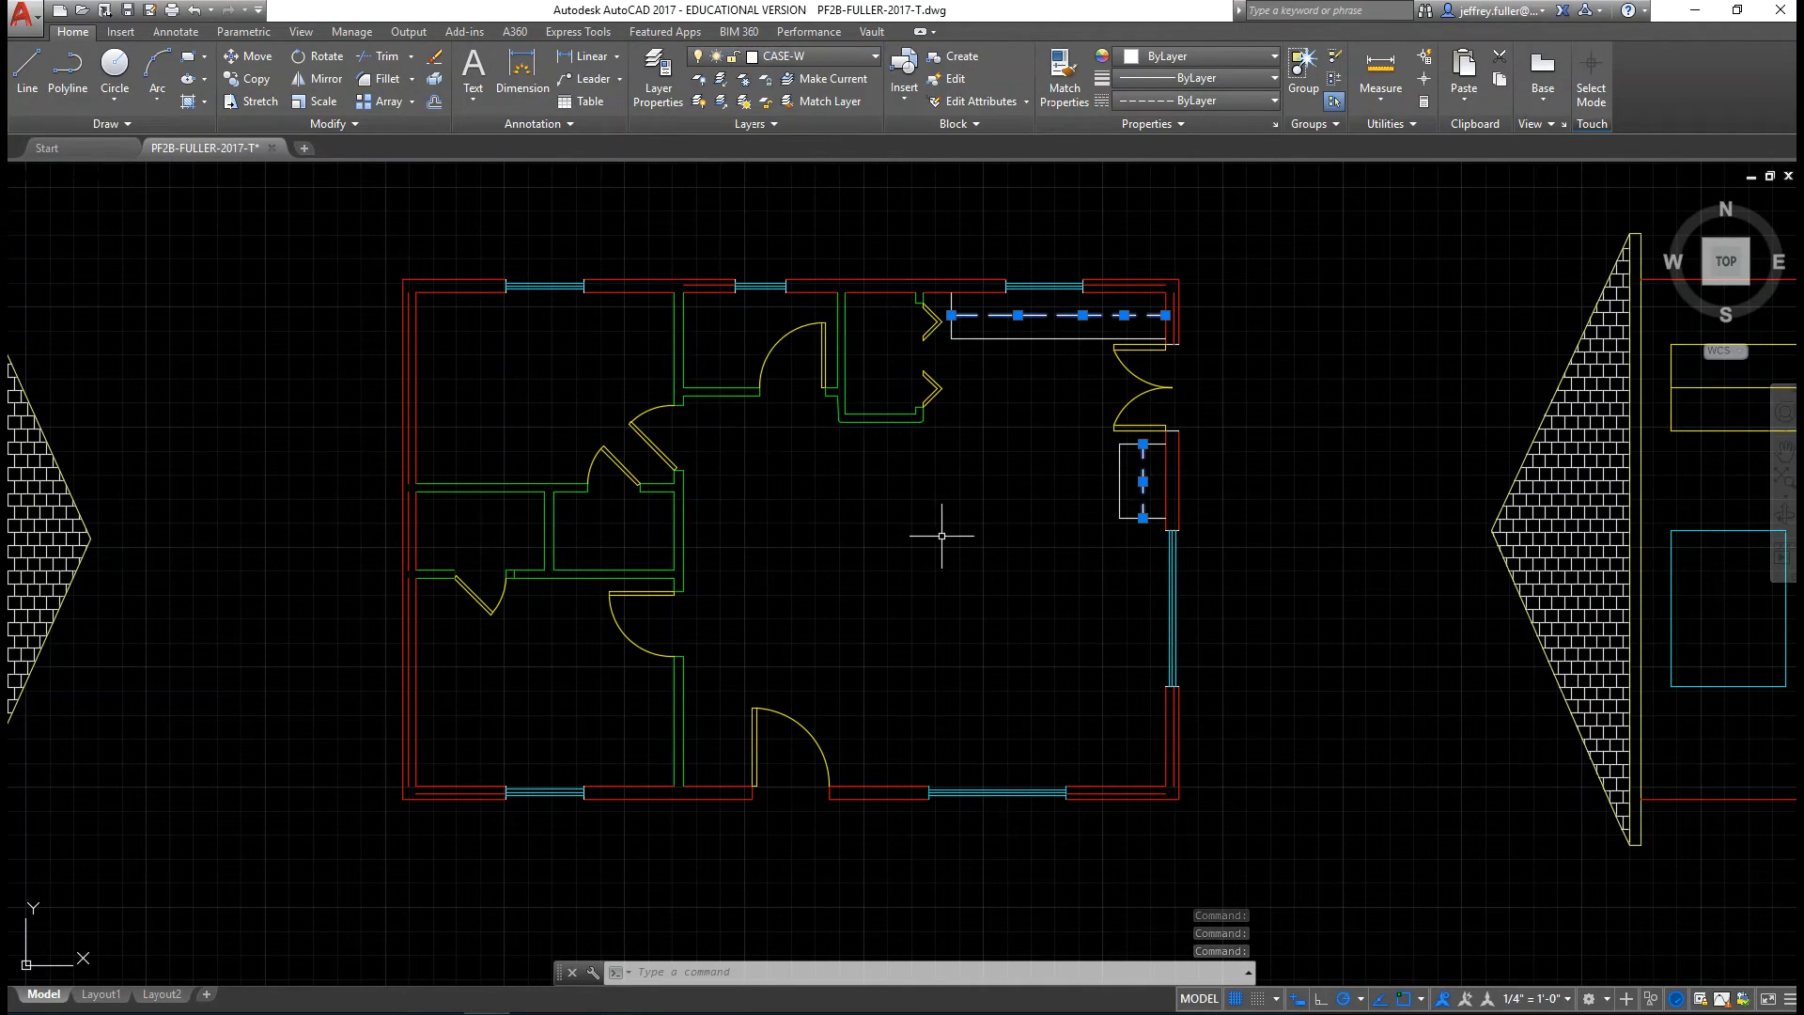
pyautogui.press('Escape')
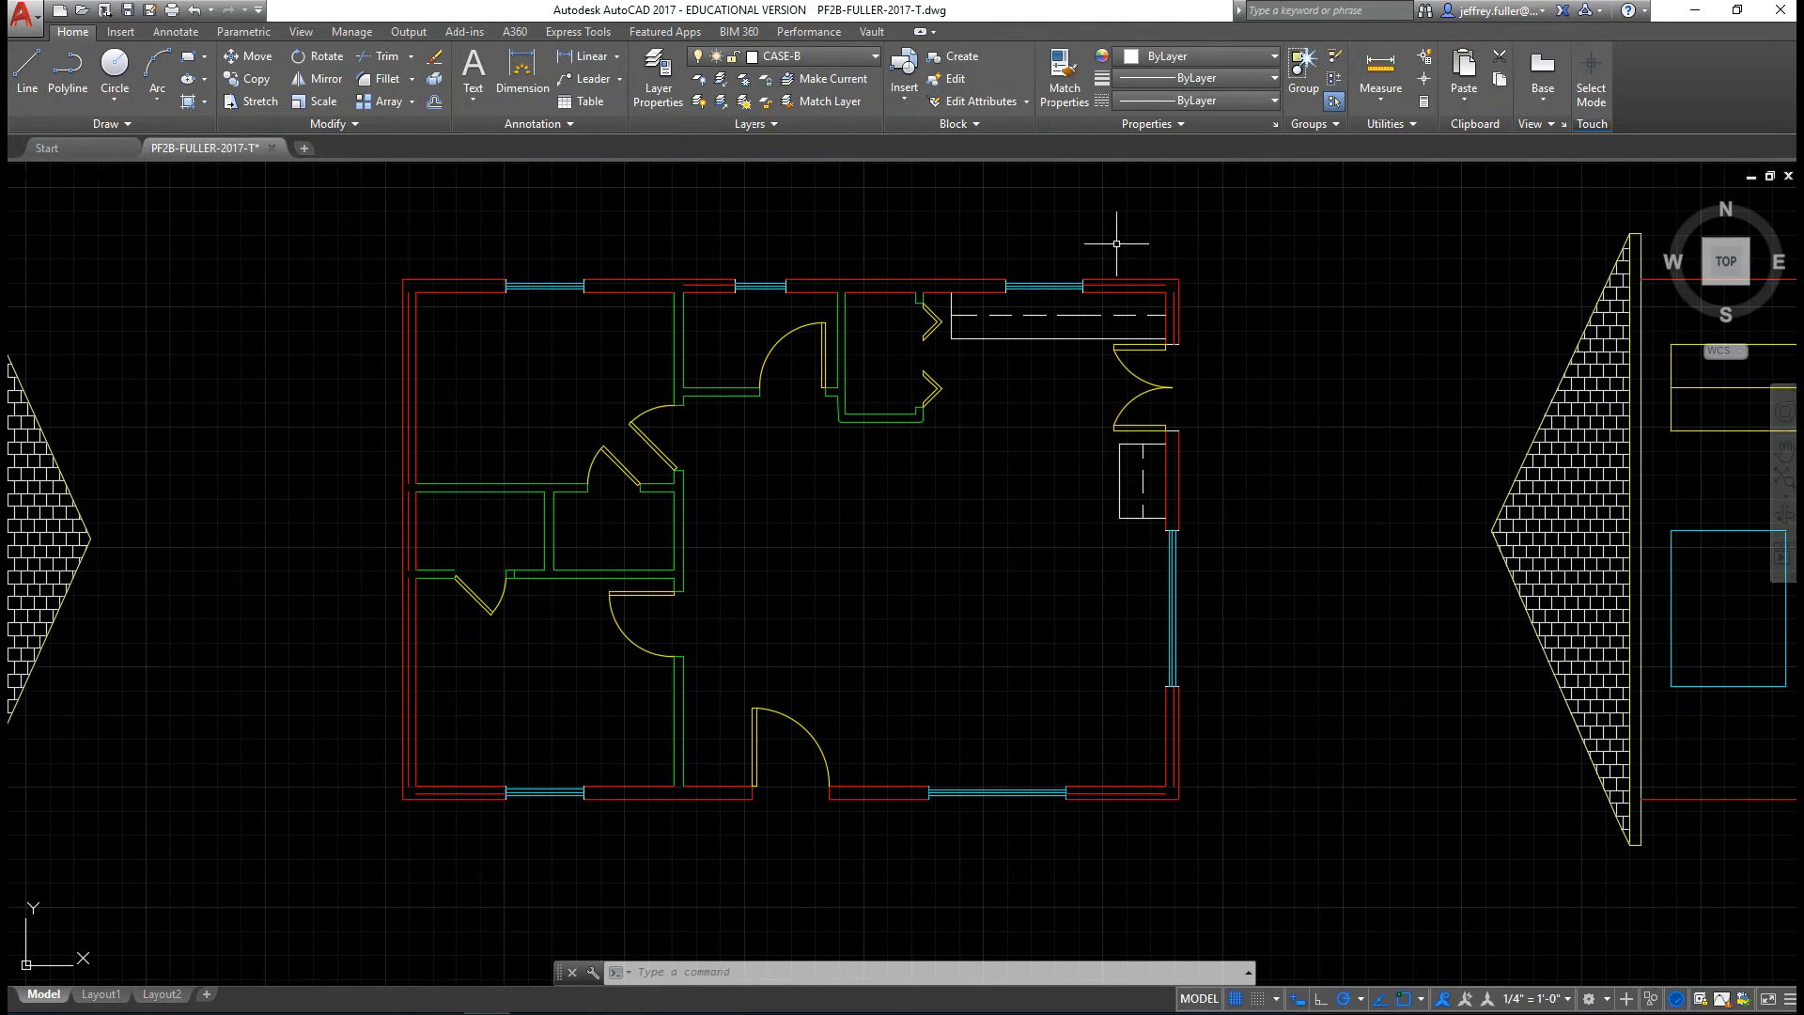
# - Shorten the western dashed cabinet line on the north wall so it ends just west of the kitchen window
pyautogui.click(1045, 316)
pyautogui.click(1083, 315)
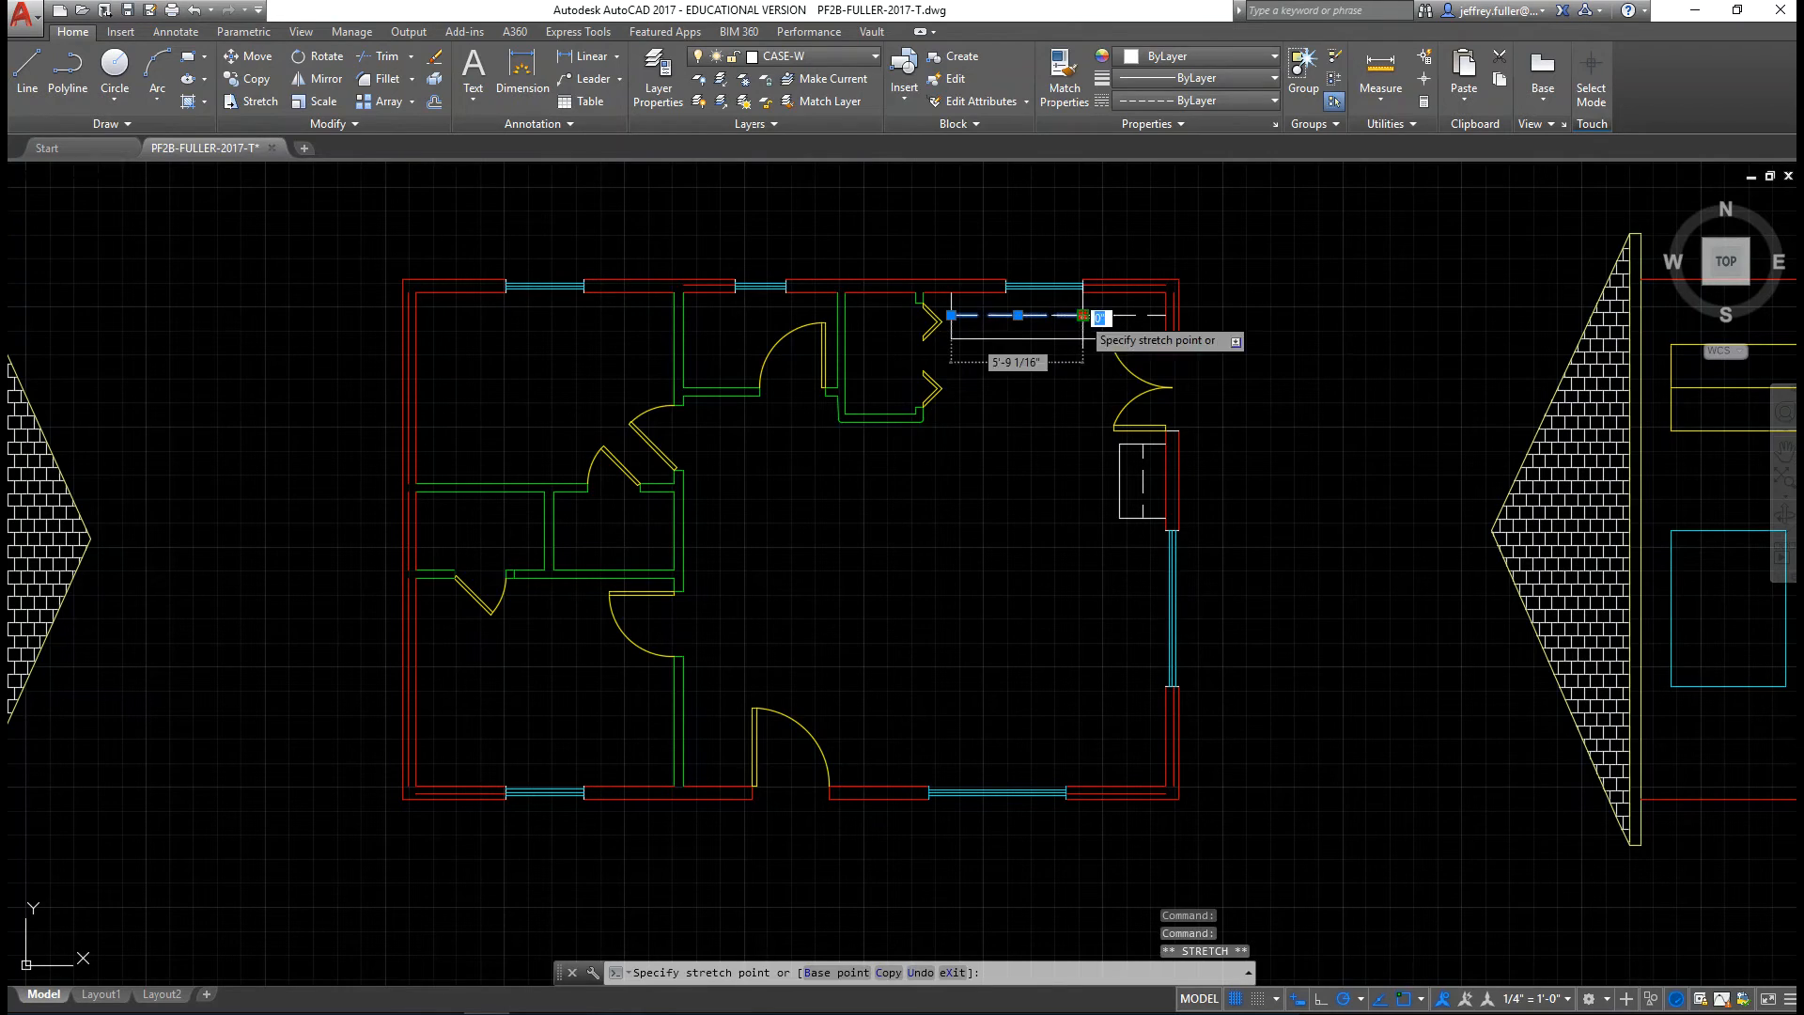
pyautogui.click(1004, 316)
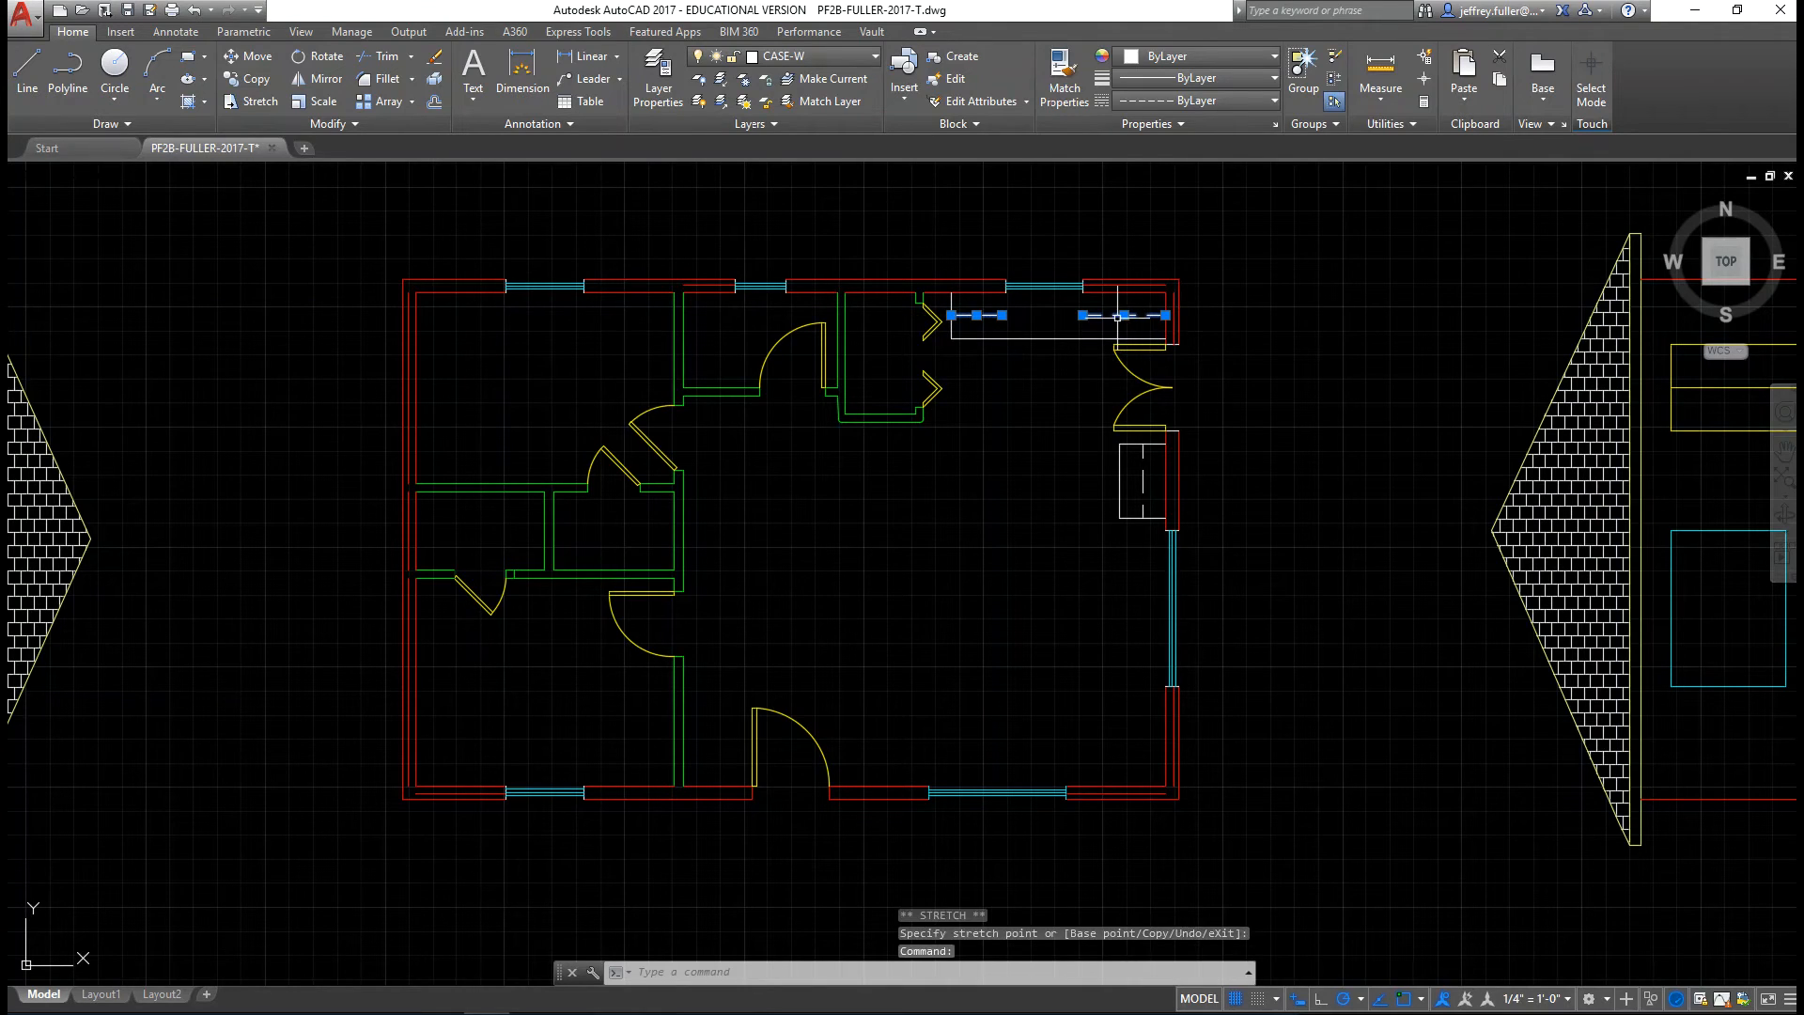
pyautogui.click(1083, 316)
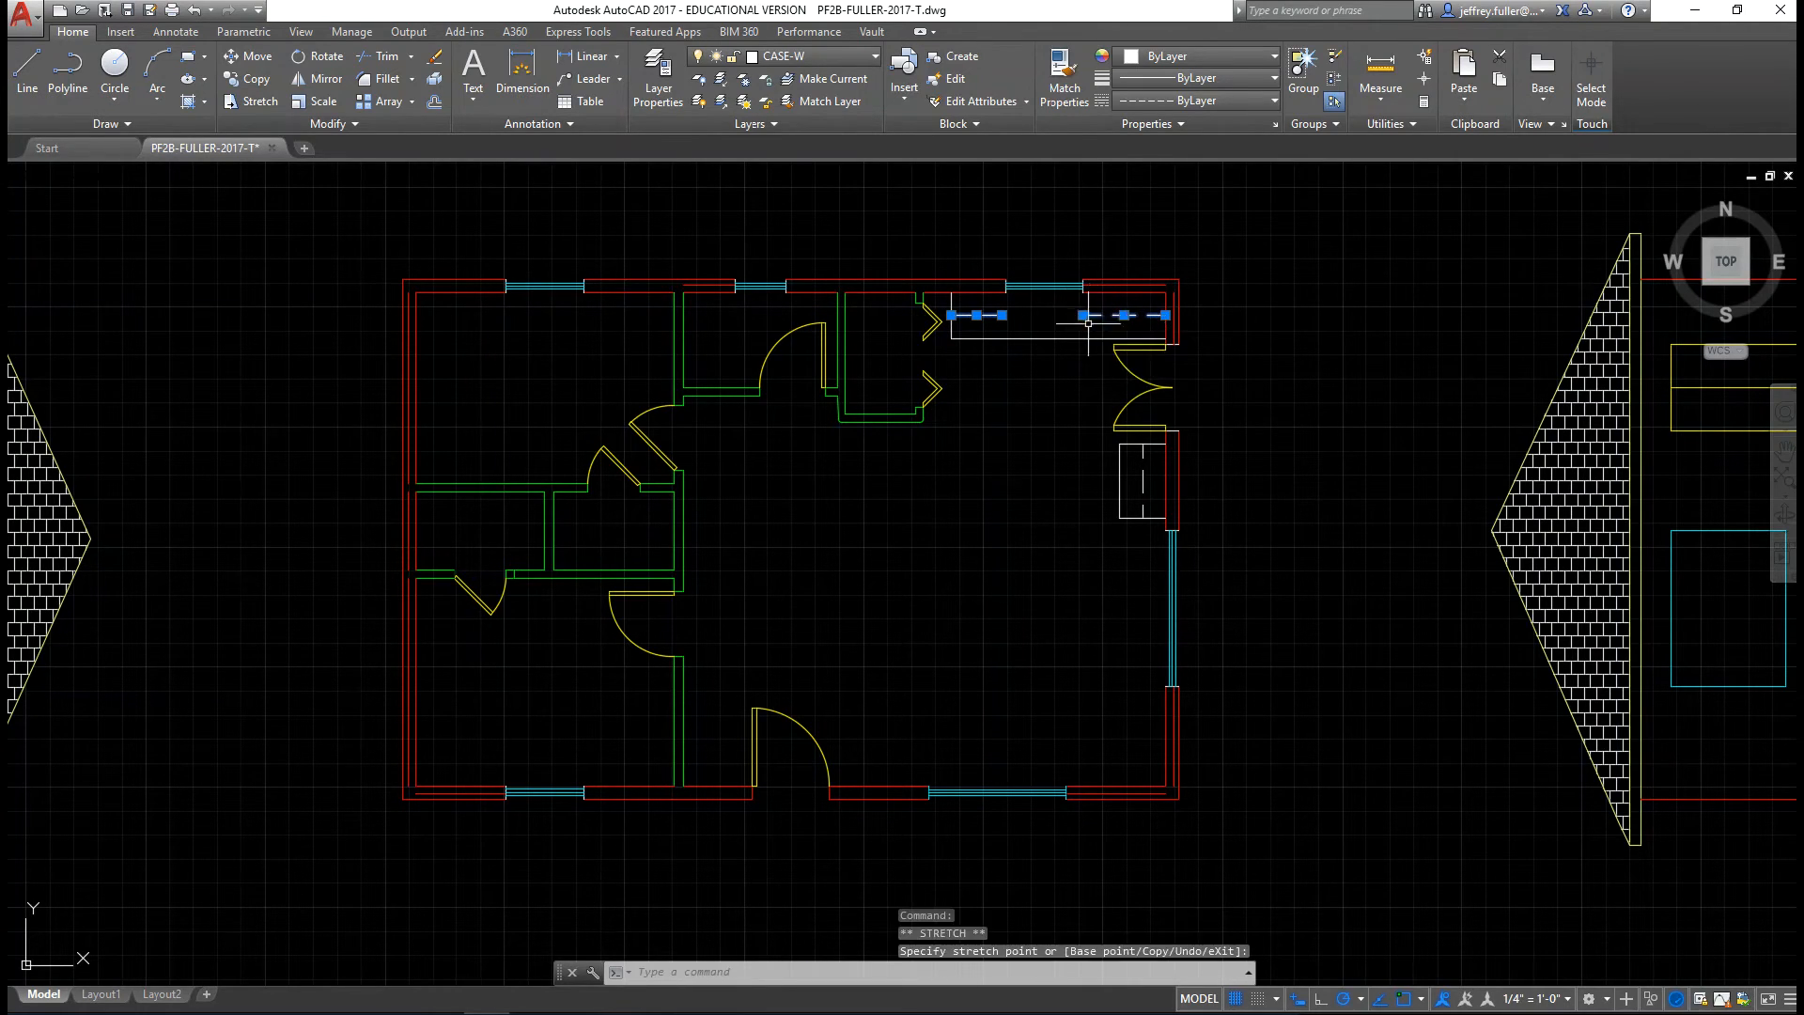
pyautogui.press('Escape')
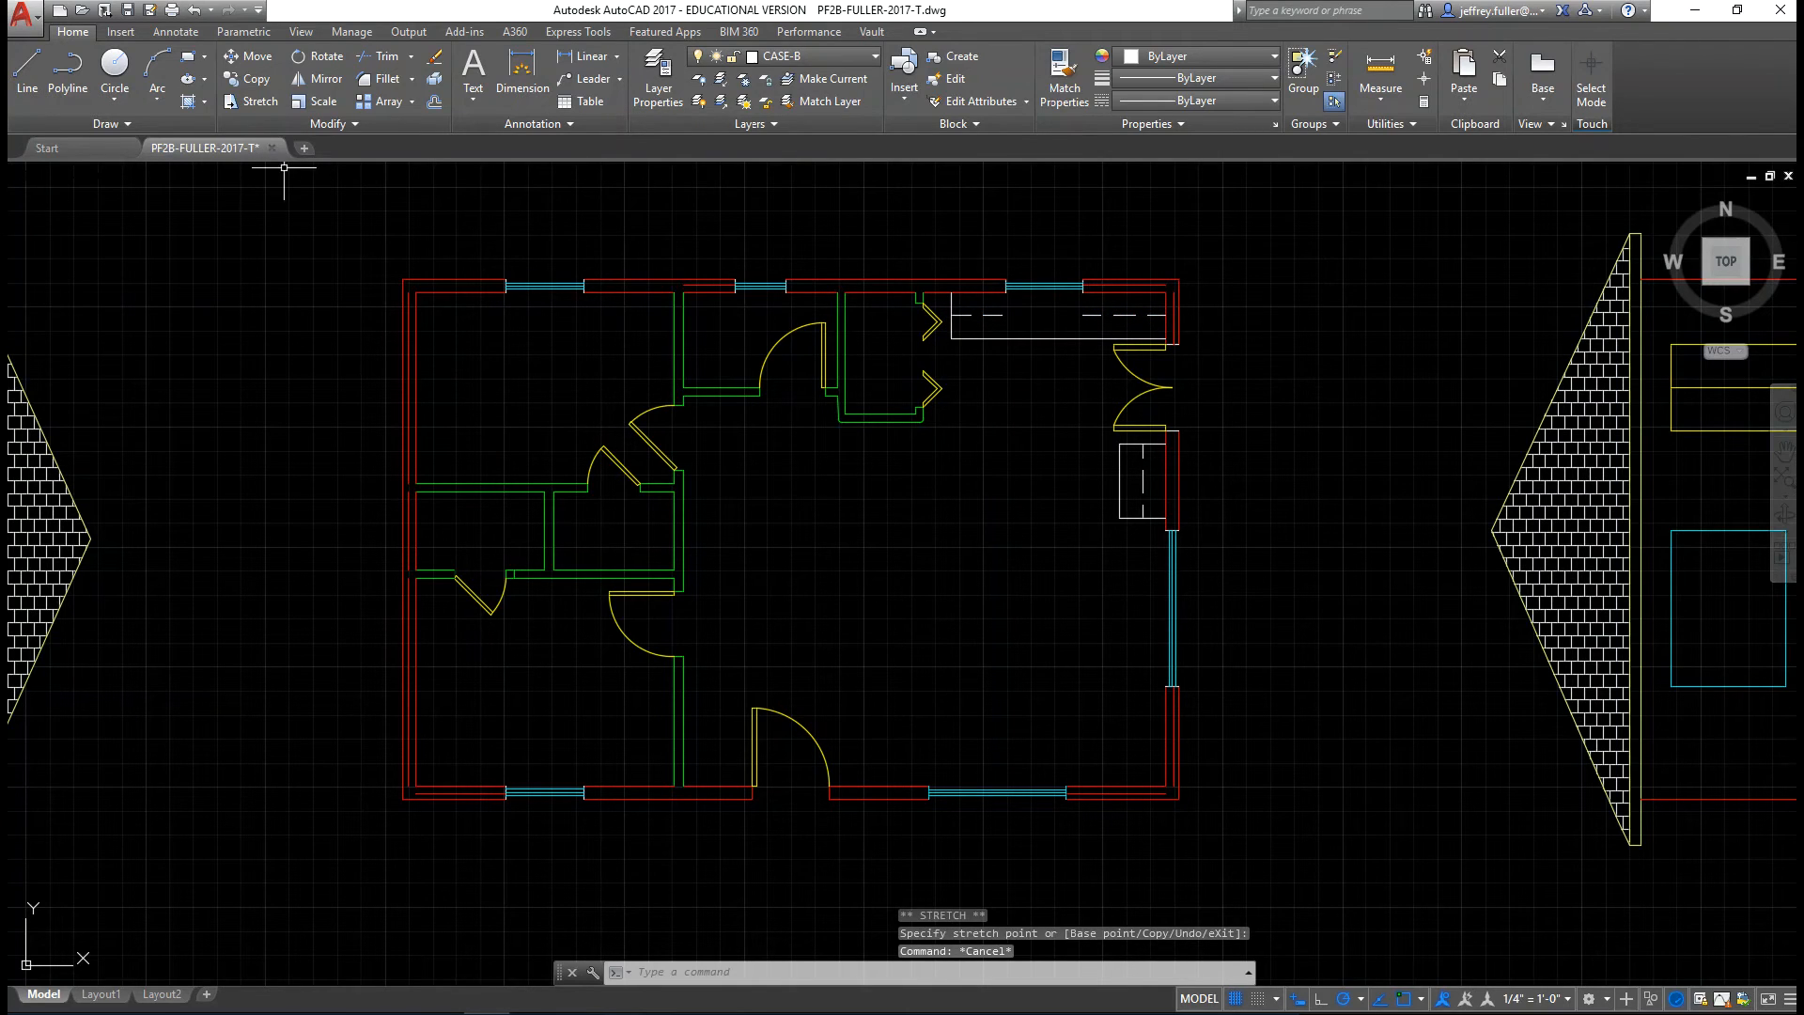
# - Draw a vertical line from the shortened dashed line's east end up to the north wall
pyautogui.click(28, 80)
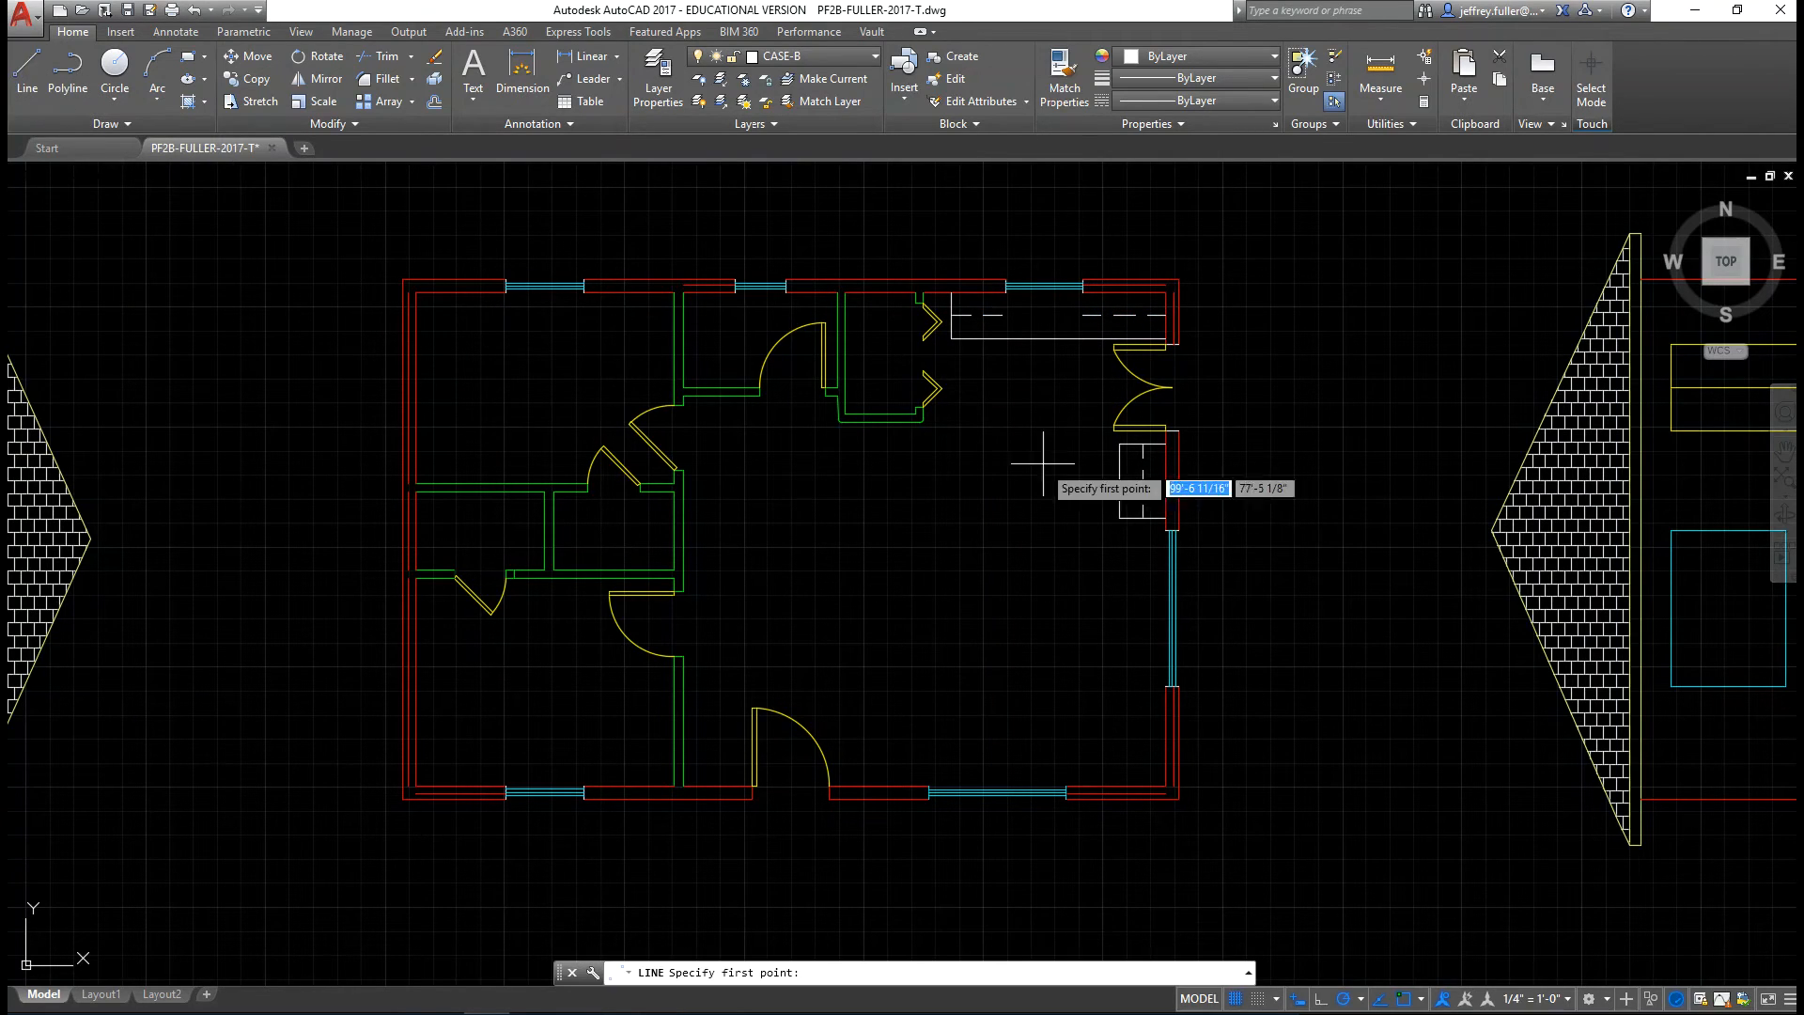
pyautogui.click(1000, 331)
pyautogui.click(1003, 293)
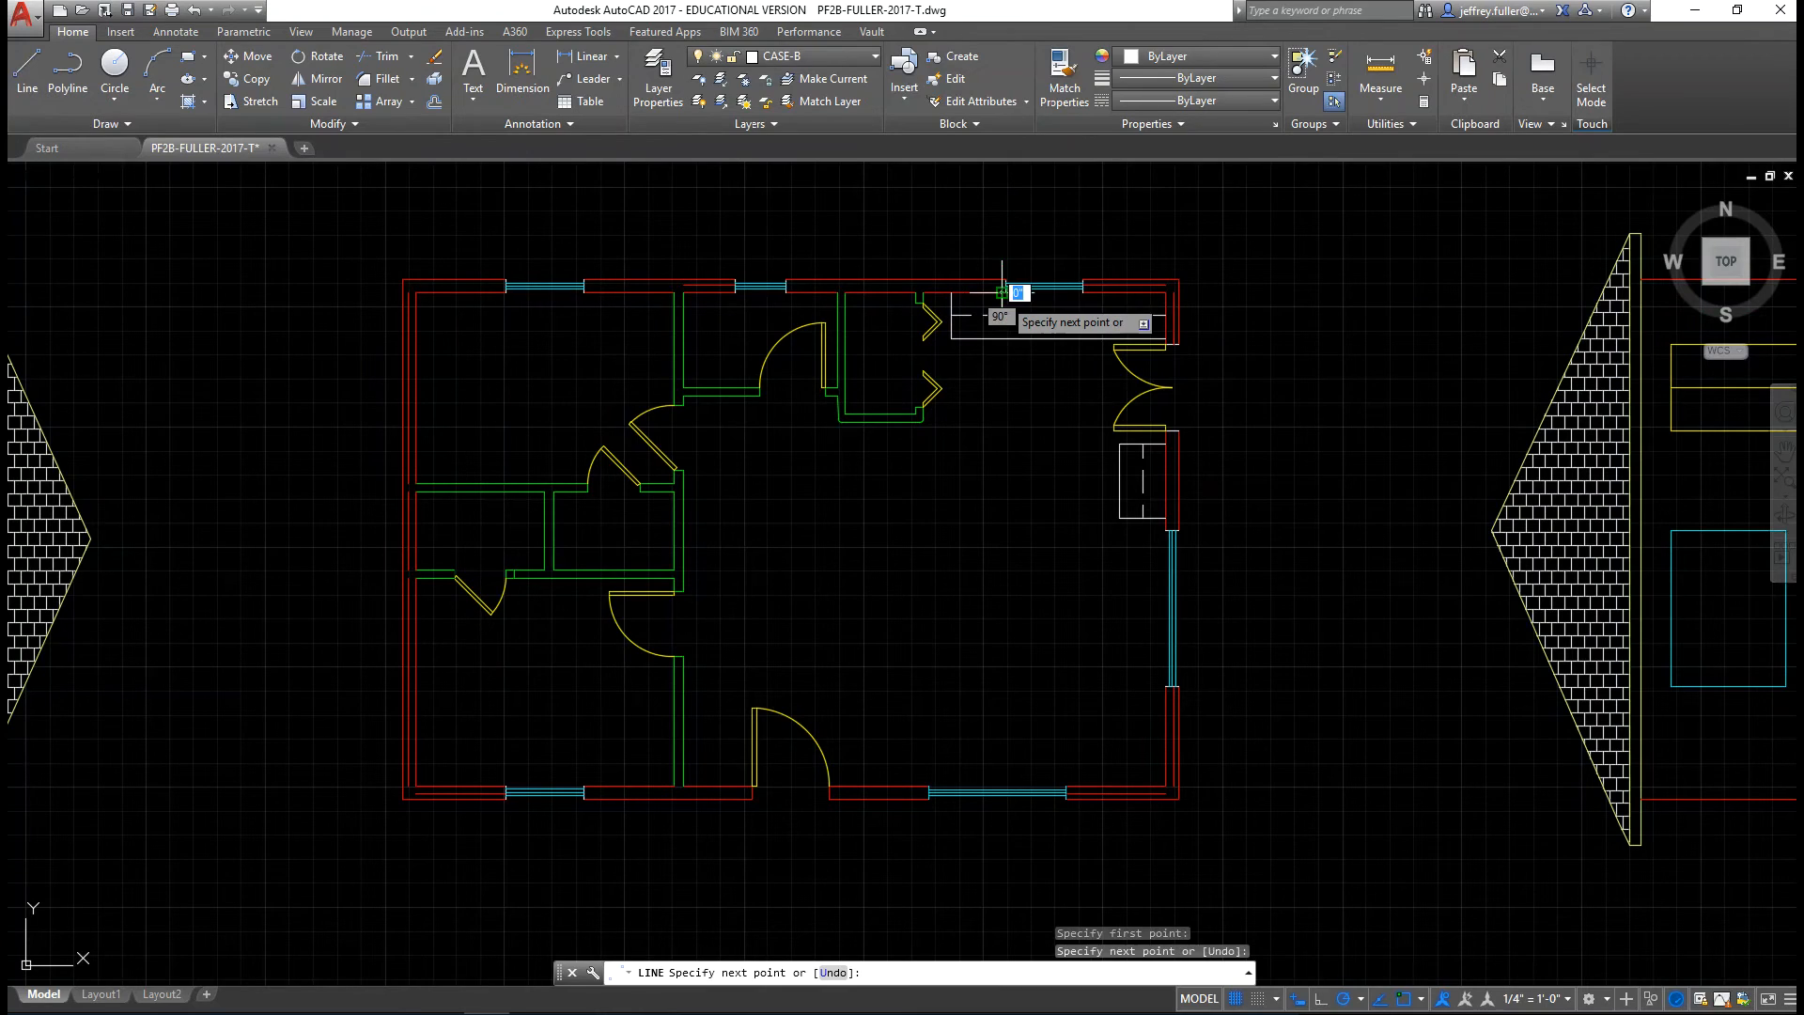
pyautogui.press('Escape')
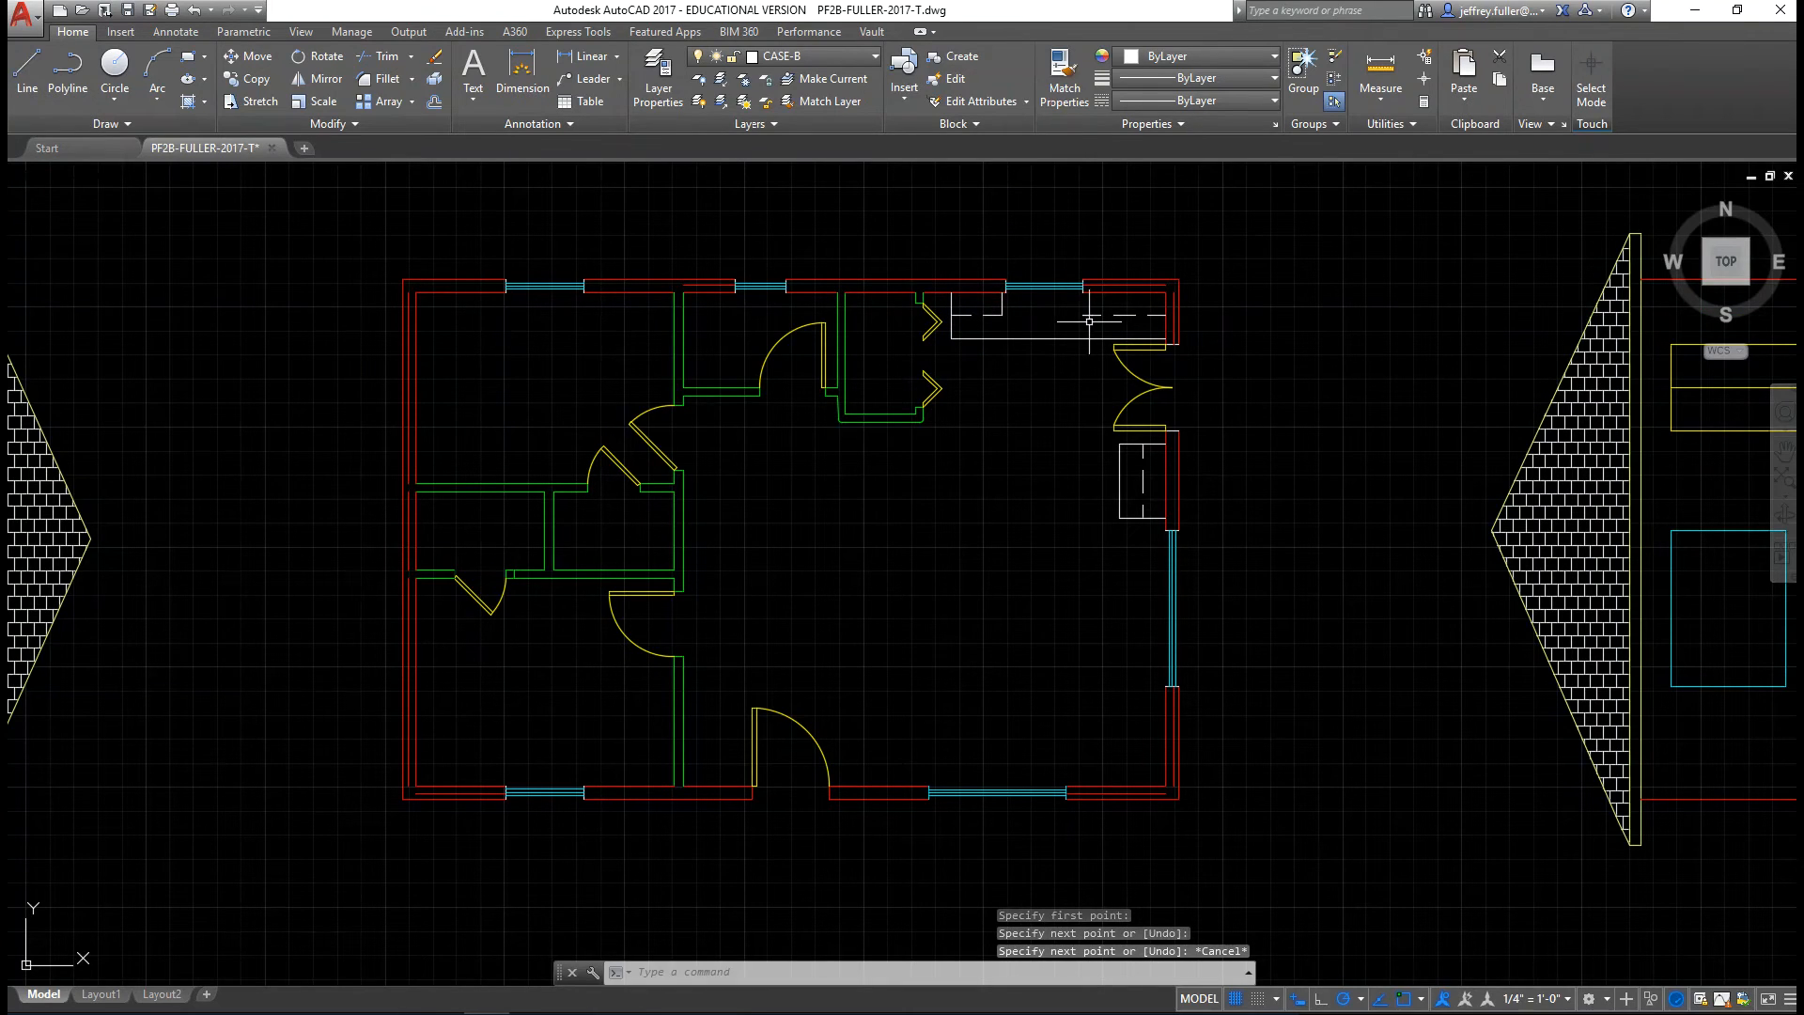
# - Draw a vertical line from the north wall at the window's east edge down to the eastern dashed cabinet line
pyautogui.press('Return')
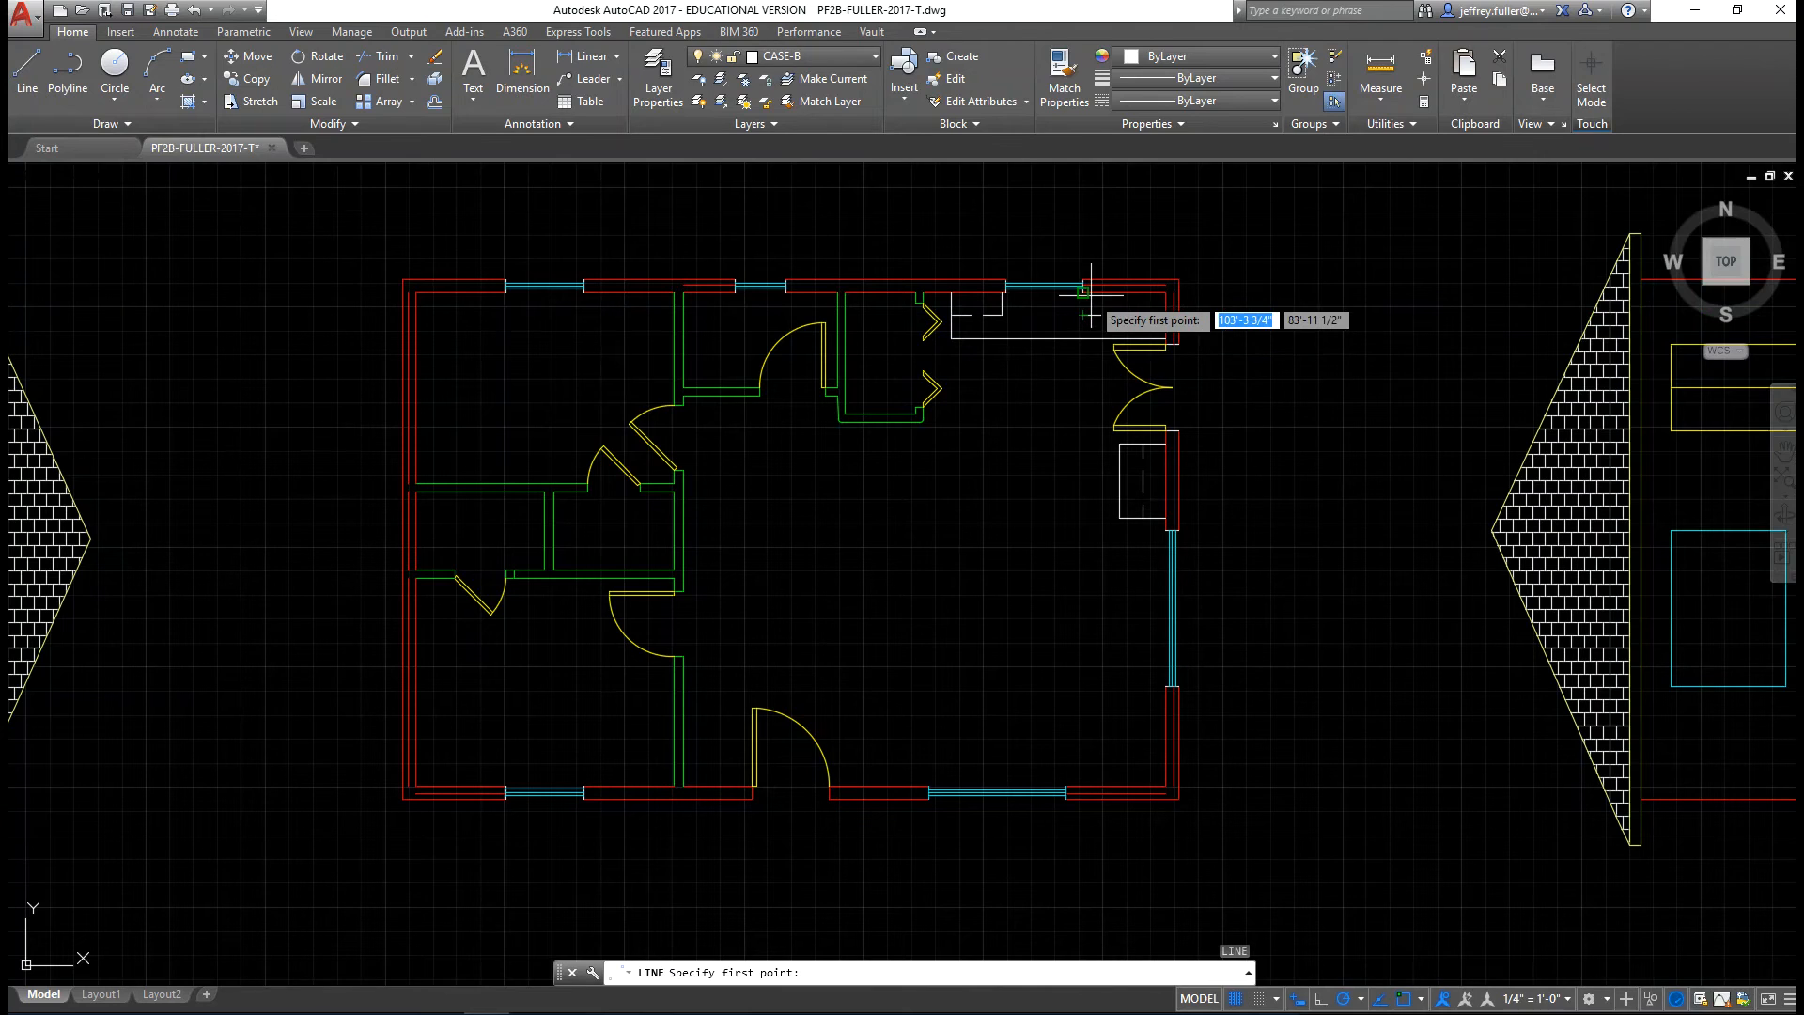
pyautogui.click(1083, 293)
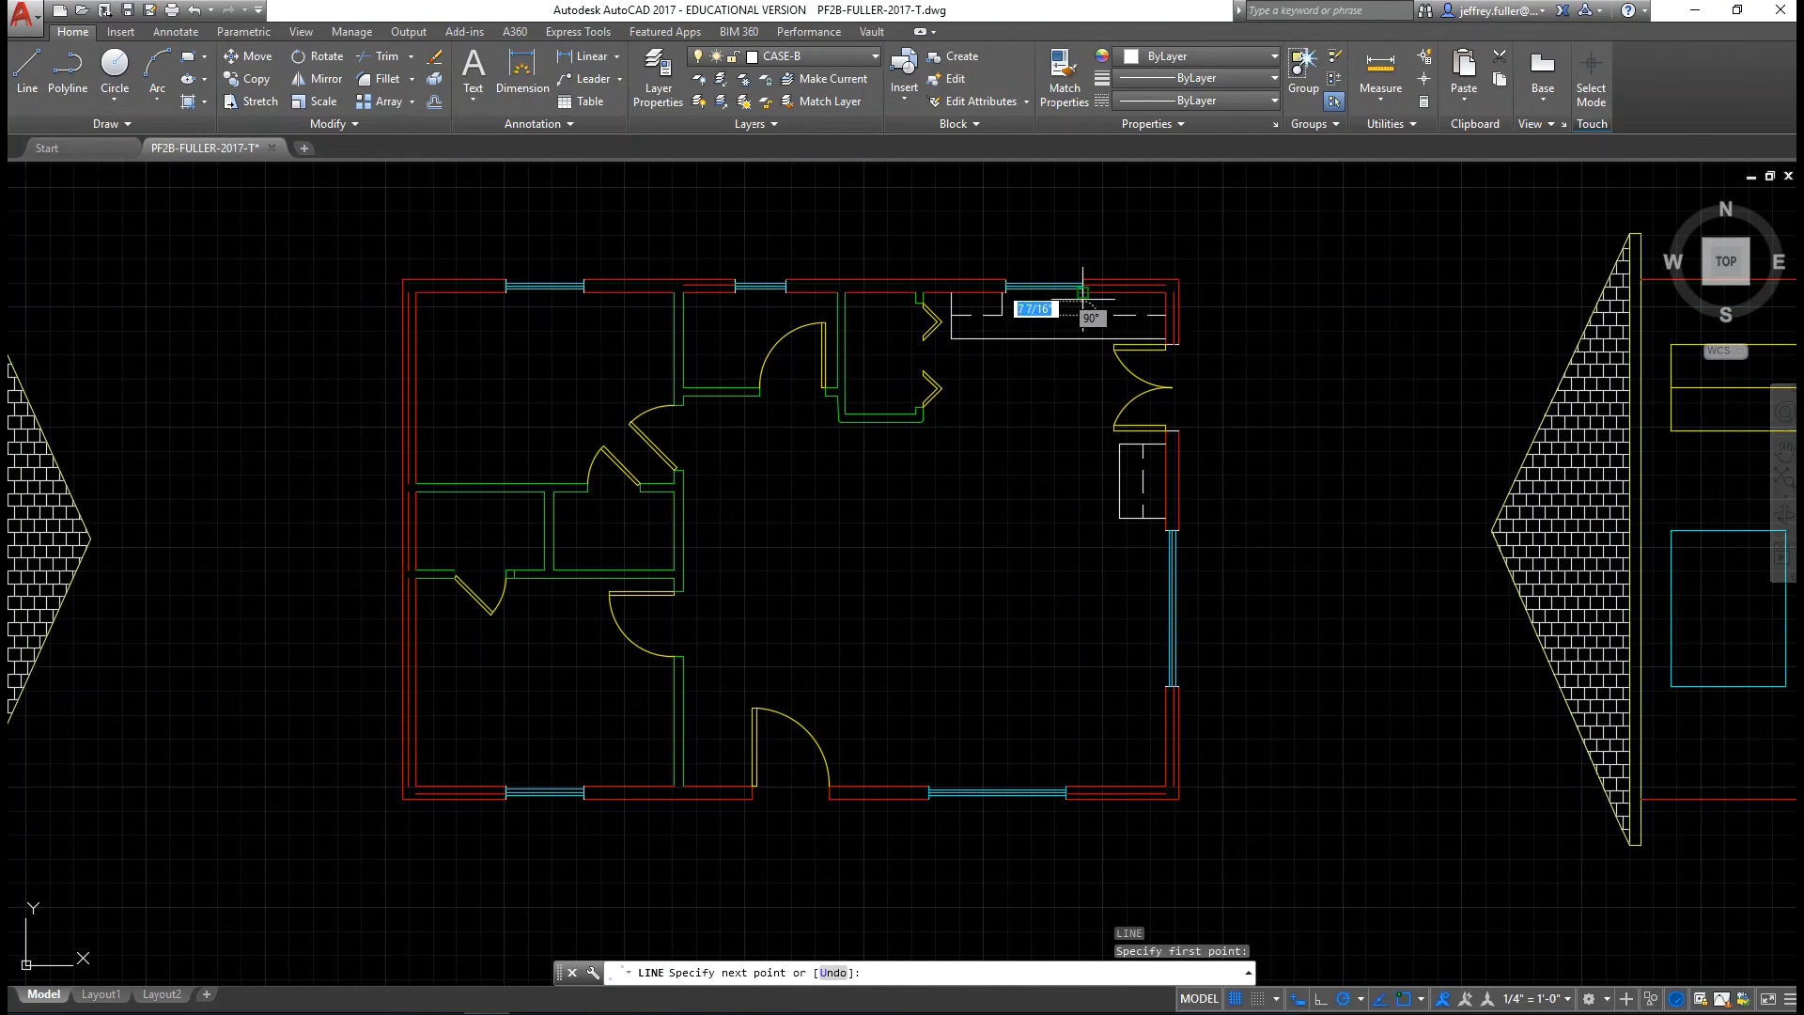
pyautogui.click(1082, 297)
pyautogui.write('`')
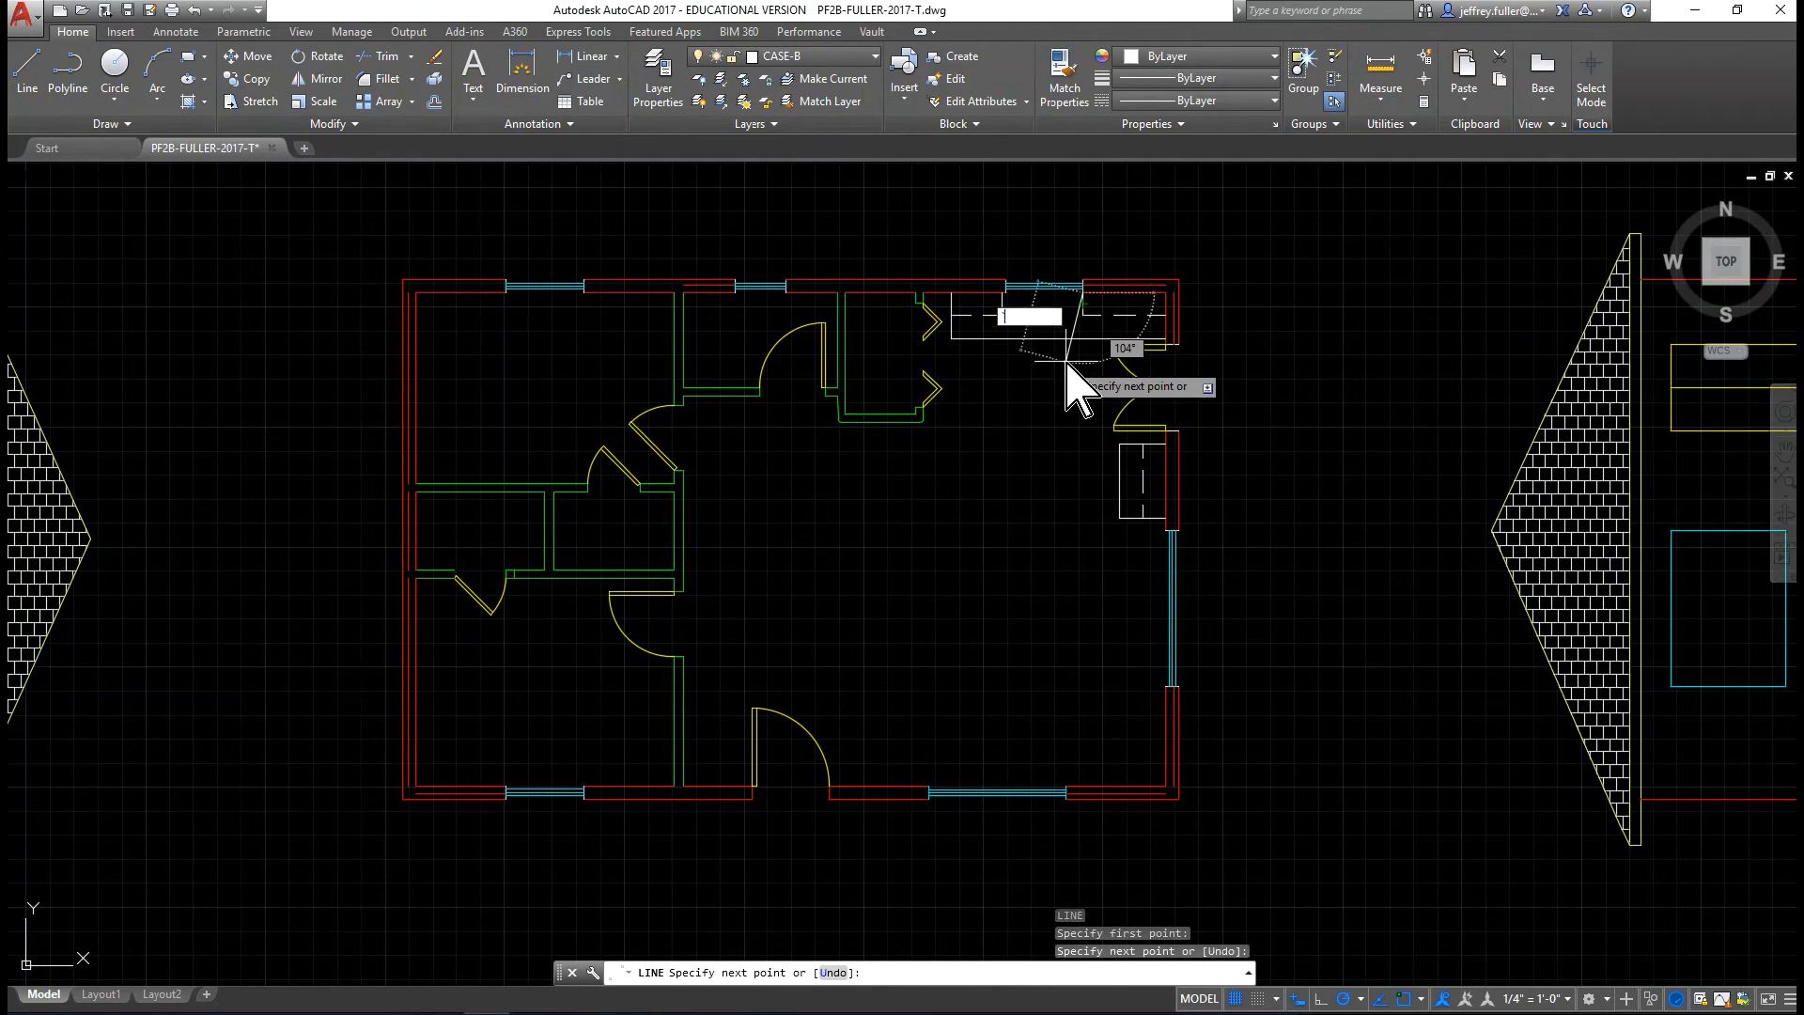
pyautogui.press('Escape')
# - Stretch the west end of the eastern dashed cabinet line 3" west, and back 6" east so it clears the window
pyautogui.click(1096, 317)
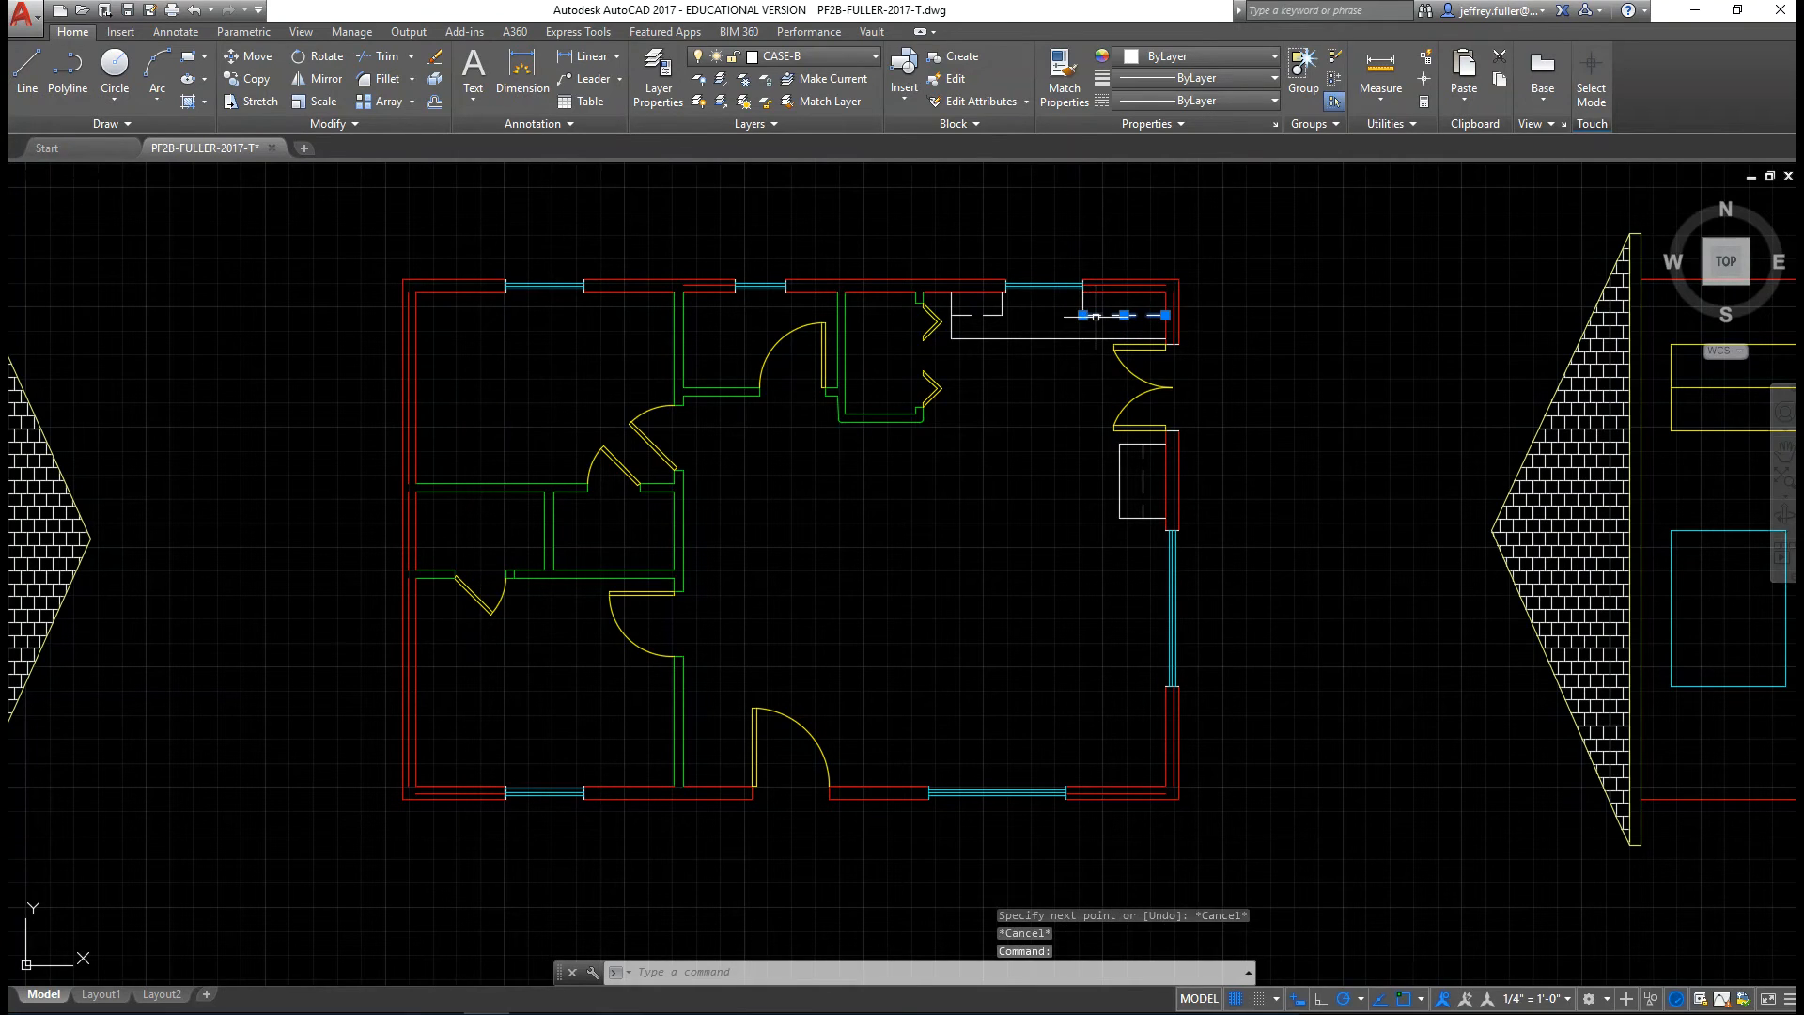
pyautogui.click(1083, 315)
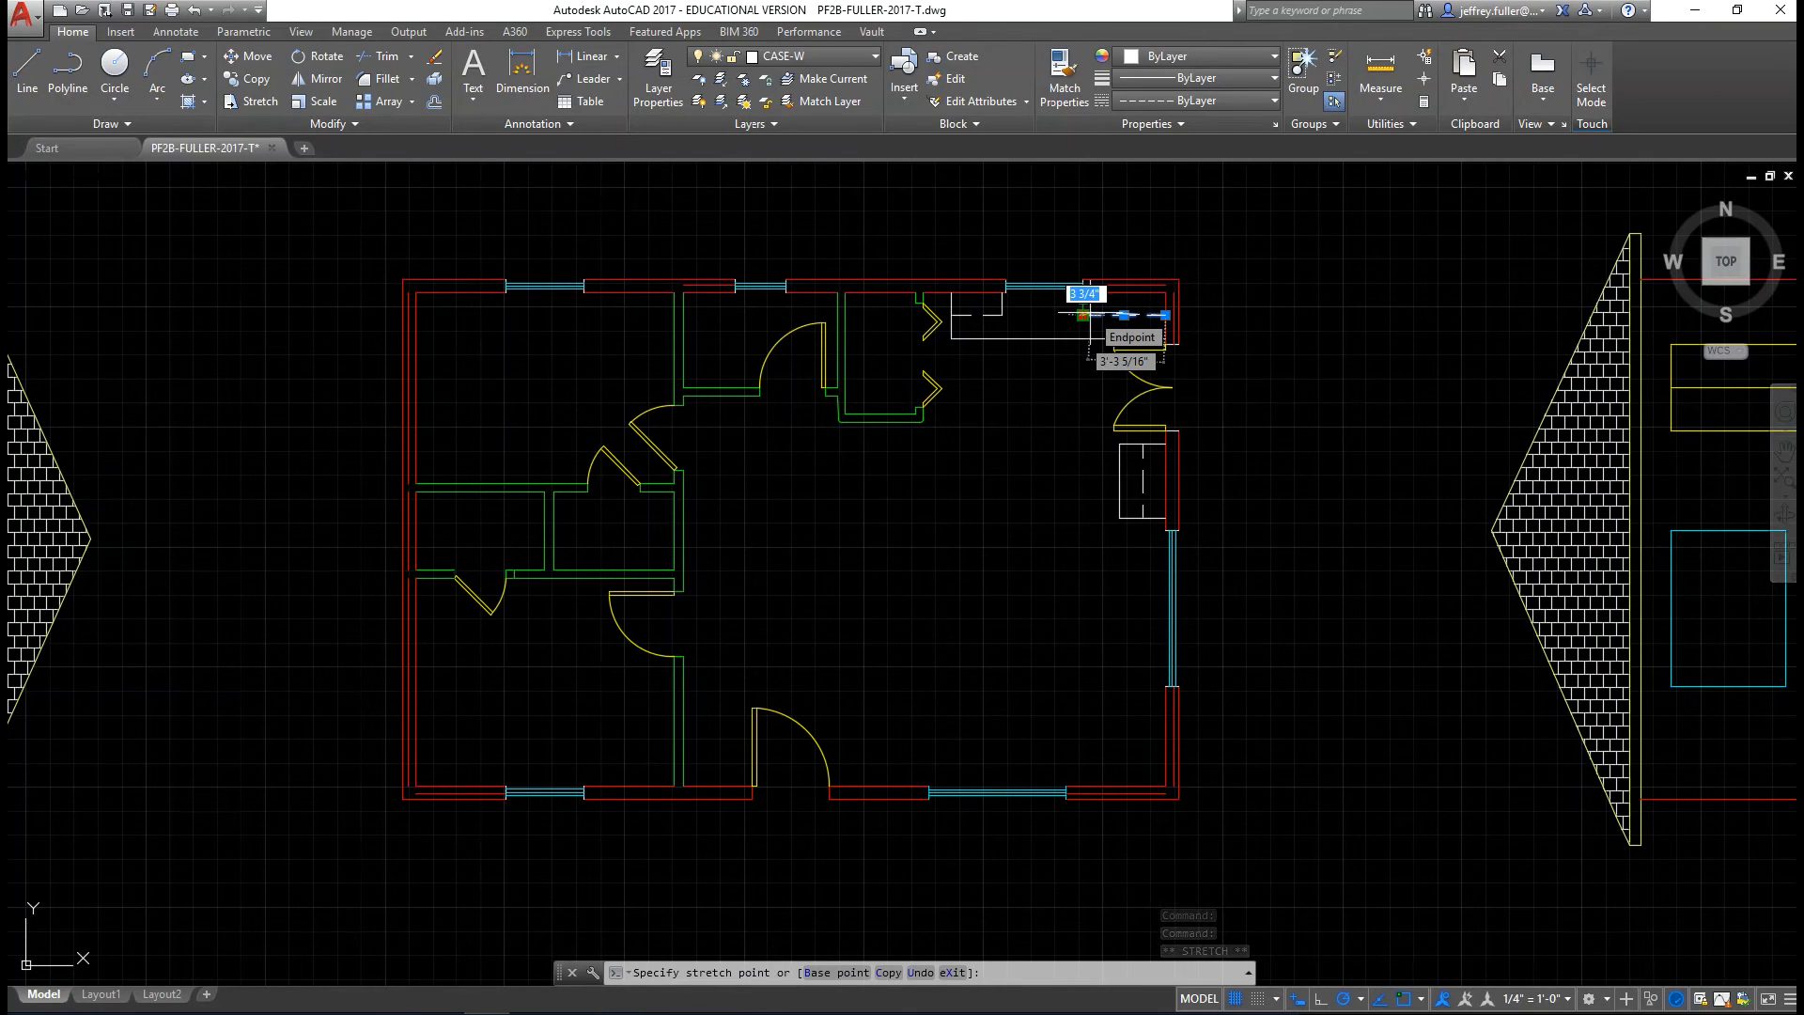
pyautogui.write('3')
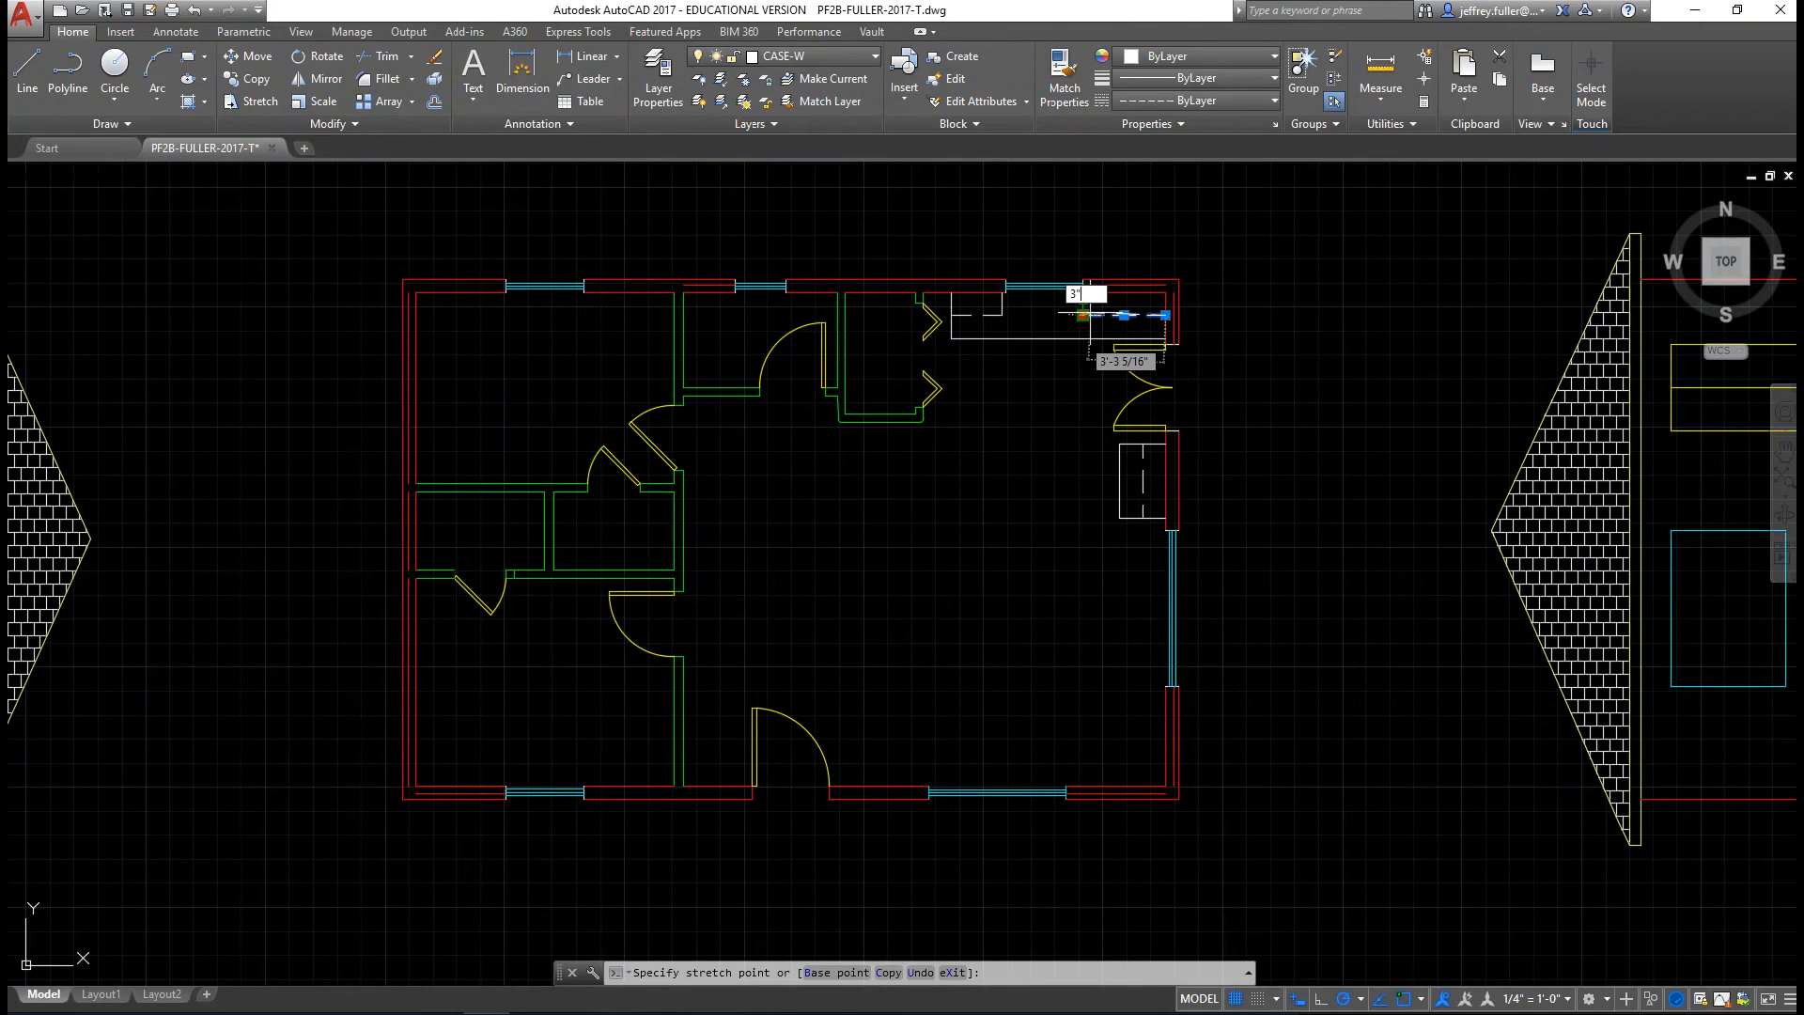
pyautogui.press('Return')
pyautogui.click(1077, 315)
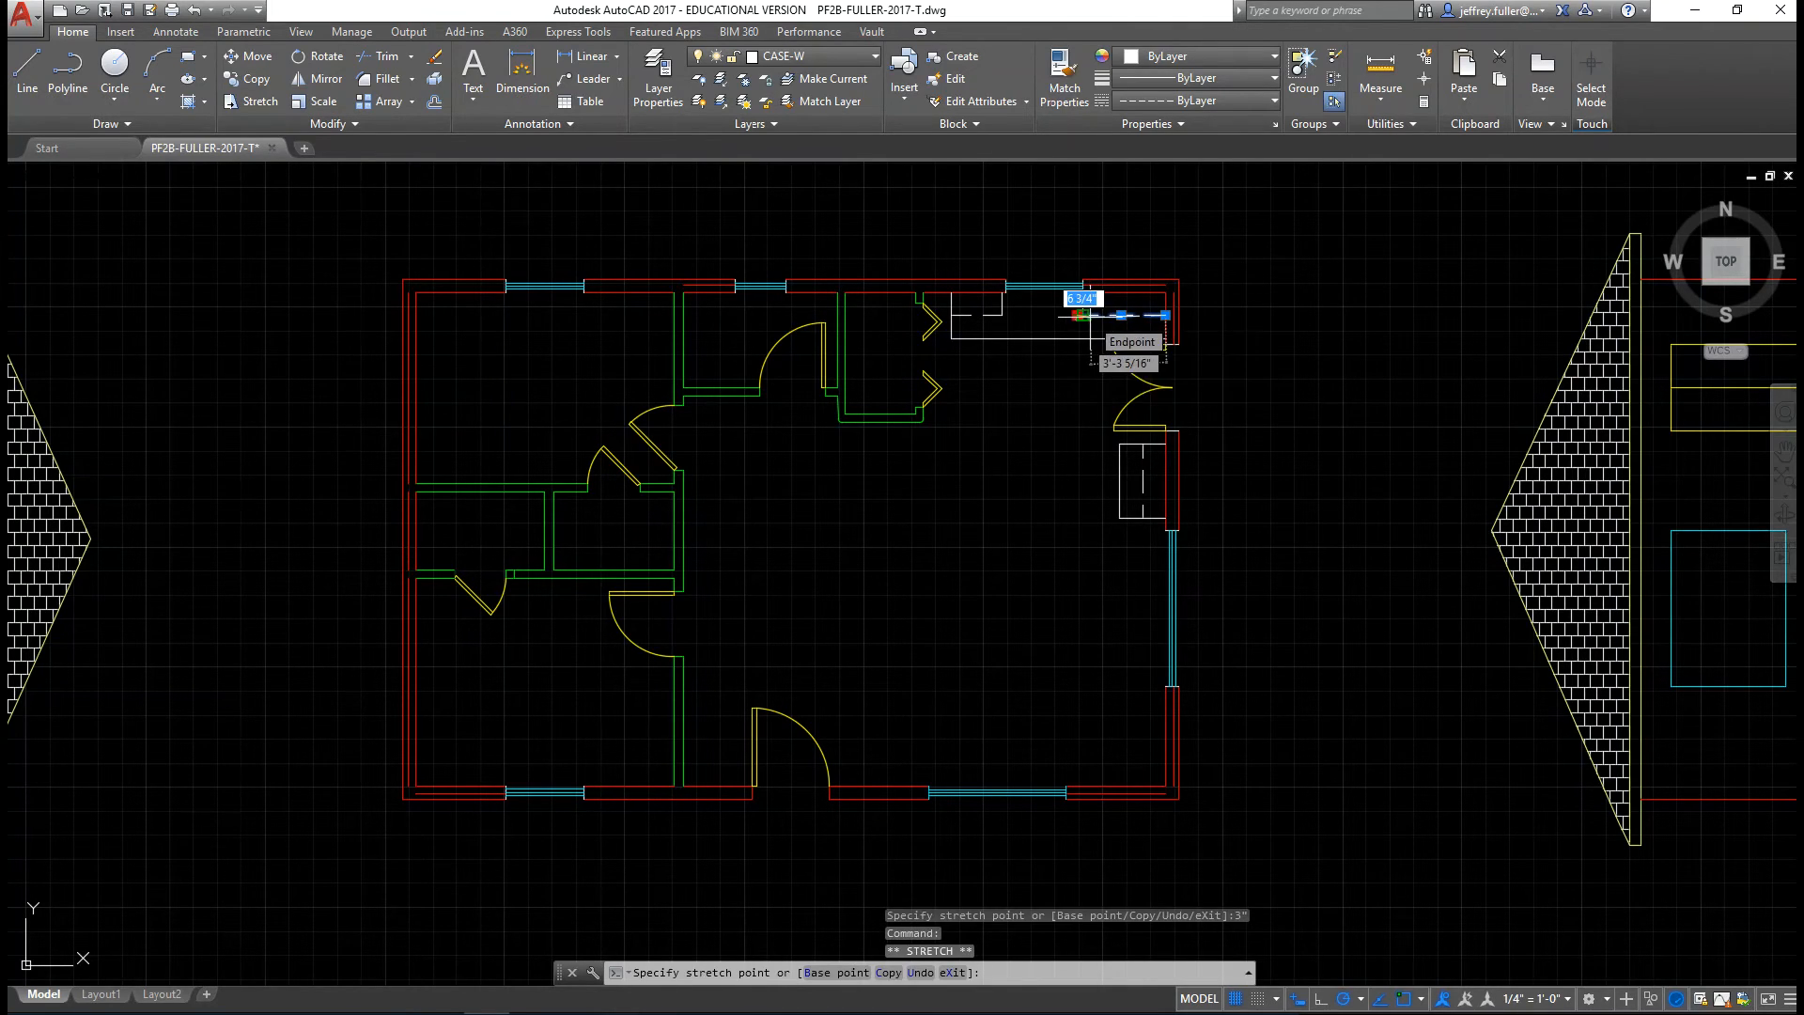
pyautogui.write('6')
pyautogui.press('Return')
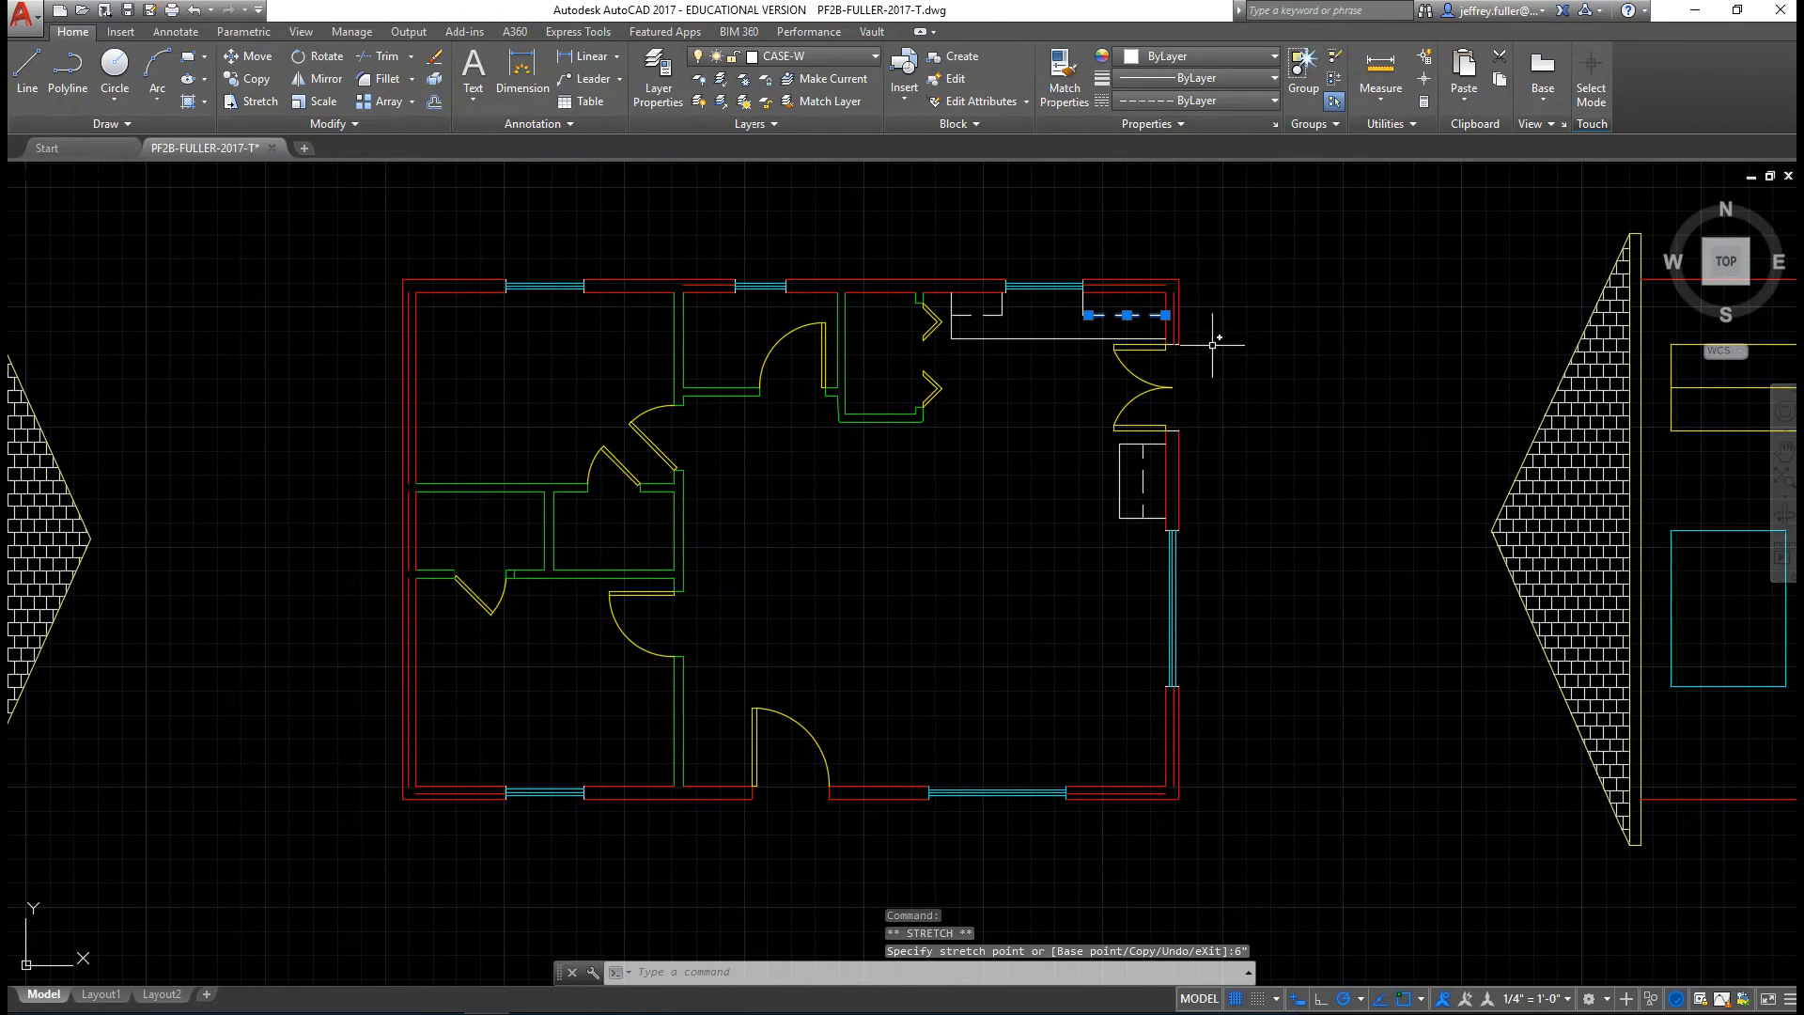
pyautogui.press('Escape')
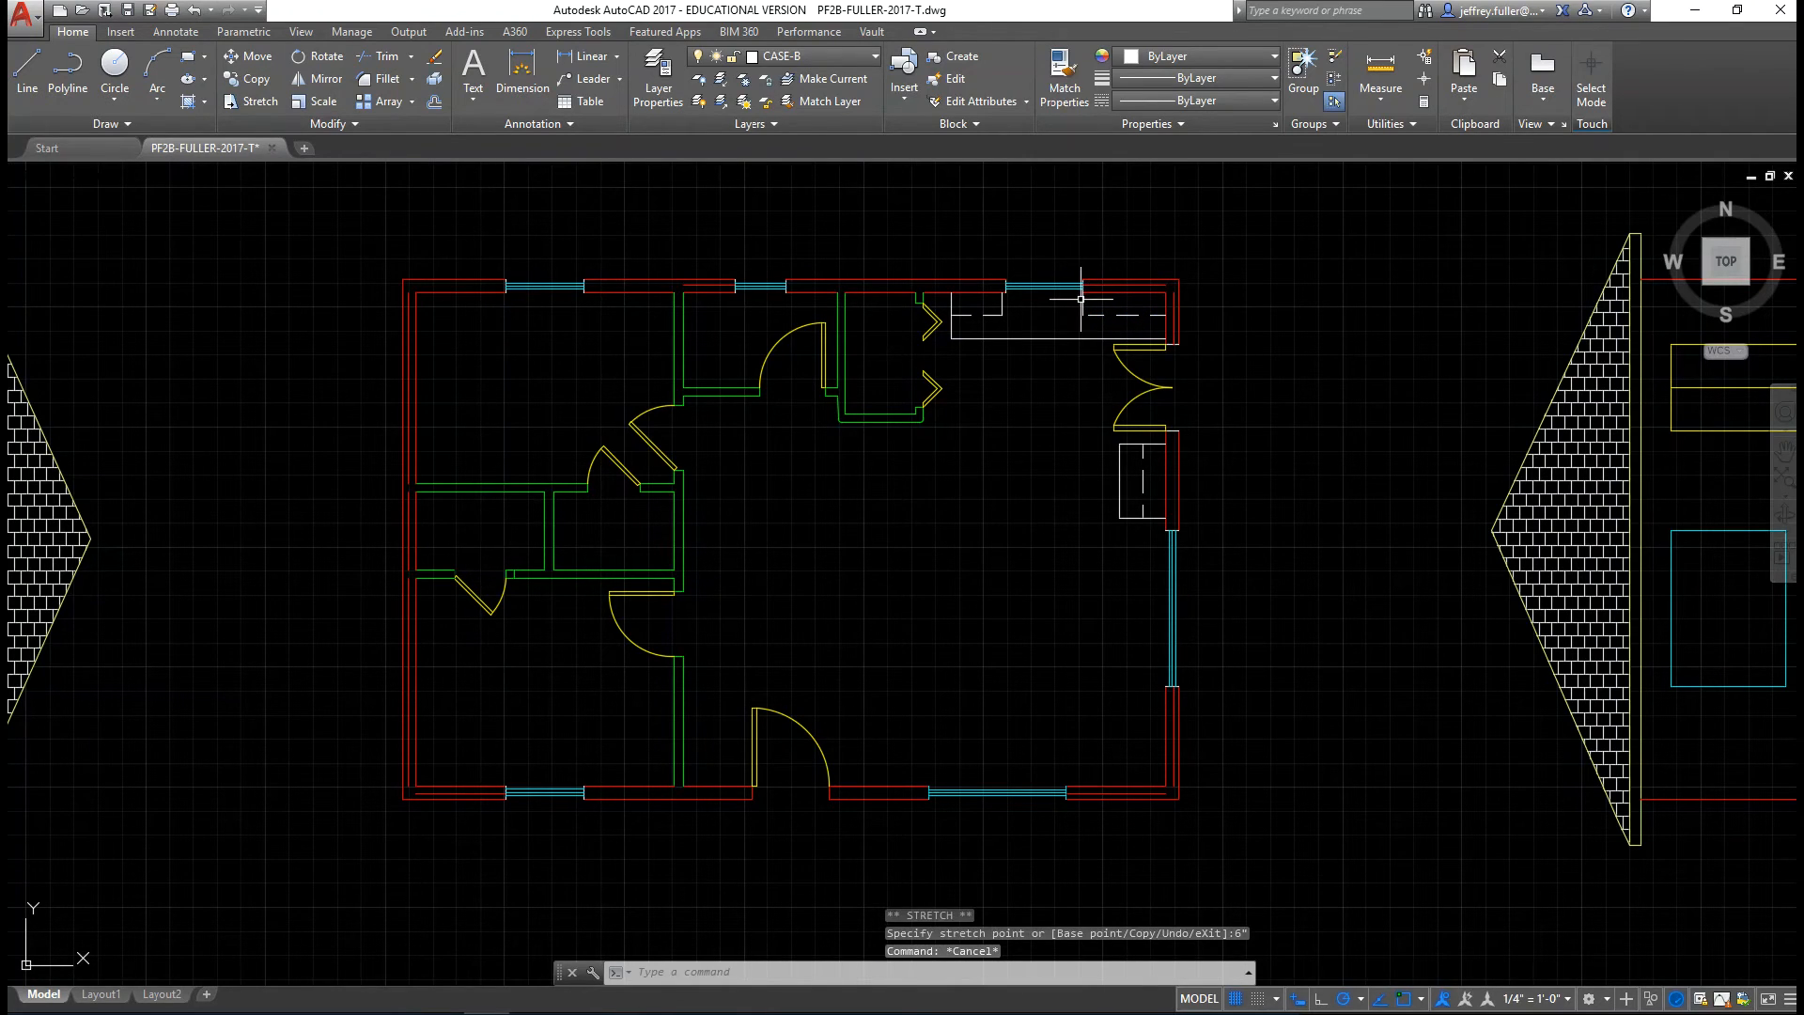
# - Move the vertical end line east of the window onto the west end of the eastern dashed cabinet line
pyautogui.click(1083, 303)
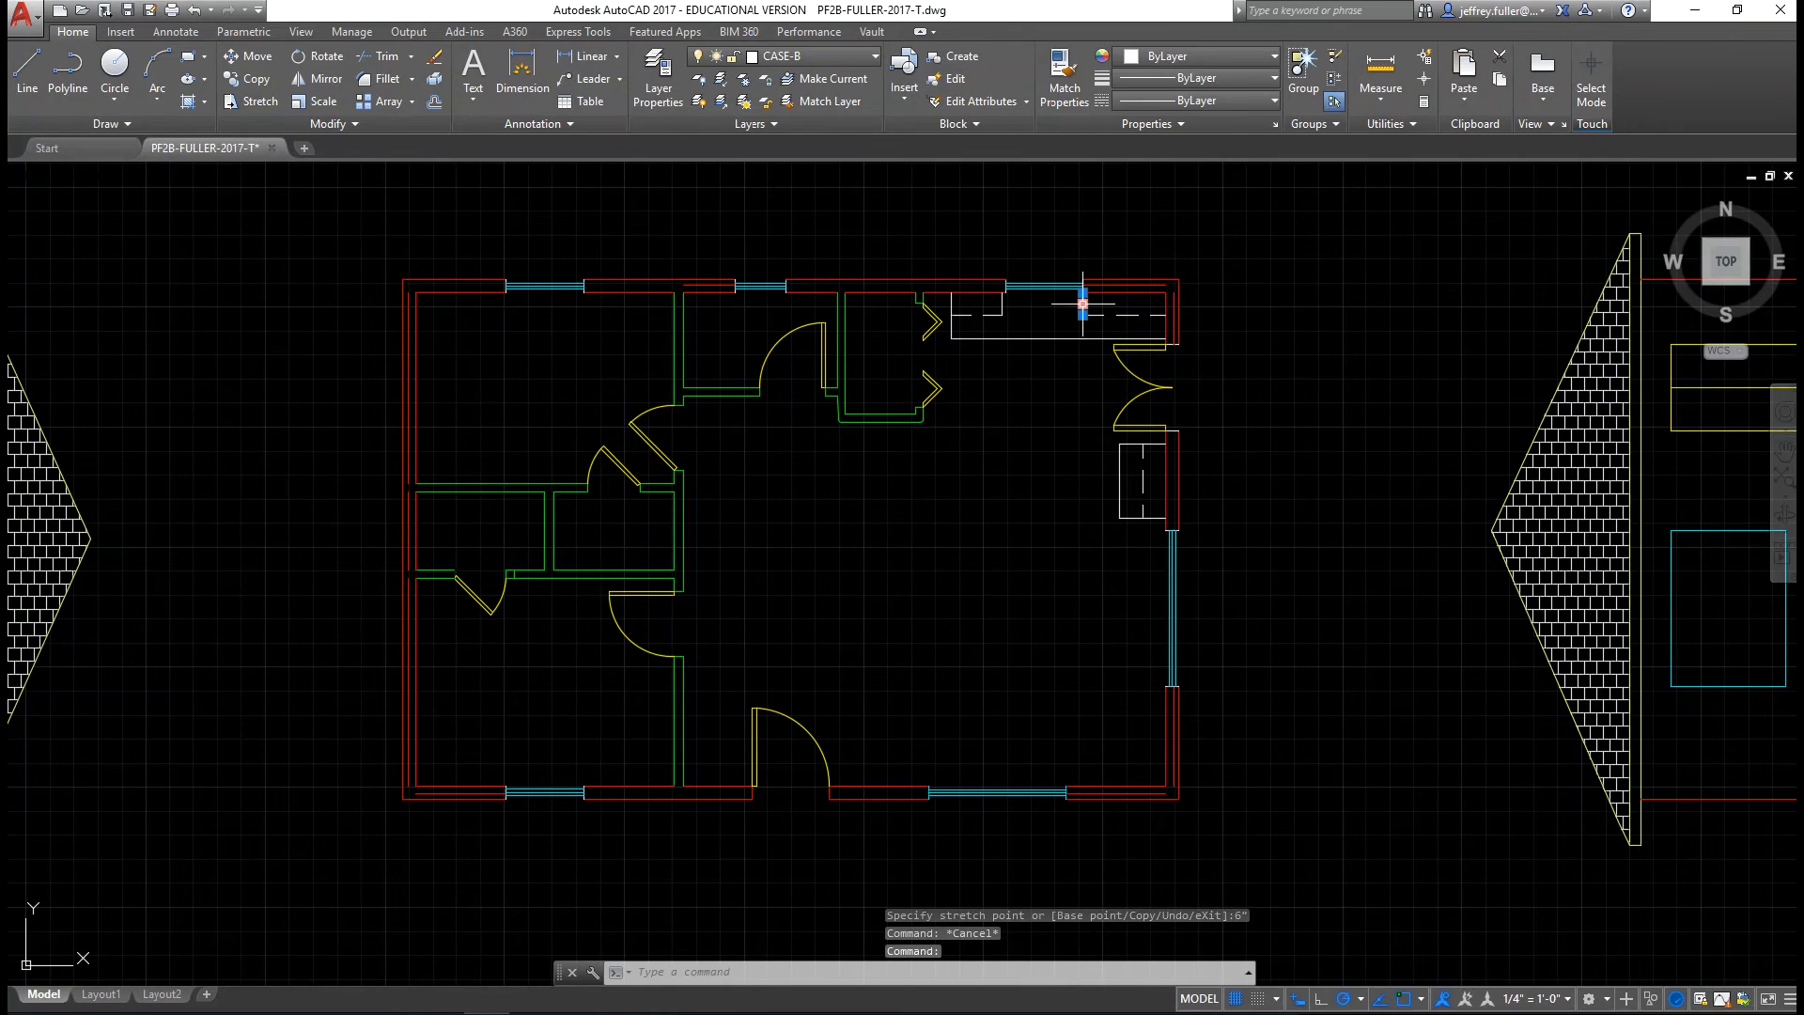
pyautogui.scroll(8, 1083, 303)
pyautogui.click(1092, 323)
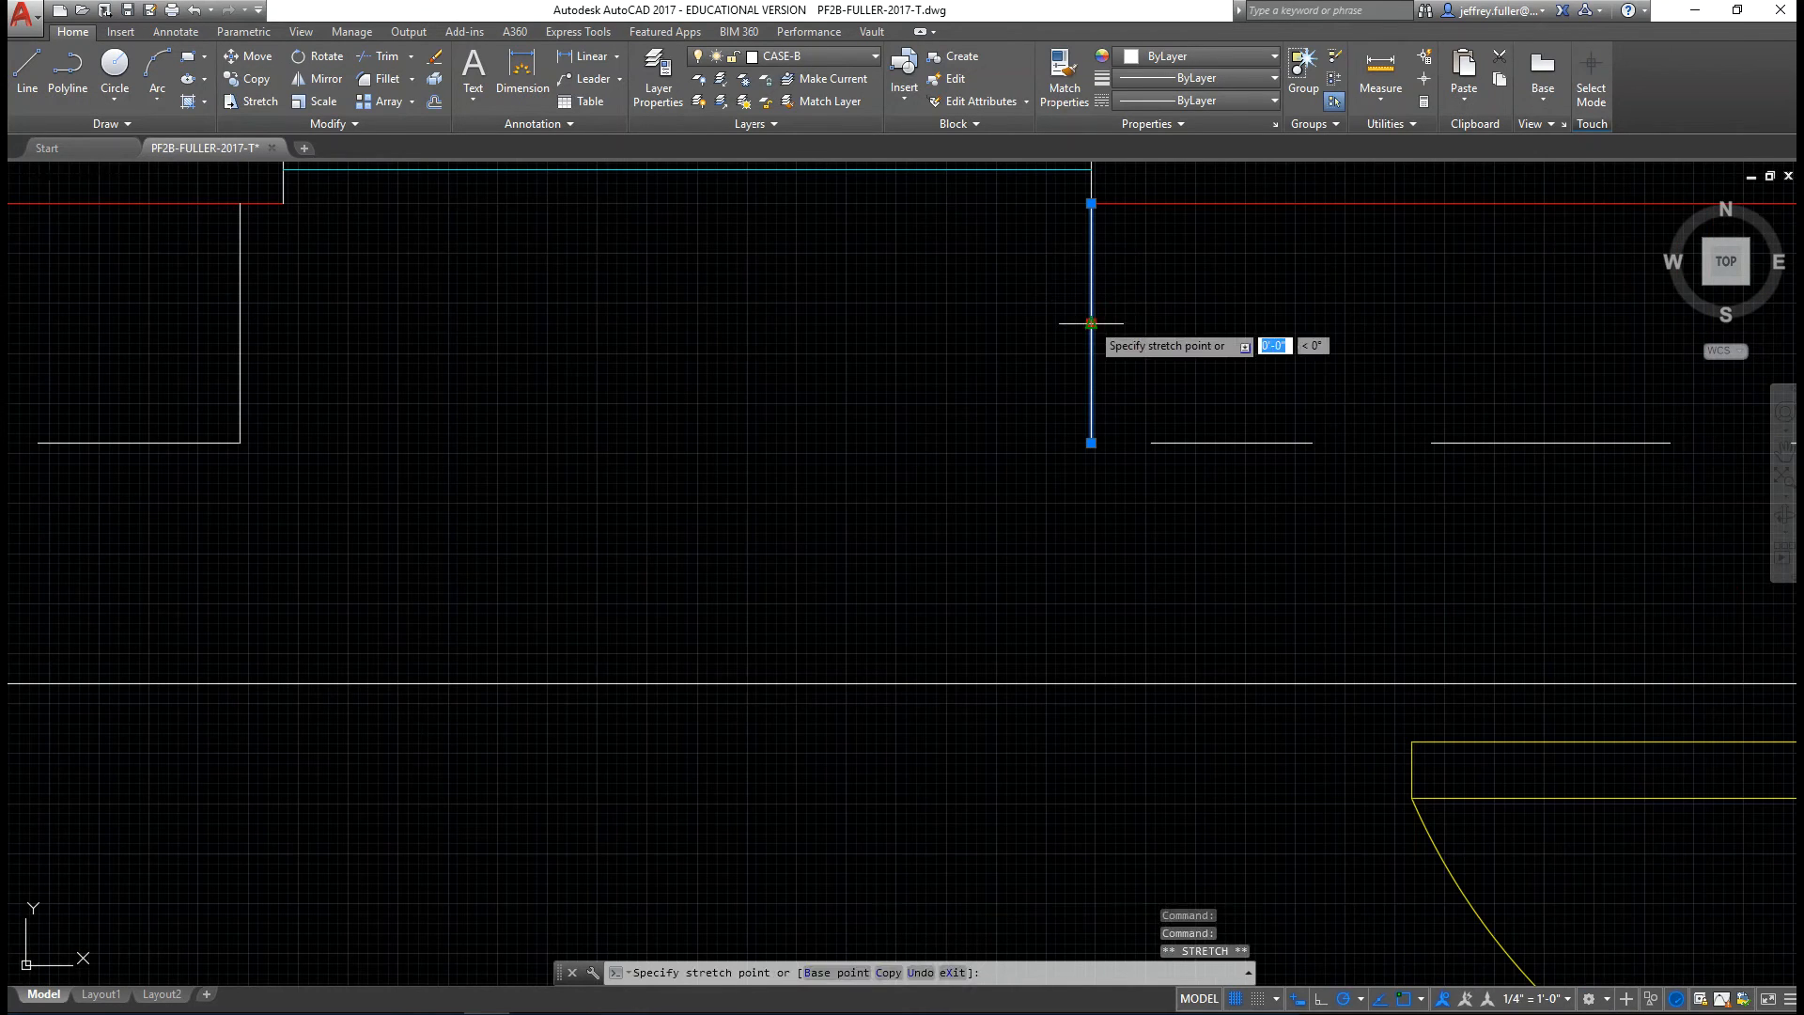
pyautogui.click(1150, 317)
pyautogui.press('Escape')
pyautogui.scroll(-8, 968, 432)
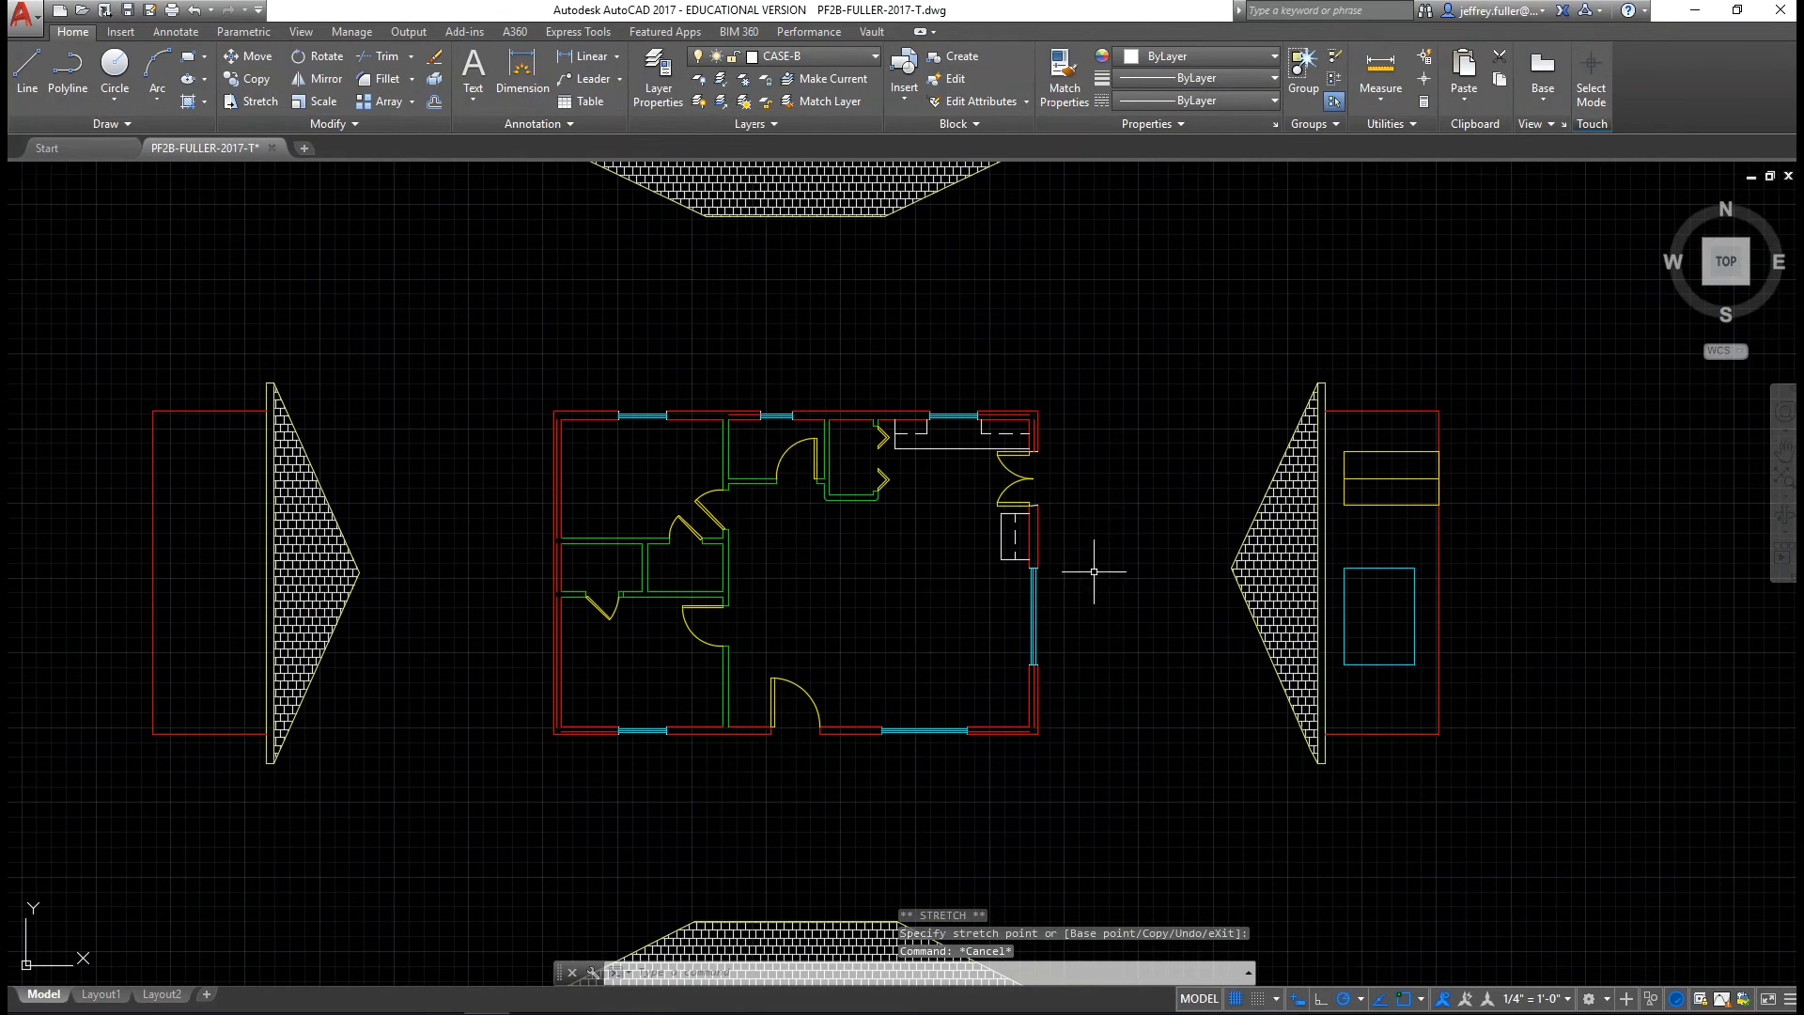
pyautogui.moveTo(878, 605); pyautogui.dragTo(674, 579, button='middle')
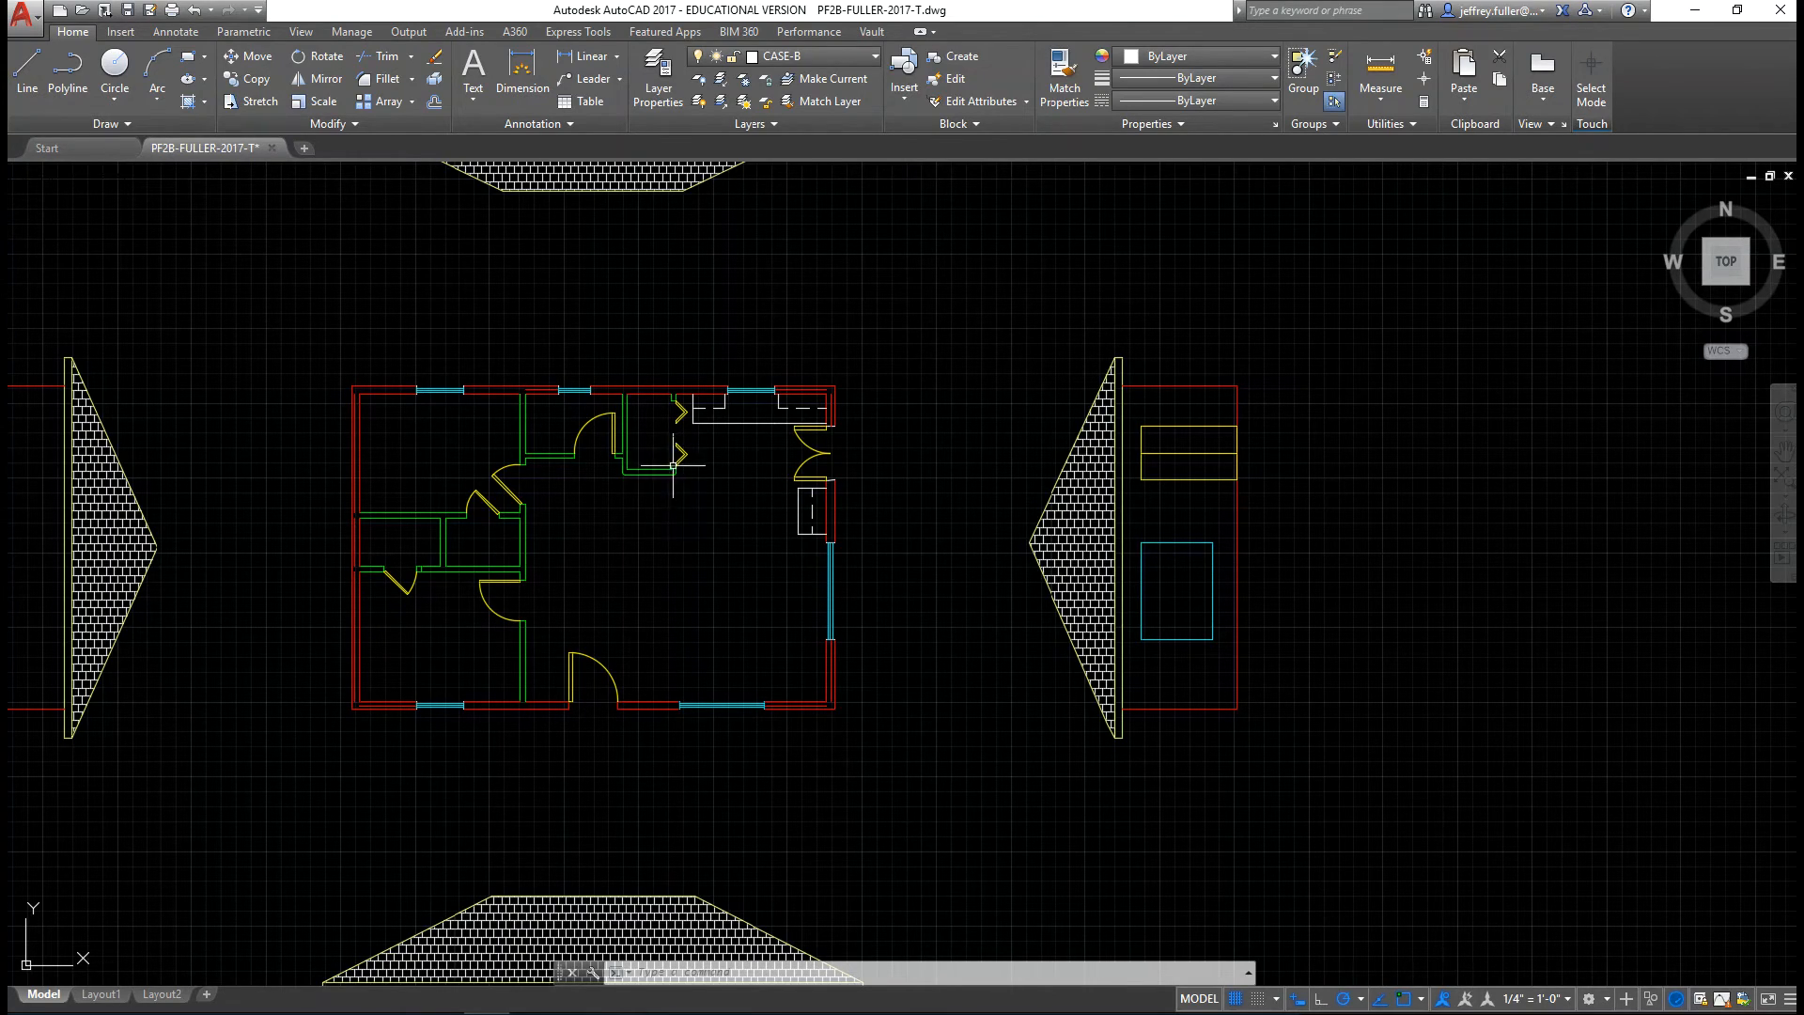
pyautogui.press('Escape')
pyautogui.press('Escape')
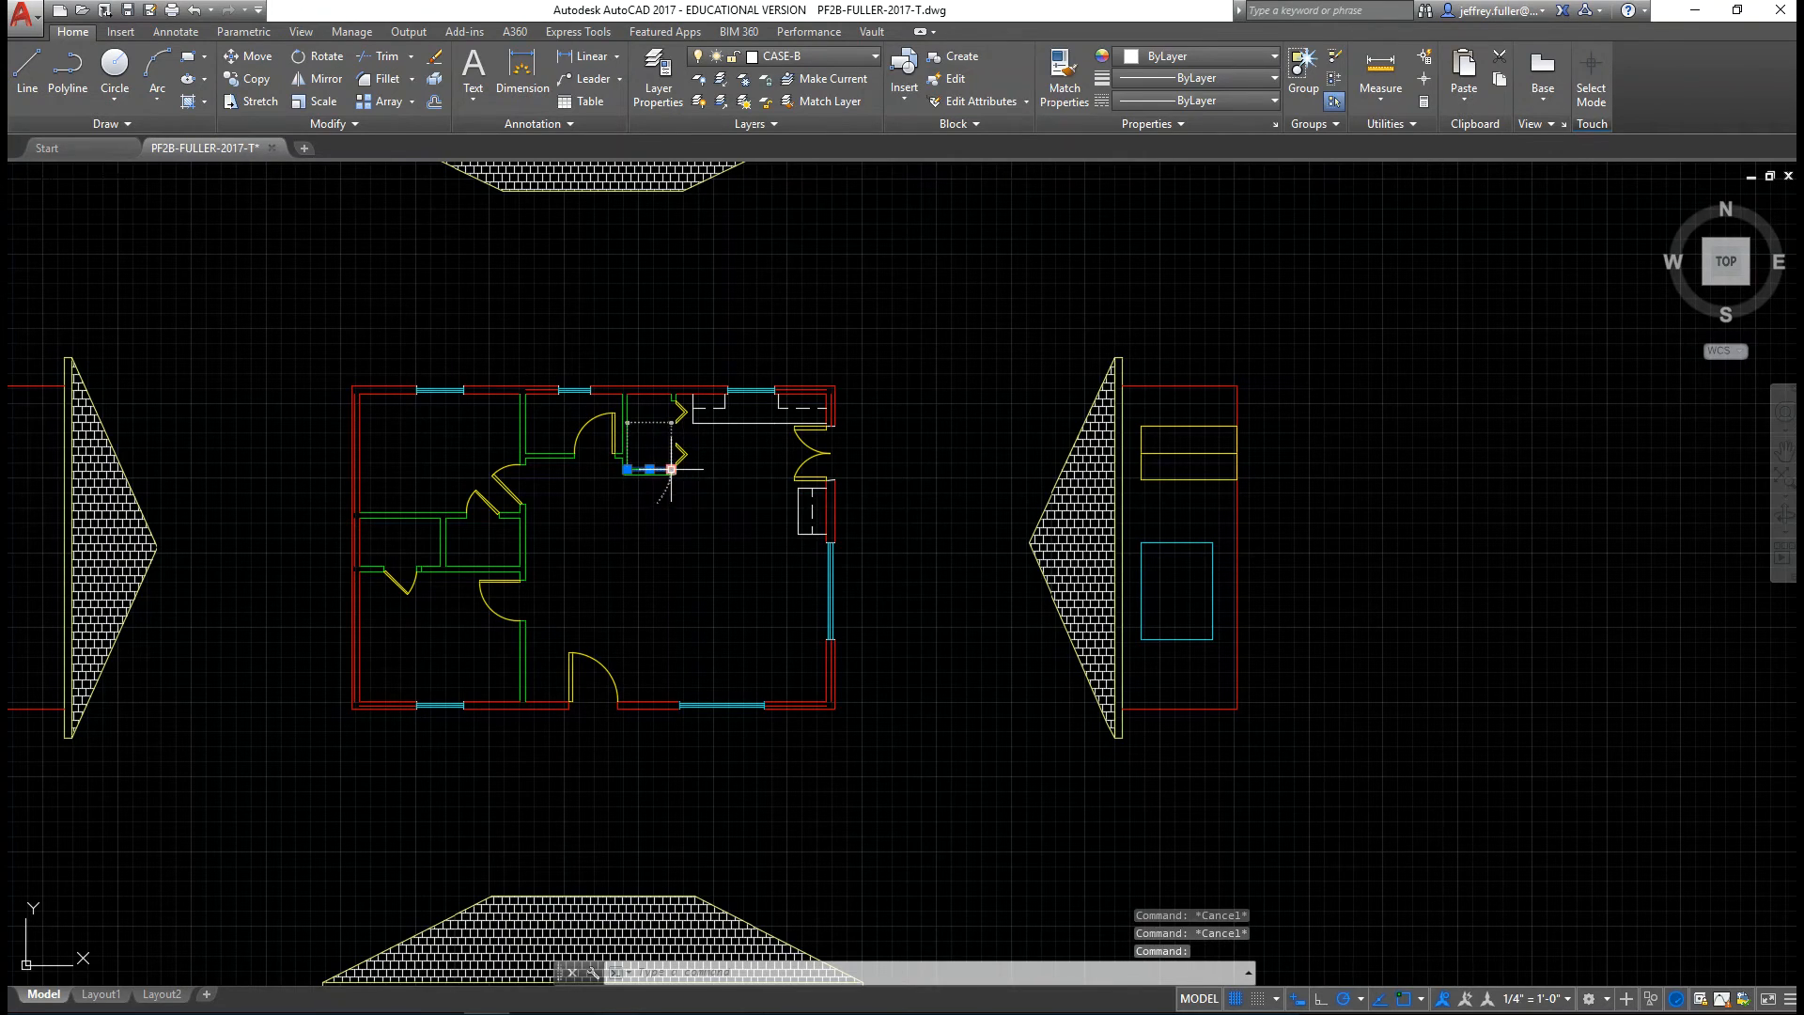
pyautogui.click(648, 469)
pyautogui.click(669, 406)
pyautogui.press('Escape')
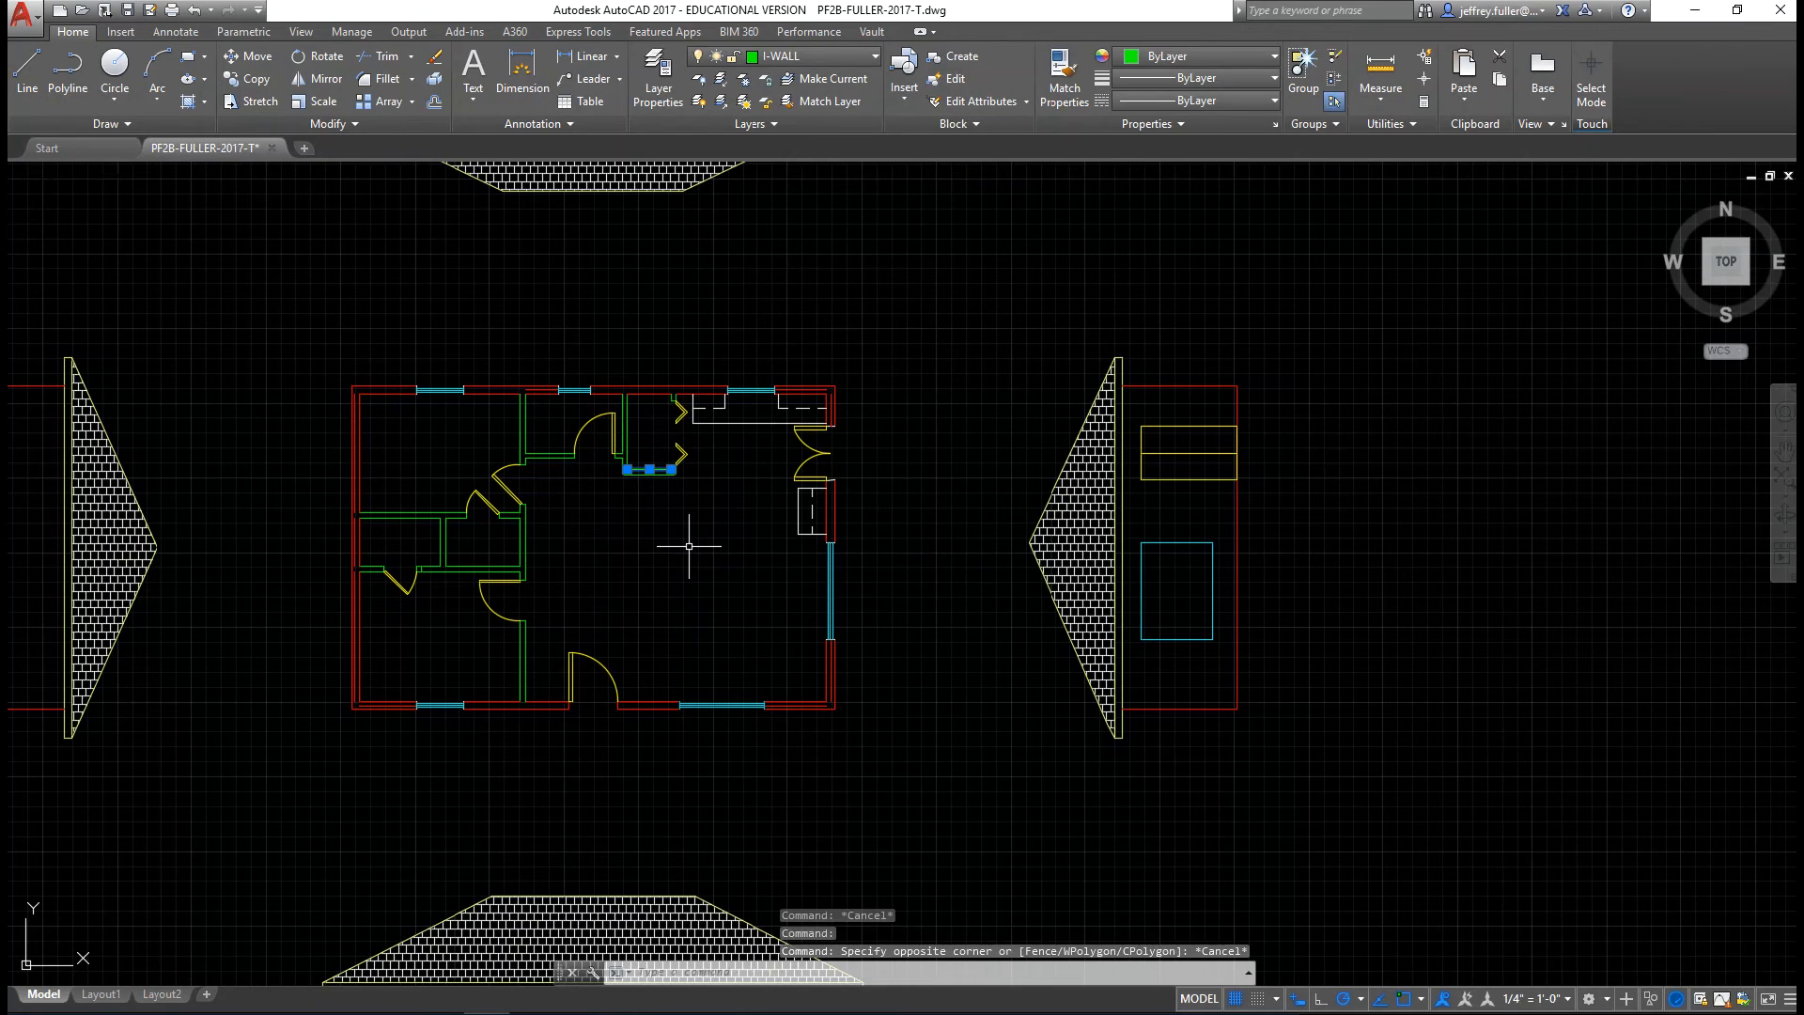
pyautogui.scroll(3, 688, 542)
pyautogui.press('Escape')
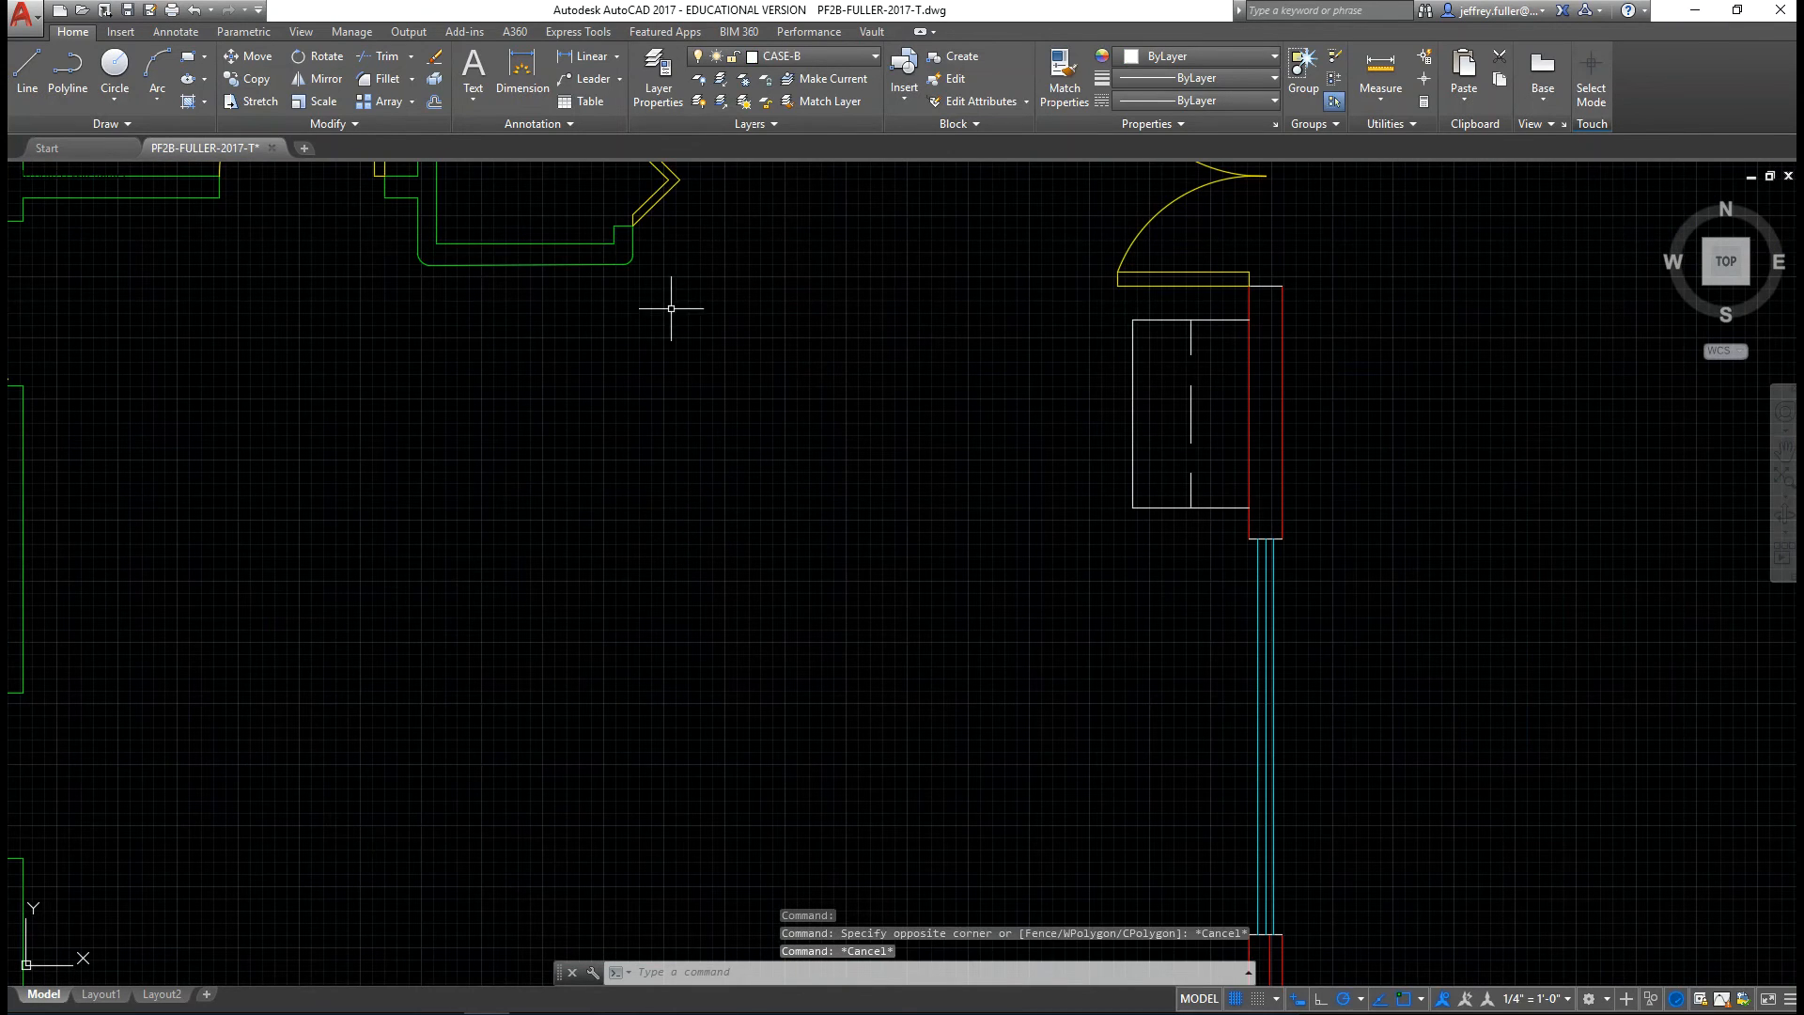
# - Stretch the south end of the short east-face line at the closet's southeast wall corner 36" south
pyautogui.click(625, 226)
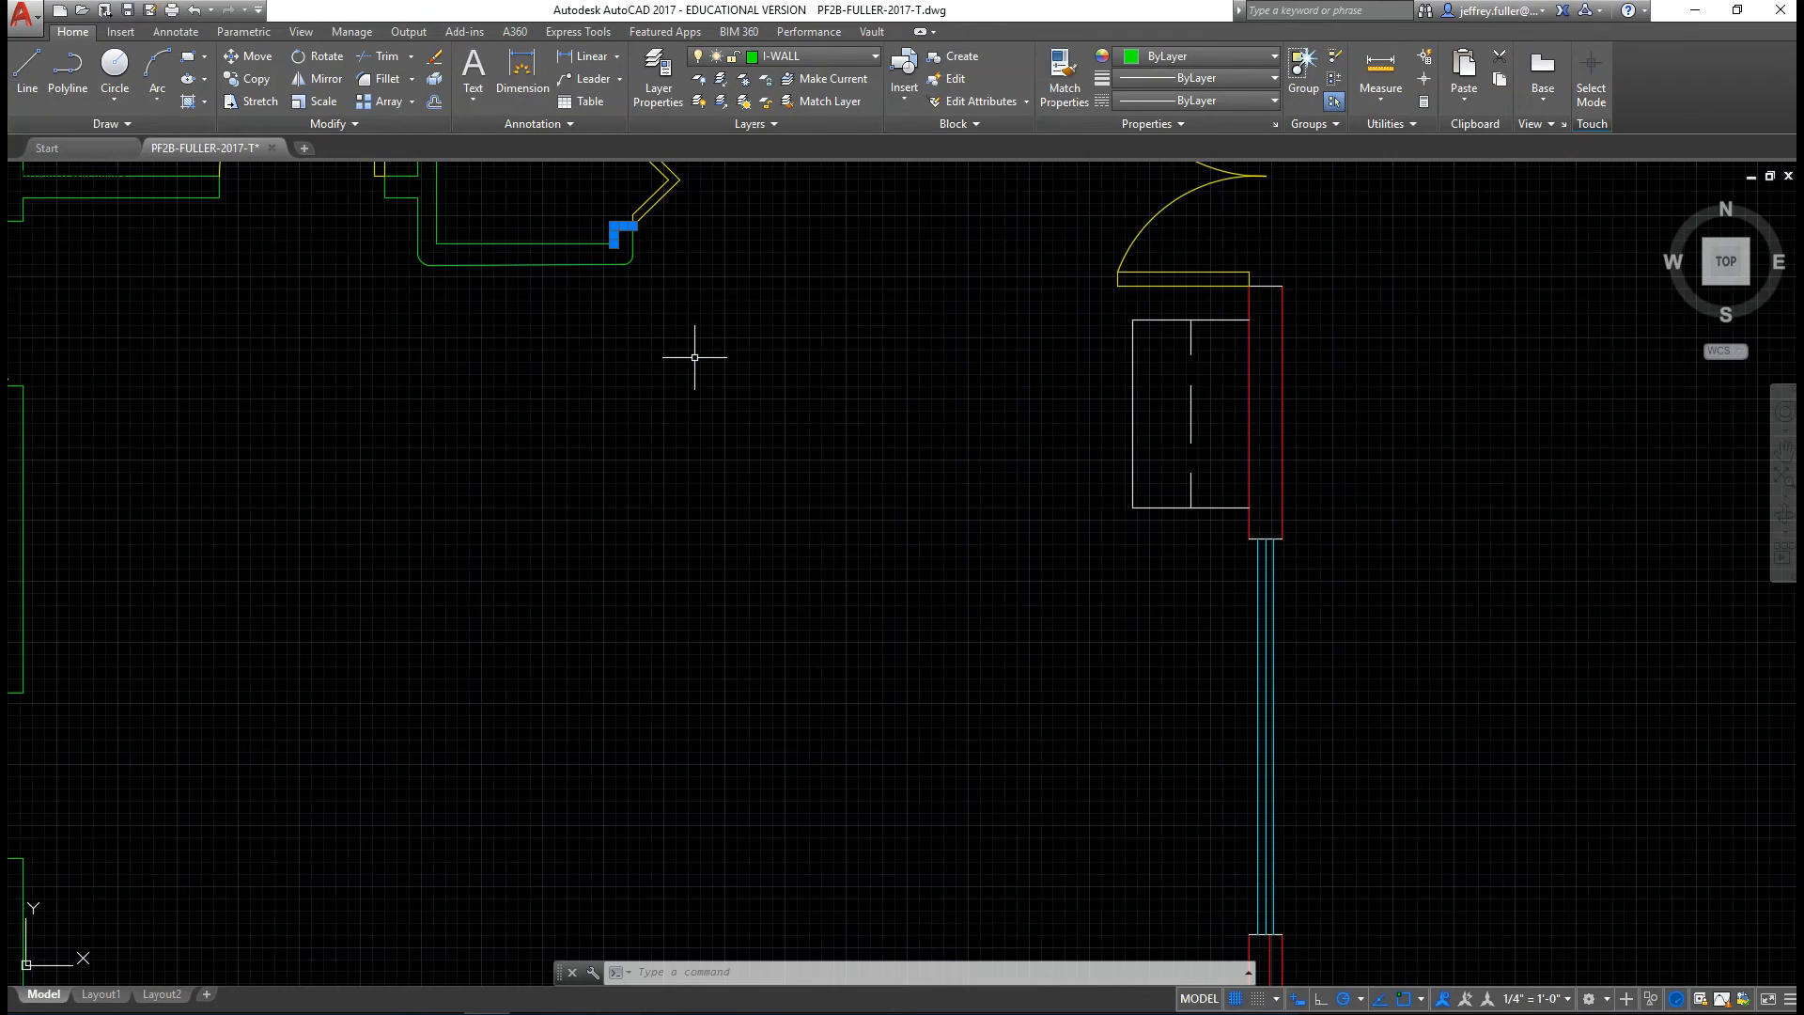
pyautogui.press('Escape')
pyautogui.click(634, 235)
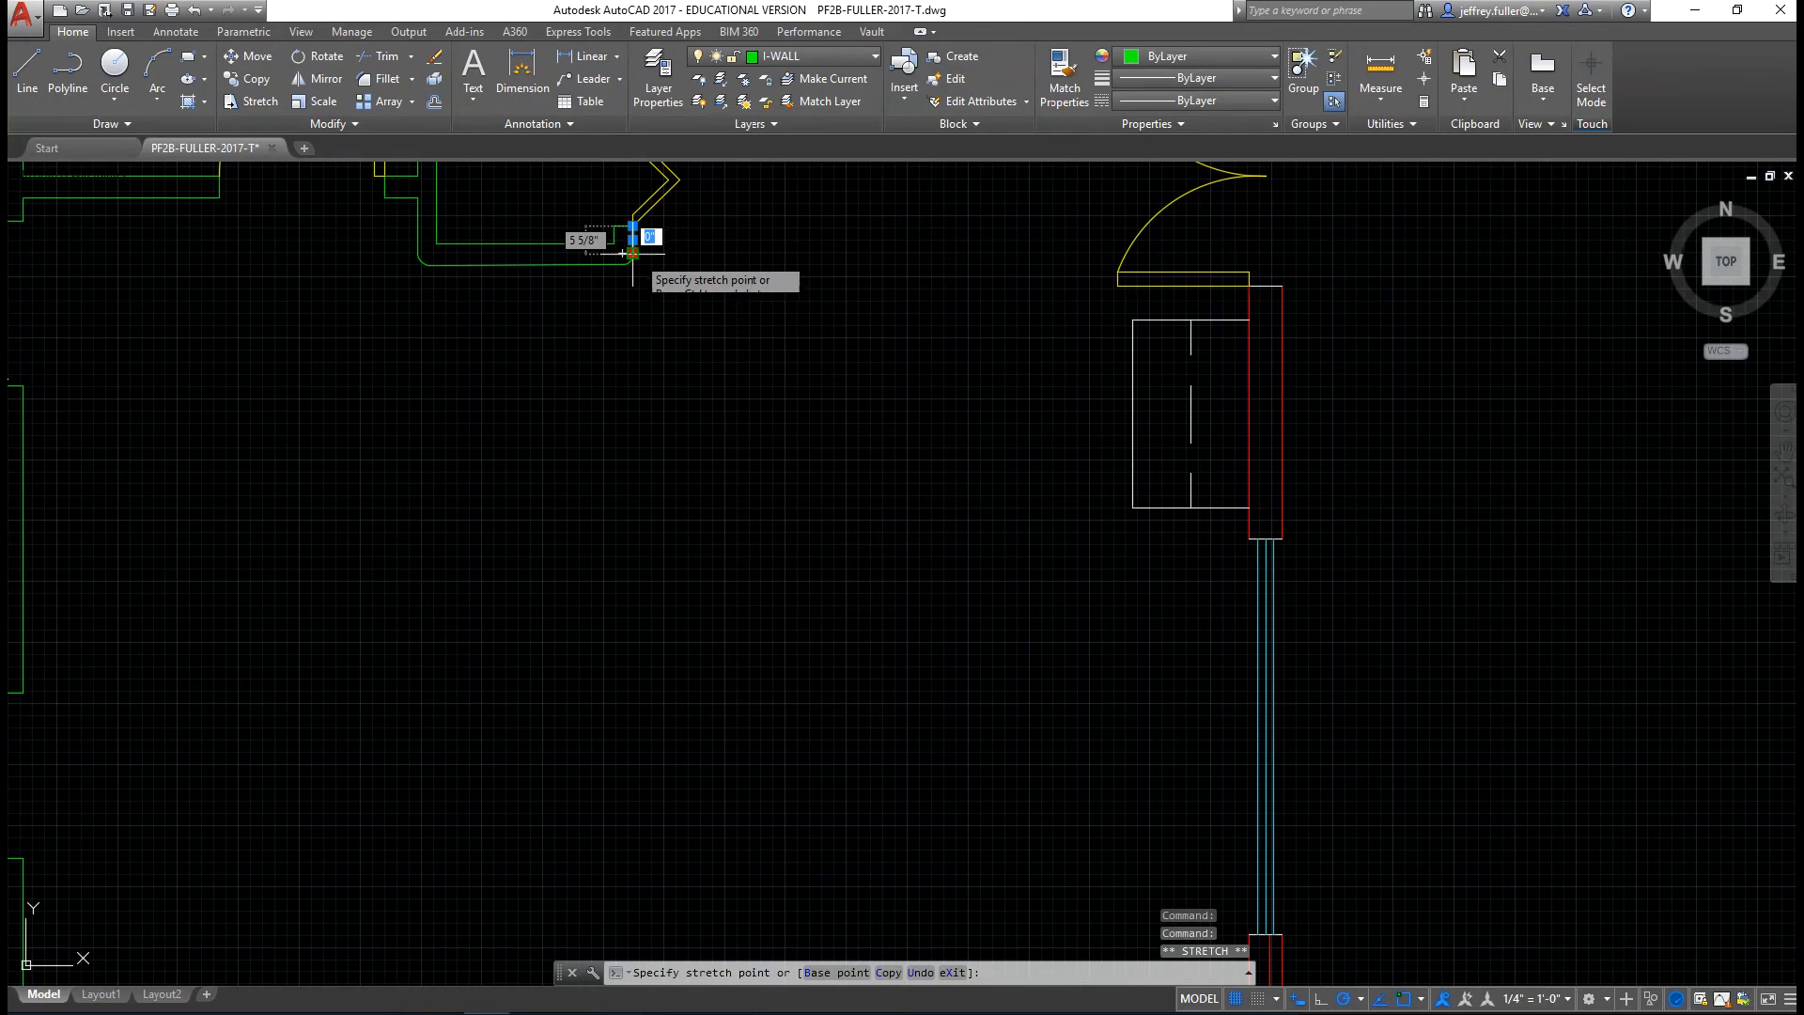
pyautogui.click(633, 254)
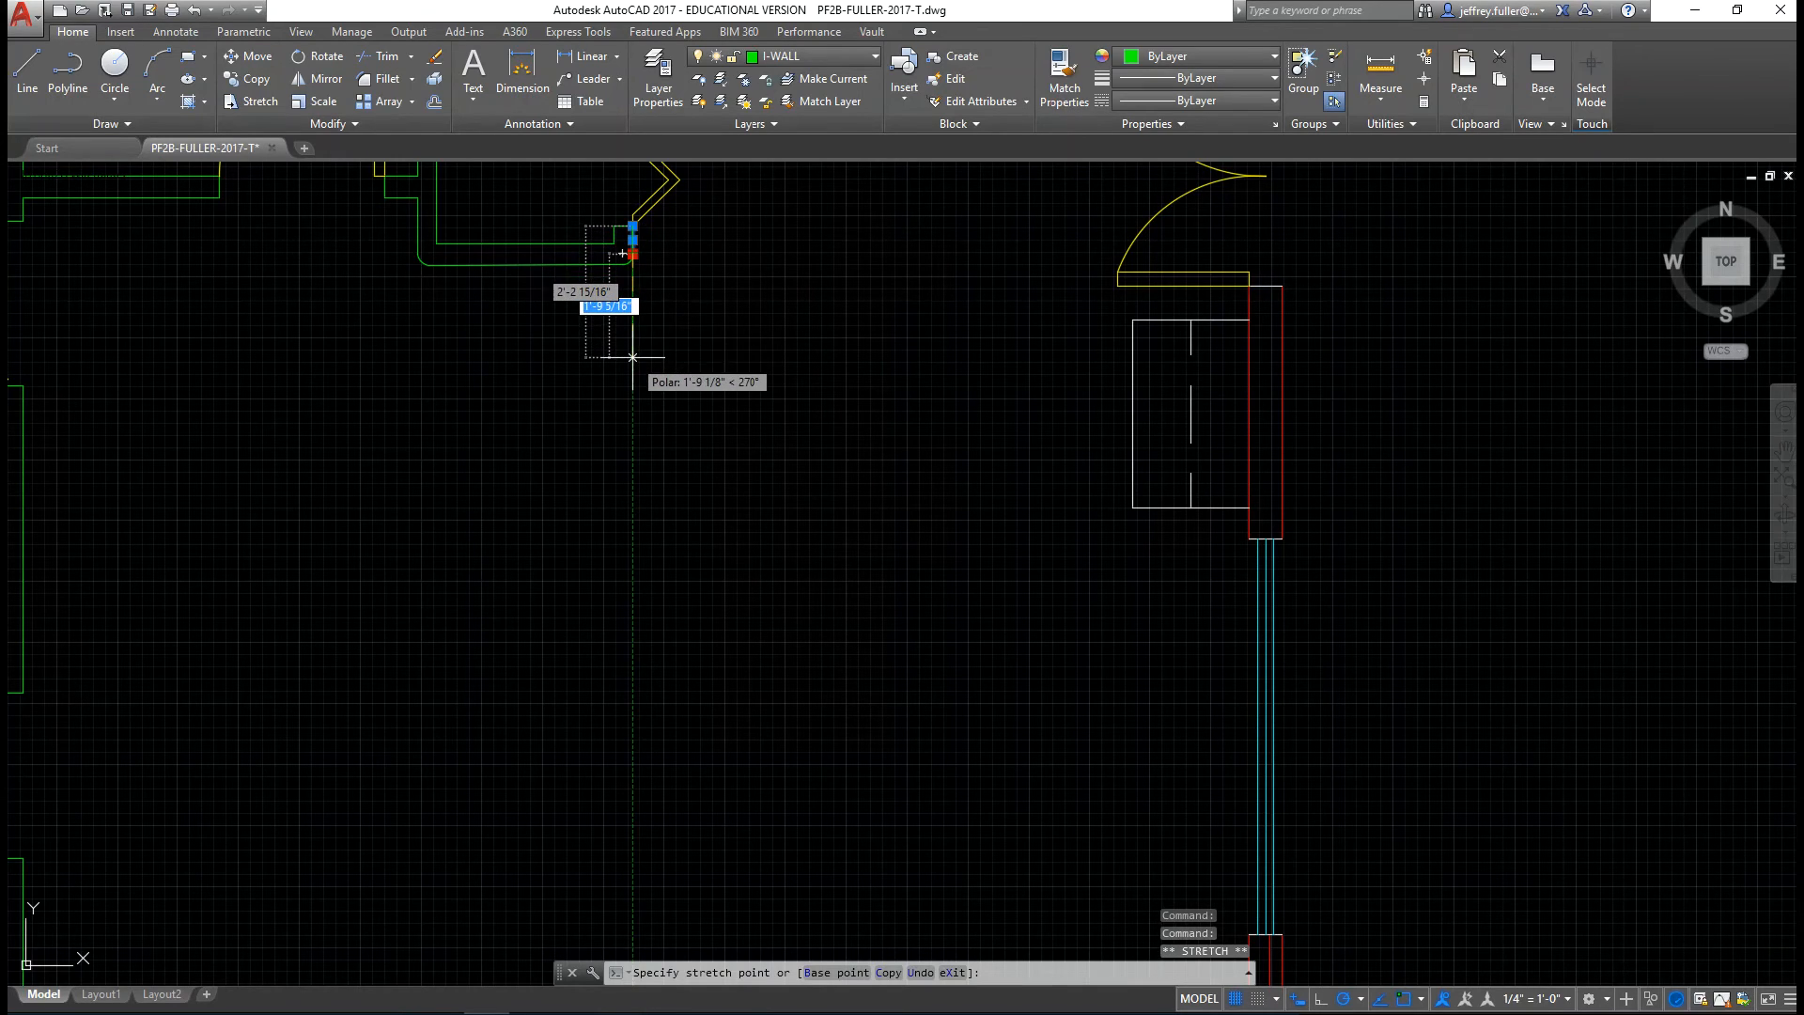
pyautogui.write('36"')
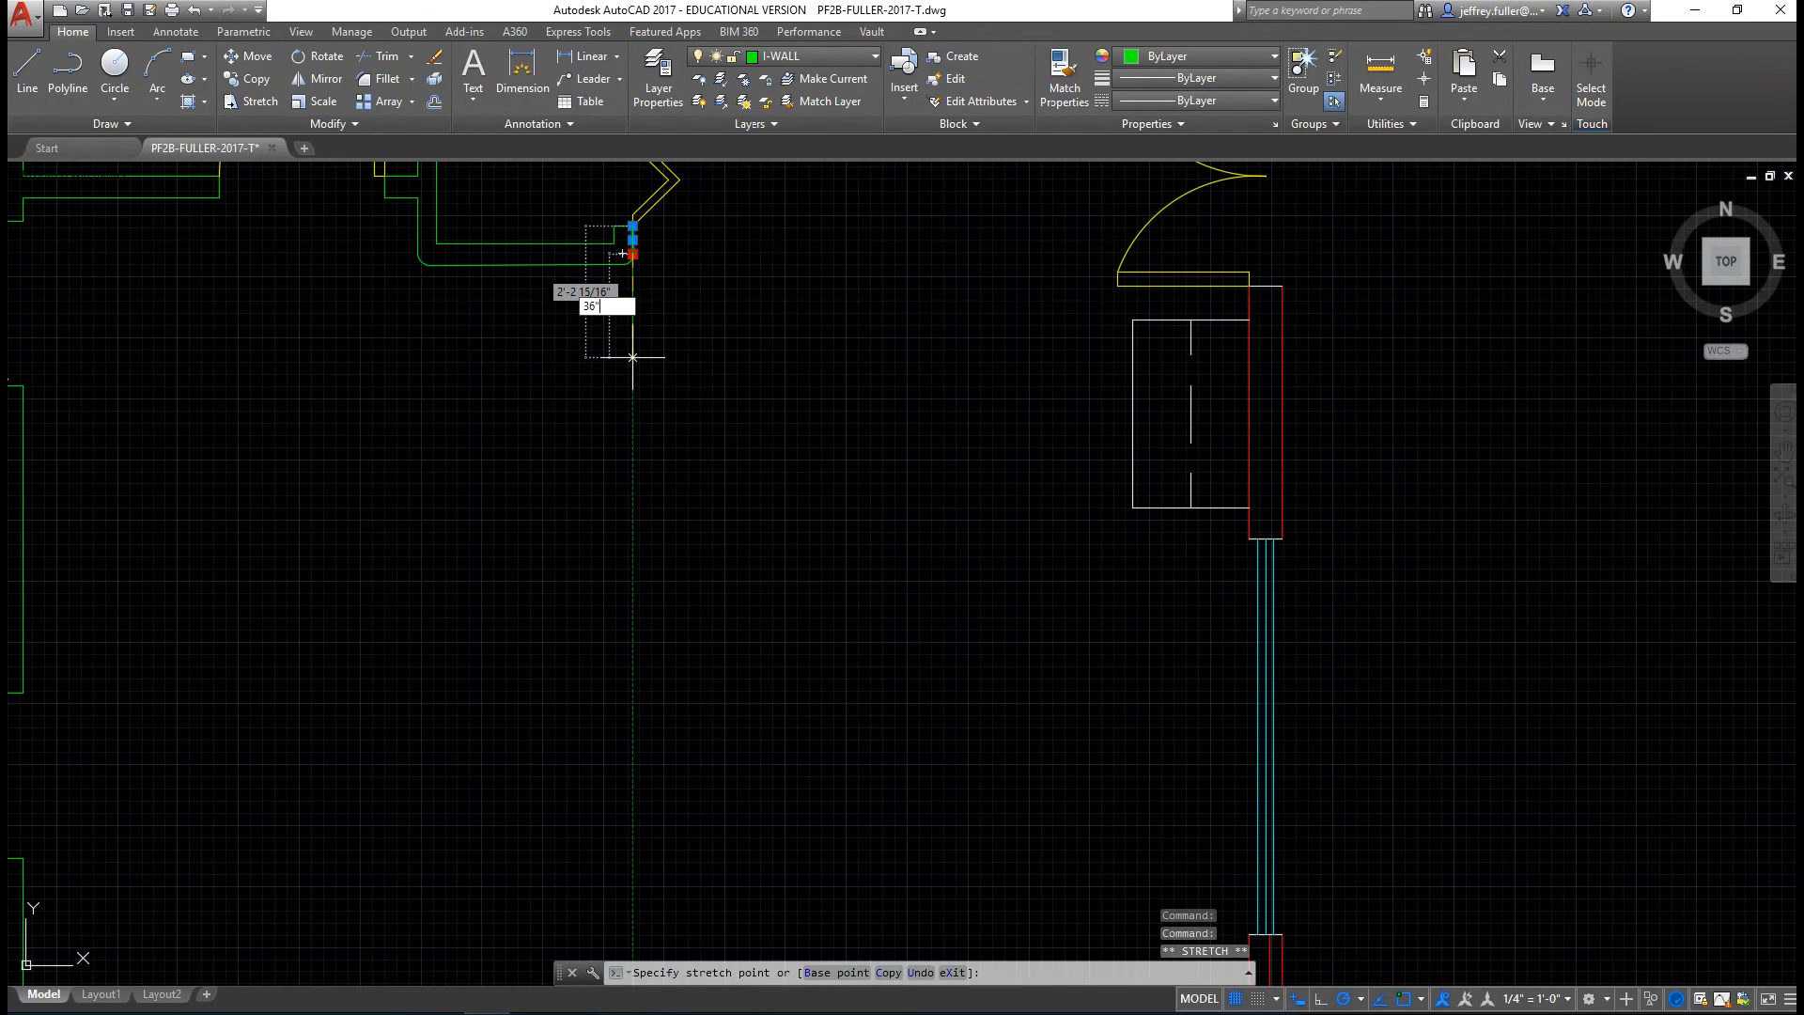
pyautogui.press('Return')
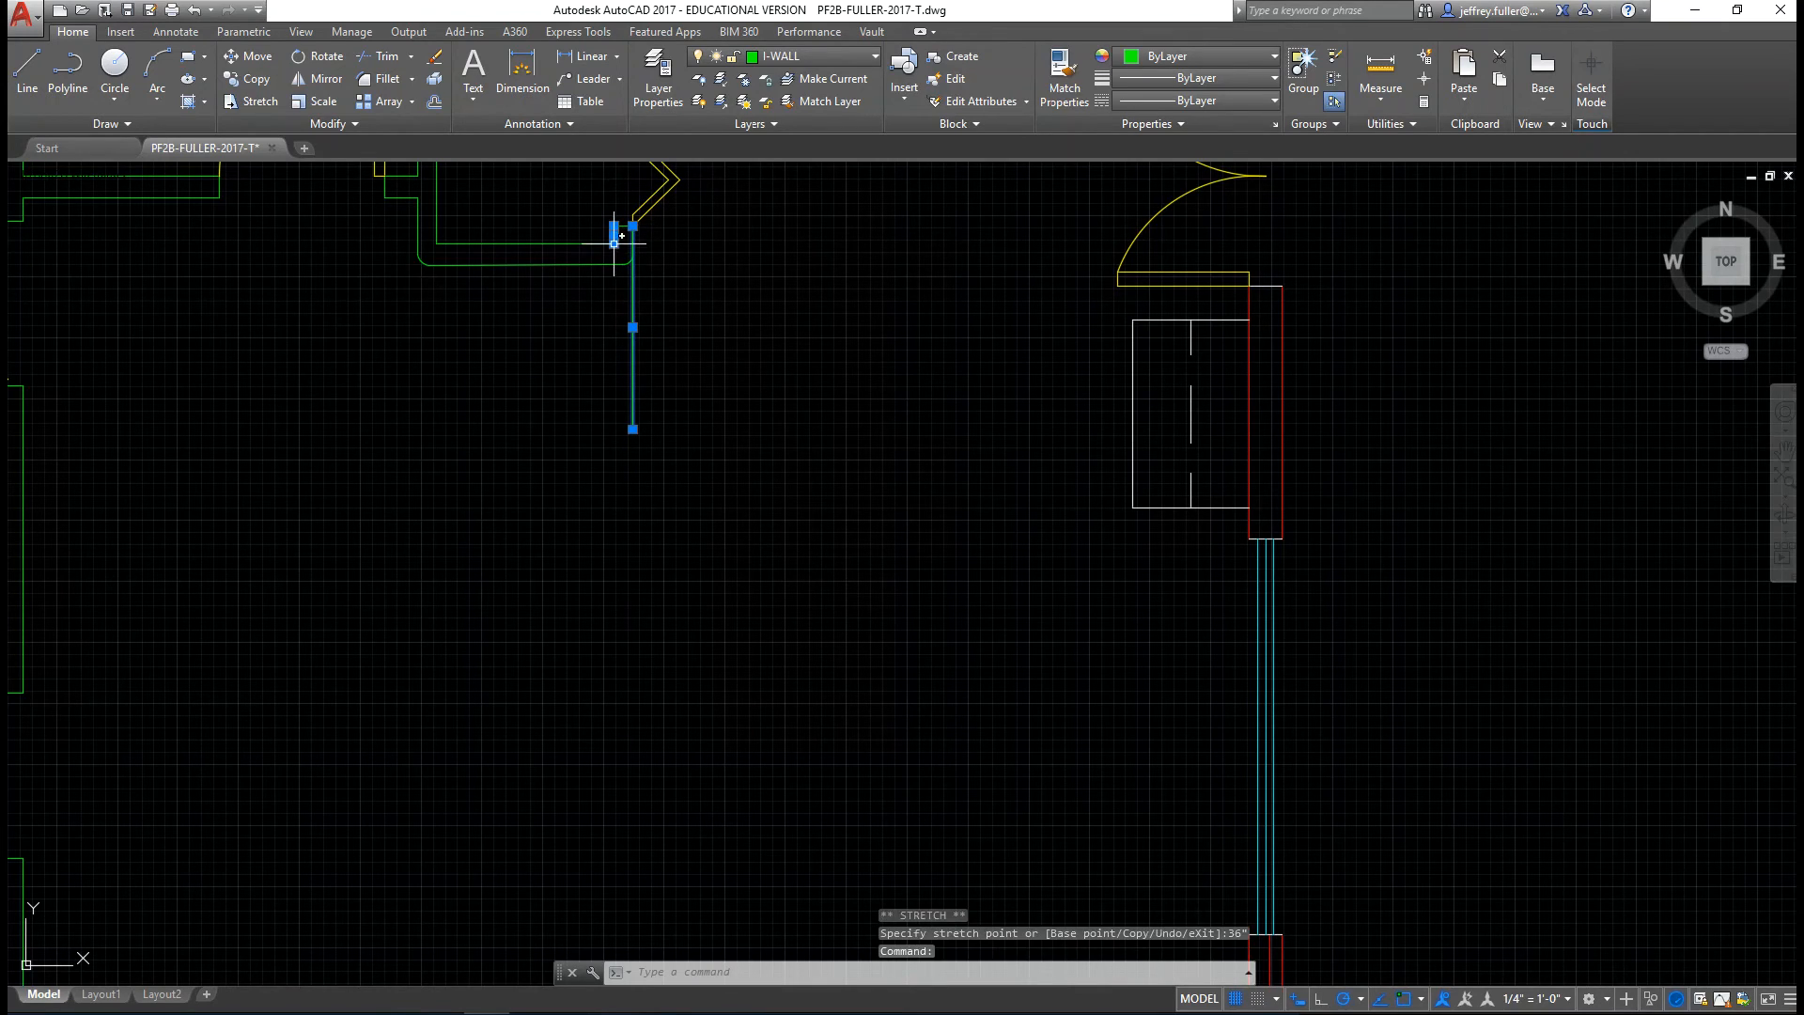
# - Stretch the parallel inner wall line at the closet's southeast corner 36" south
pyautogui.click(614, 243)
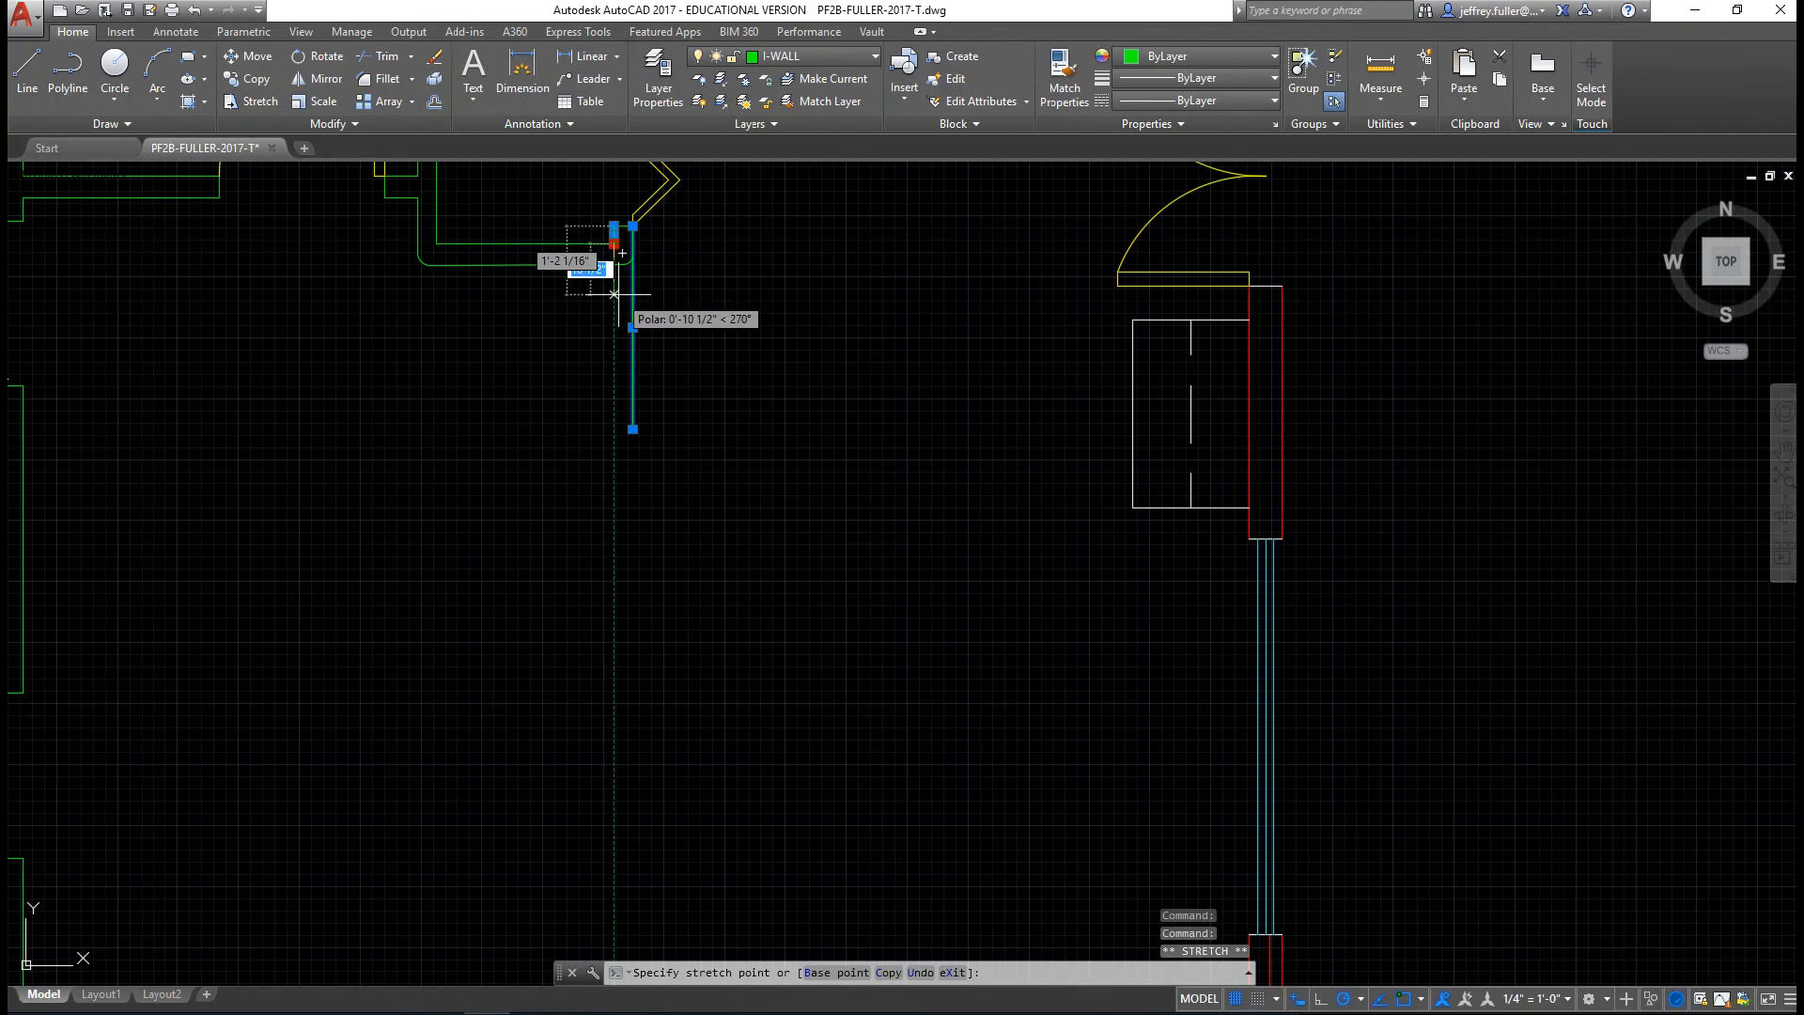
pyautogui.write('36"')
pyautogui.press('Return')
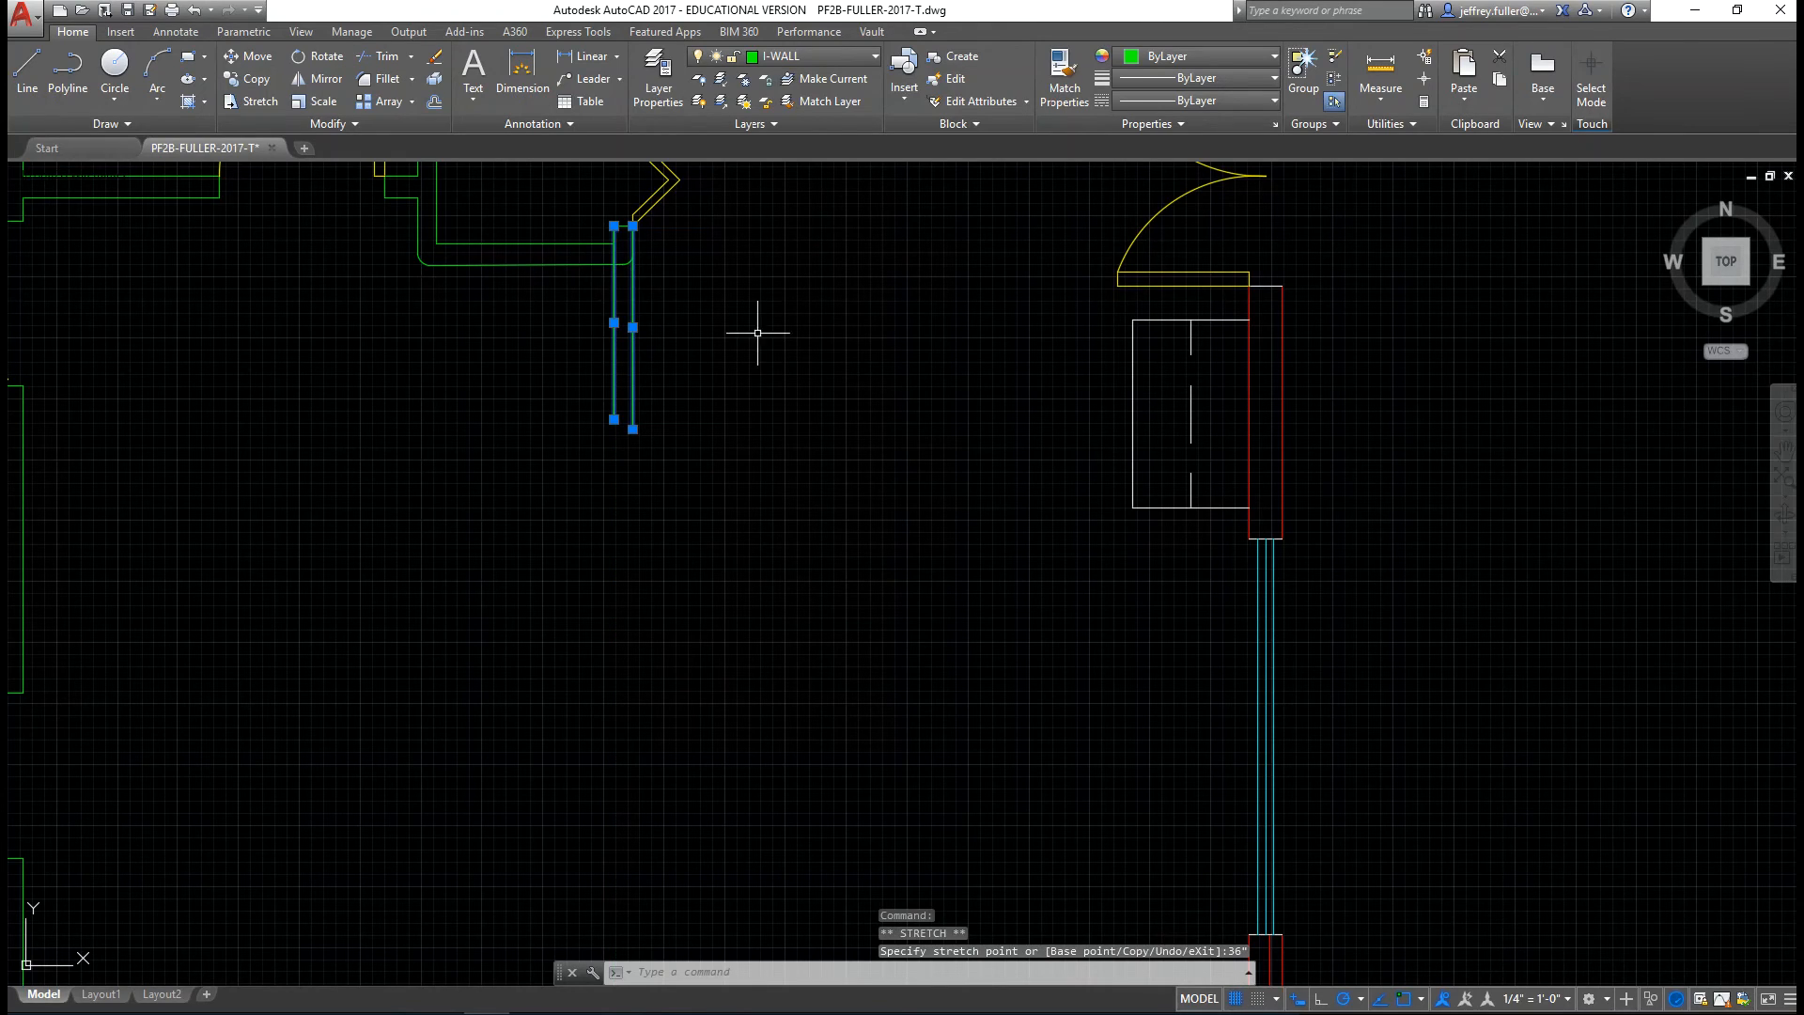
pyautogui.press('Escape')
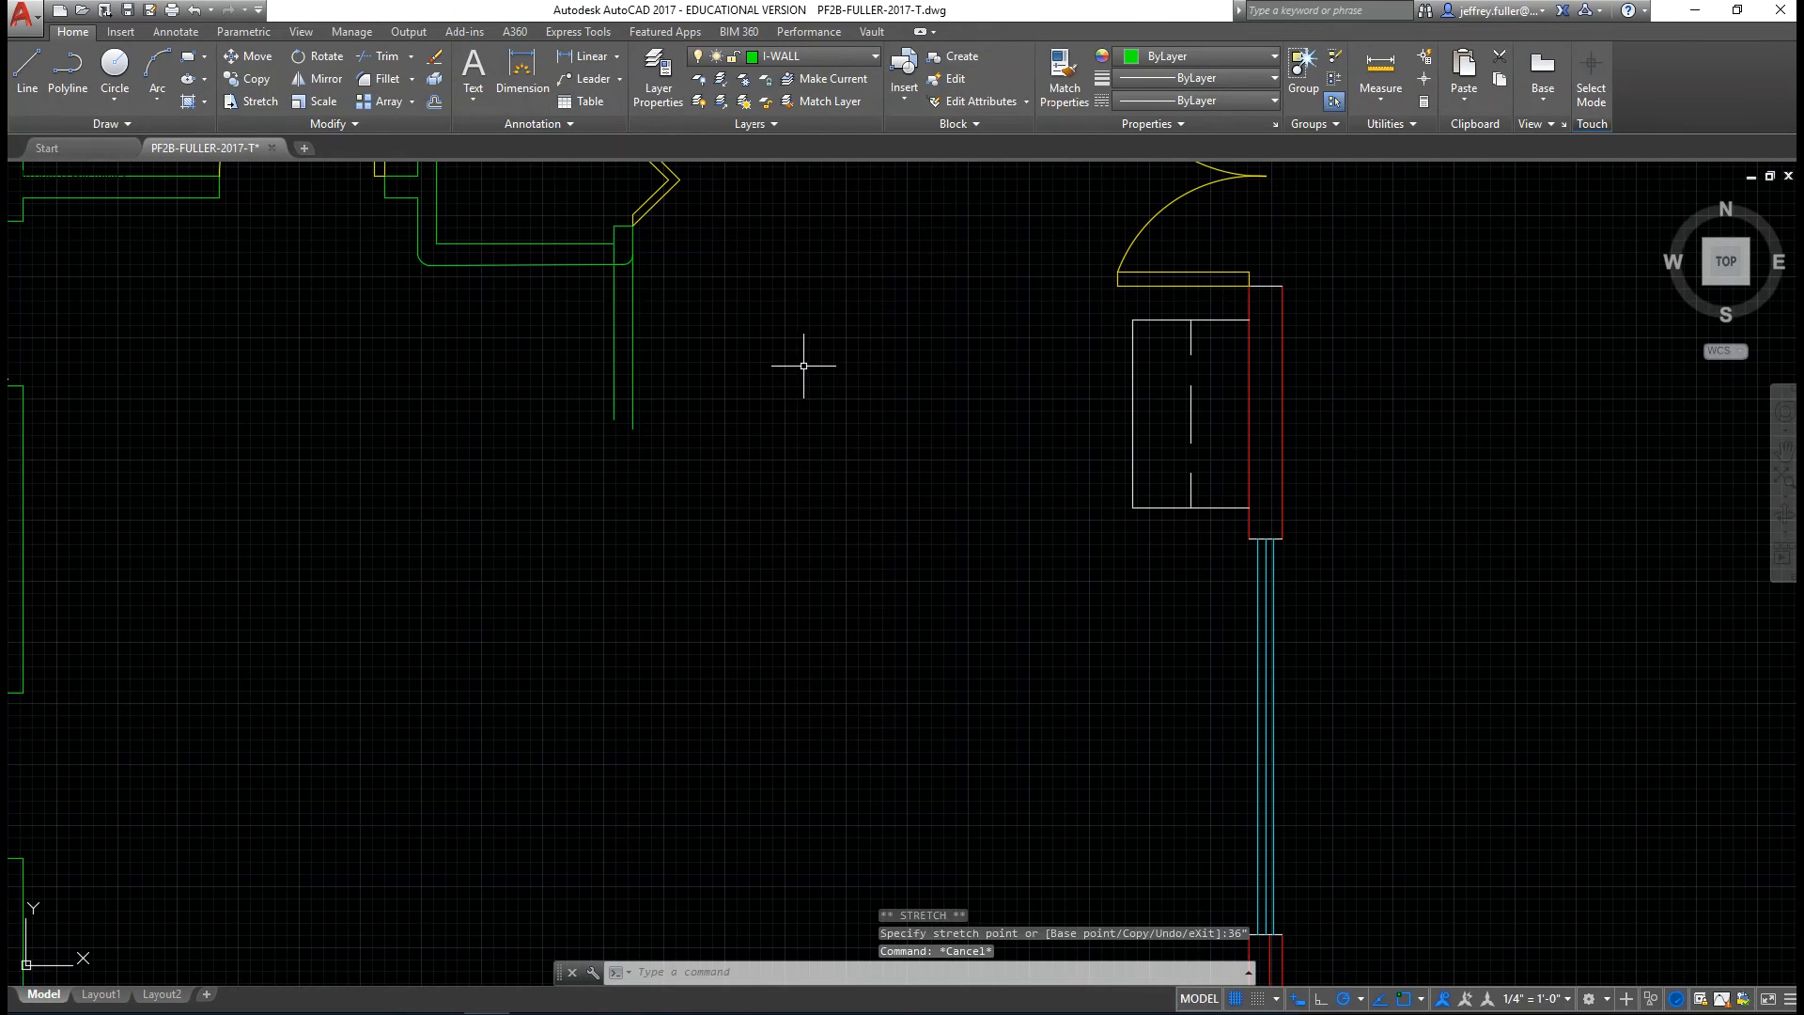
# - Stretch the inner wall line's south end so it lines up with the end of the outer line
pyautogui.click(614, 402)
pyautogui.click(614, 420)
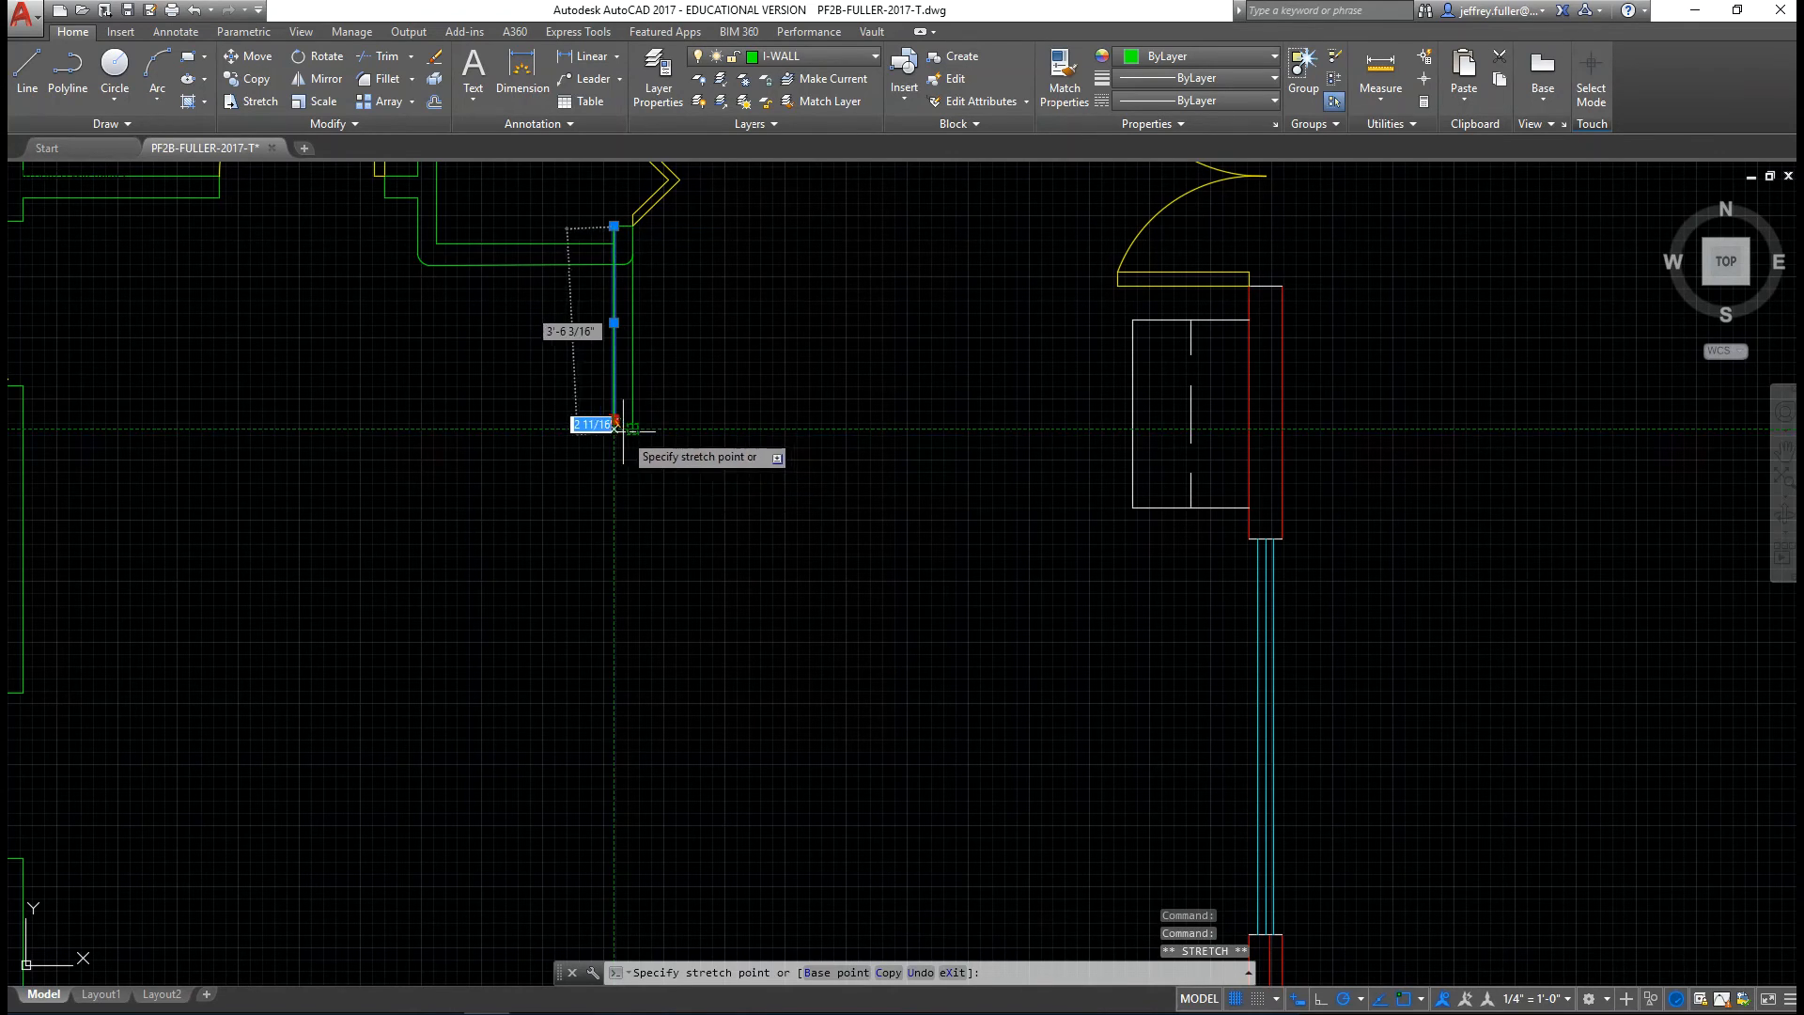
pyautogui.press('Escape')
pyautogui.press('Escape')
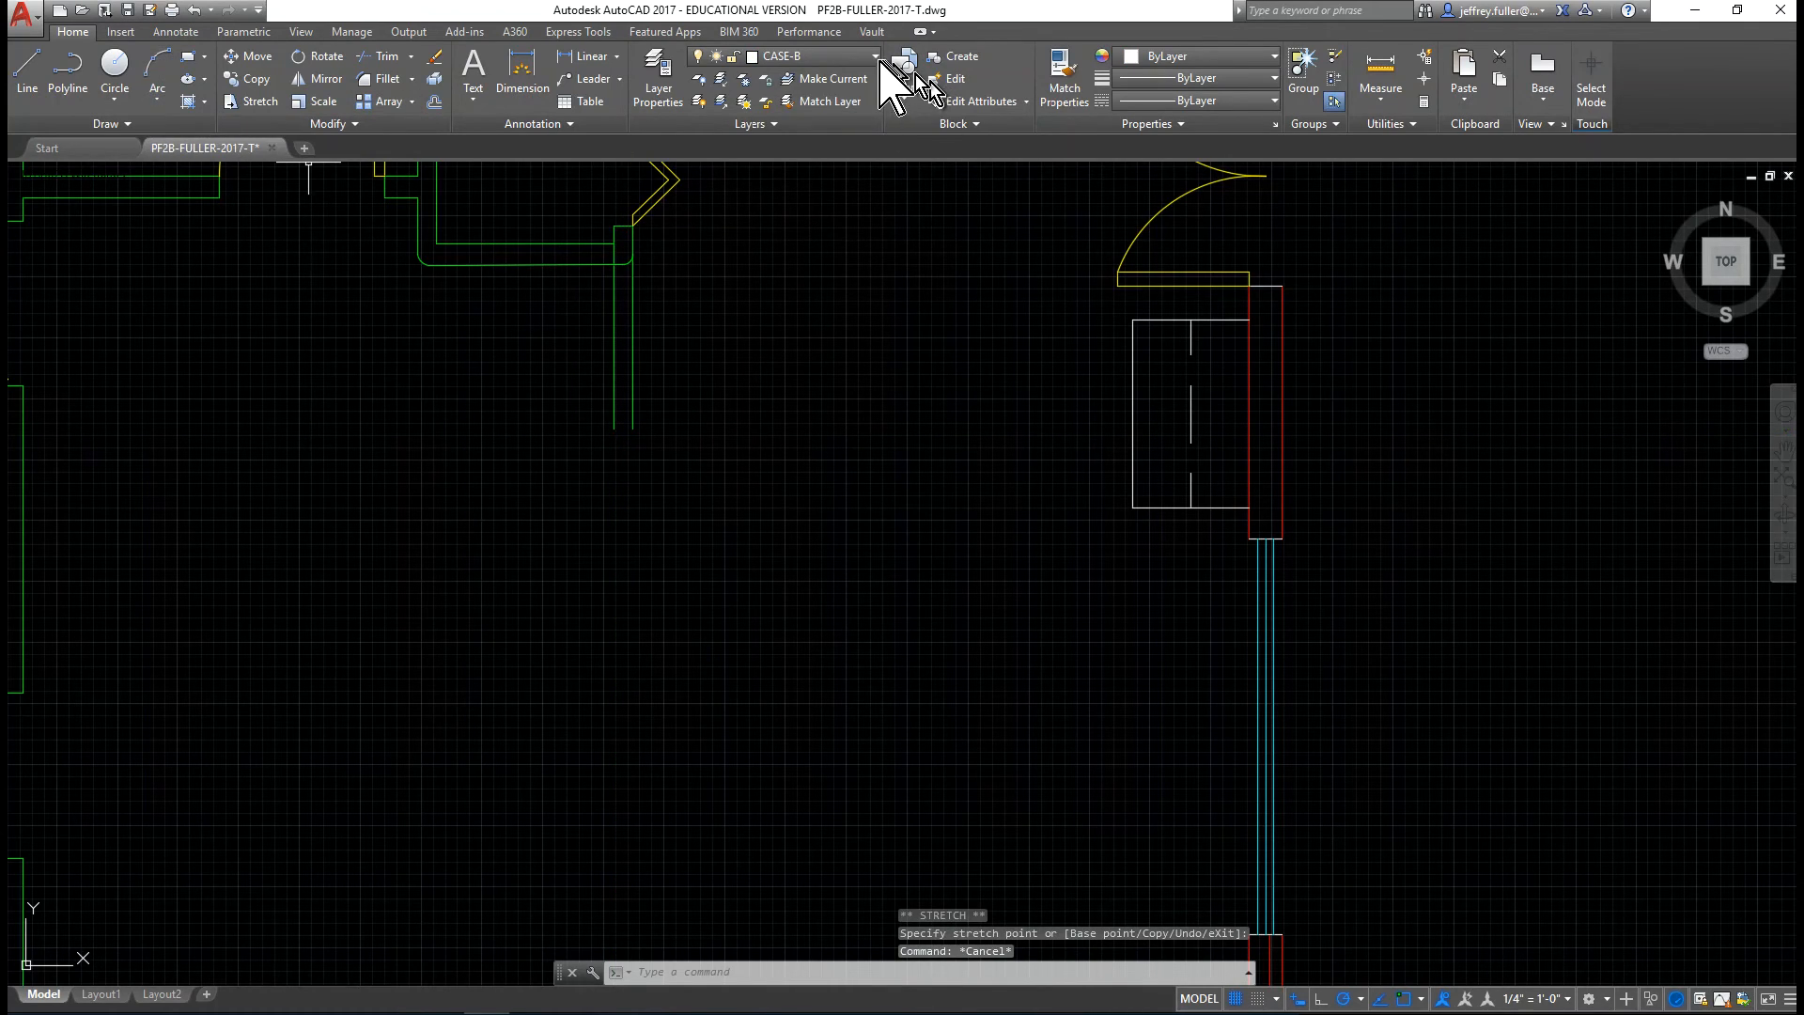
# - Make I-WALL the current layer and draw a line closing the south end of the extended wall stub
pyautogui.click(813, 56)
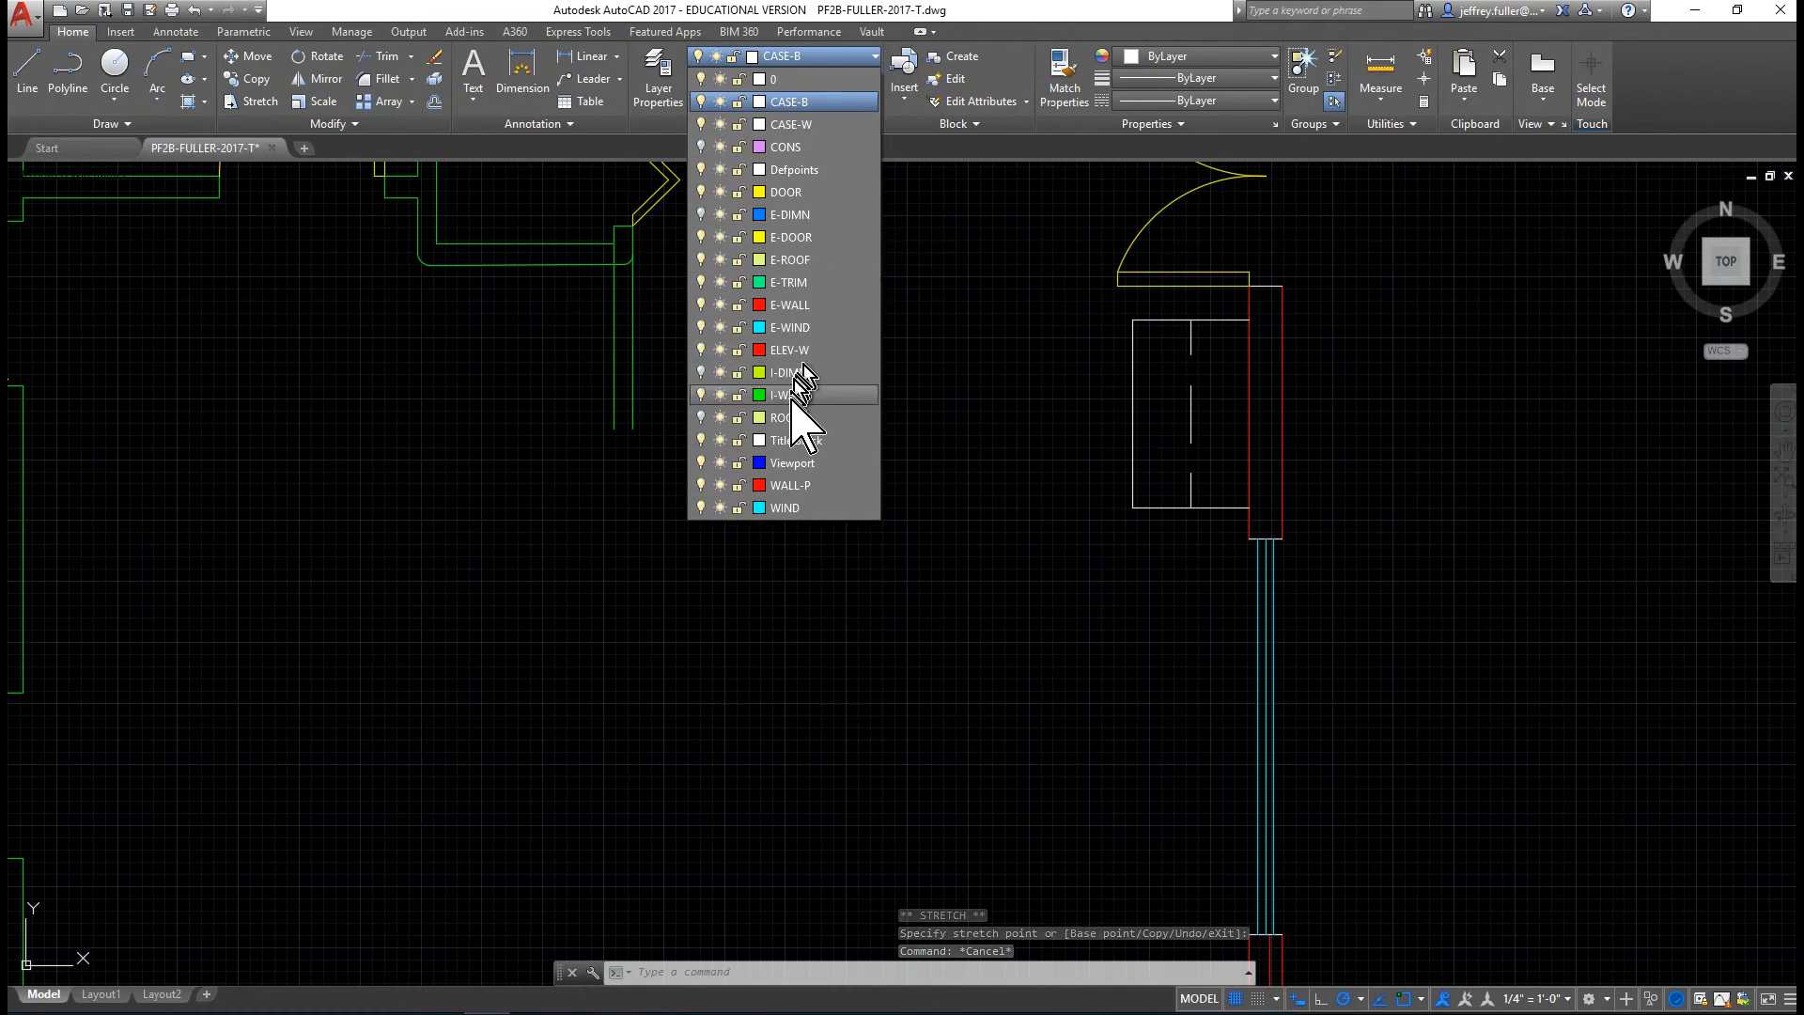
pyautogui.click(789, 394)
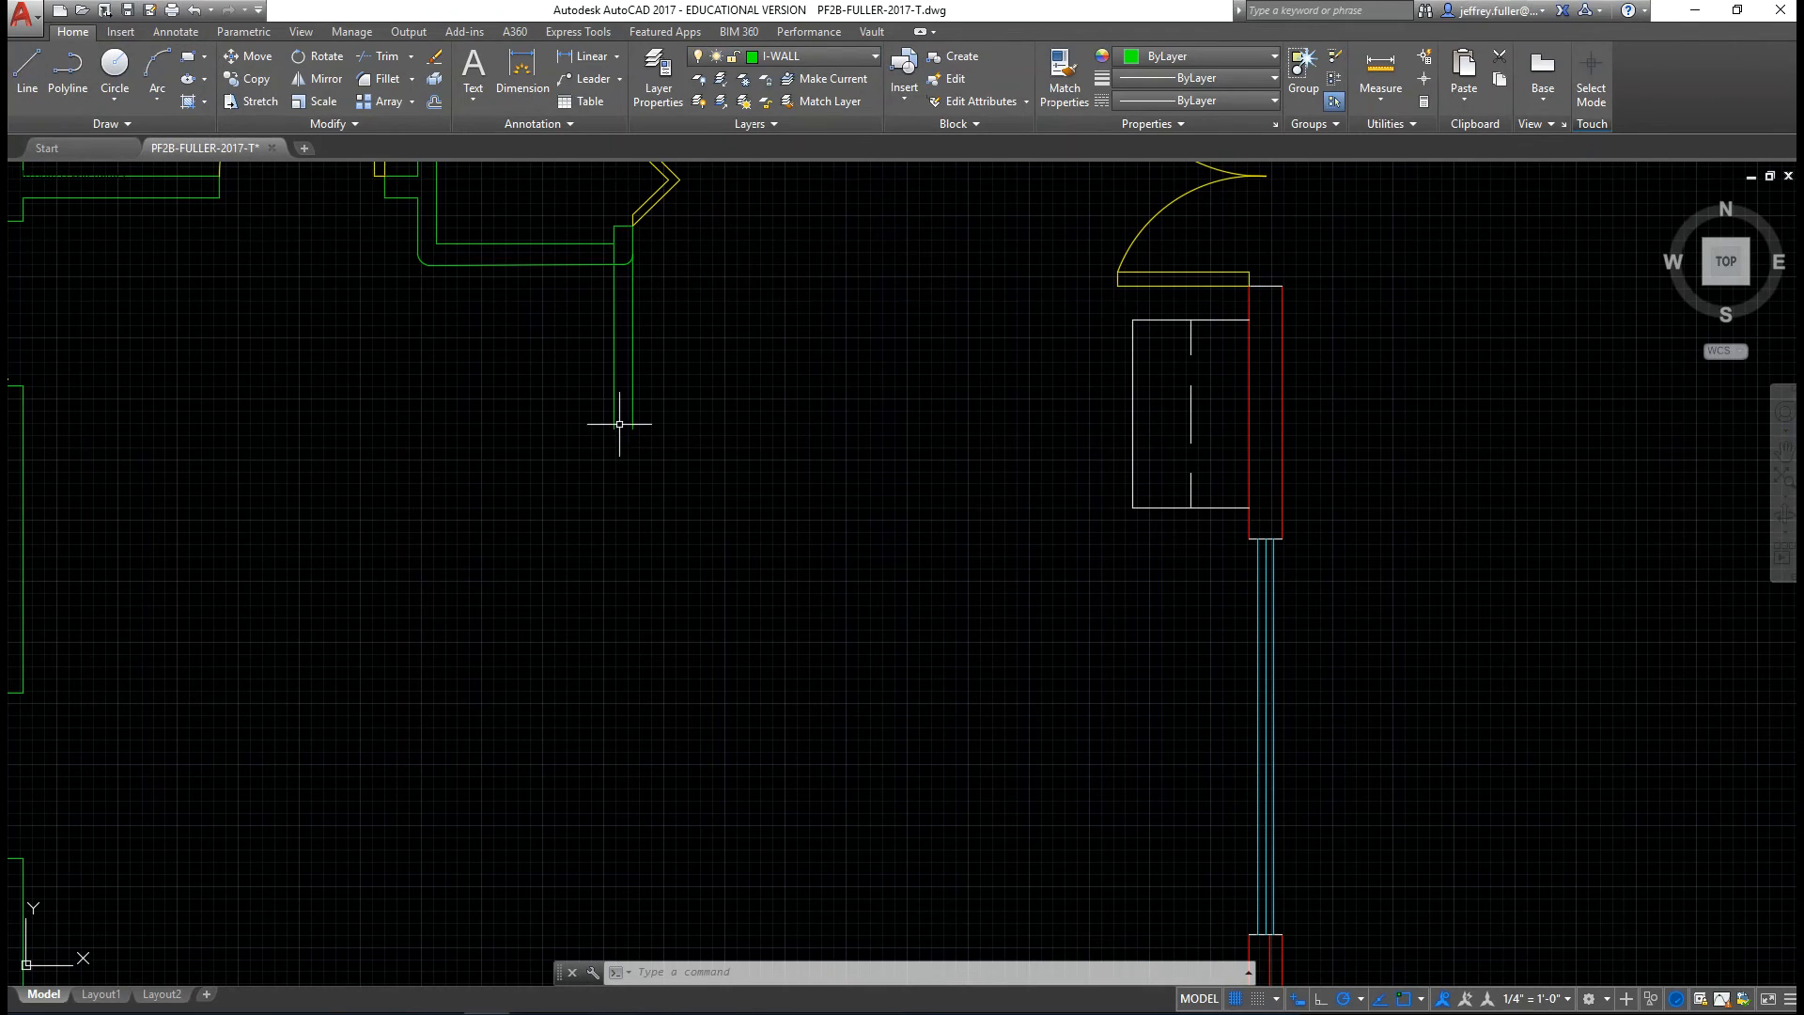
pyautogui.click(26, 70)
pyautogui.click(633, 429)
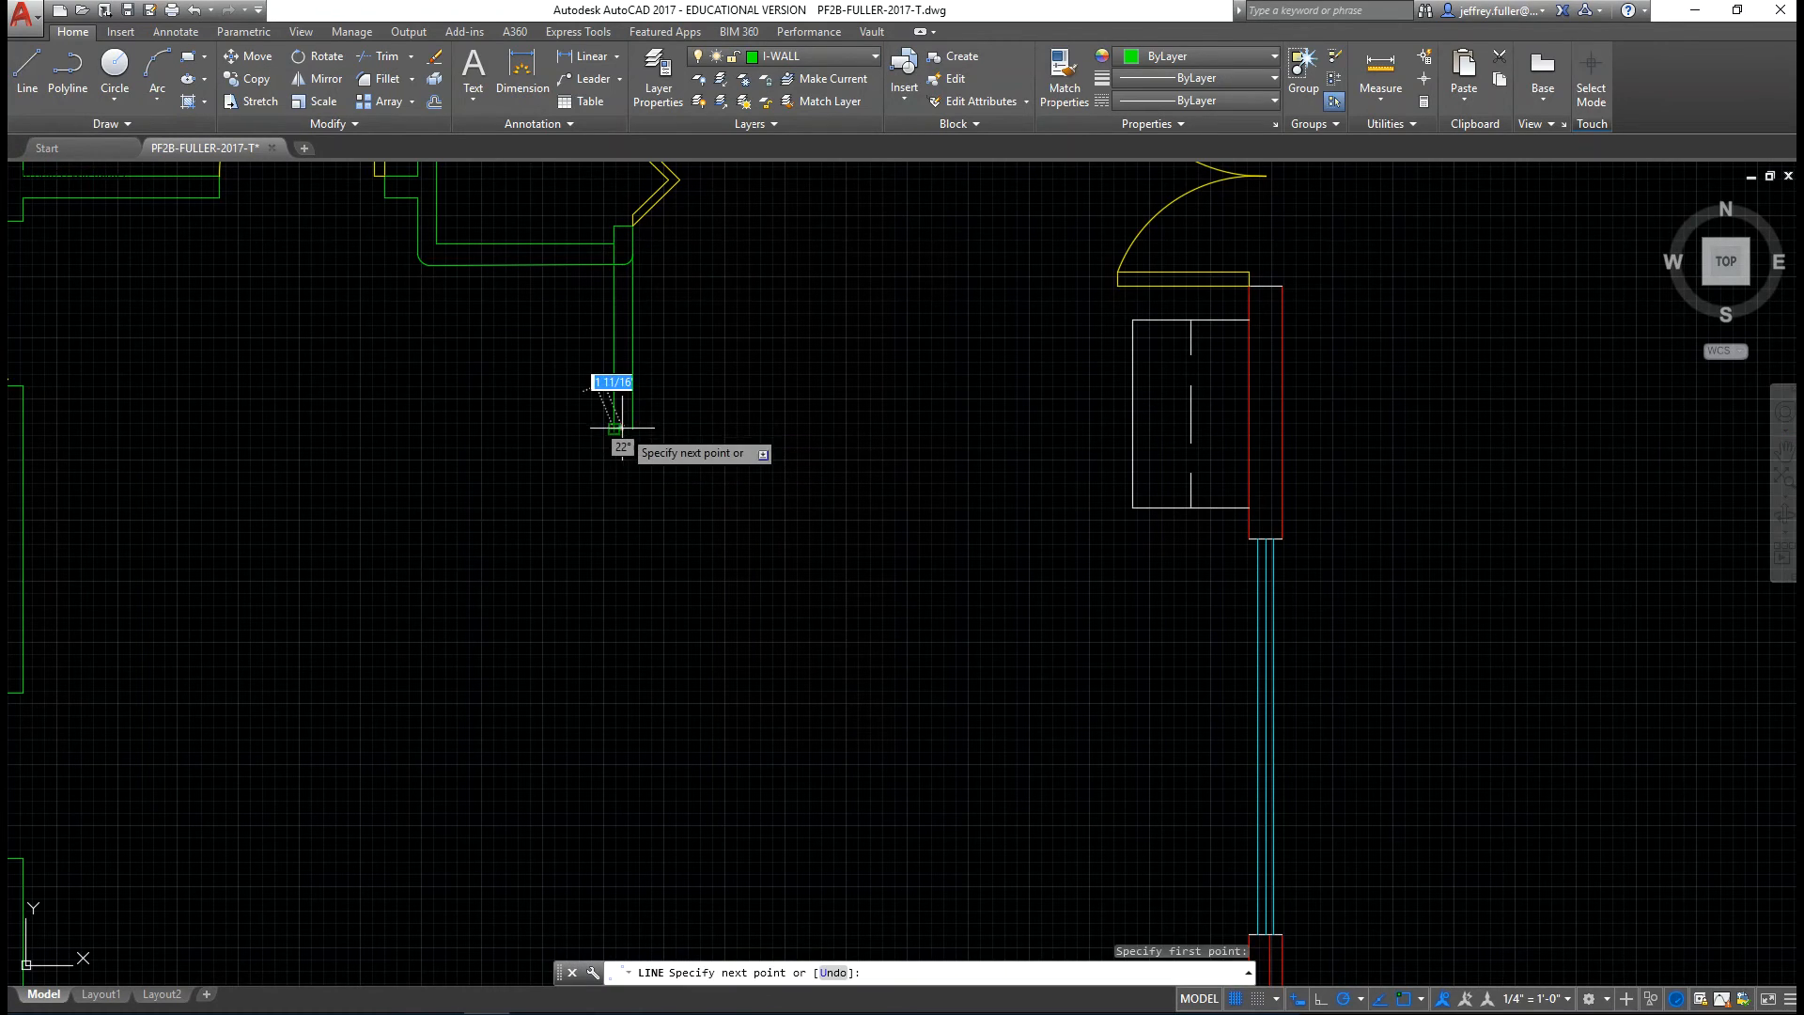
pyautogui.press('Escape')
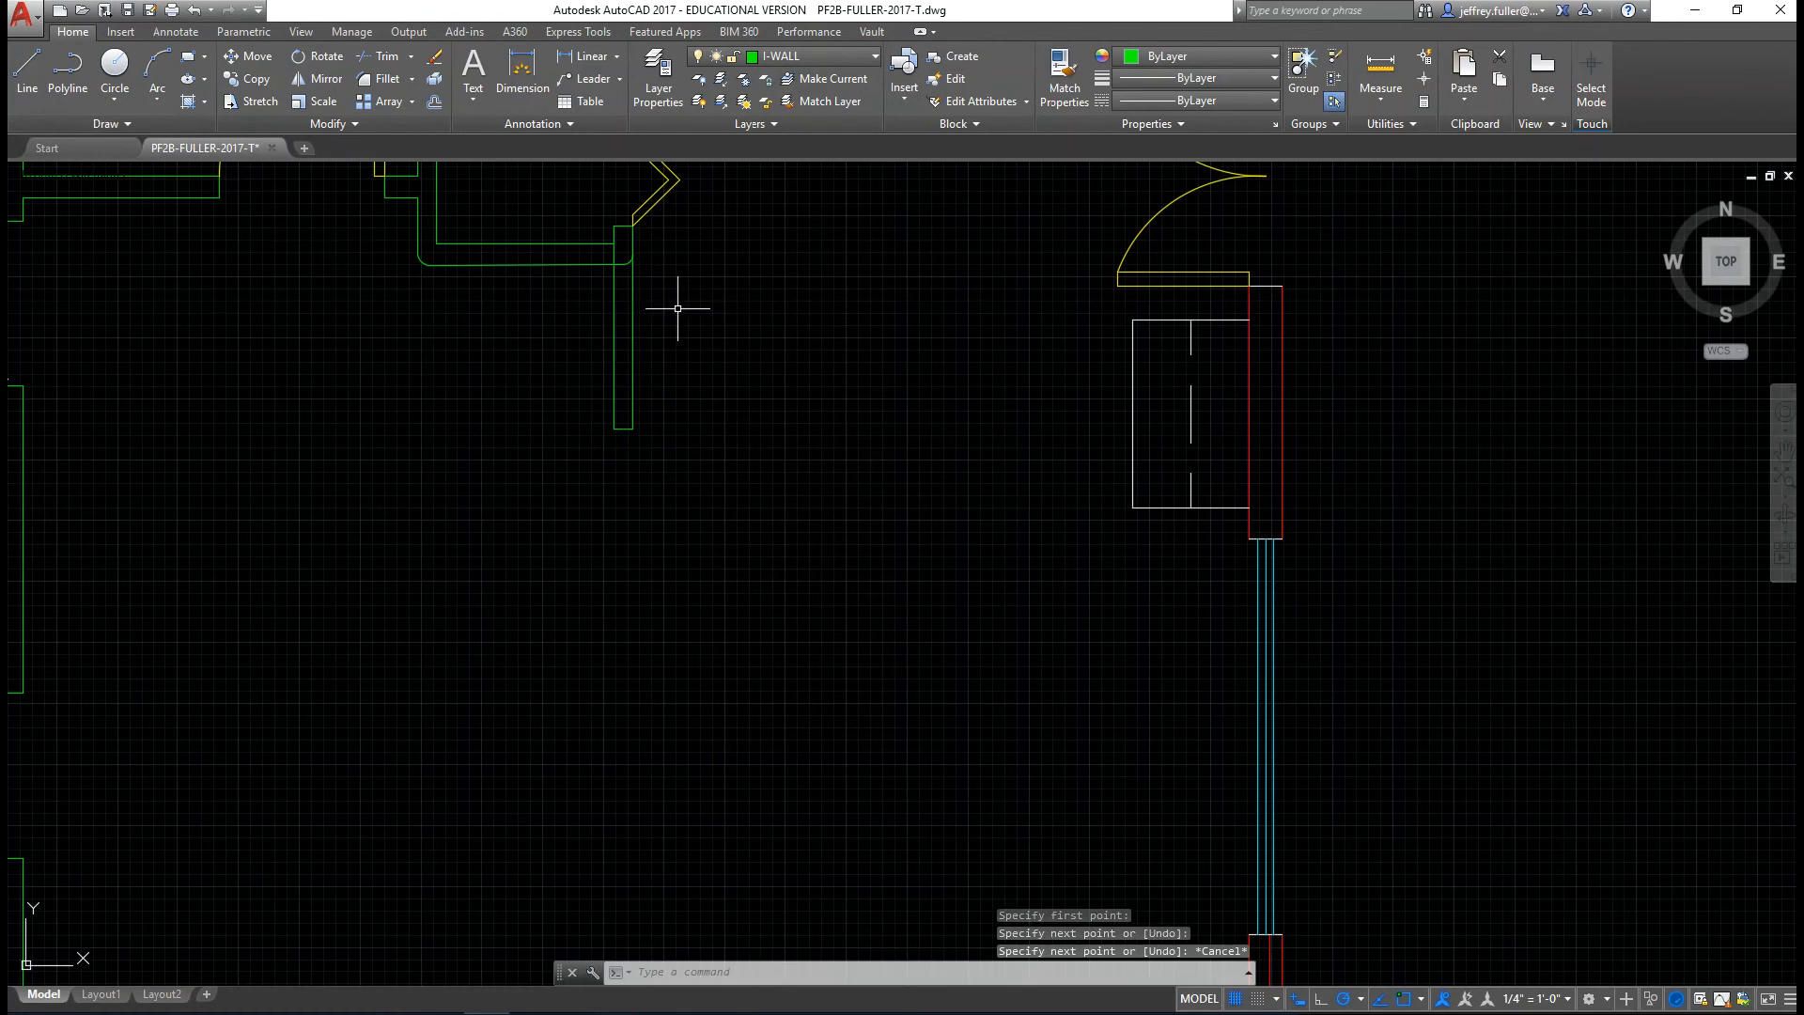
pyautogui.scroll(-2, 690, 325)
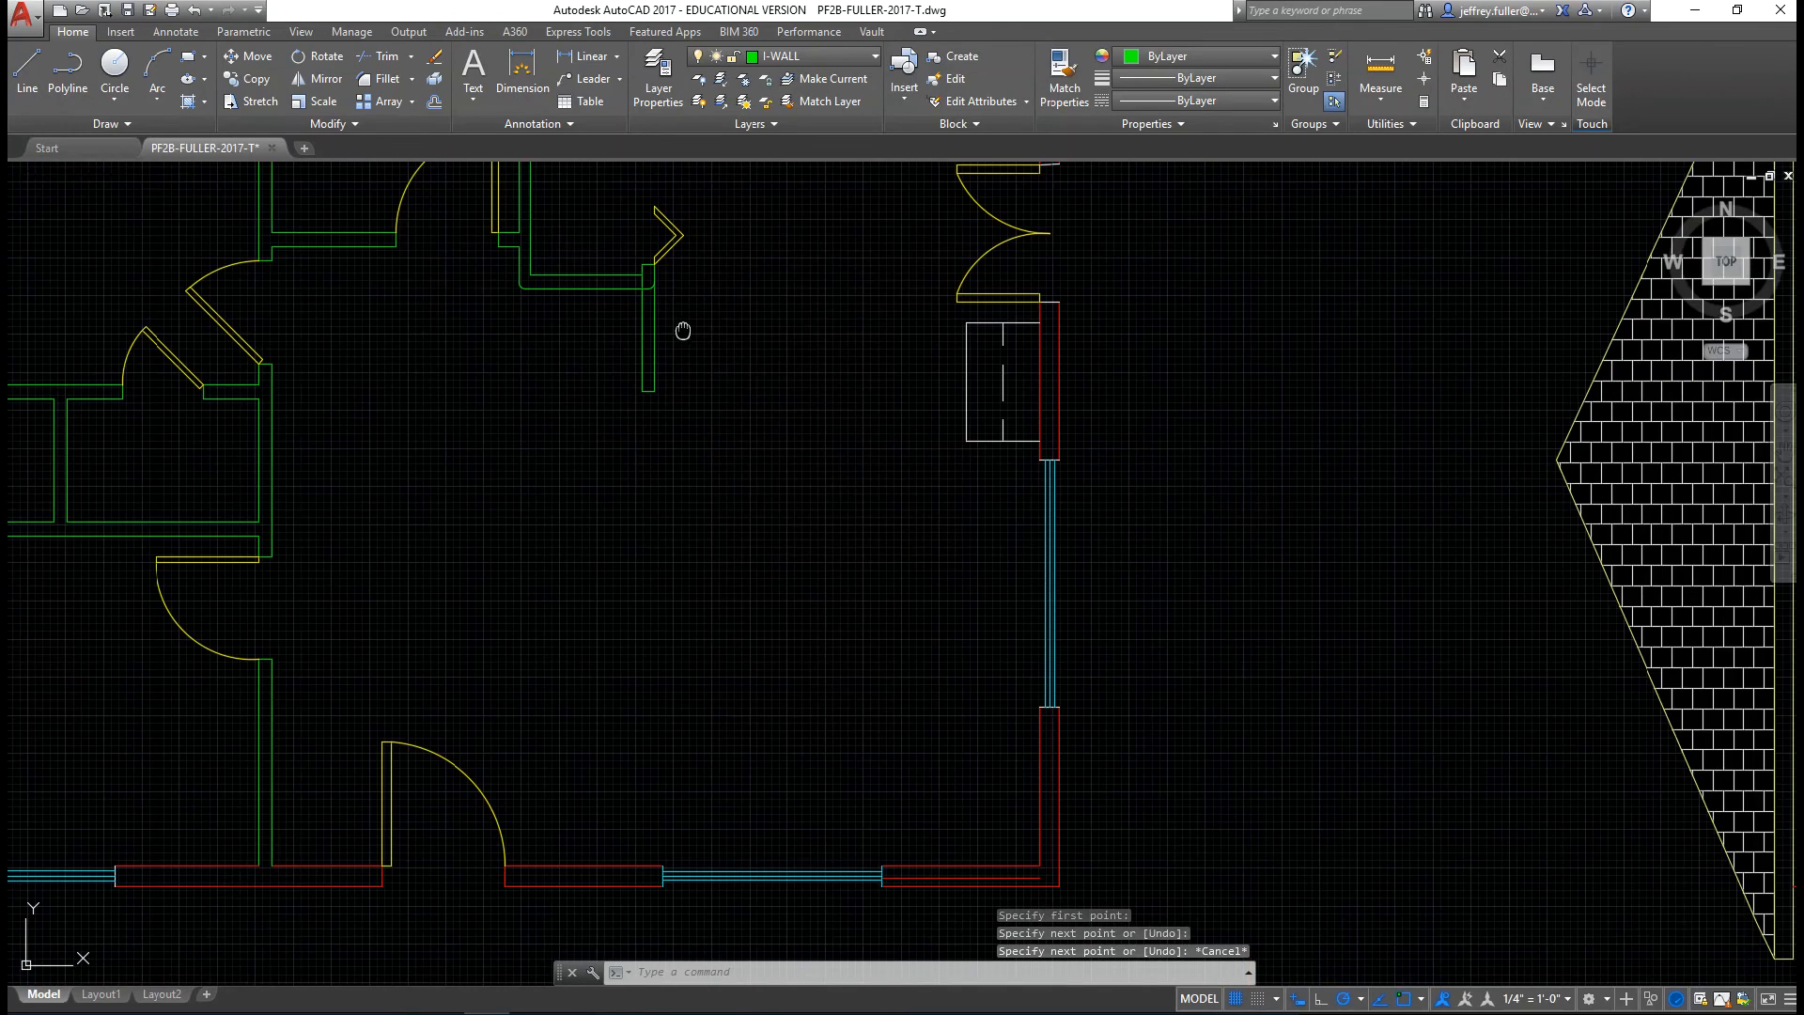
pyautogui.moveTo(683, 331); pyautogui.dragTo(530, 434, button='middle')
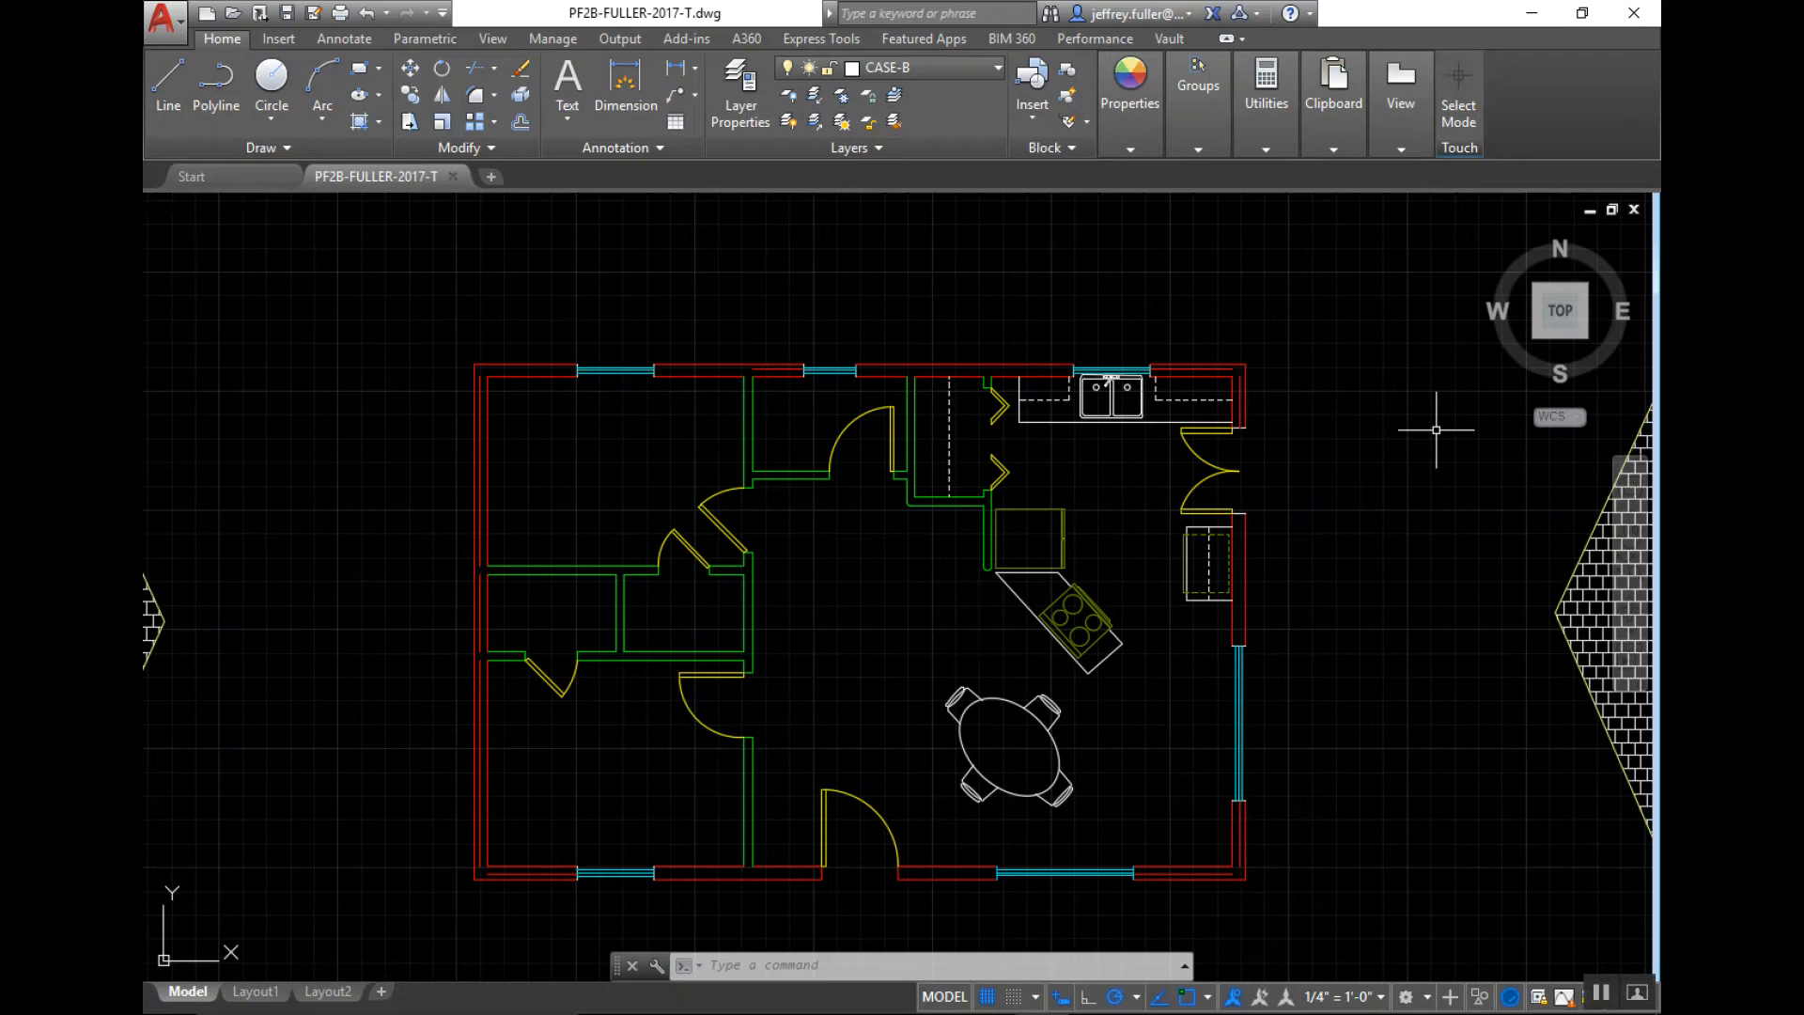
# - Examine the overall kitchen layout, including the north and east casework, the fixtures and appliances, and the dining table
pyautogui.scroll(3, 1341, 430)
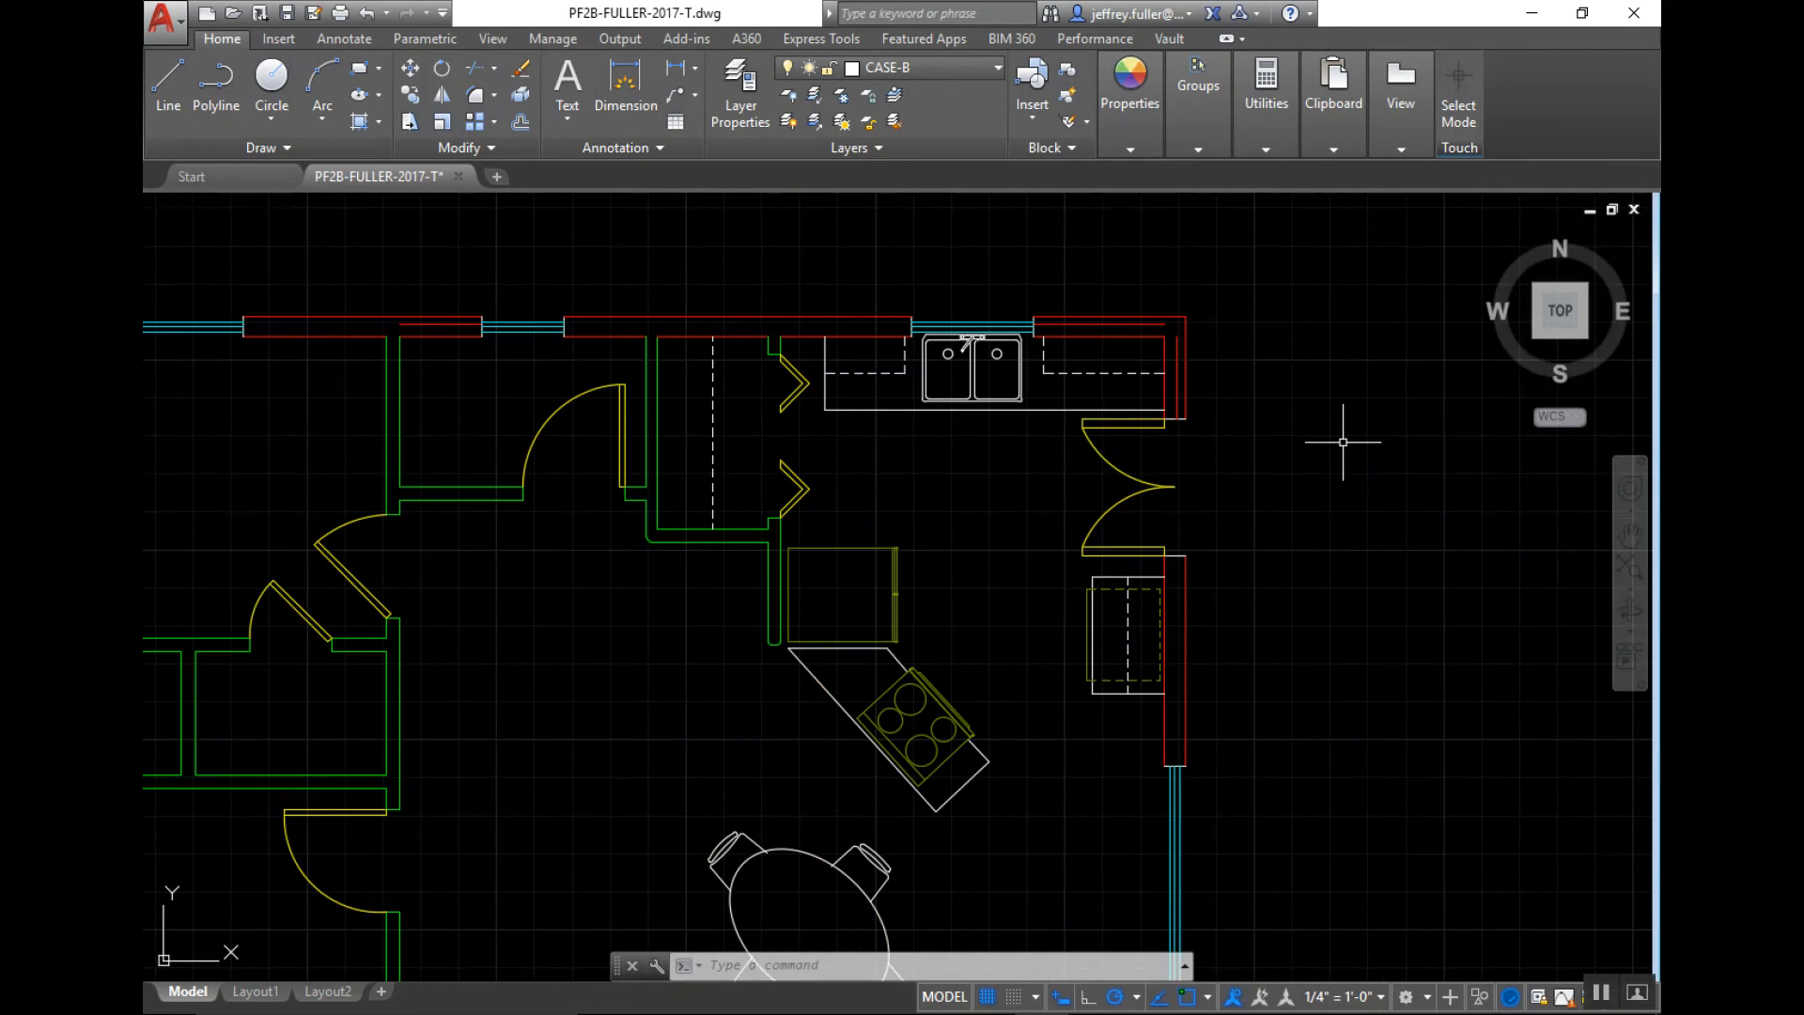
pyautogui.moveTo(1313, 476); pyautogui.dragTo(1253, 391, button='middle')
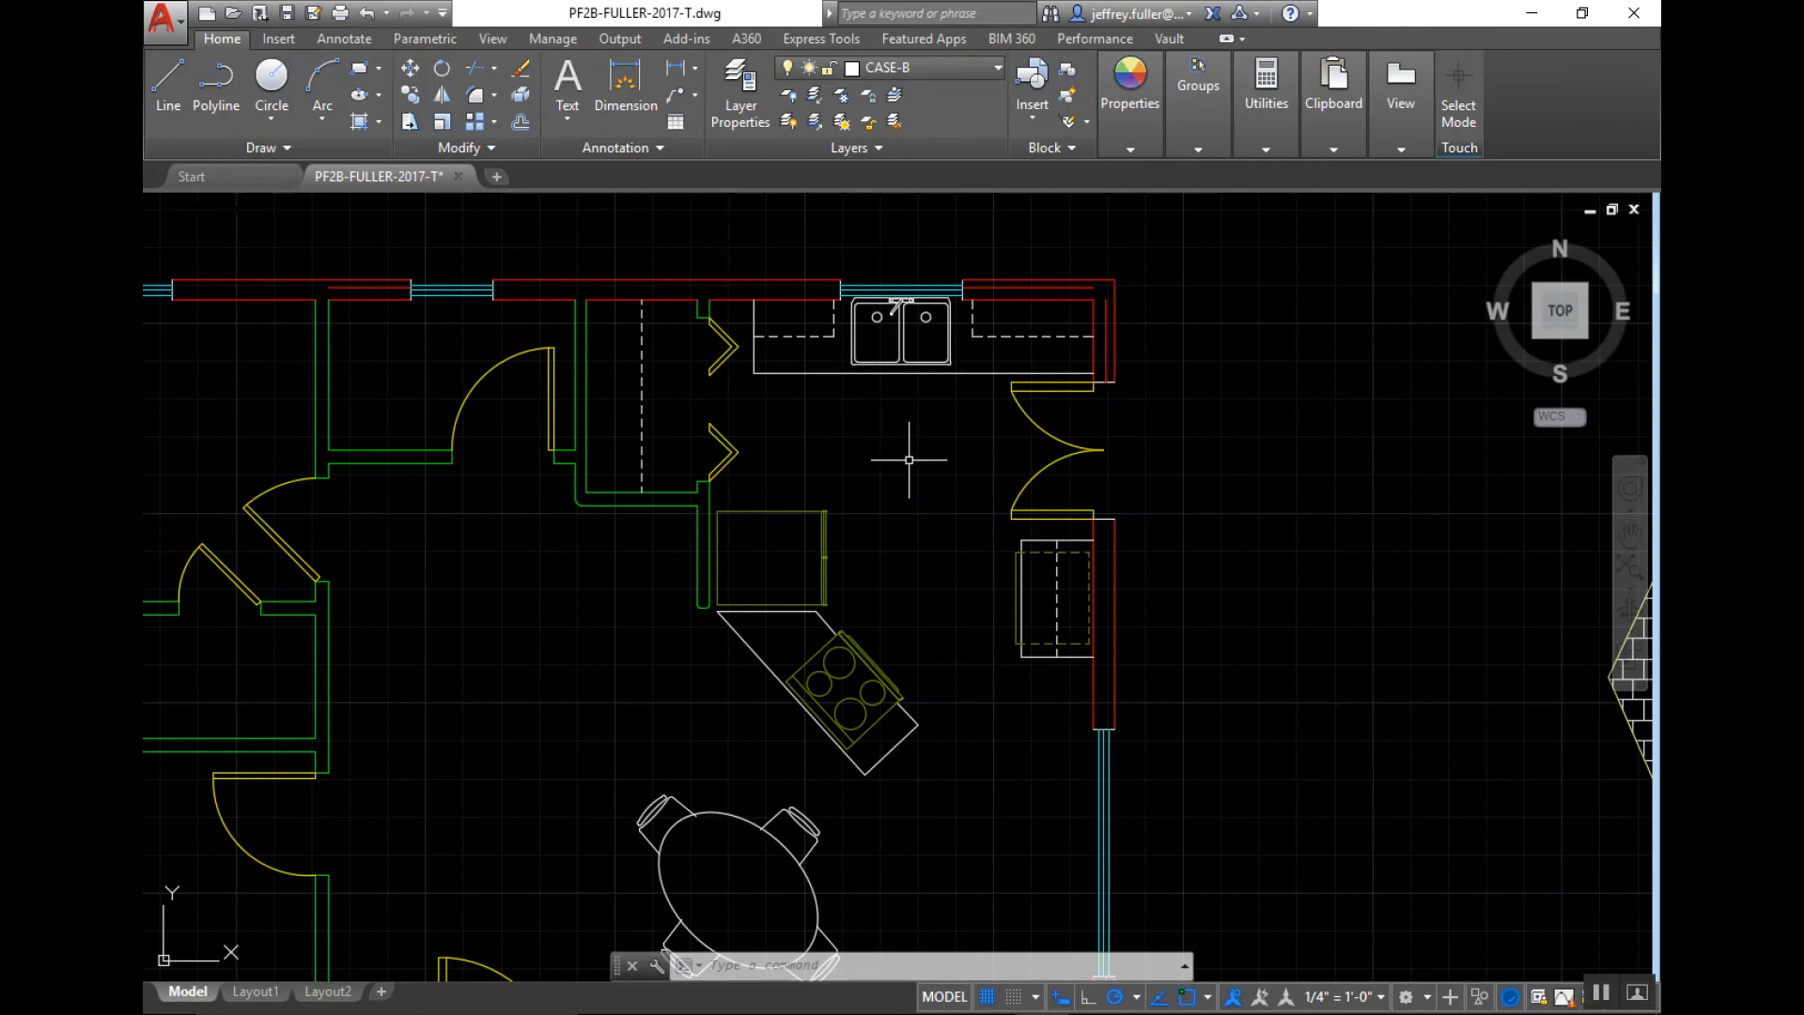
pyautogui.moveTo(894, 471); pyautogui.dragTo(975, 427, button='middle')
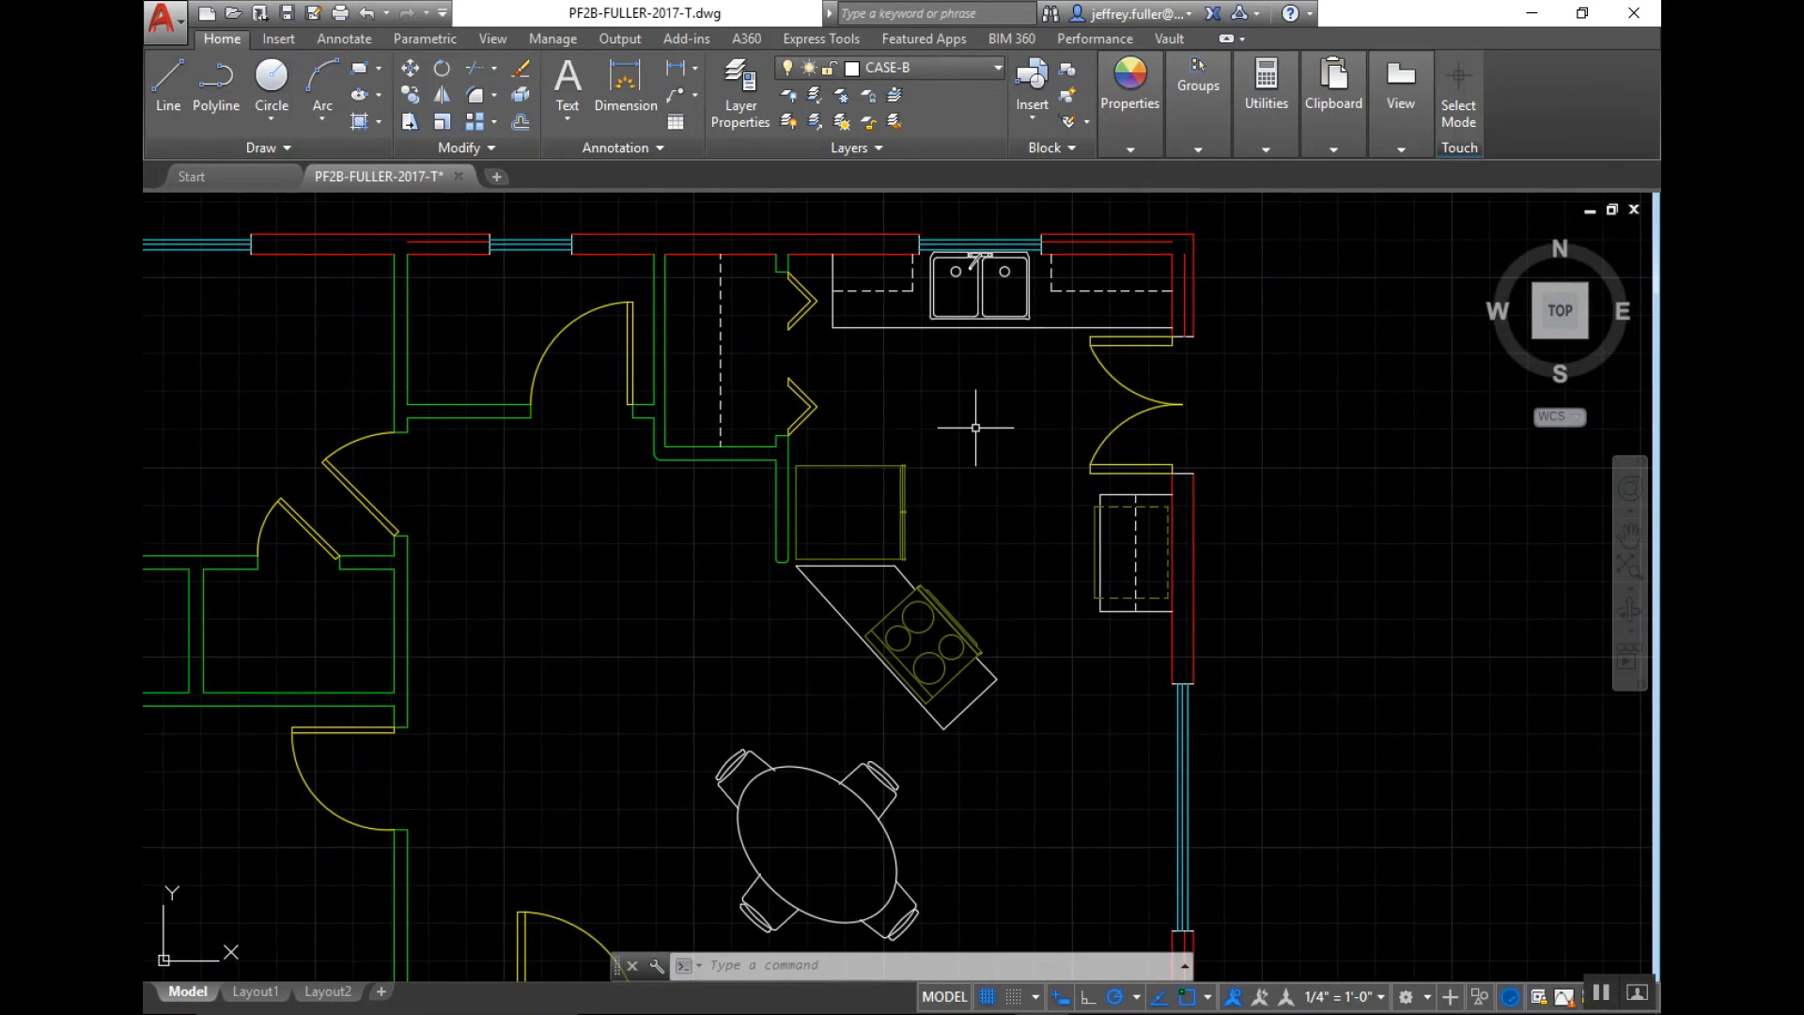
pyautogui.scroll(-2, 975, 427)
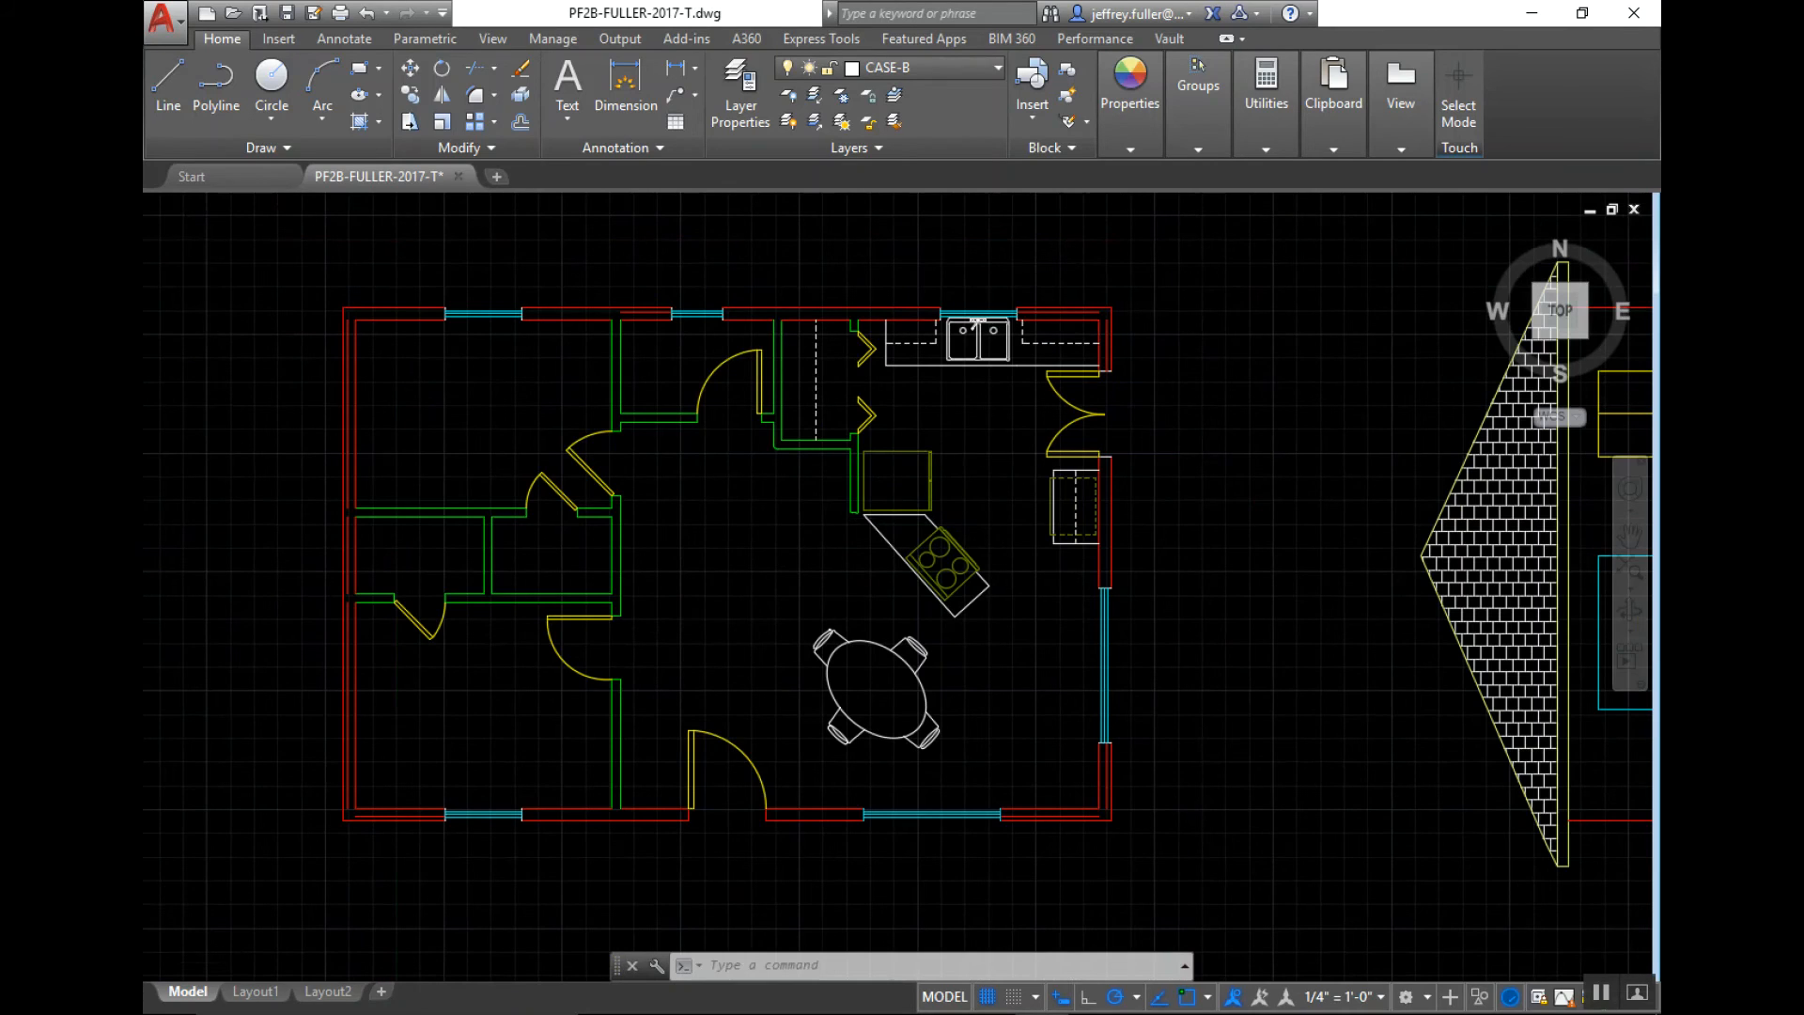
pyautogui.scroll(2, 987, 455)
pyautogui.moveTo(986, 455); pyautogui.dragTo(1099, 461, button='middle')
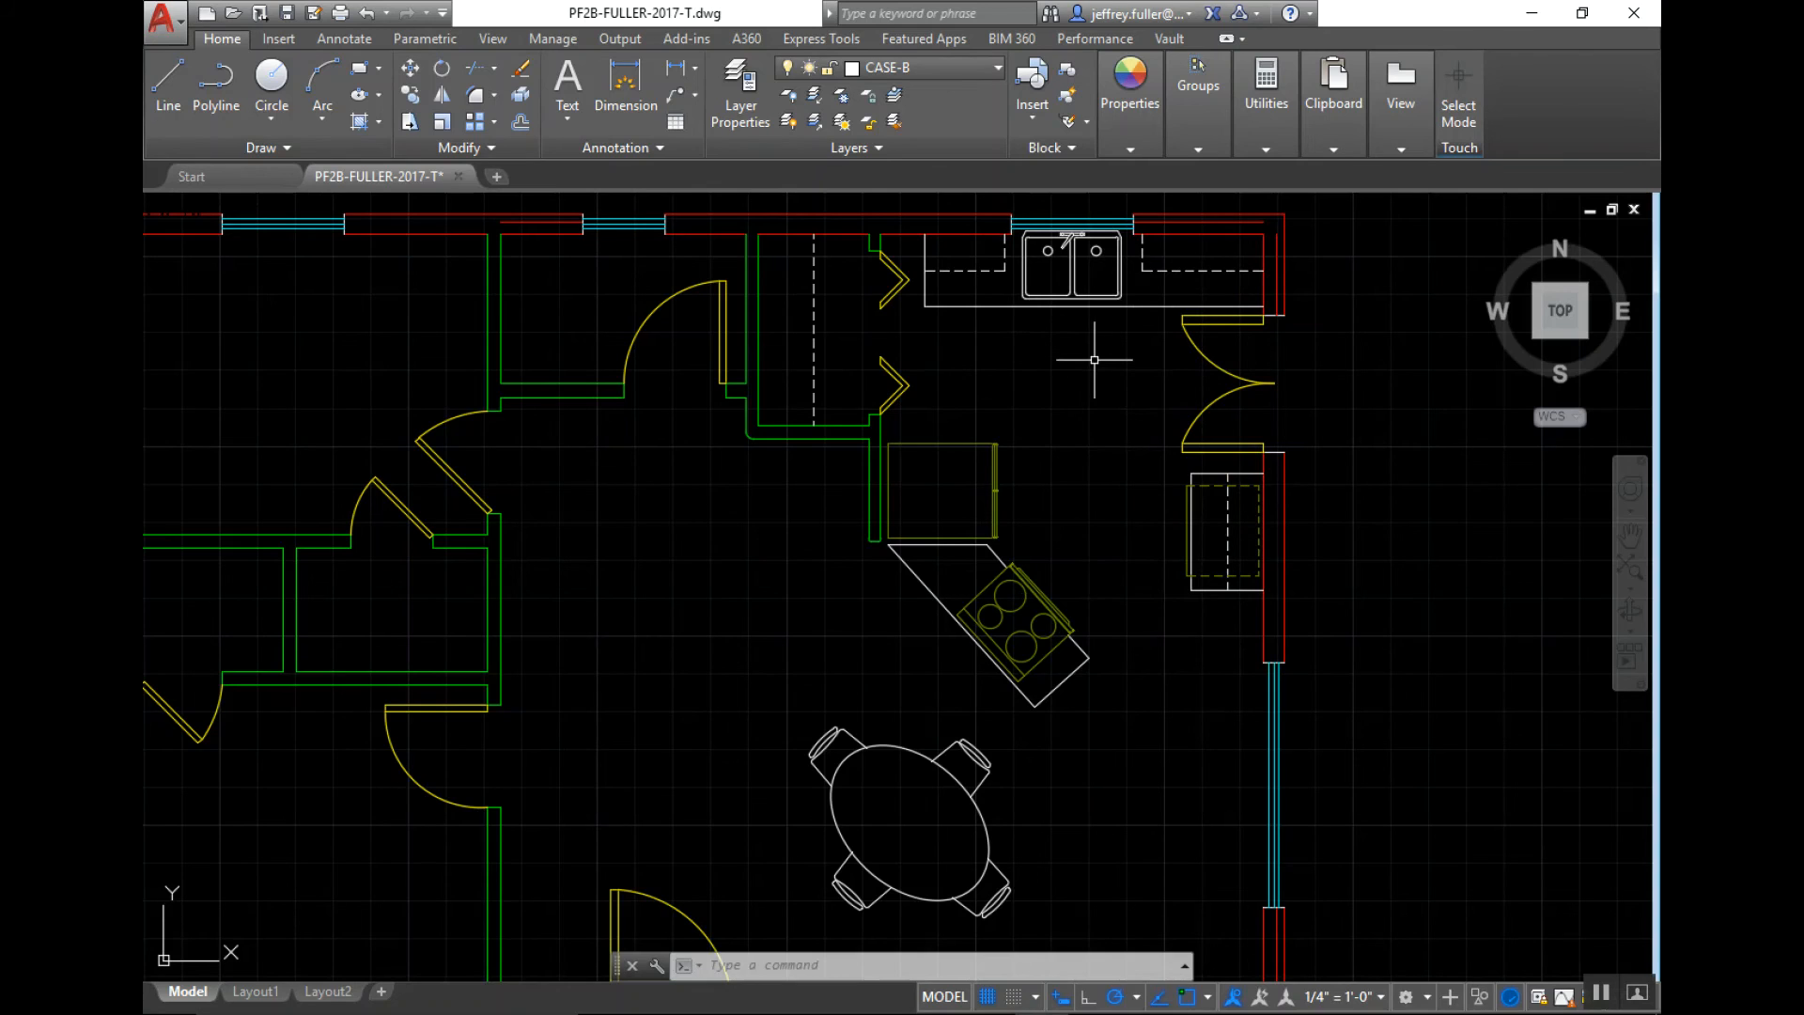
pyautogui.scroll(2, 1093, 355)
pyautogui.moveTo(1095, 356); pyautogui.dragTo(1123, 500, button='middle')
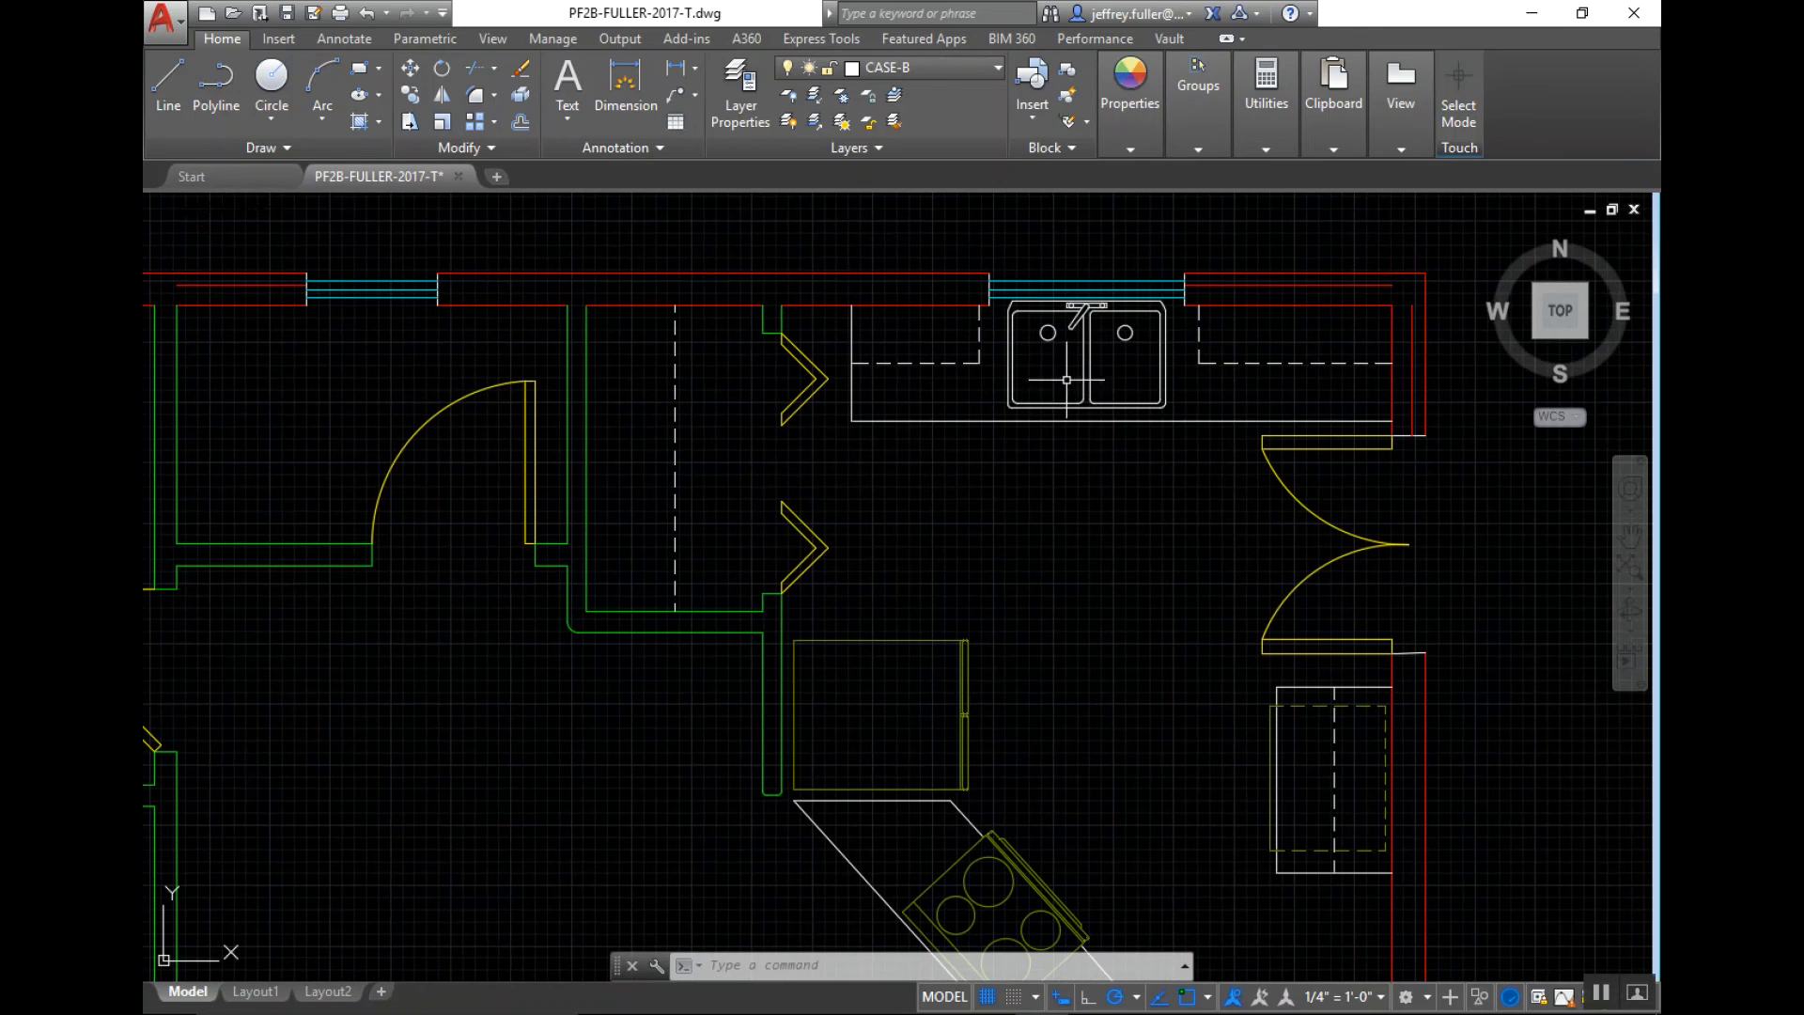
pyautogui.scroll(-2, 1069, 420)
pyautogui.moveTo(1113, 536); pyautogui.dragTo(1052, 354, button='middle')
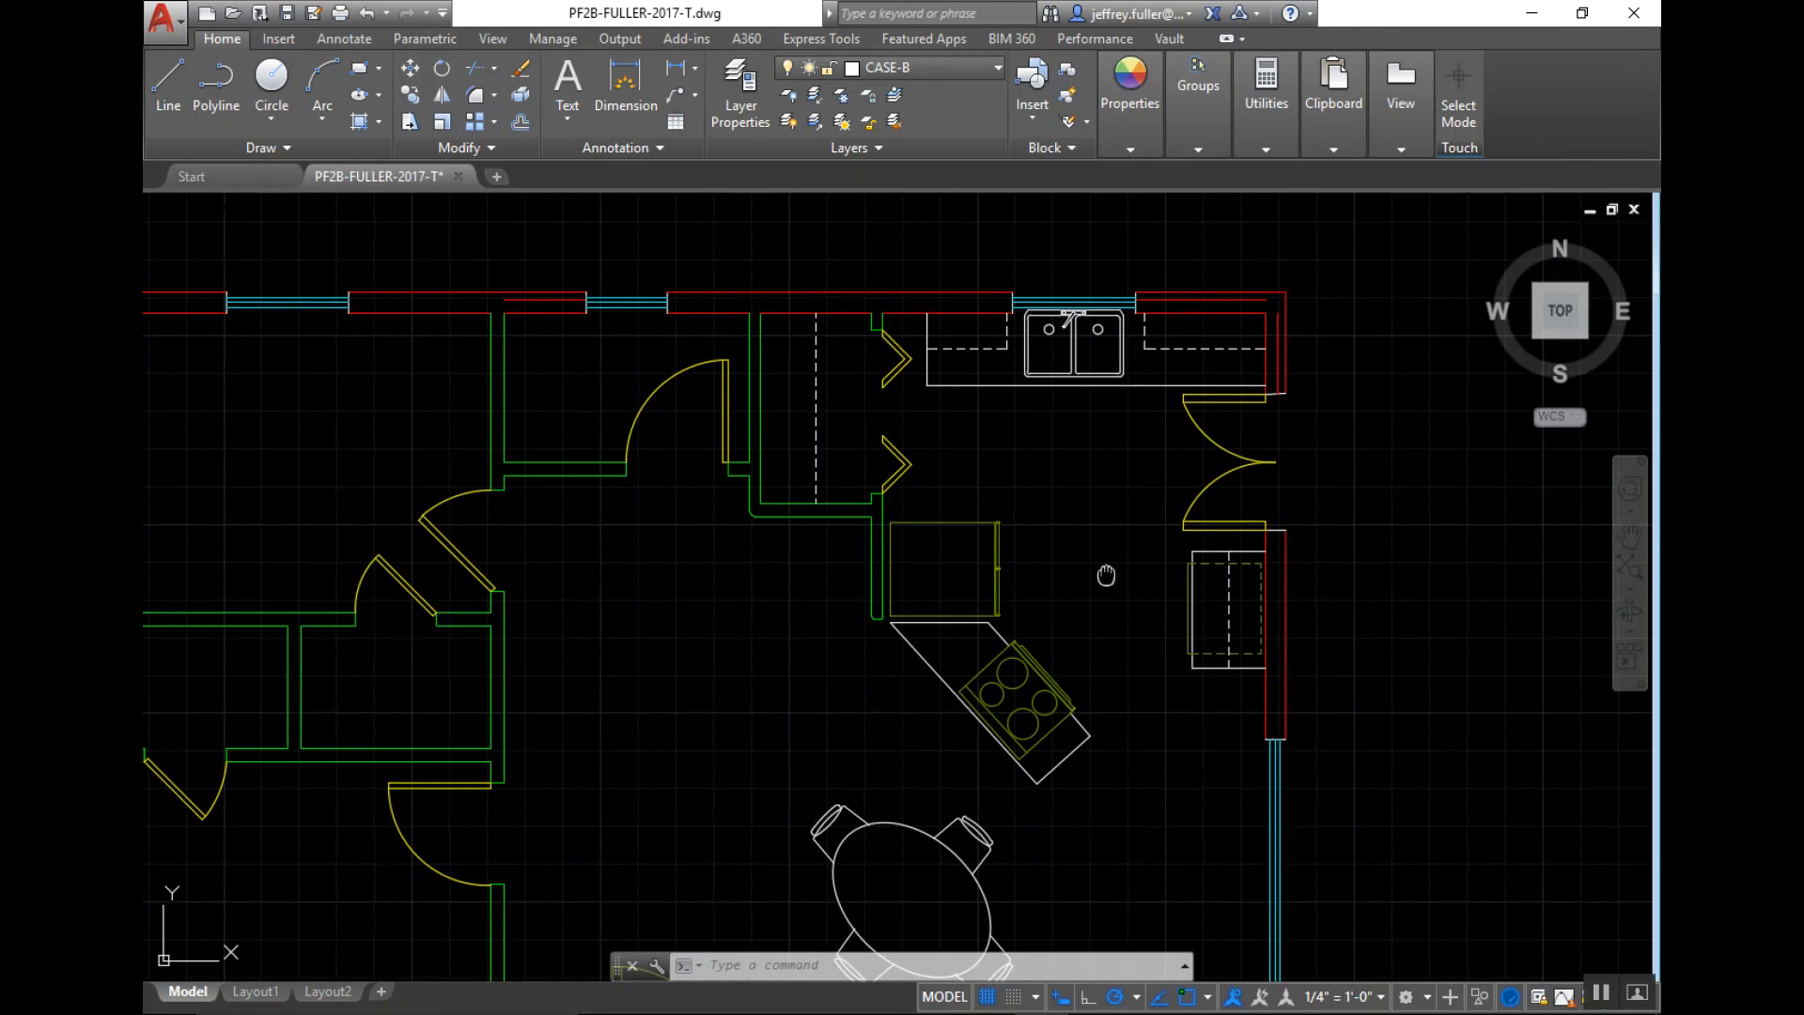
pyautogui.moveTo(1107, 571); pyautogui.dragTo(982, 341, button='middle')
# - Examine the refrigerator beside the wall stub and the angled counter holding the range
pyautogui.scroll(2, 878, 306)
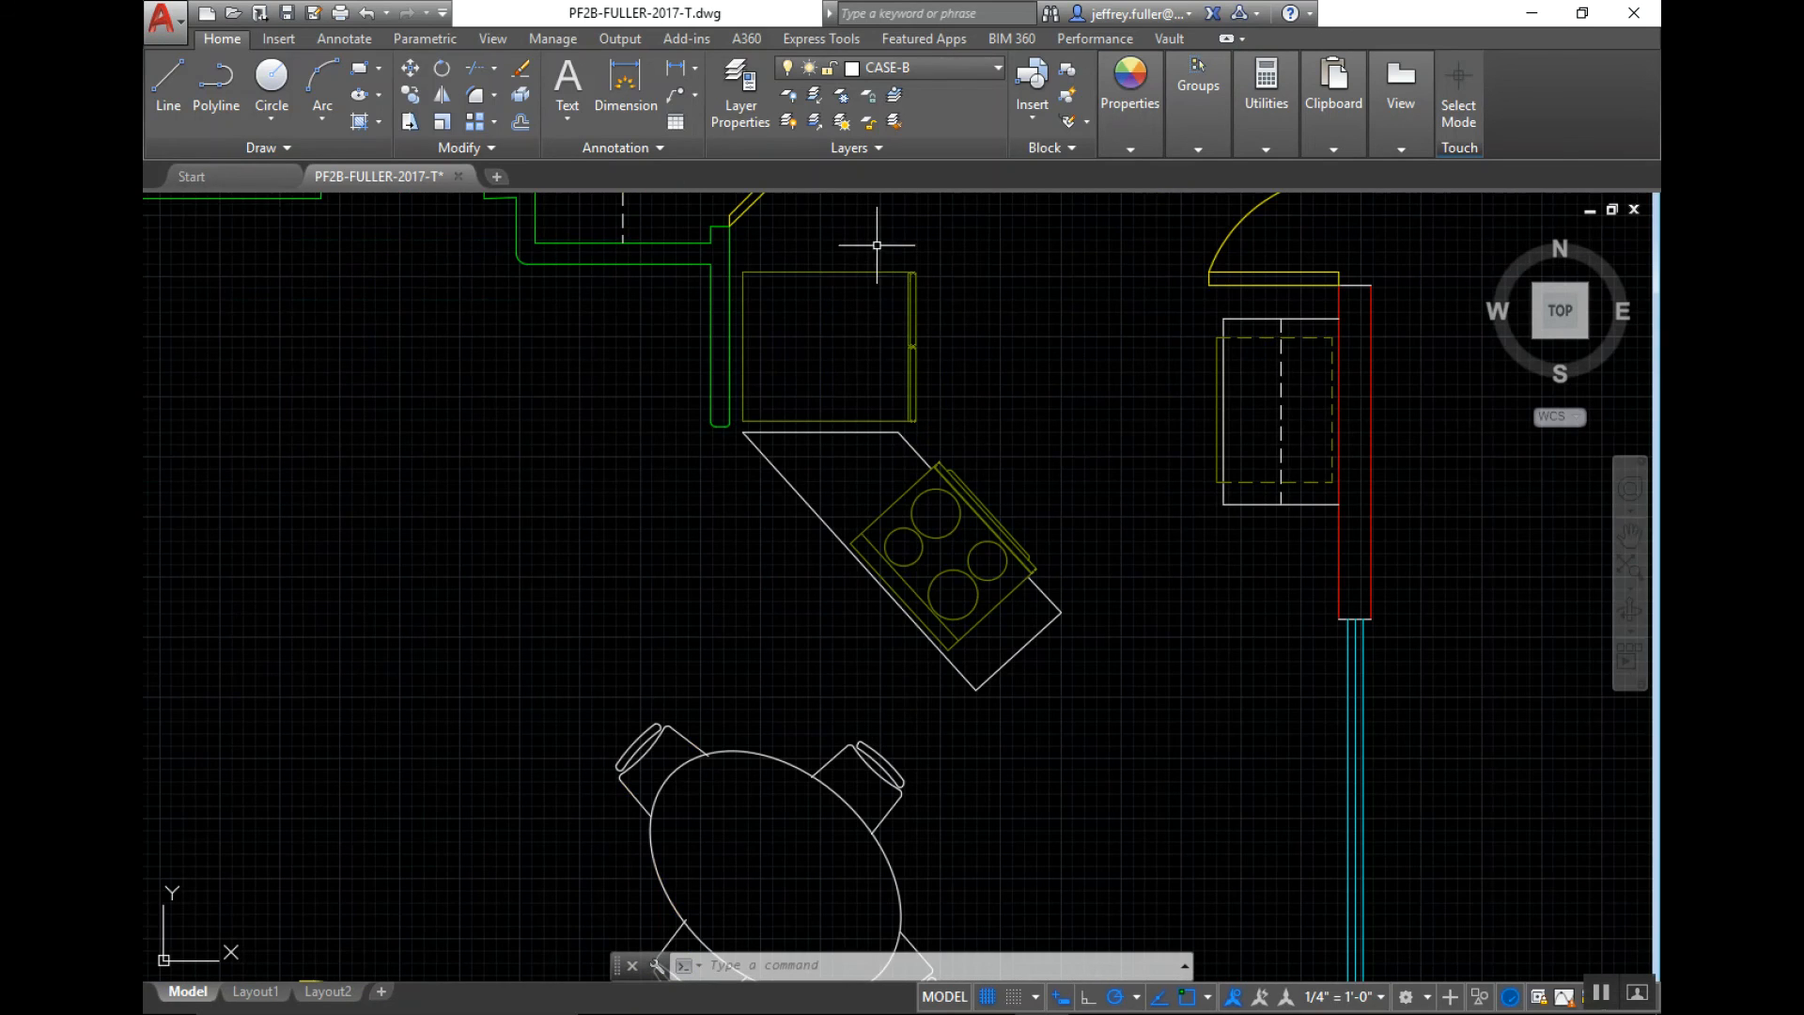
pyautogui.moveTo(870, 241); pyautogui.dragTo(946, 376, button='middle')
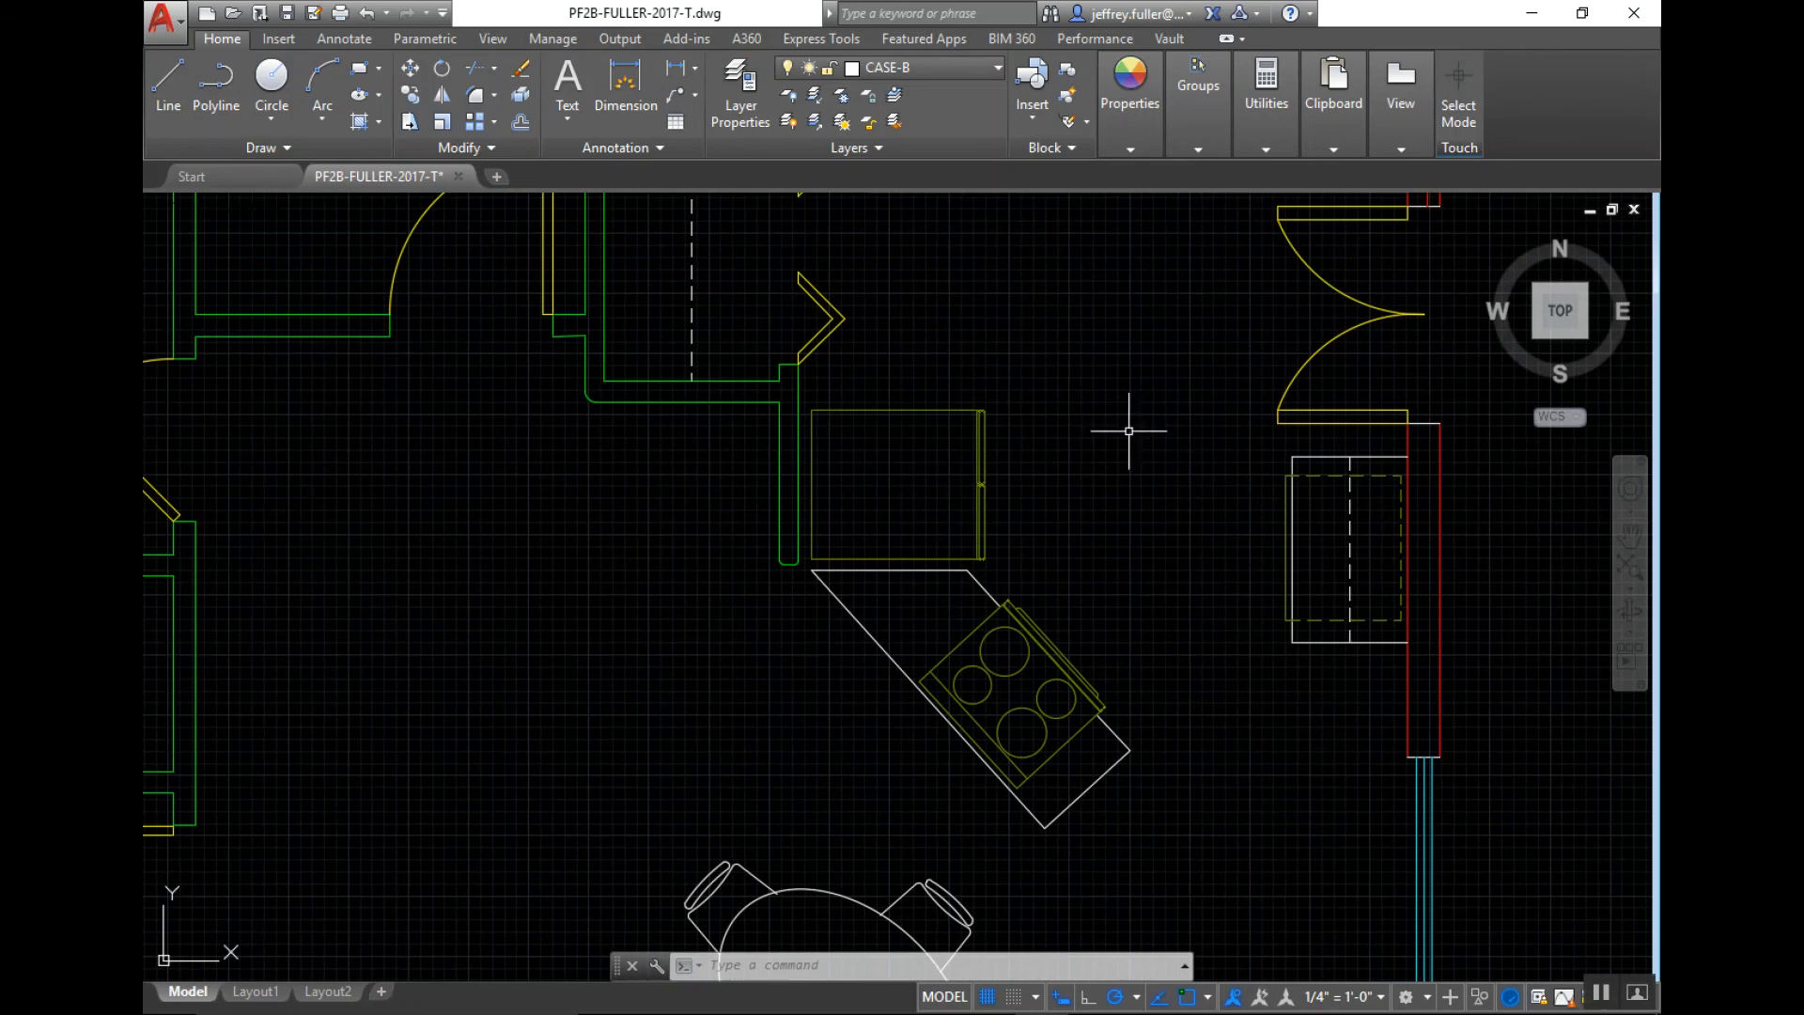
pyautogui.moveTo(1133, 523); pyautogui.dragTo(1091, 452, button='middle')
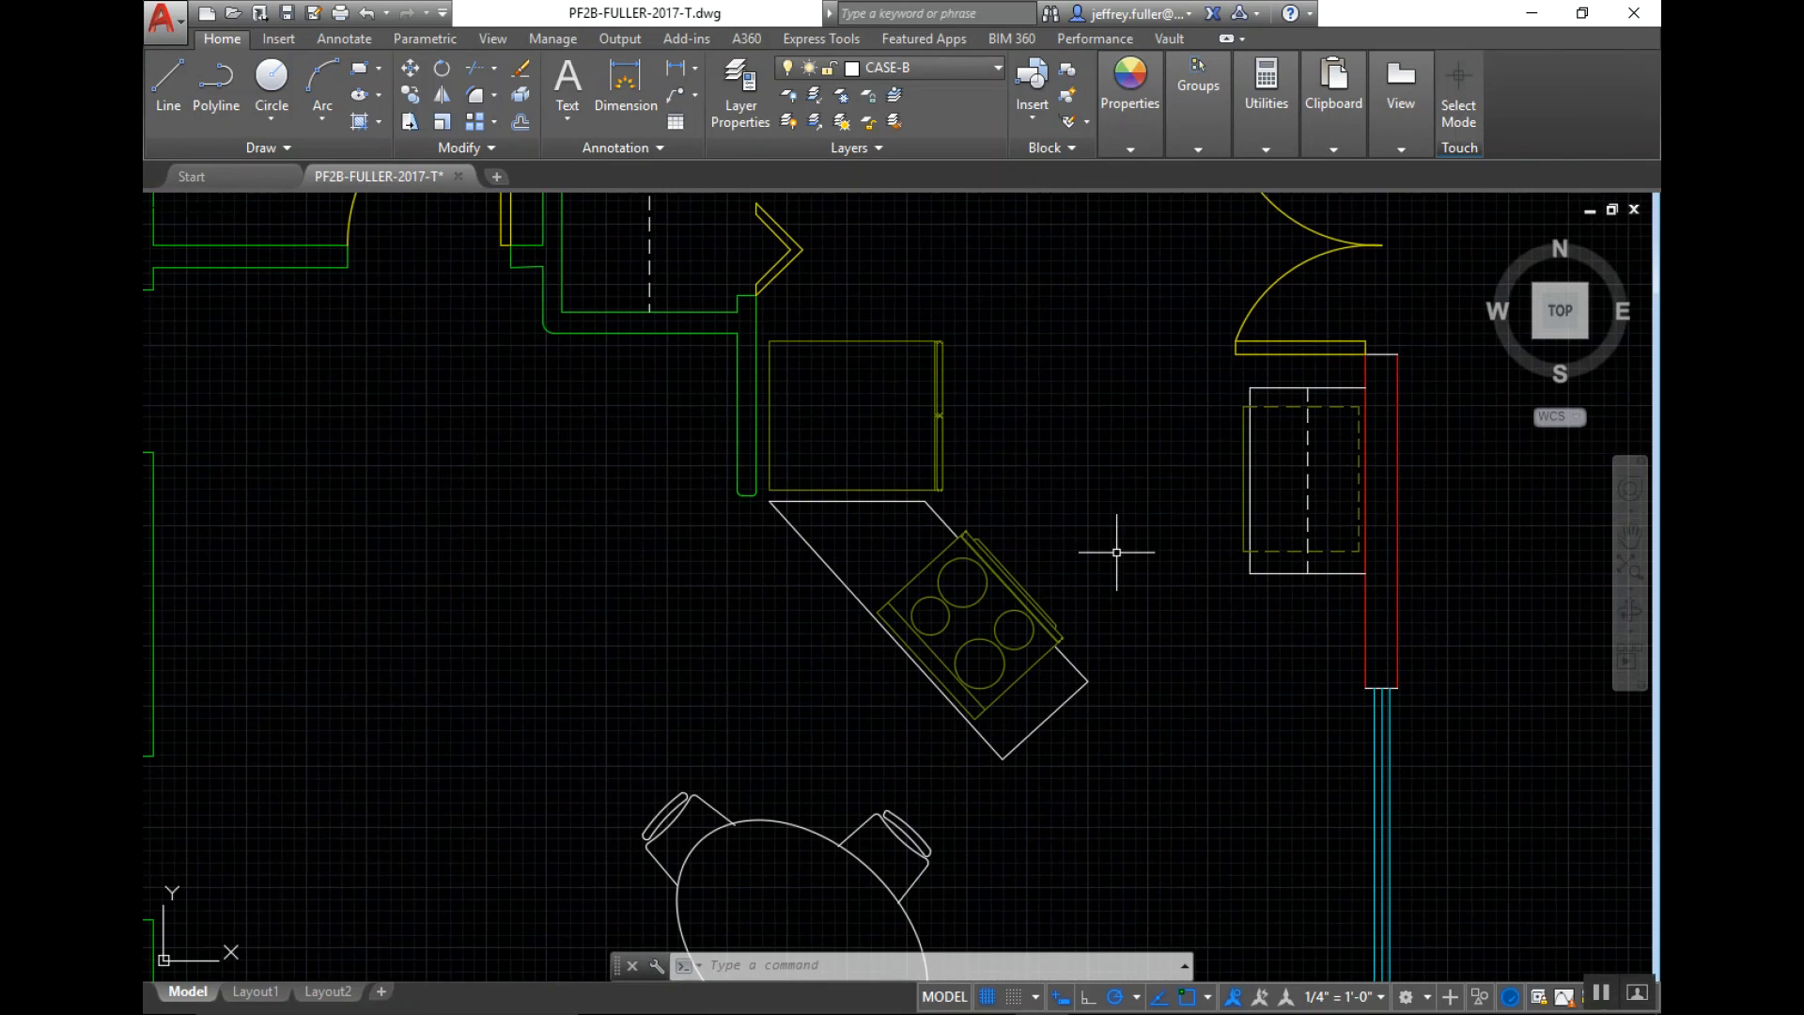
pyautogui.moveTo(1112, 544)
pyautogui.mouseDown(button='middle')
pyautogui.moveTo(1028, 471)
pyautogui.moveTo(1015, 576)
pyautogui.moveTo(1091, 629)
pyautogui.mouseUp(button='middle')
pyautogui.scroll(-2, 1030, 479)
pyautogui.scroll(2, 1058, 590)
pyautogui.moveTo(1027, 576)
pyautogui.mouseDown(button='middle')
pyautogui.moveTo(1079, 668)
pyautogui.moveTo(1075, 621)
pyautogui.moveTo(1140, 411)
pyautogui.moveTo(1140, 451)
pyautogui.moveTo(994, 620)
pyautogui.moveTo(1099, 399)
pyautogui.moveTo(1077, 741)
pyautogui.mouseUp(button='middle')
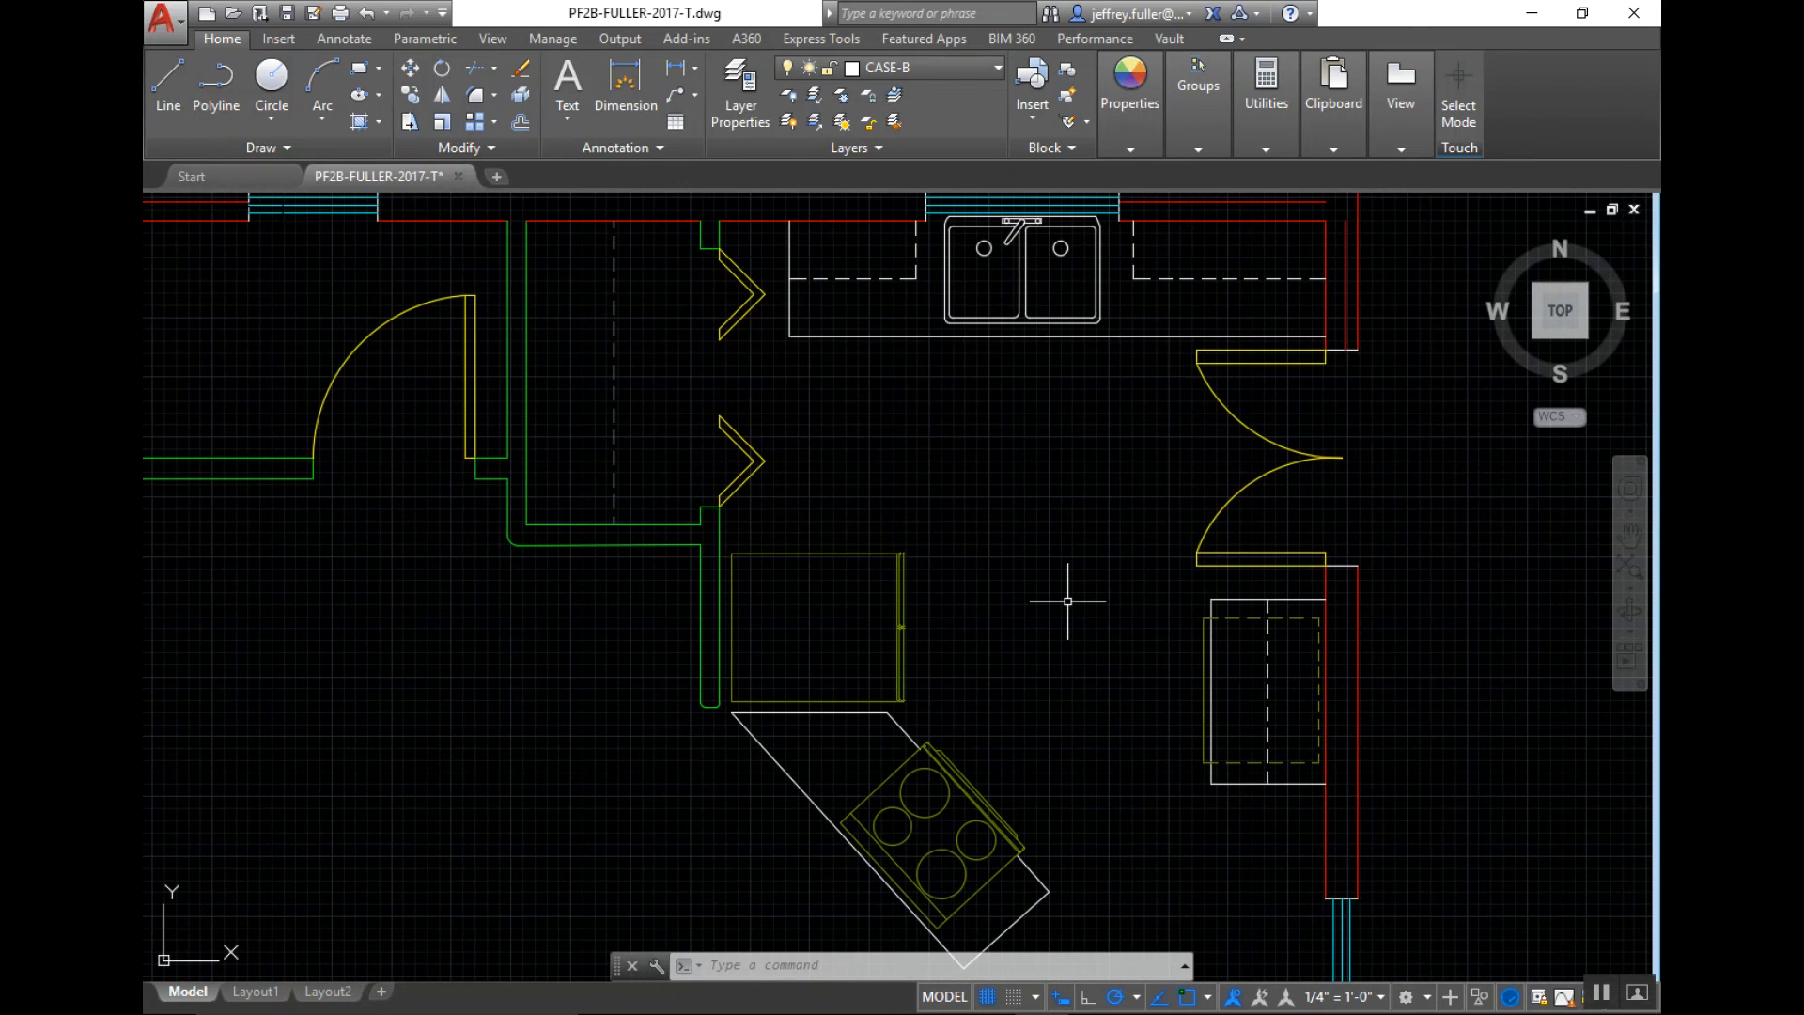
# - Examine the double sink's placement in the north counter under the window and between the dashed wall cabinets
pyautogui.scroll(-2, 1067, 601)
pyautogui.moveTo(1061, 592); pyautogui.dragTo(1063, 562, button='middle')
pyautogui.scroll(2, 1063, 545)
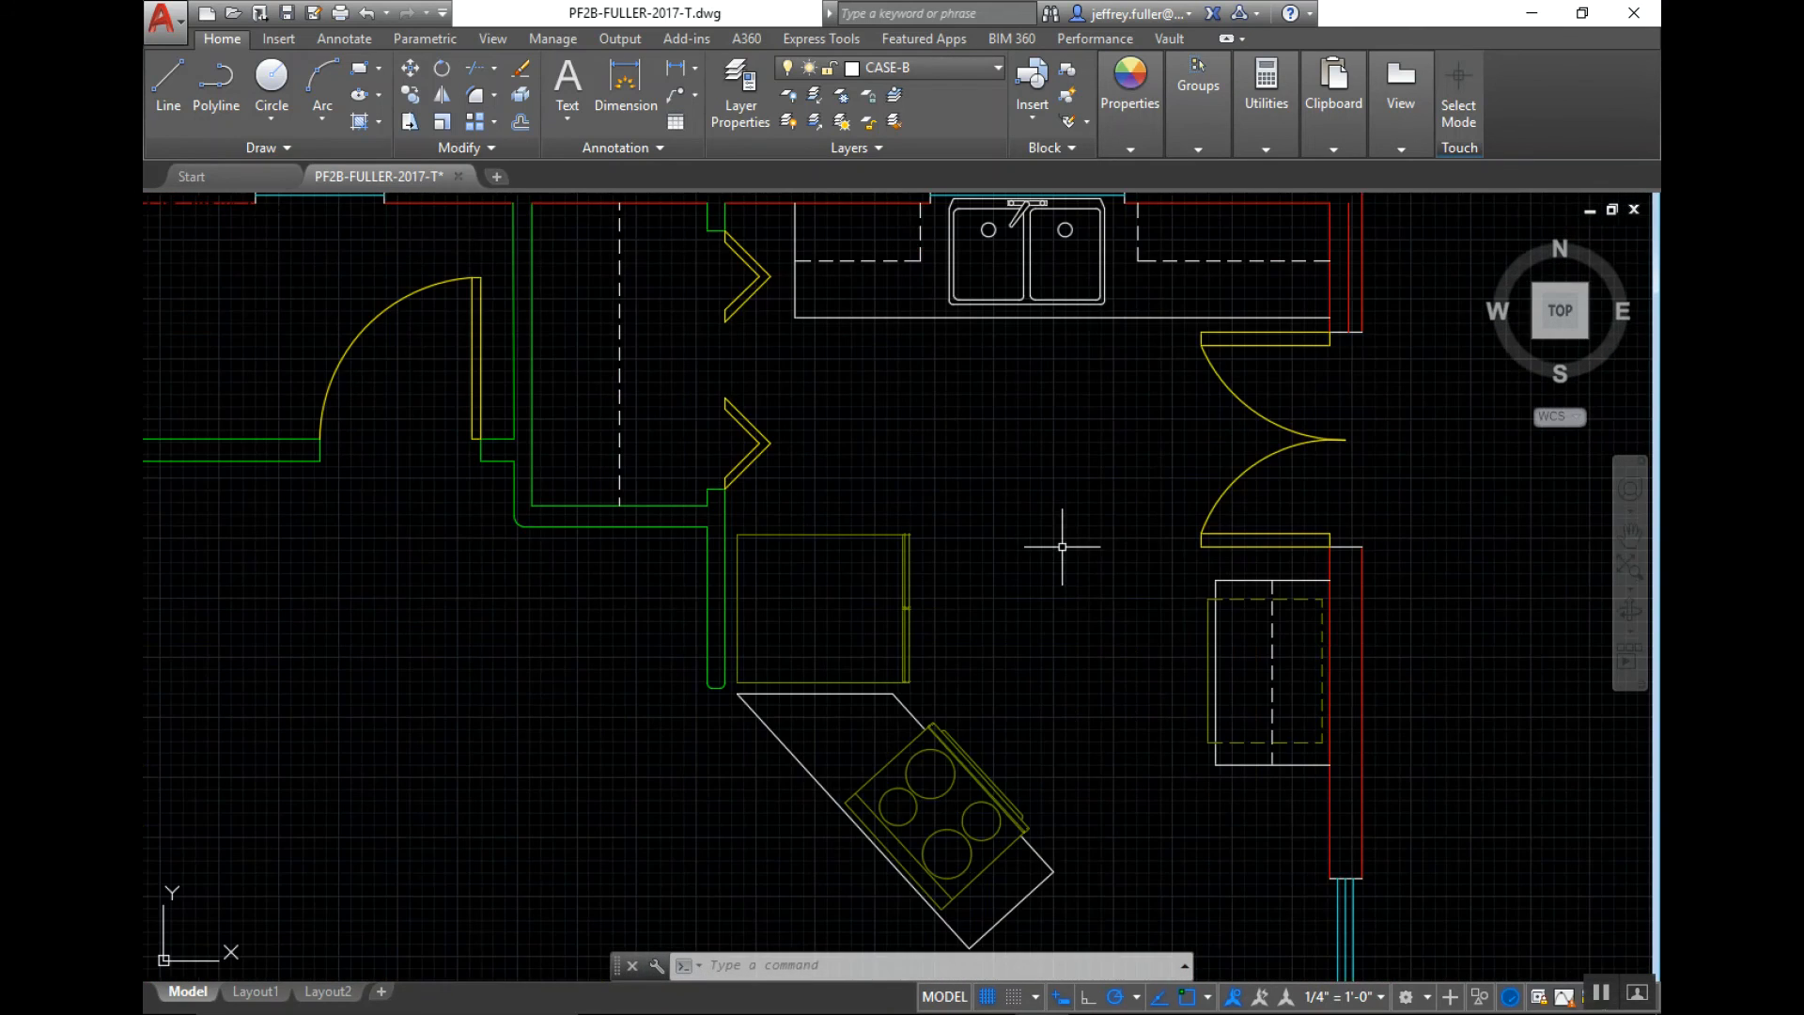
pyautogui.moveTo(1050, 491); pyautogui.dragTo(1060, 567, button='middle')
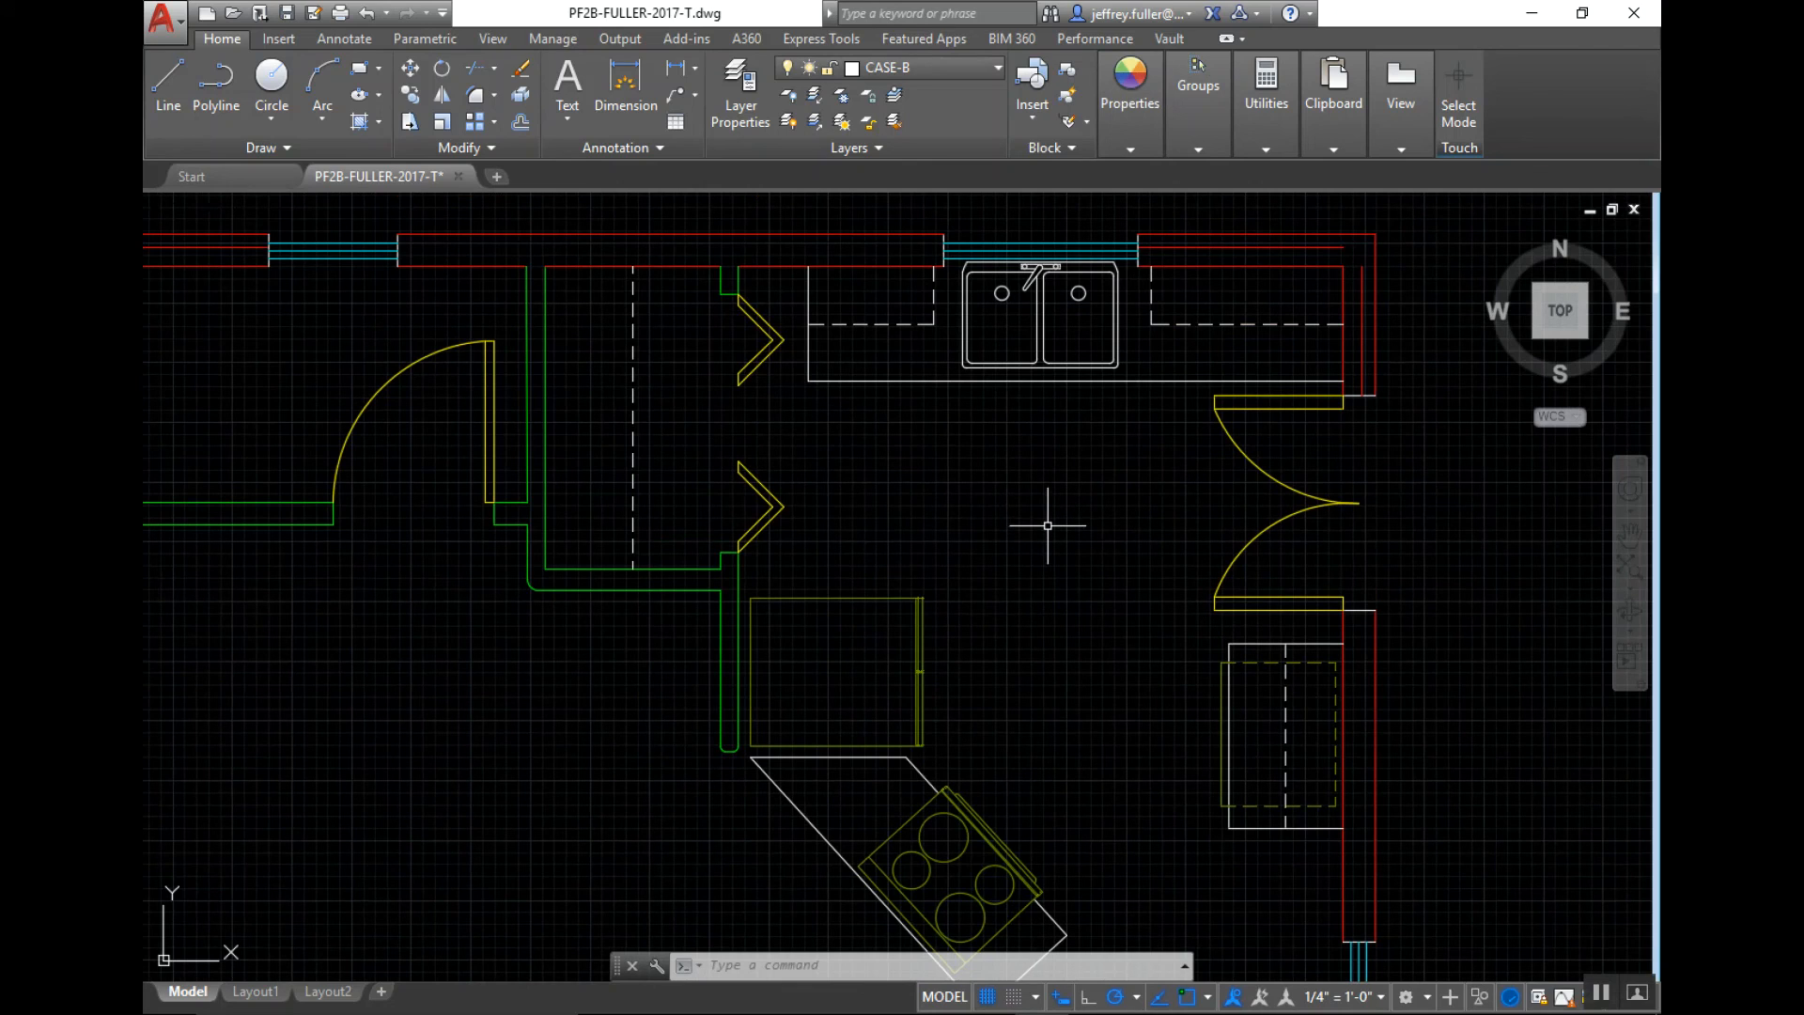
pyautogui.moveTo(1027, 436); pyautogui.dragTo(1027, 564, button='middle')
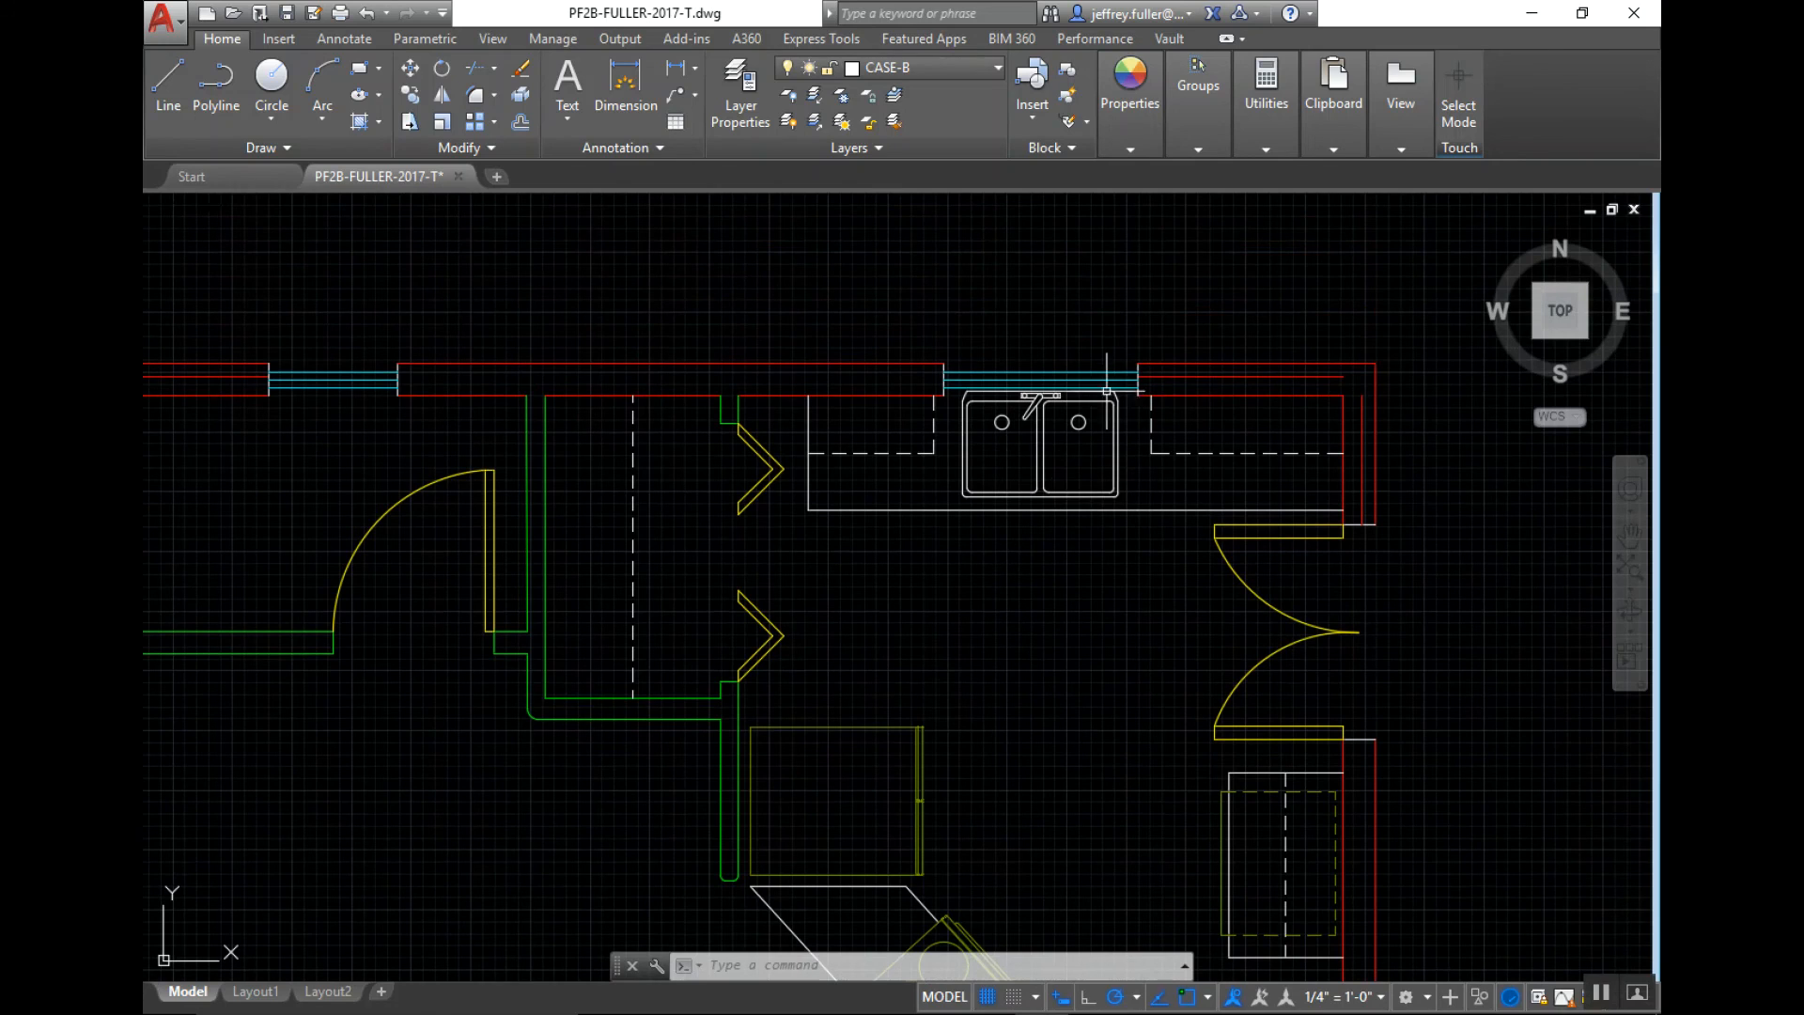
pyautogui.scroll(4, 1055, 476)
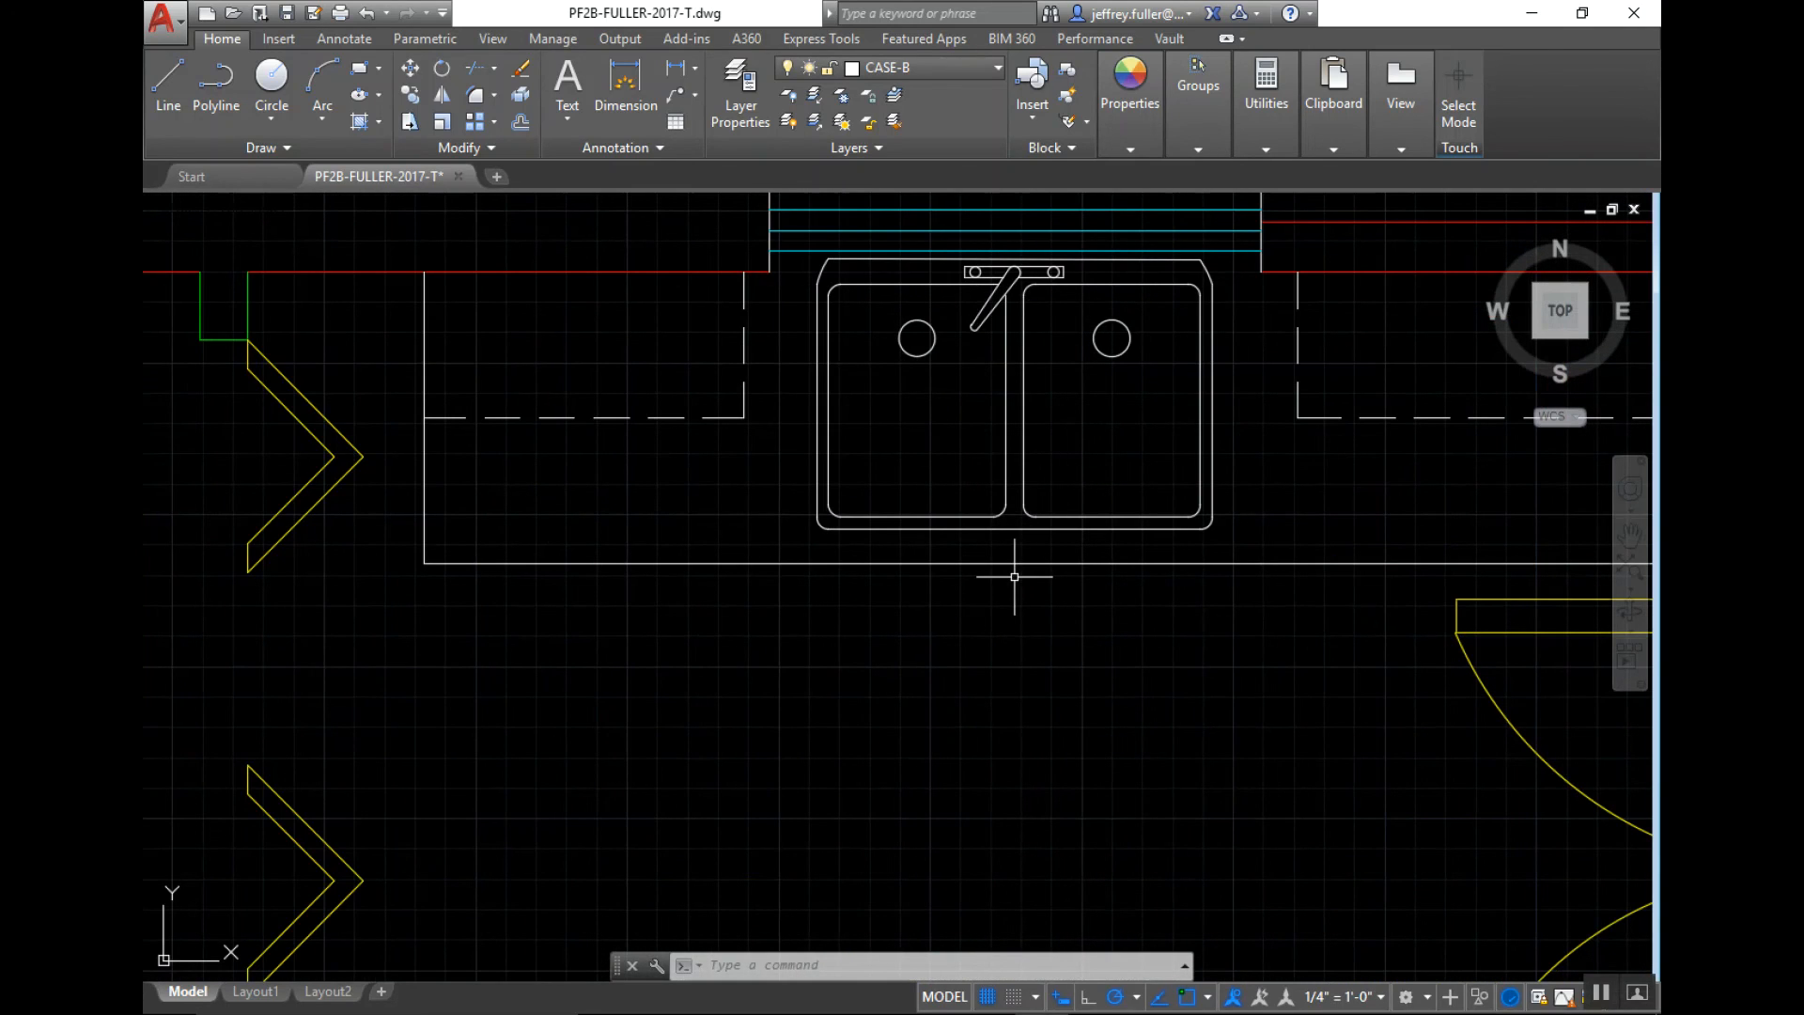
pyautogui.scroll(-6, 1015, 579)
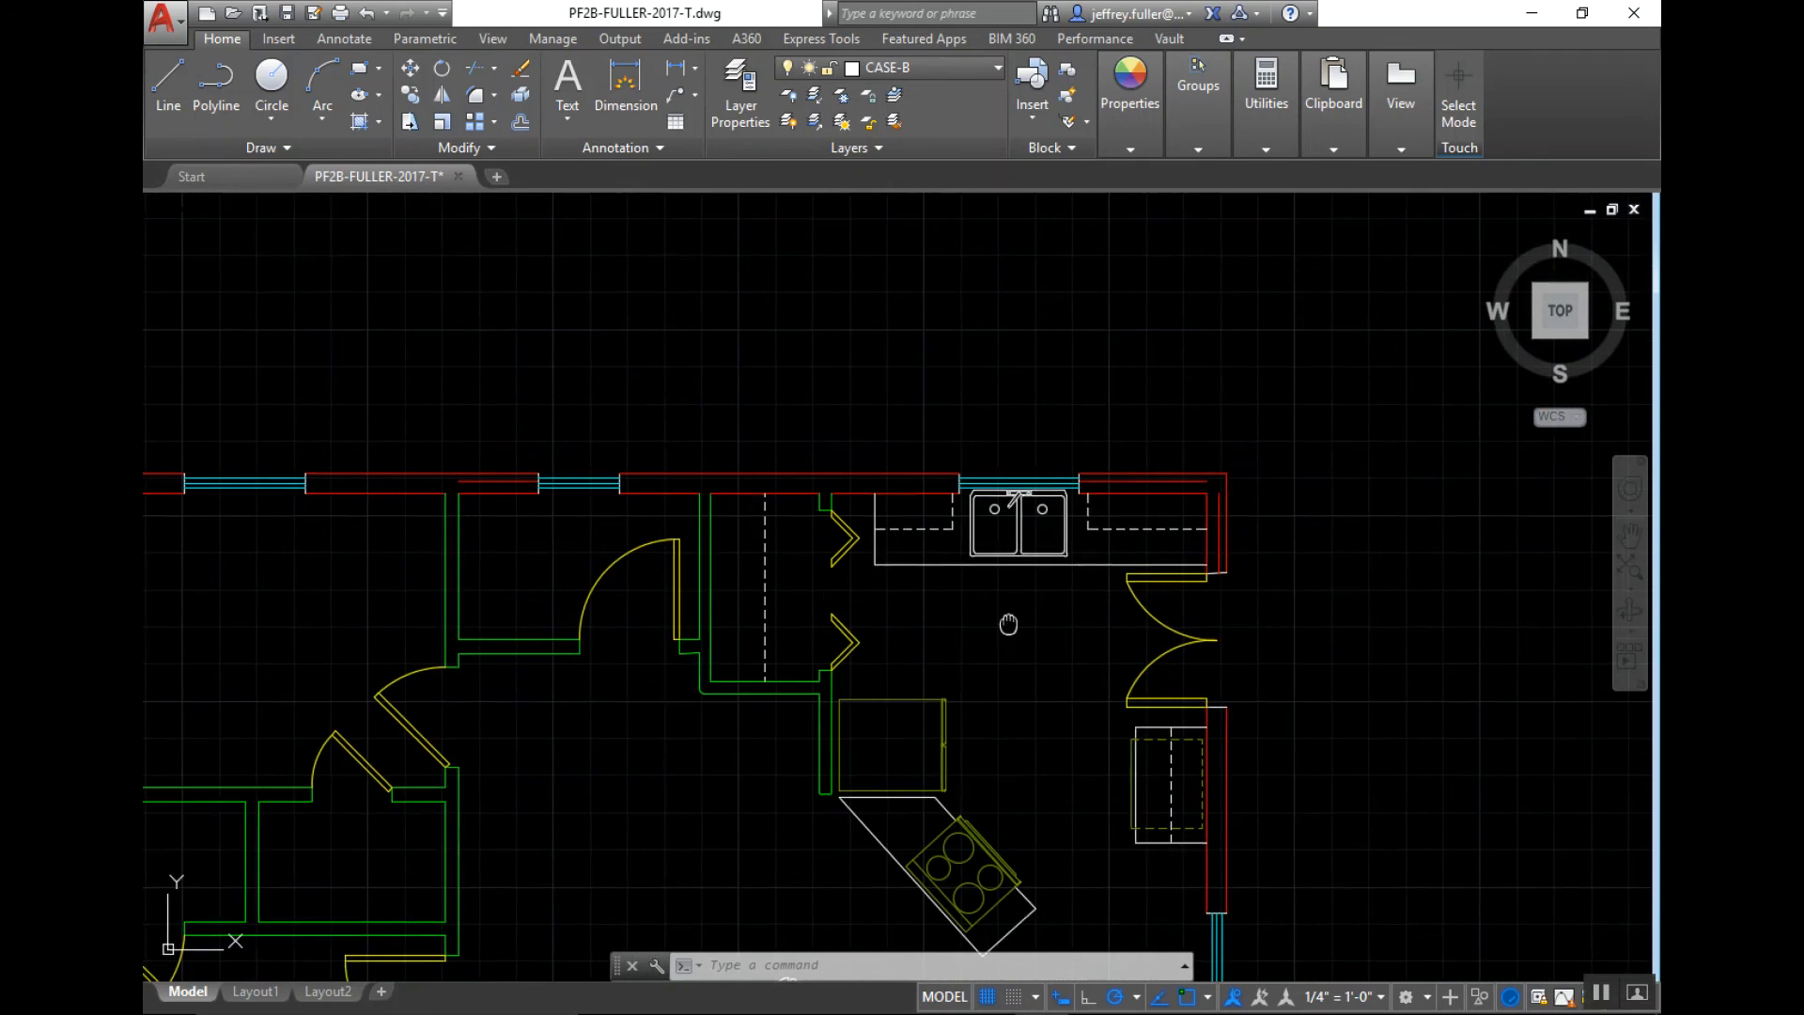
# - Examine the dining table with its four chairs and the space between it, the angled counter and the exterior walls
pyautogui.moveTo(1006, 624); pyautogui.dragTo(973, 281, button='middle')
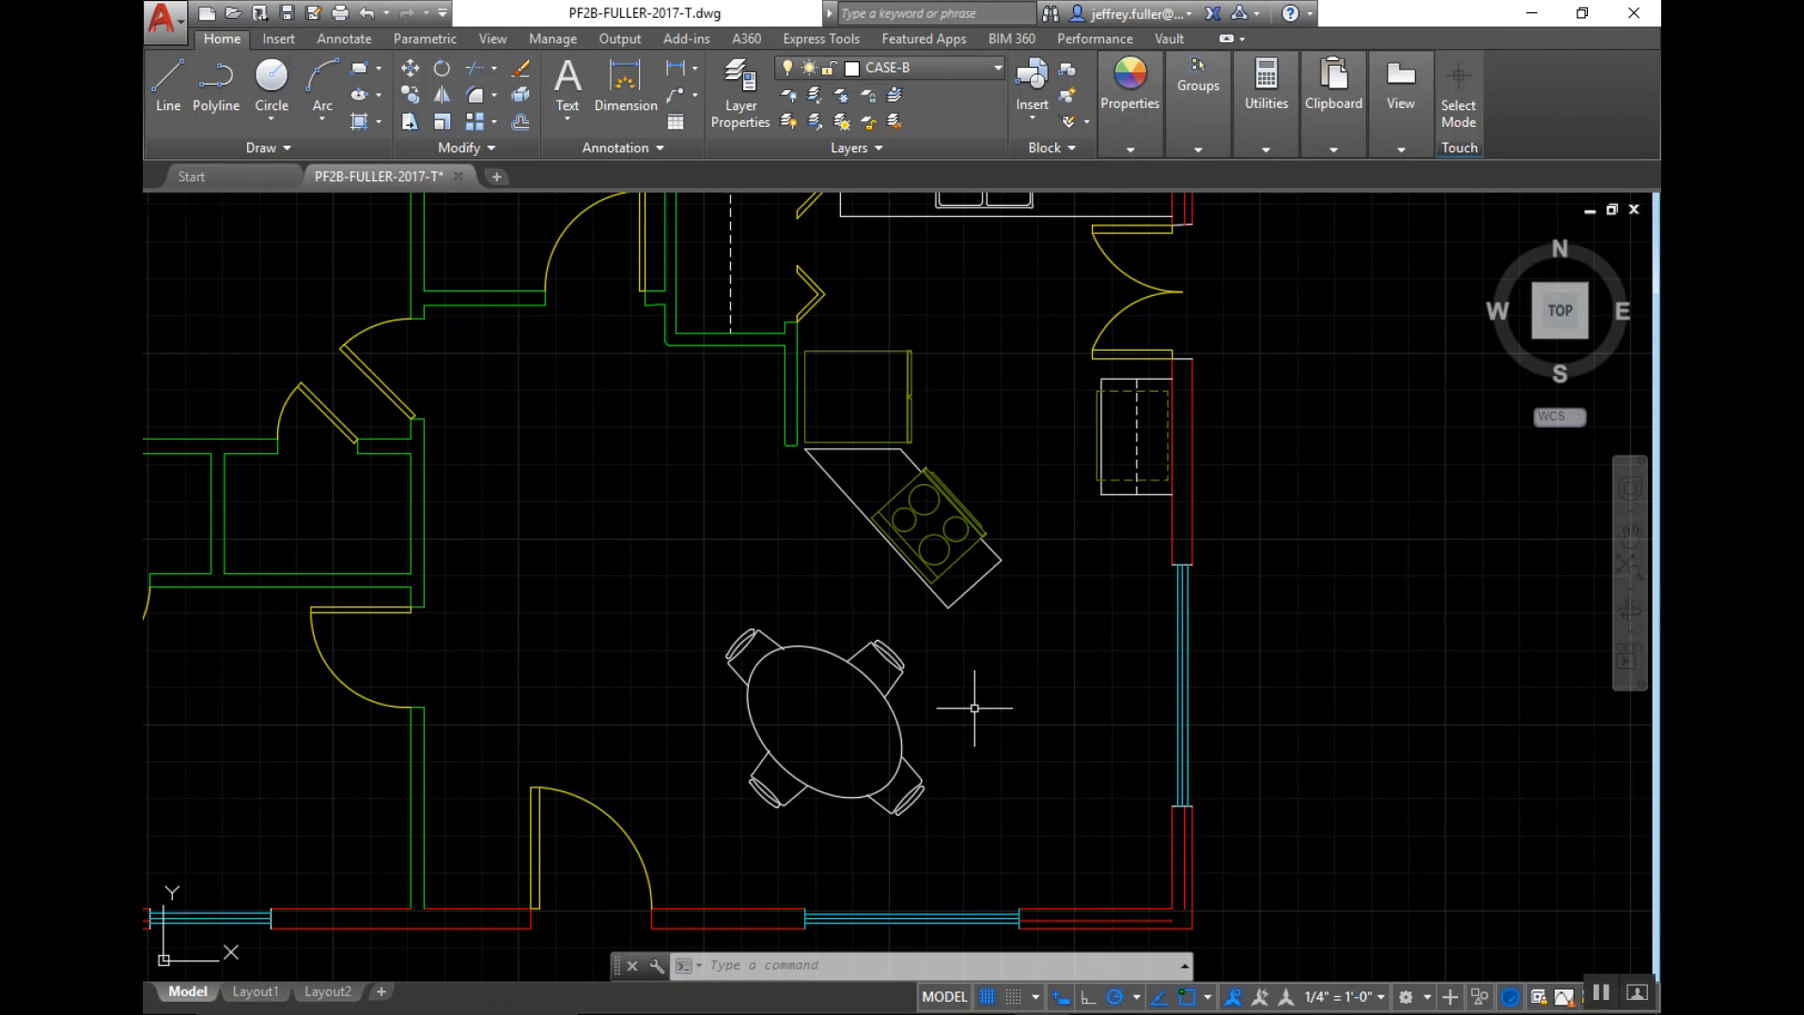
pyautogui.moveTo(1078, 534); pyautogui.dragTo(934, 576, button='middle')
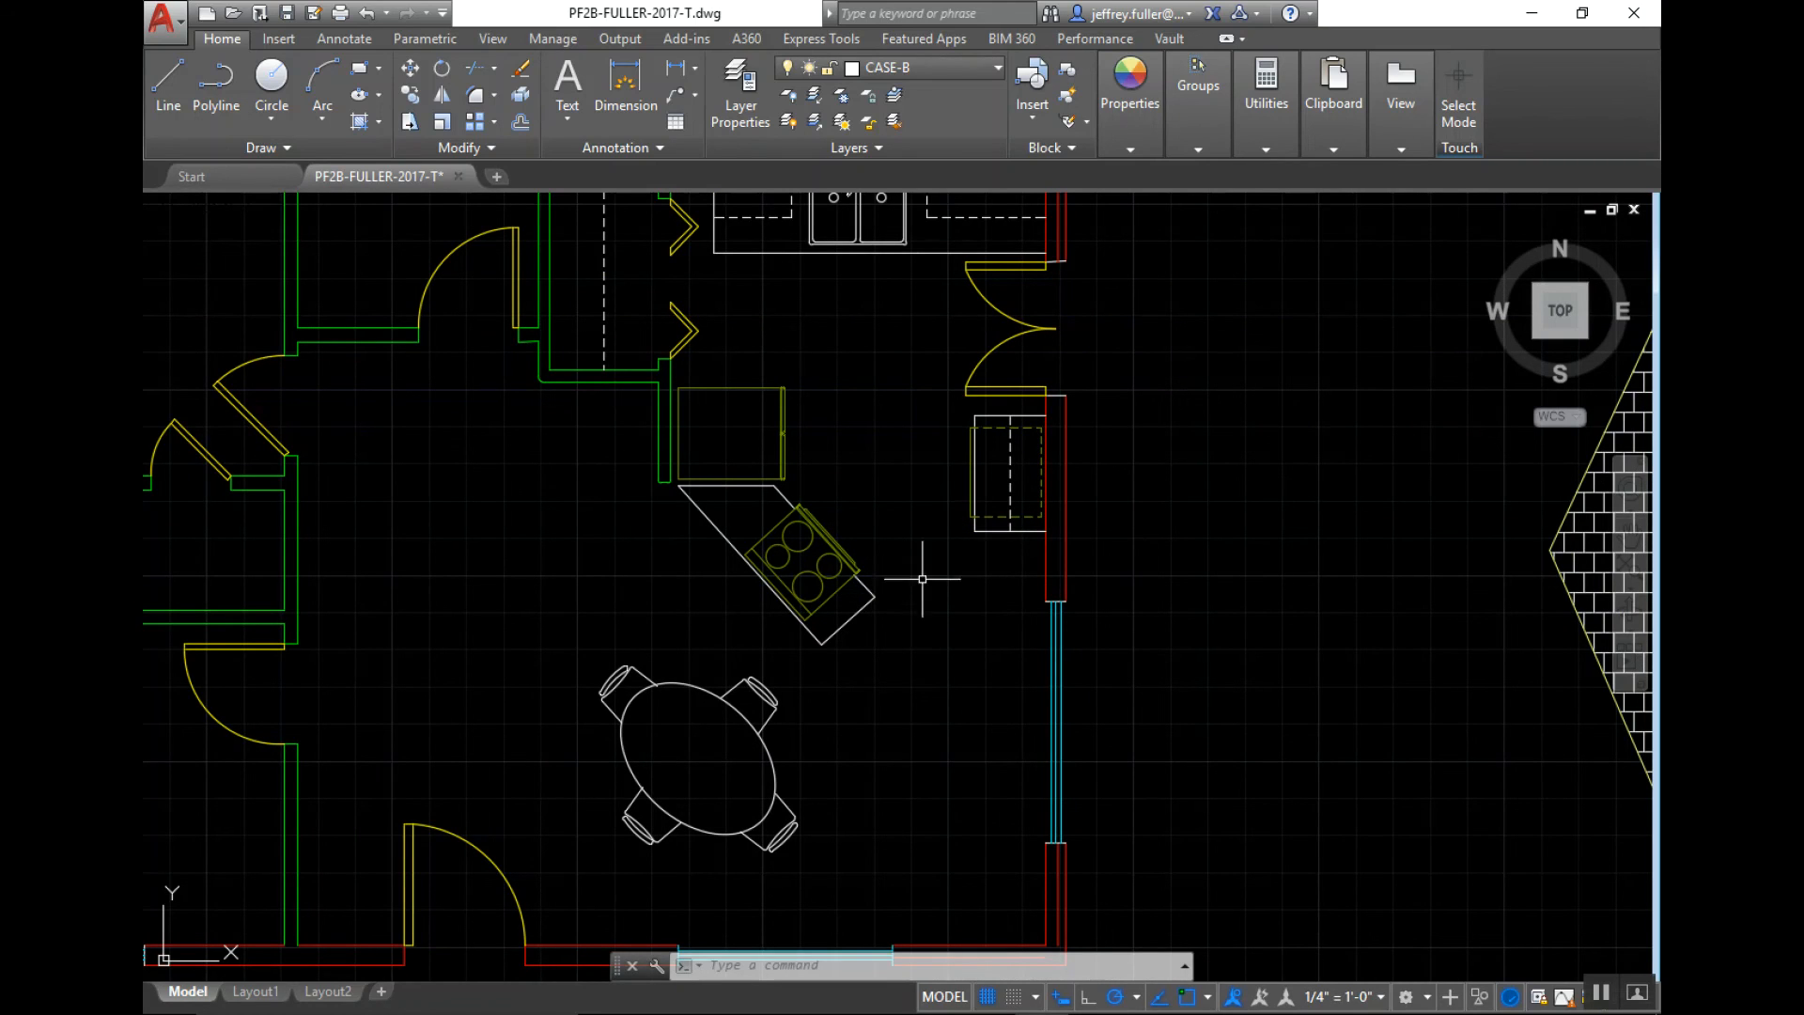
pyautogui.moveTo(927, 632); pyautogui.dragTo(988, 620, button='middle')
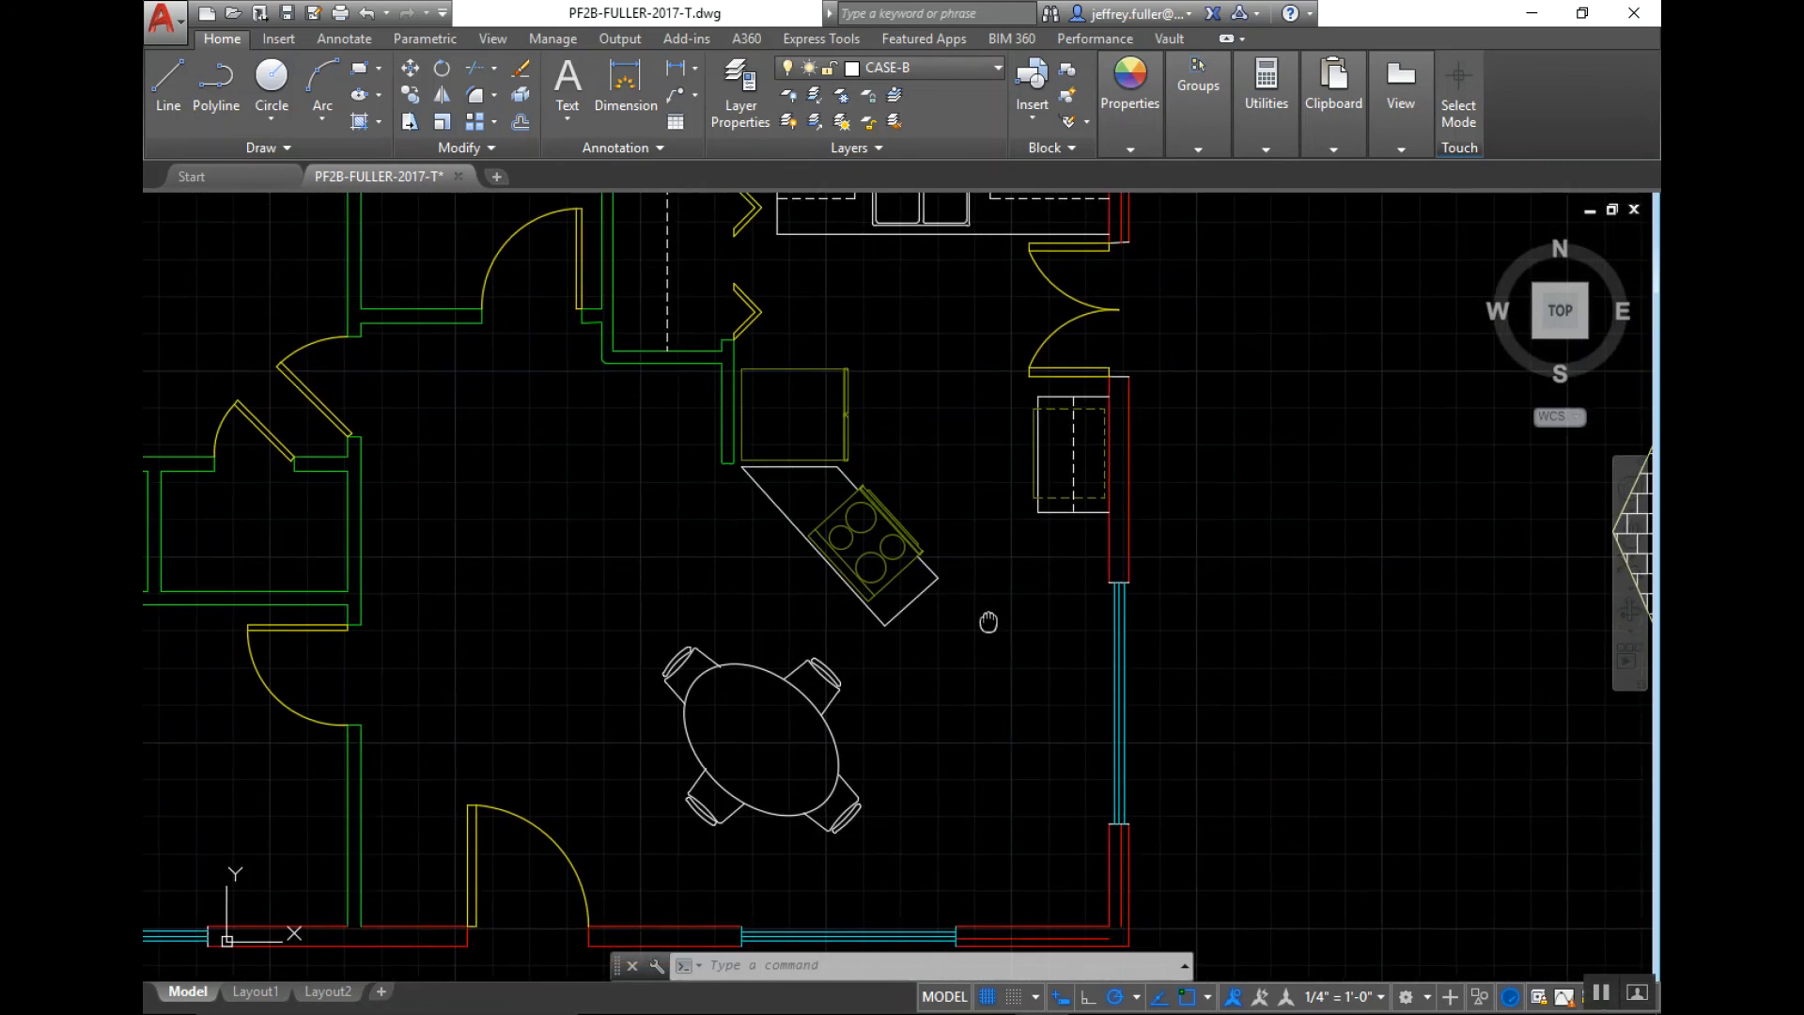
pyautogui.moveTo(952, 448); pyautogui.dragTo(954, 561, button='middle')
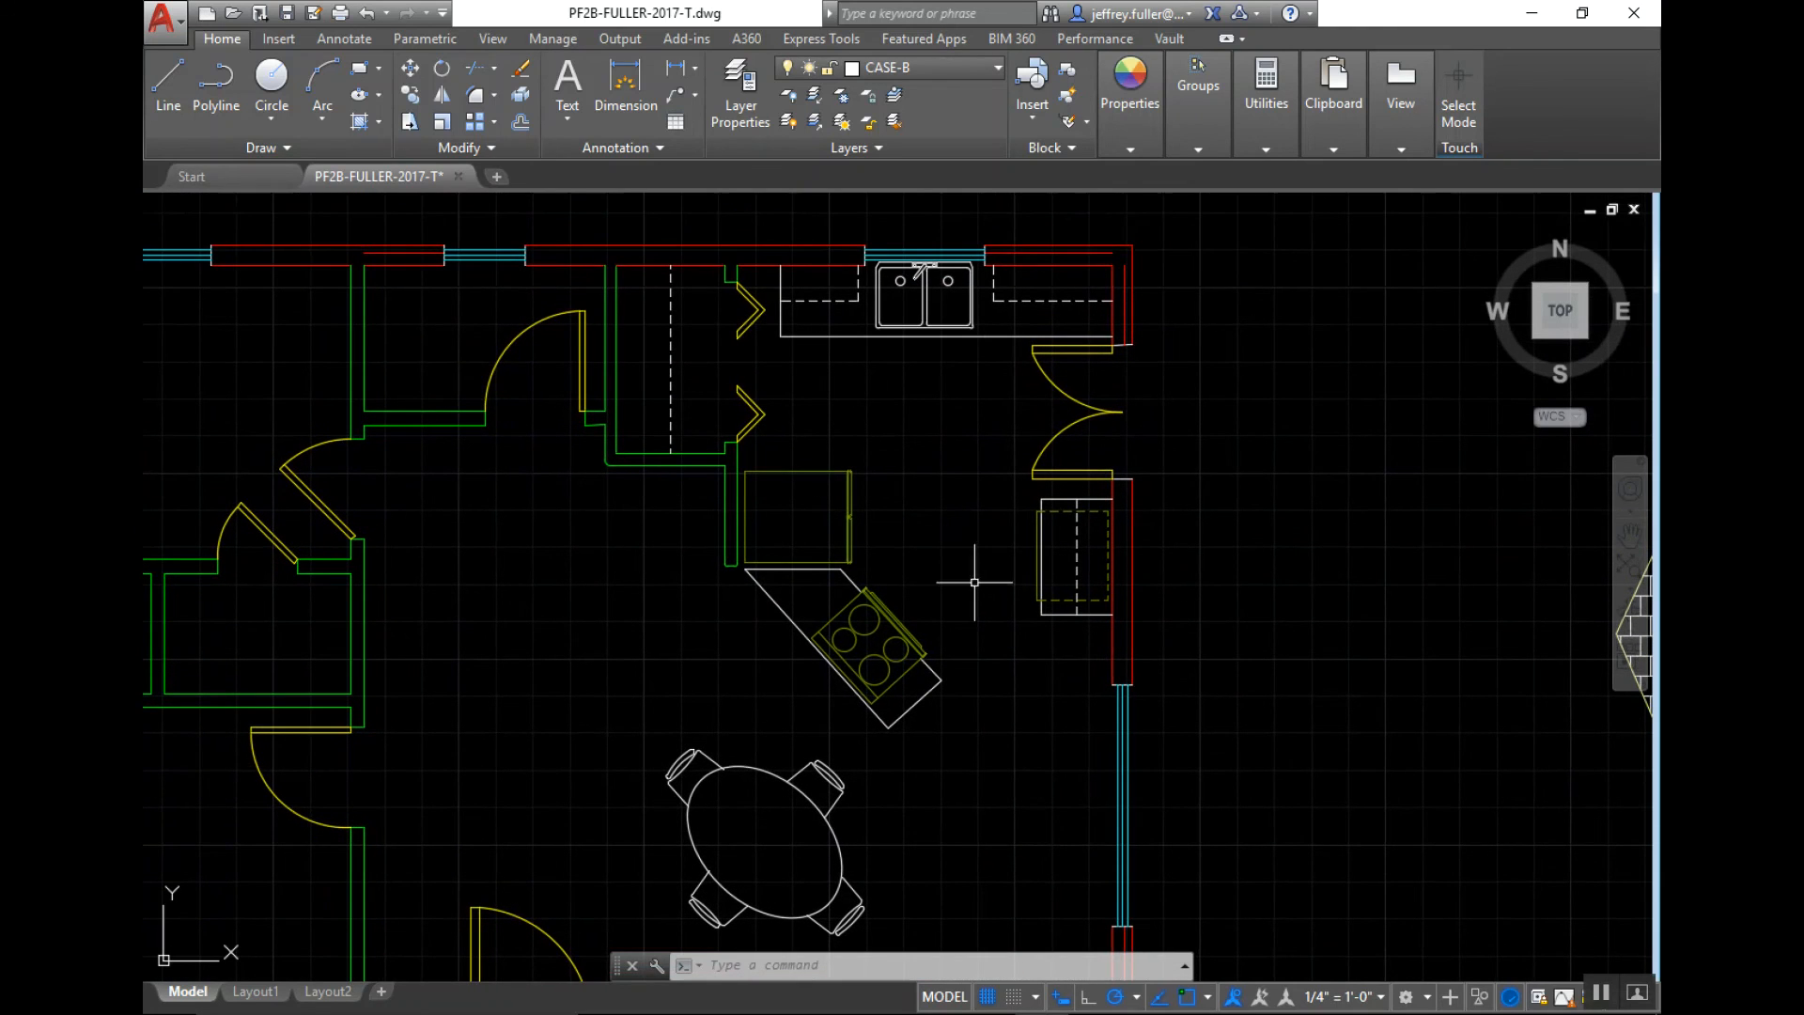
pyautogui.scroll(1, 1016, 763)
pyautogui.moveTo(1017, 763); pyautogui.dragTo(1047, 633, button='middle')
pyautogui.scroll(1, 1063, 683)
pyautogui.scroll(-3, 1060, 676)
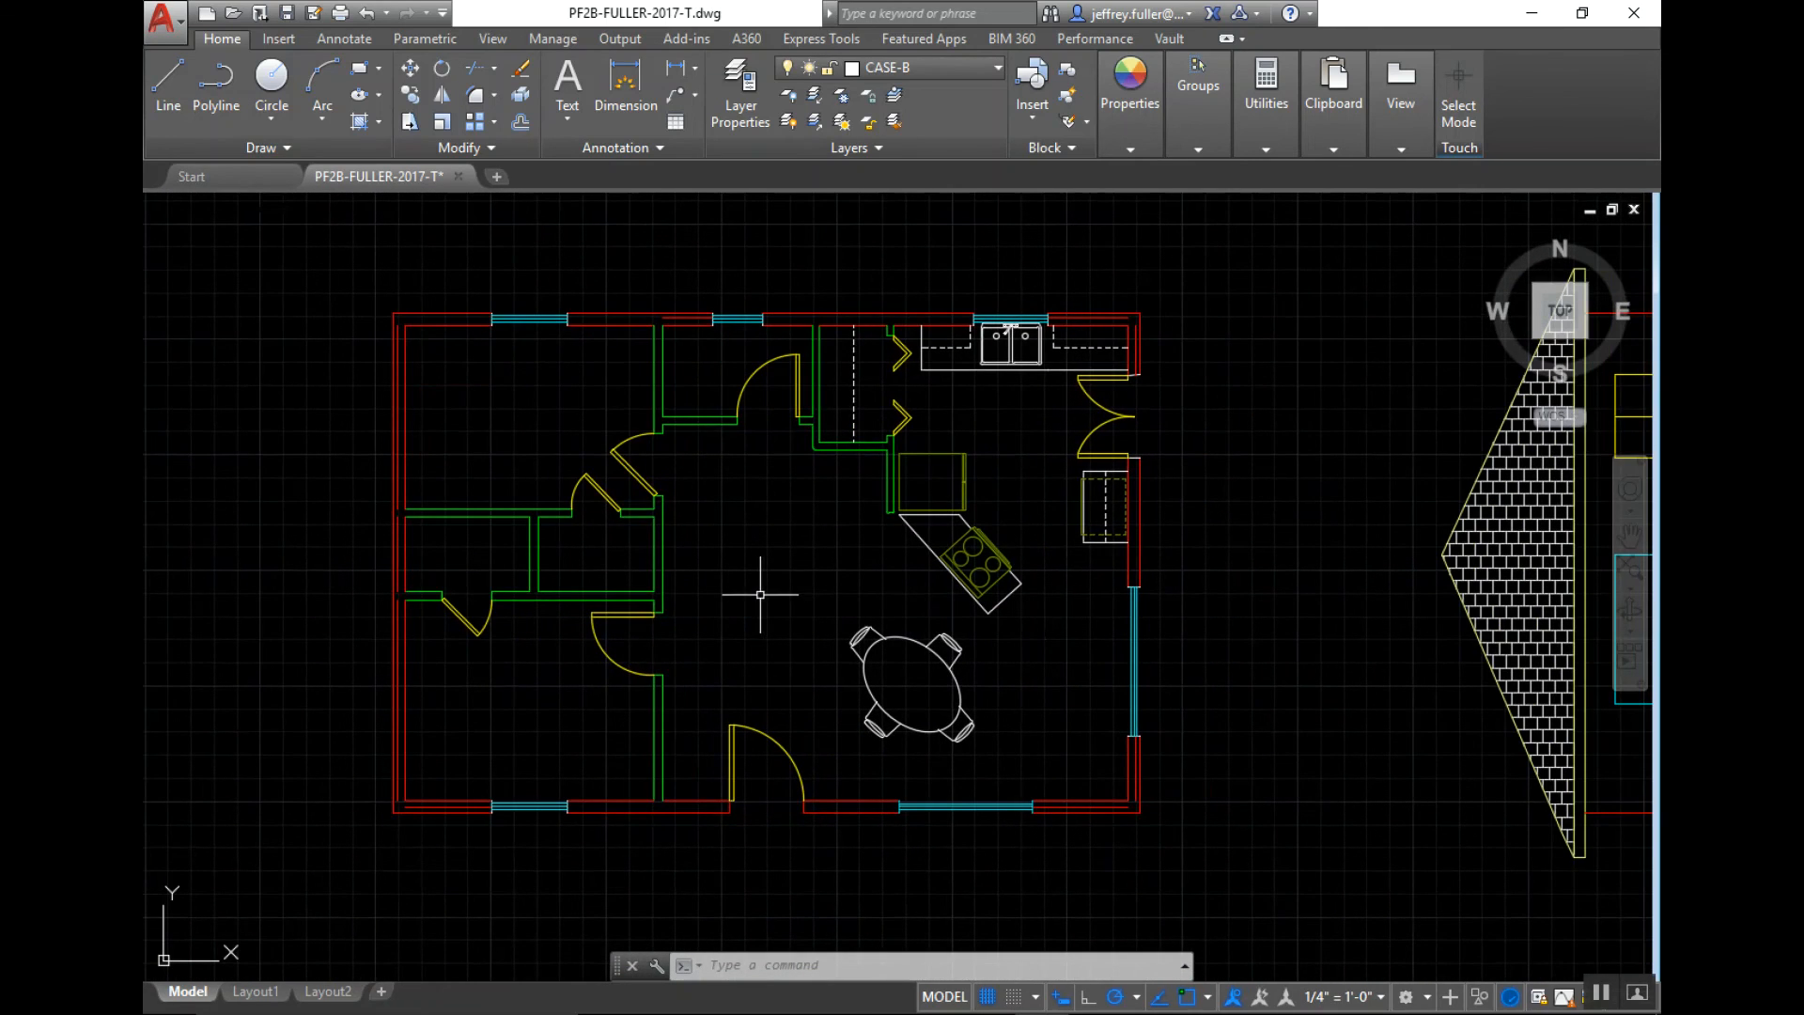